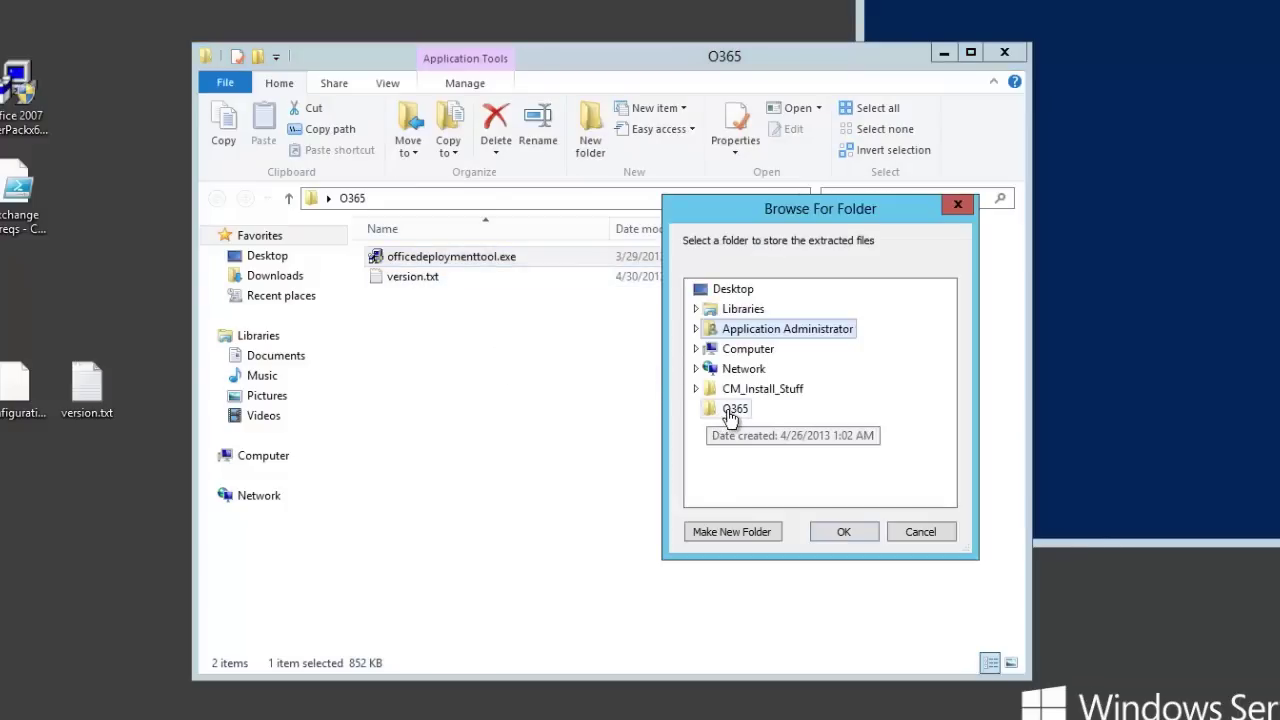
Extract the Office Deployment Tool files into the O365 folder and close the extraction message.
click(730, 412)
click(864, 540)
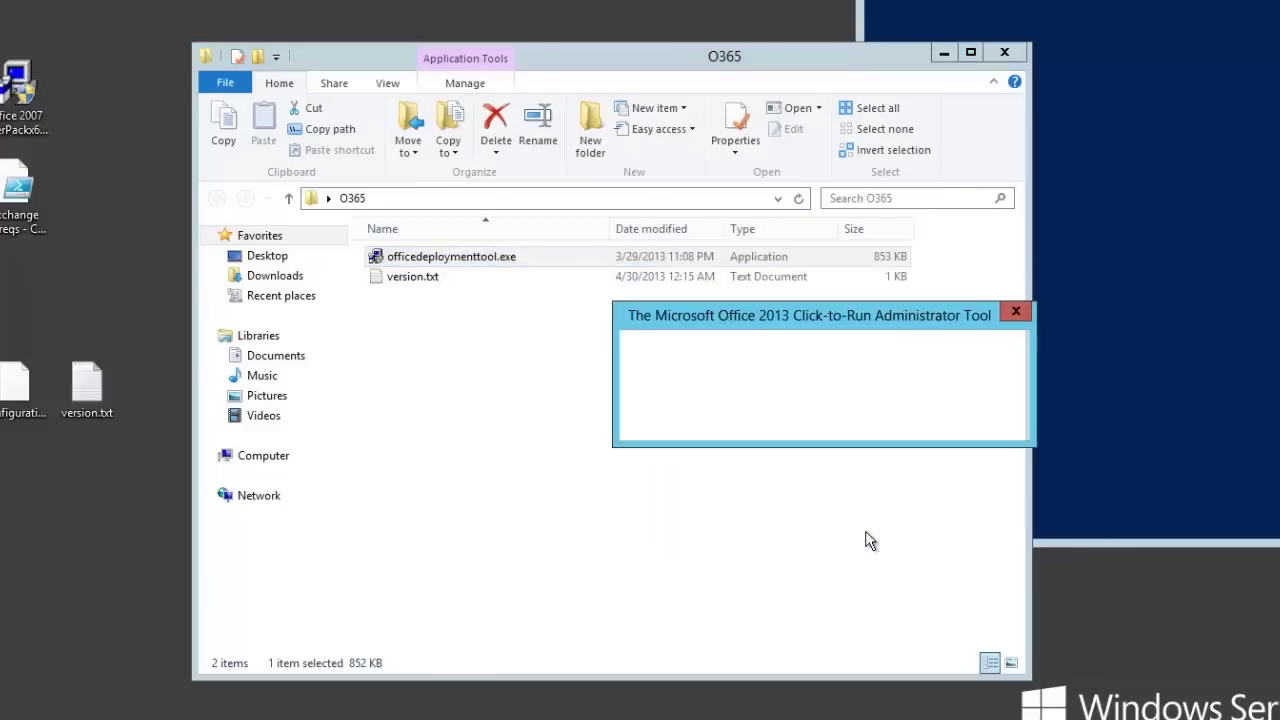
click(974, 428)
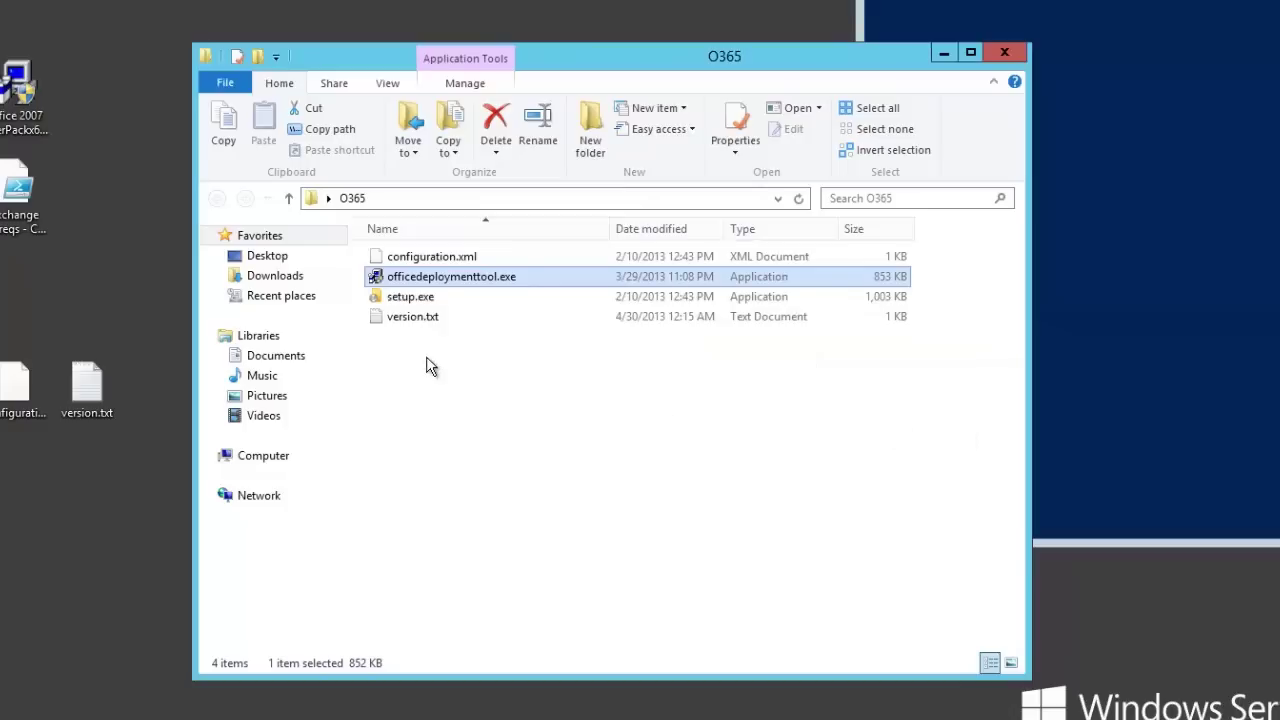
Open configuration.xml from the O365 folder in WordPad.
click(434, 296)
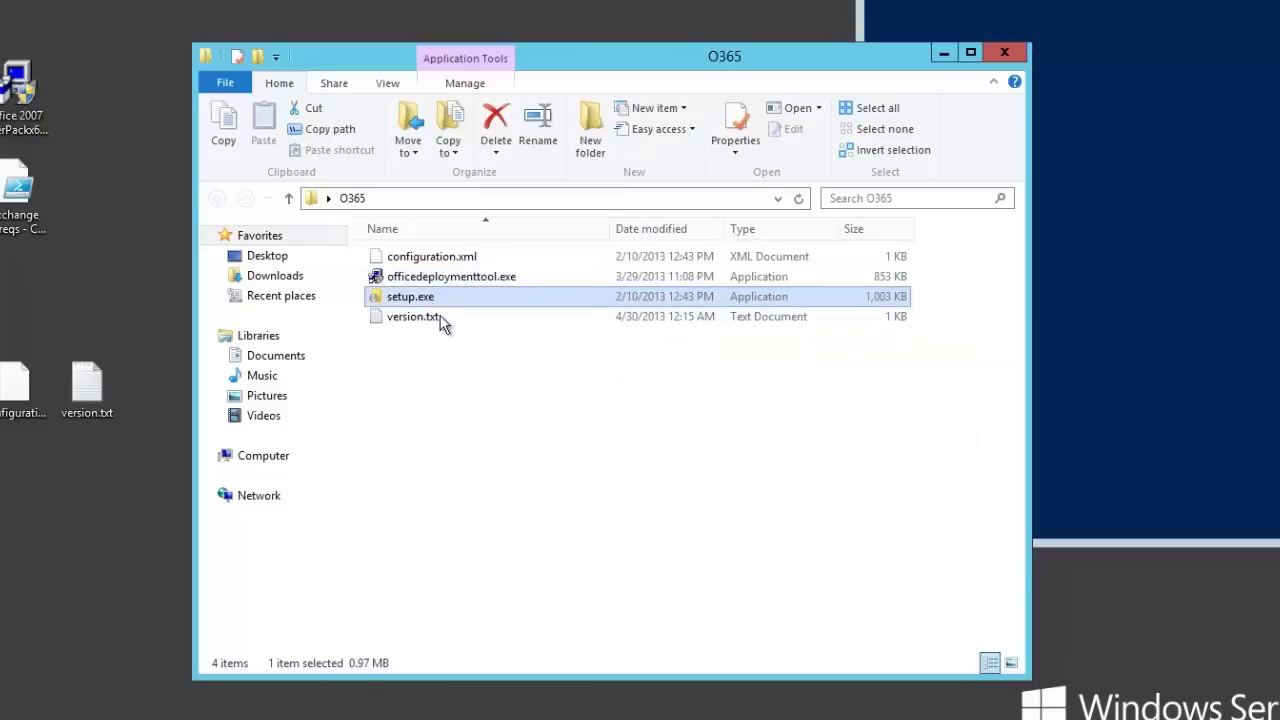
click(461, 258)
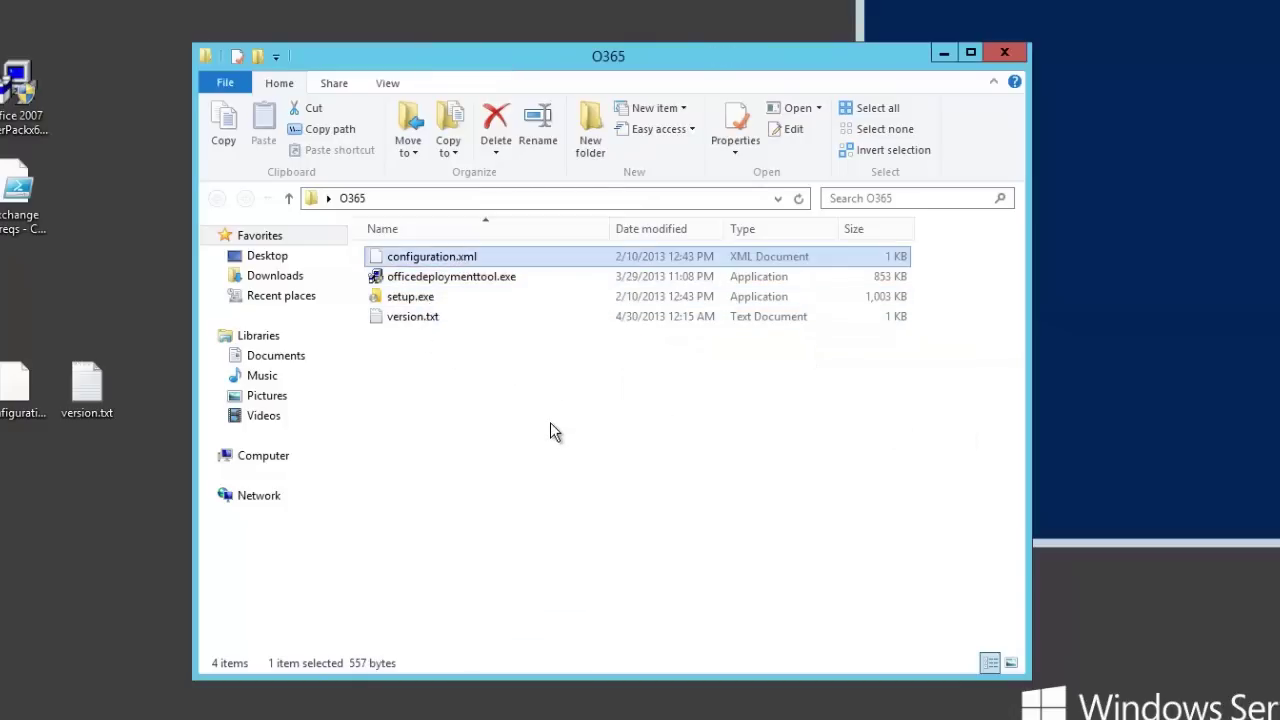
right_click(445, 256)
click(486, 287)
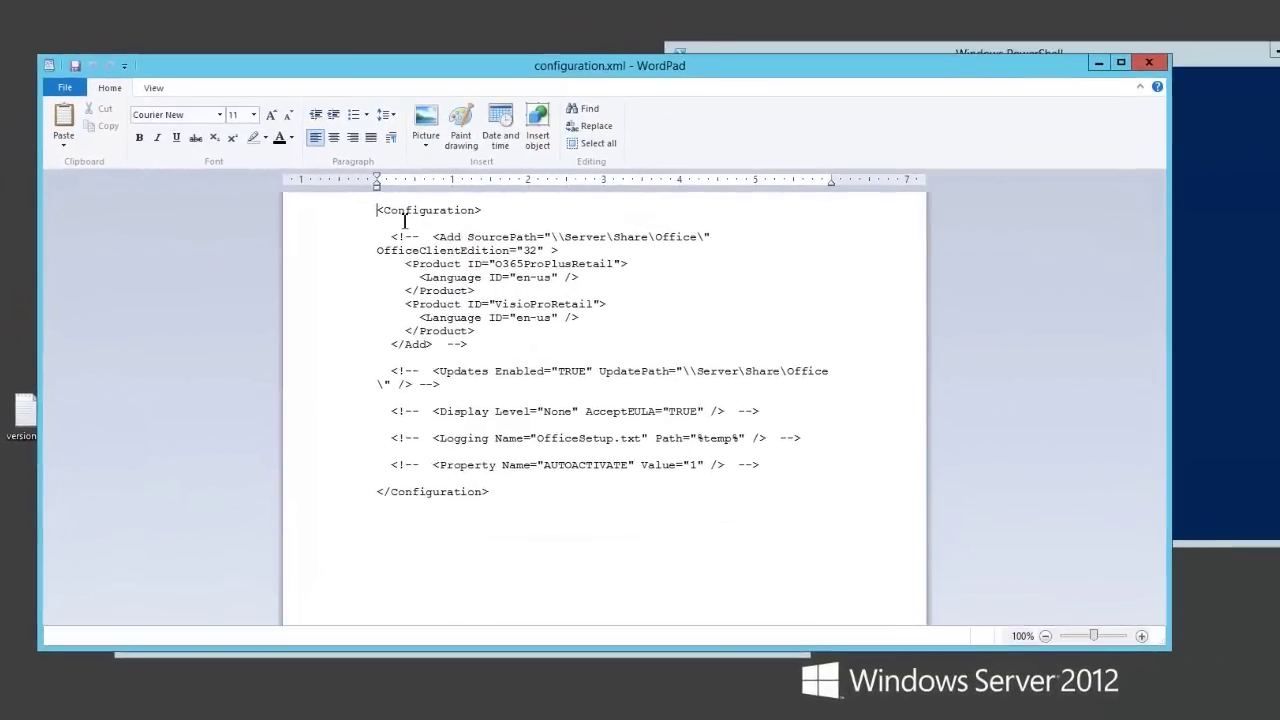
click(1148, 63)
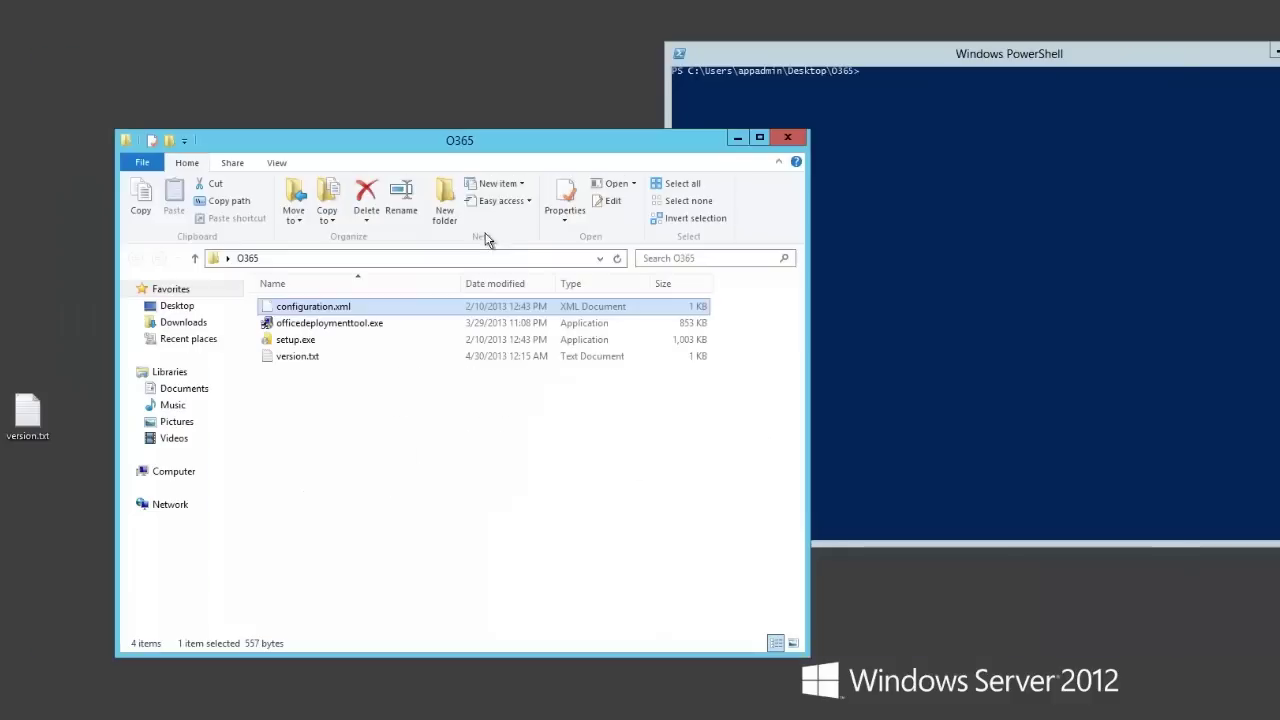
right_click(337, 312)
click(370, 334)
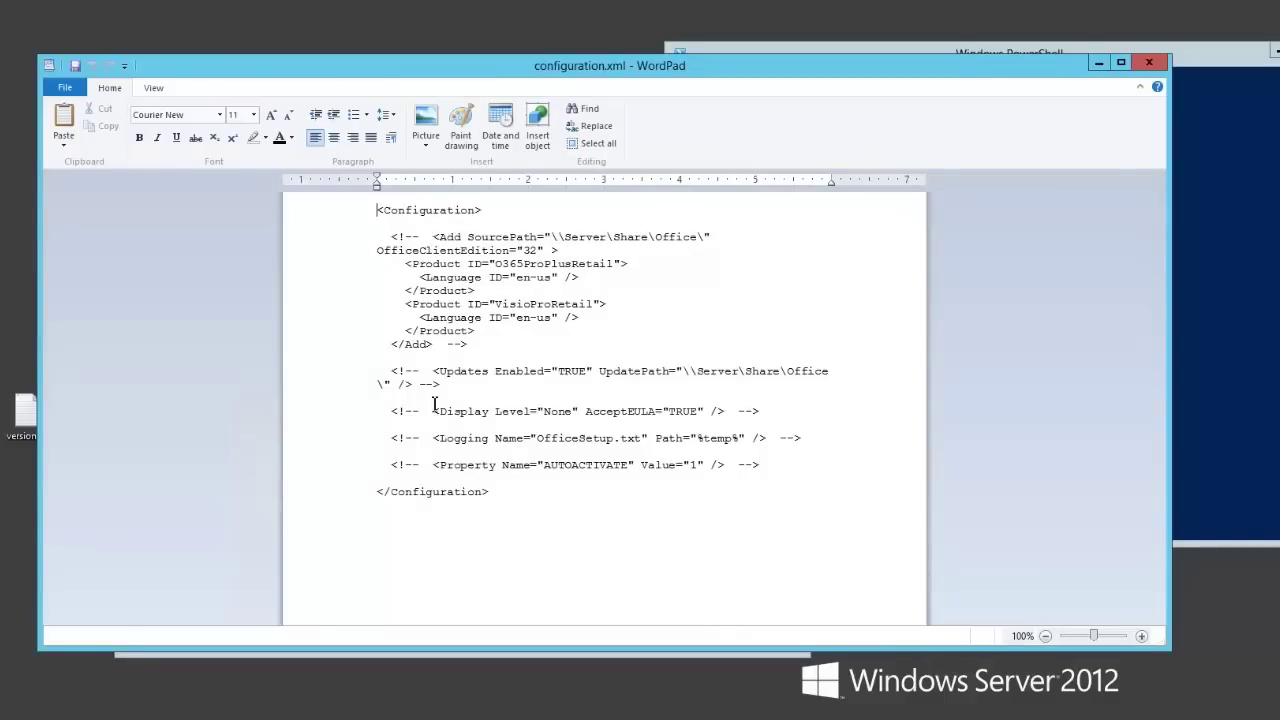
Examine the comment markers around the Updates element in configuration.xml.
drag(399, 386, 440, 386)
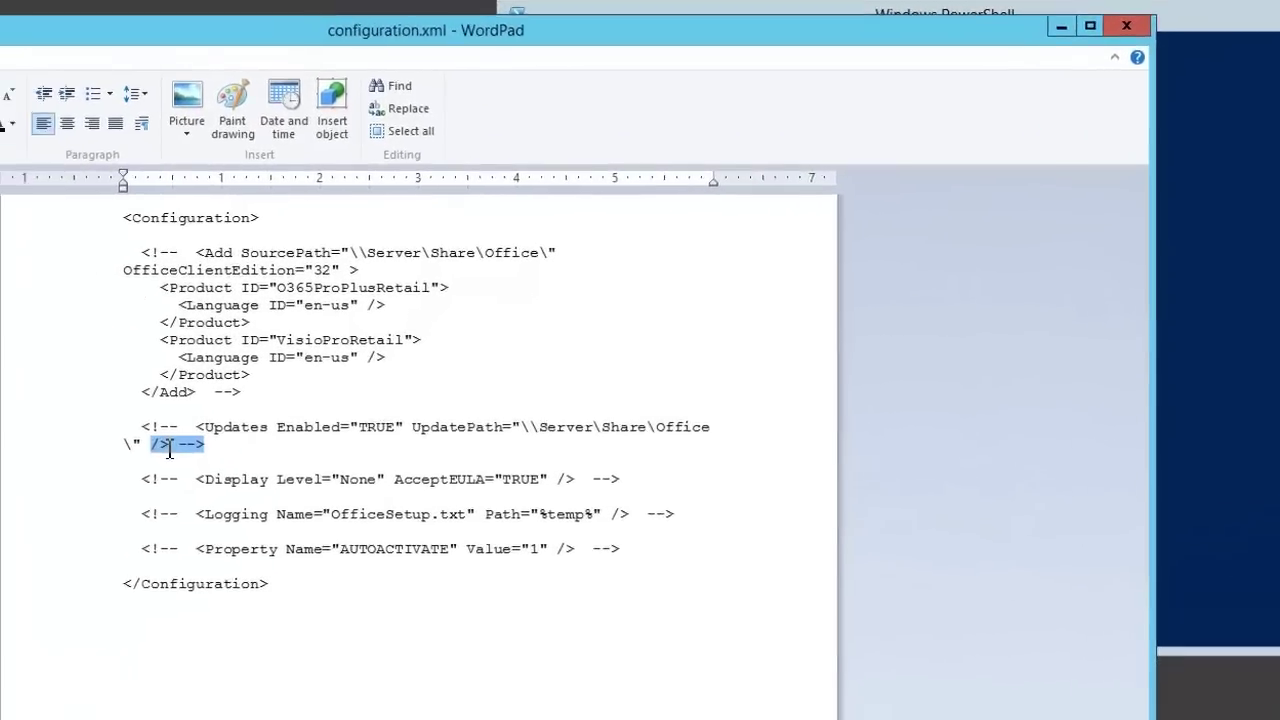
drag(126, 409, 182, 430)
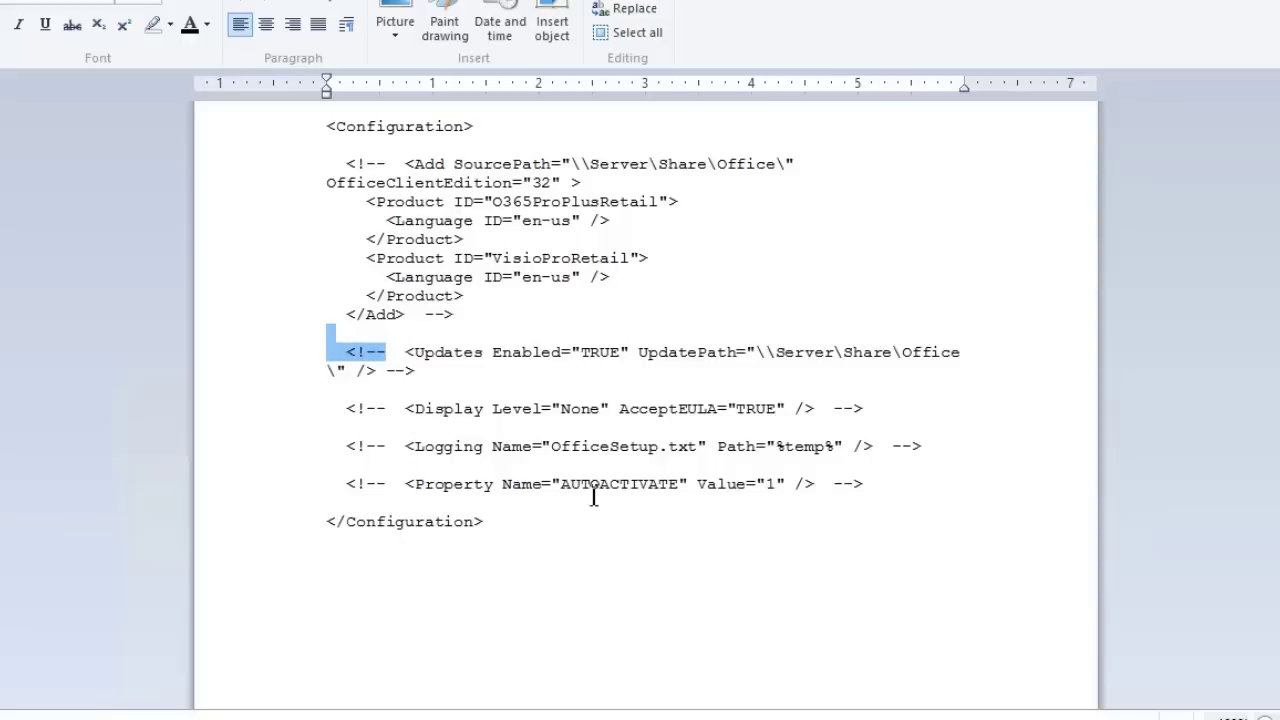
click(512, 532)
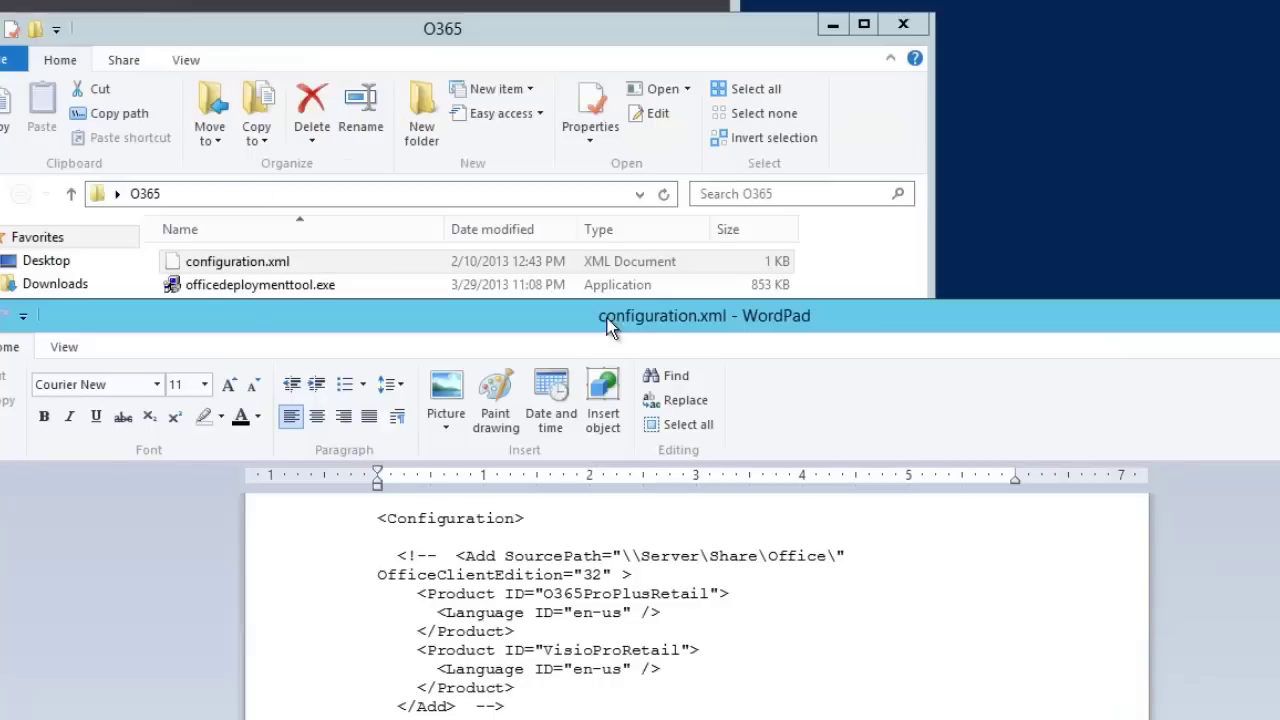
Locate setup.exe in the O365 folder, then switch to PowerShell and display its usage help with .\setup.exe /?
click(351, 31)
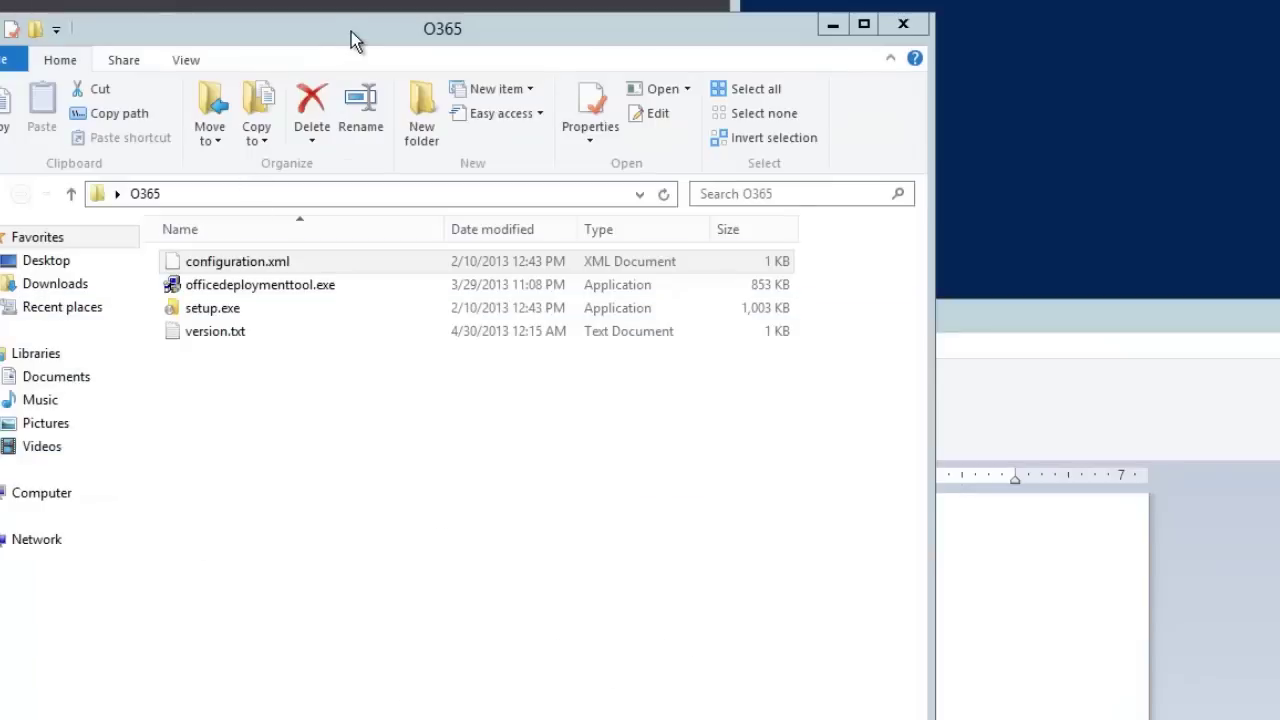
click(214, 310)
double_click(232, 310)
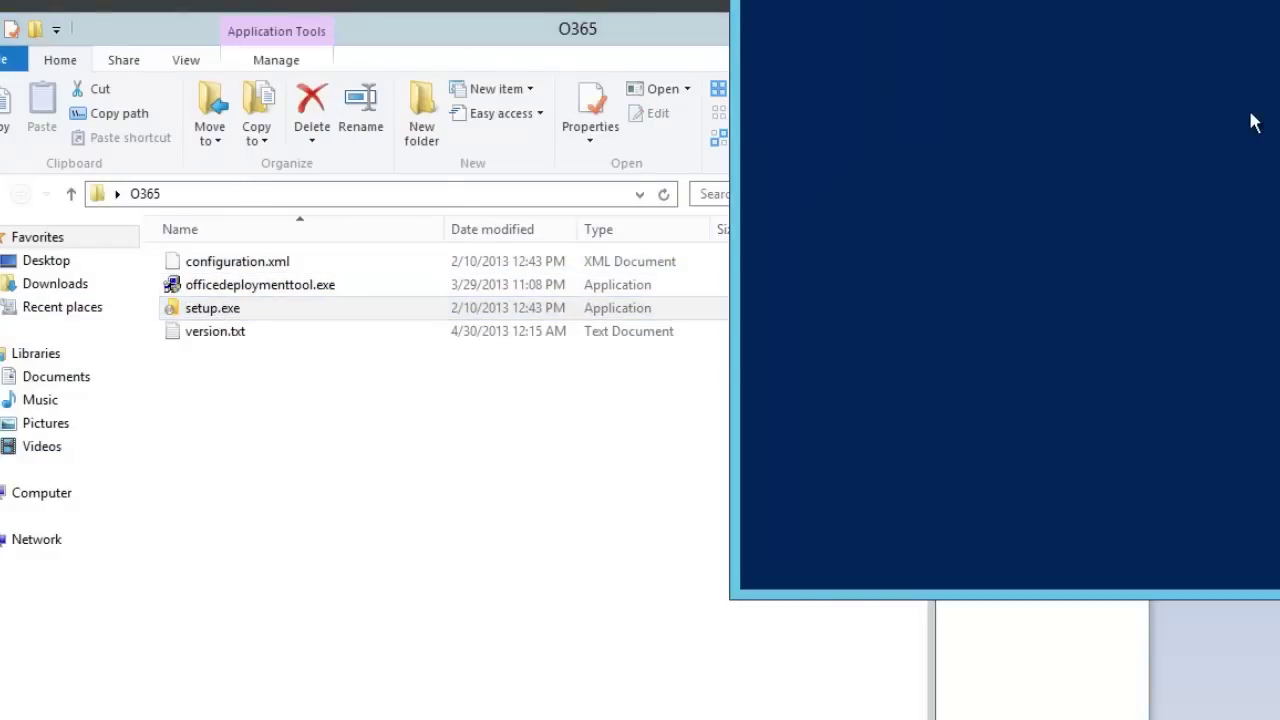
key(Return)
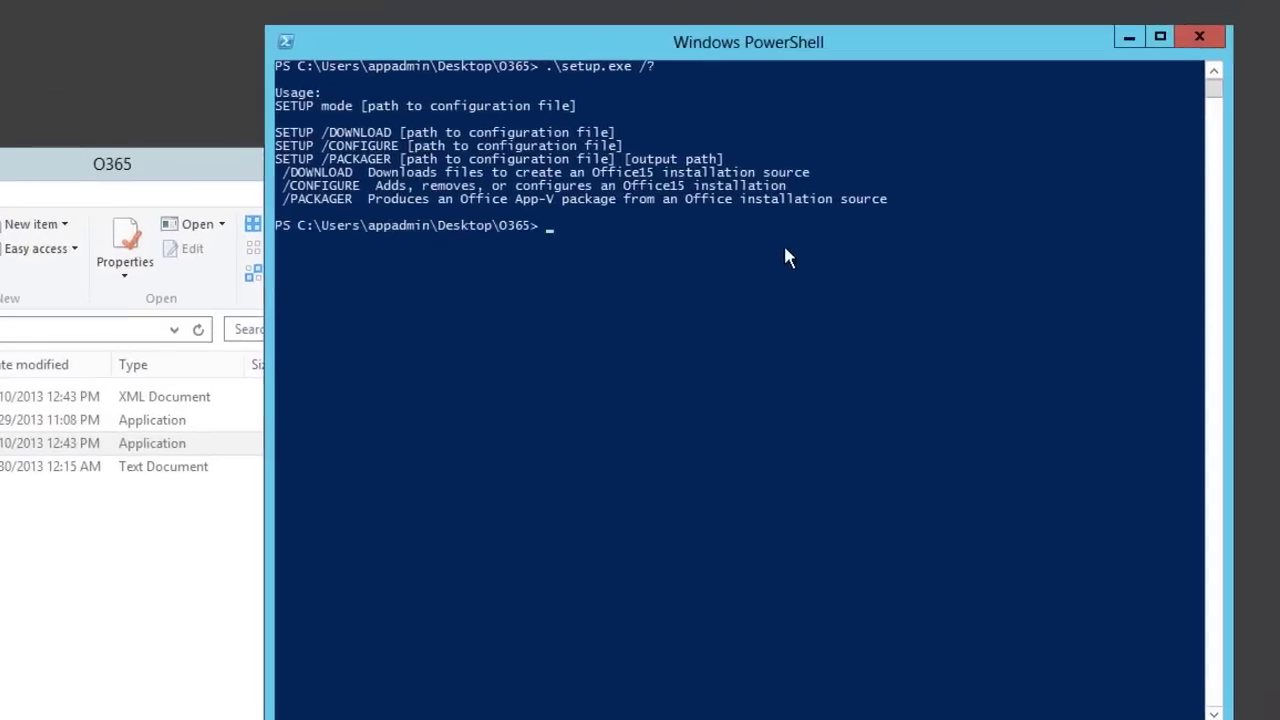
Examine the DOWNLOAD, CONFIGURE and PACKAGER modes in the setup.exe usage output.
key(ctrl+2)
drag(400, 165, 308, 165)
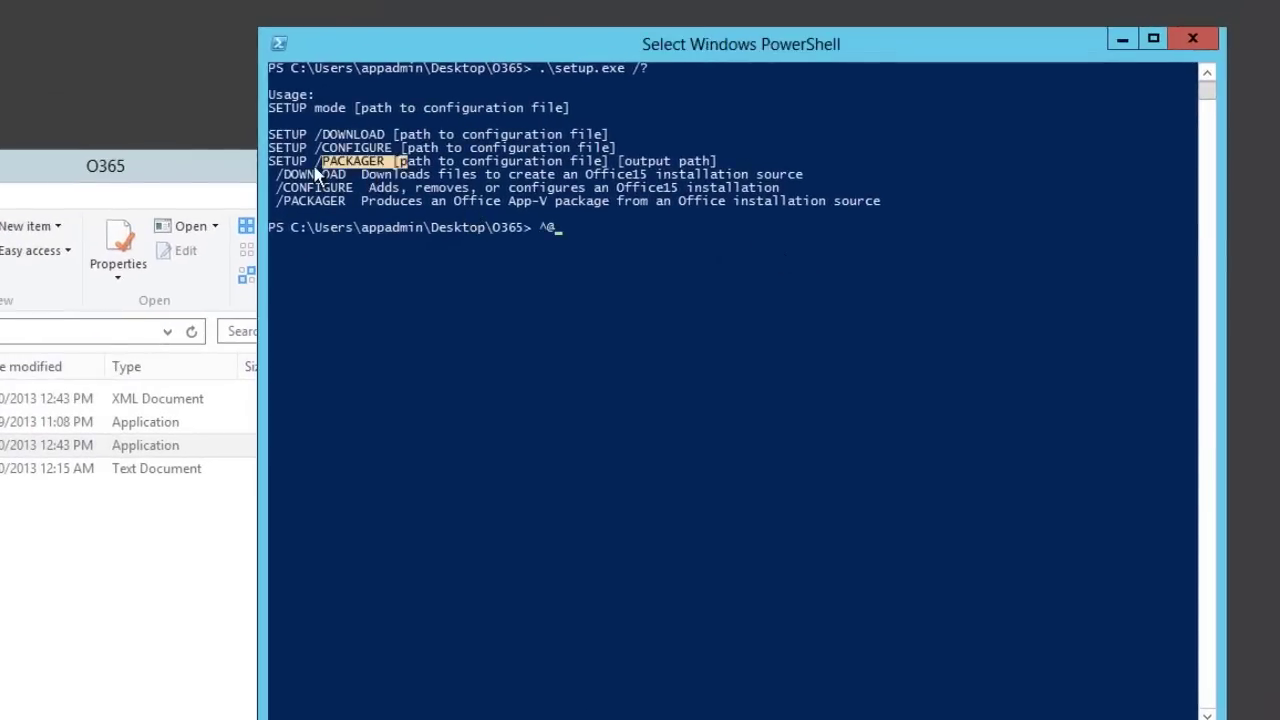
drag(384, 130, 231, 209)
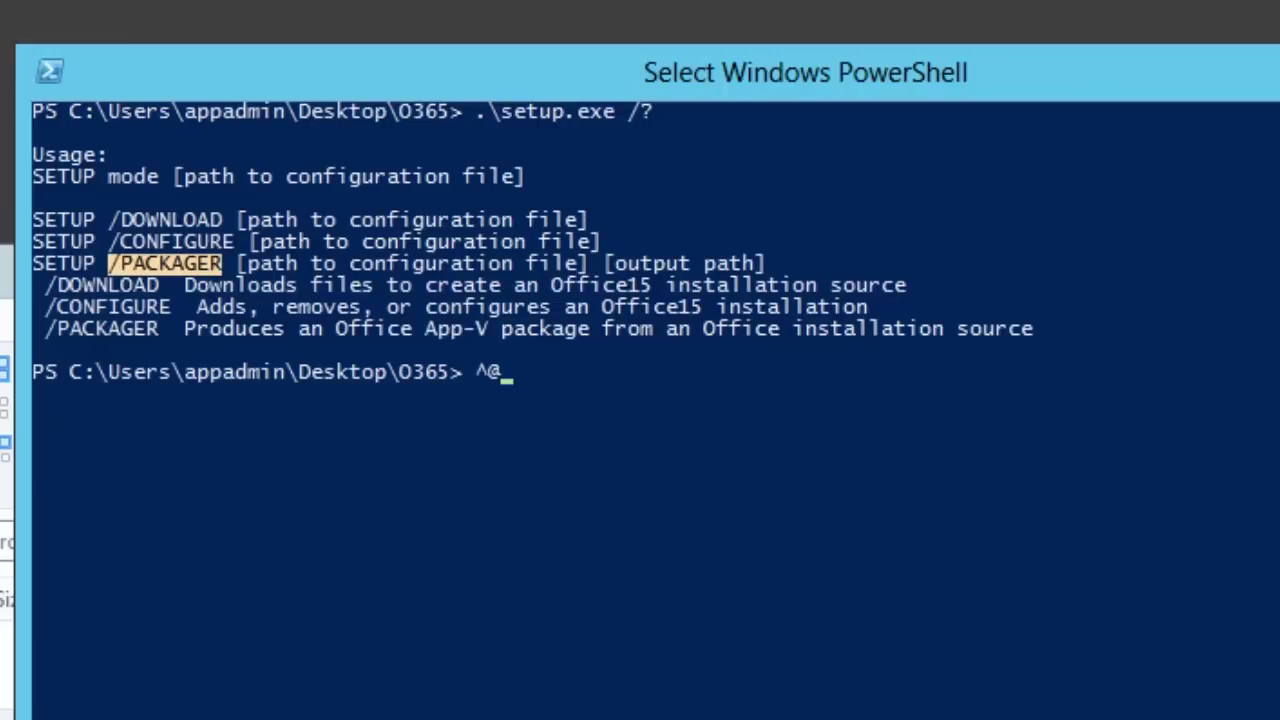
key(Return)
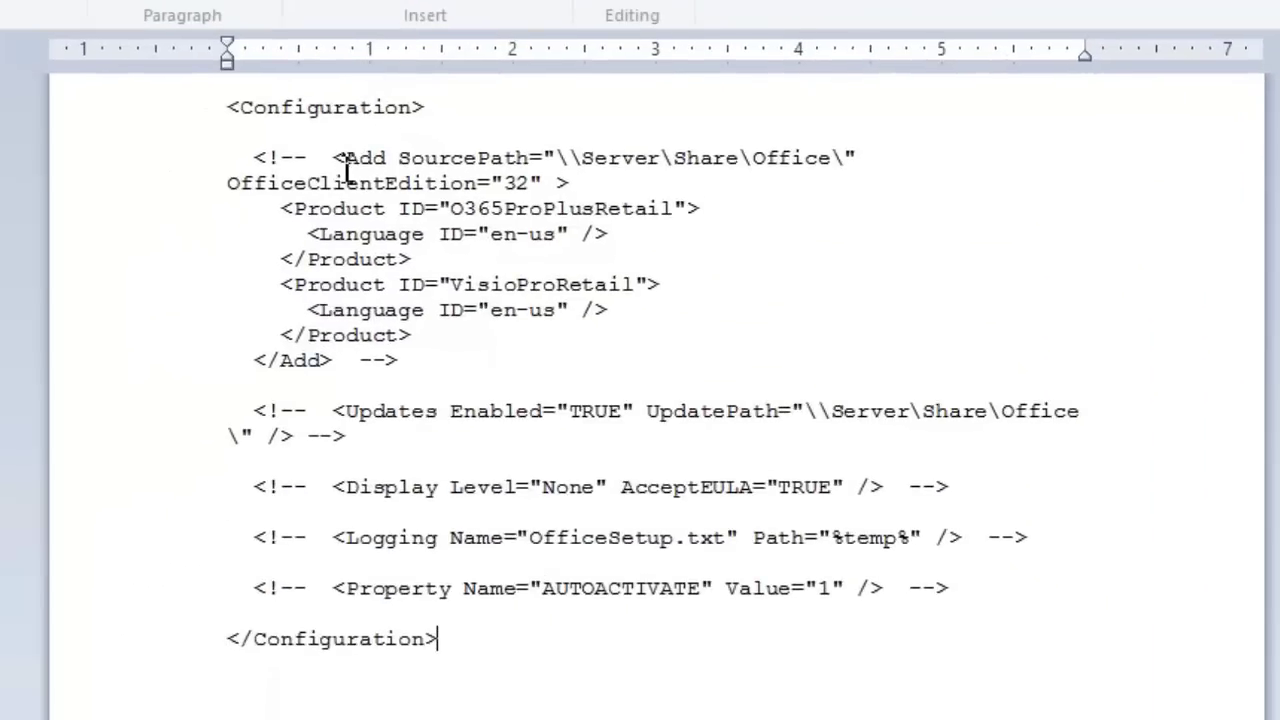
Switch back to configuration.xml in WordPad and examine the Add element's SourcePath and OfficeClientEdition attributes.
drag(346, 165, 563, 162)
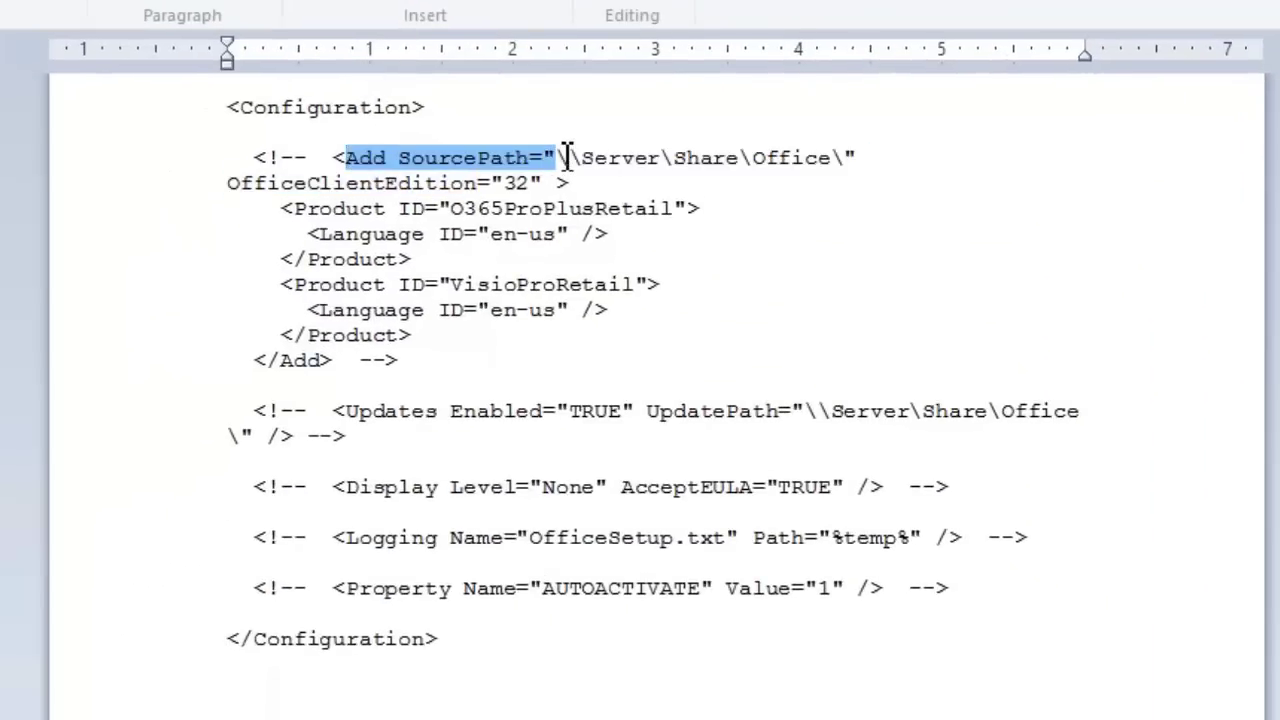
click(569, 157)
drag(398, 158, 872, 153)
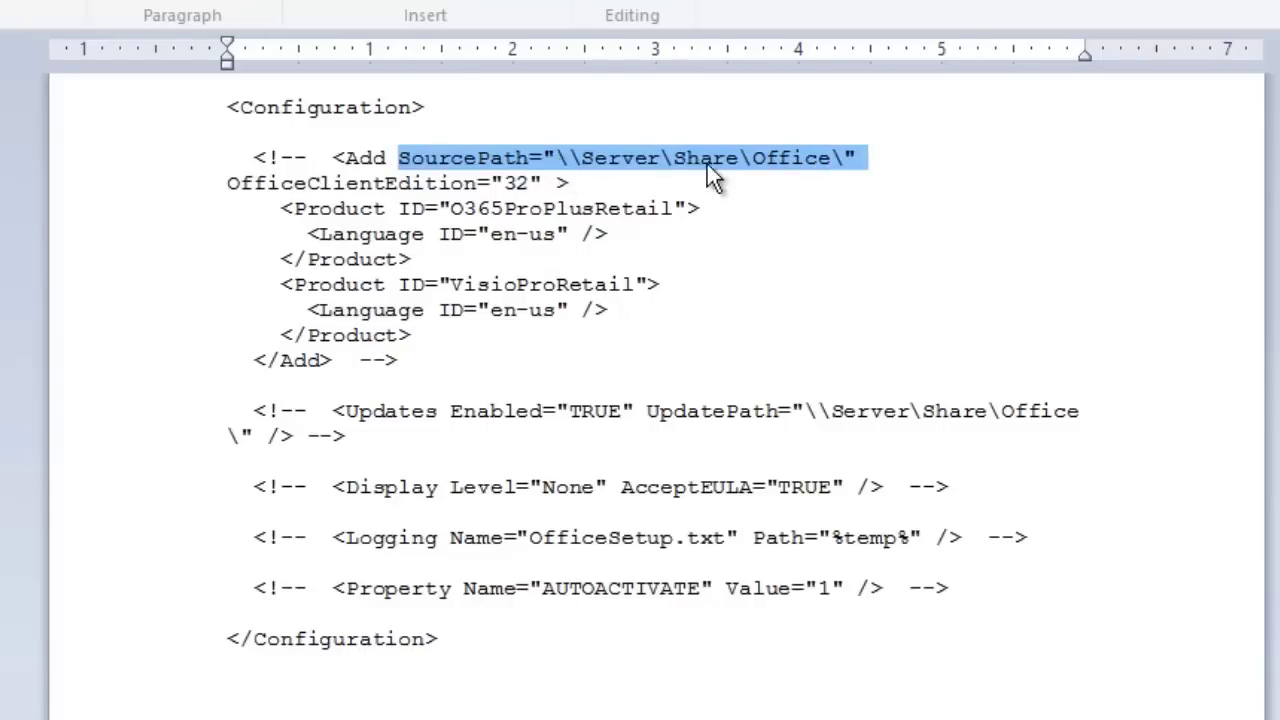
click(614, 142)
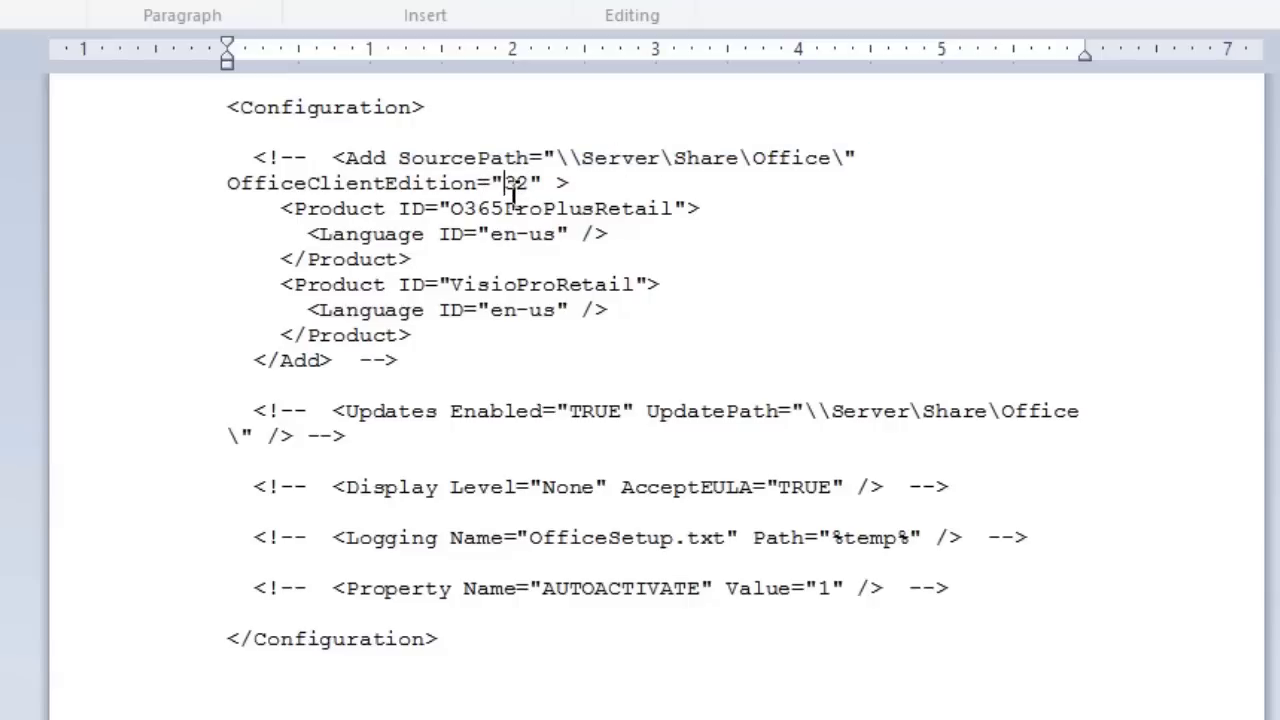
drag(506, 184, 550, 183)
click(548, 183)
Examine the O365ProPlusRetail and VisioProRetail product blocks with their language entries in configuration.xml.
drag(277, 209, 456, 260)
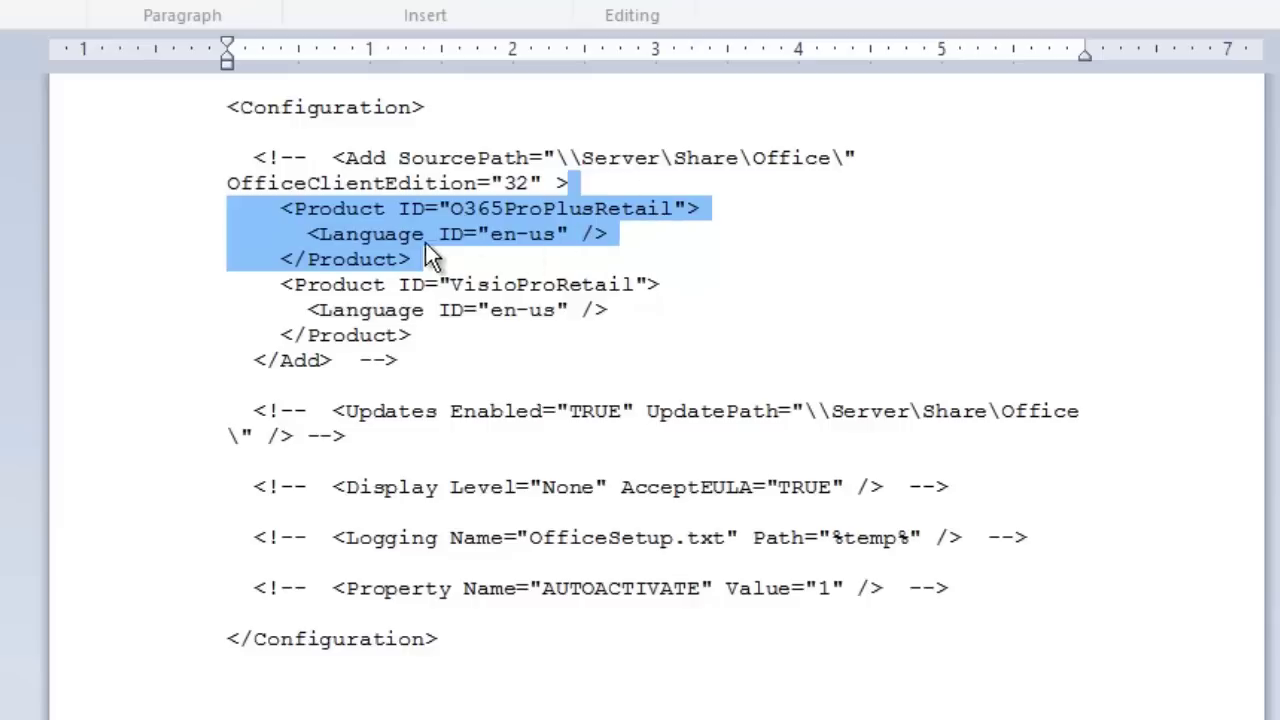
click(503, 285)
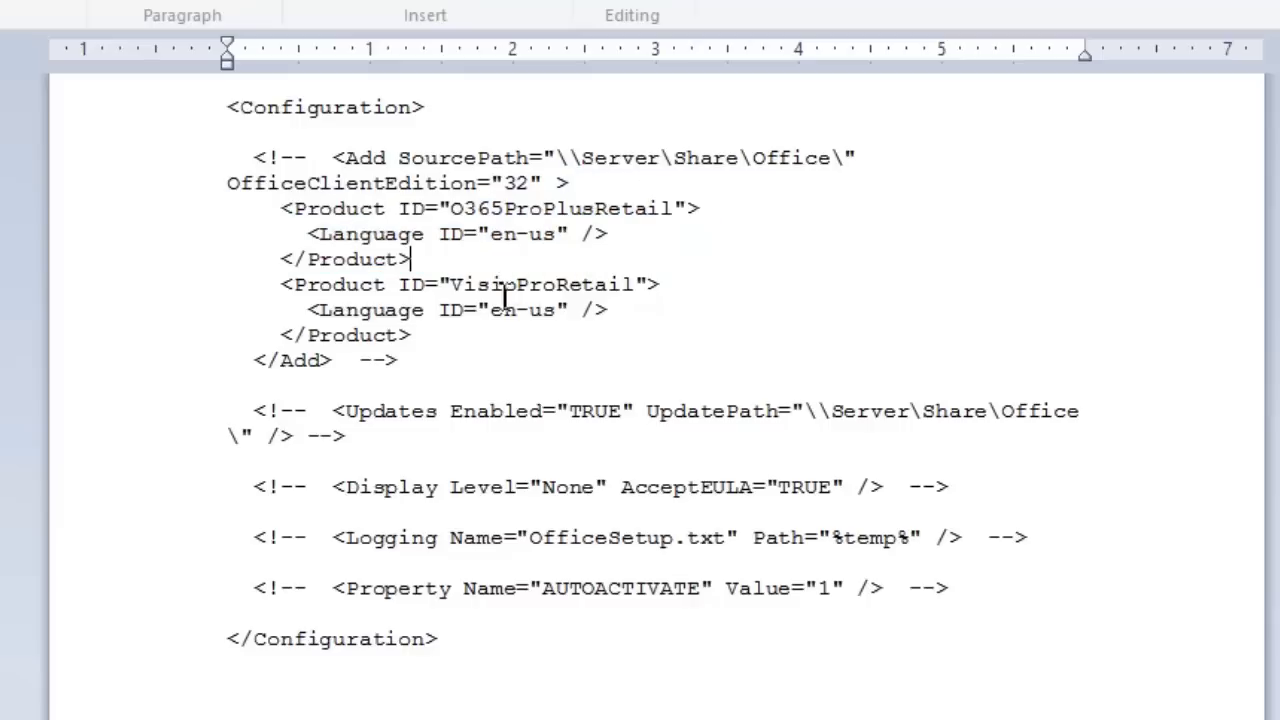
drag(625, 310, 248, 288)
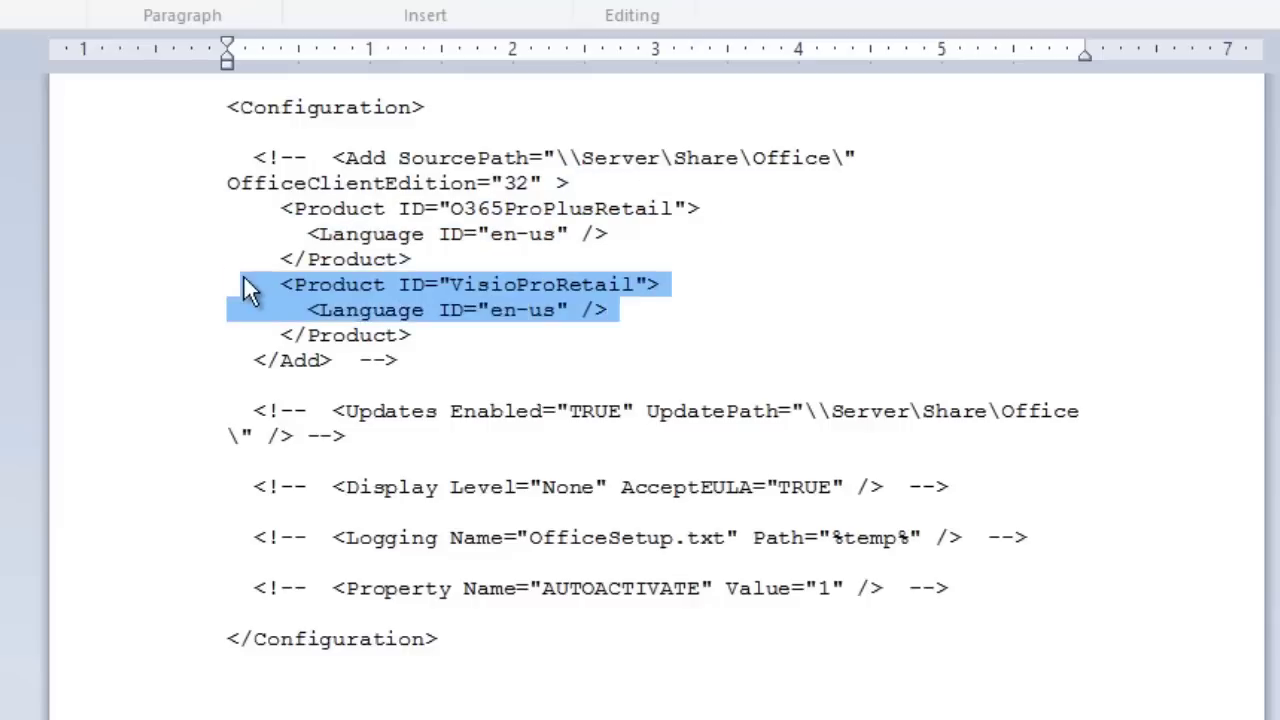
click(665, 316)
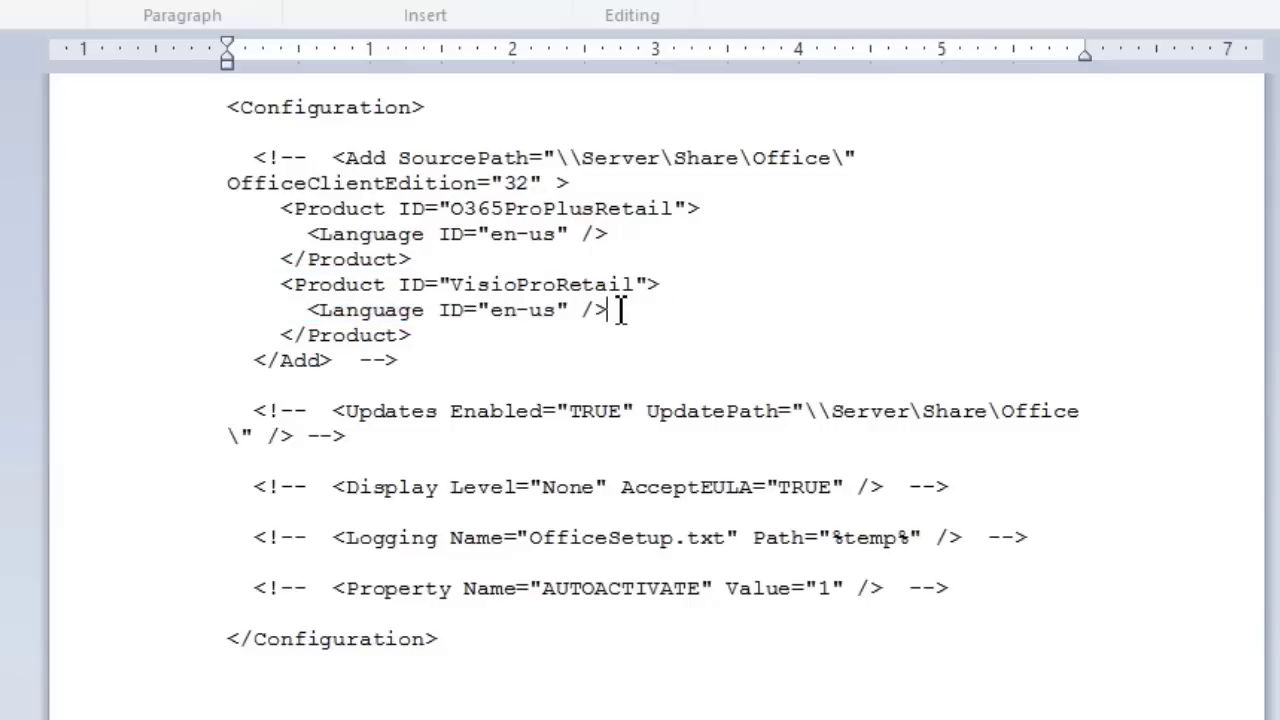
drag(500, 331, 190, 282)
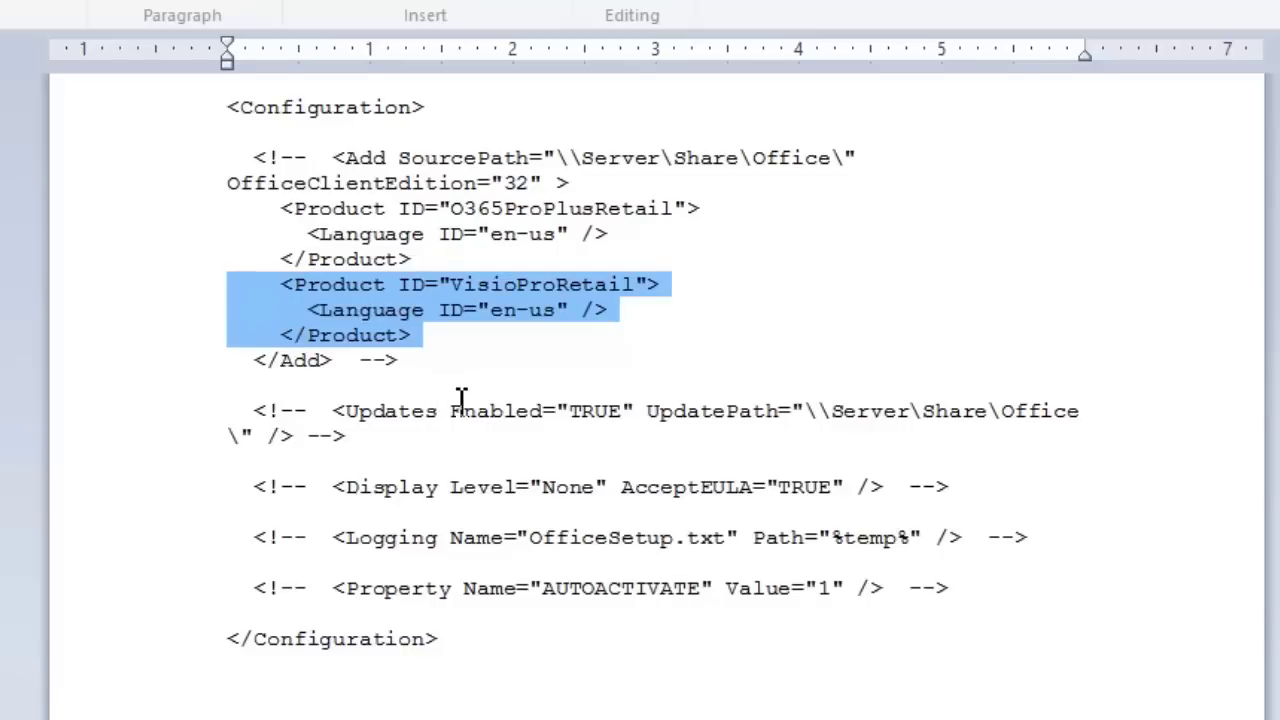
click(524, 378)
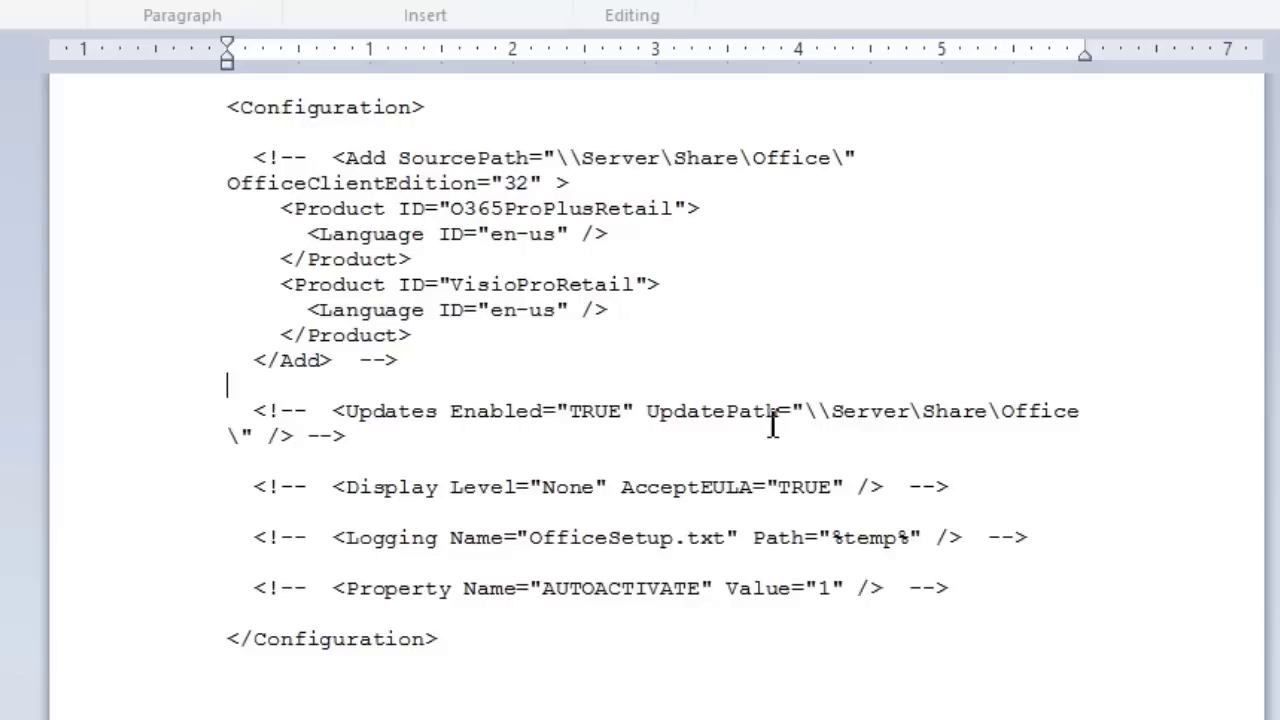
Examine the UpdatePath, Display Level, Logging Path and AUTOACTIVATE settings in configuration.xml.
drag(818, 417, 1052, 420)
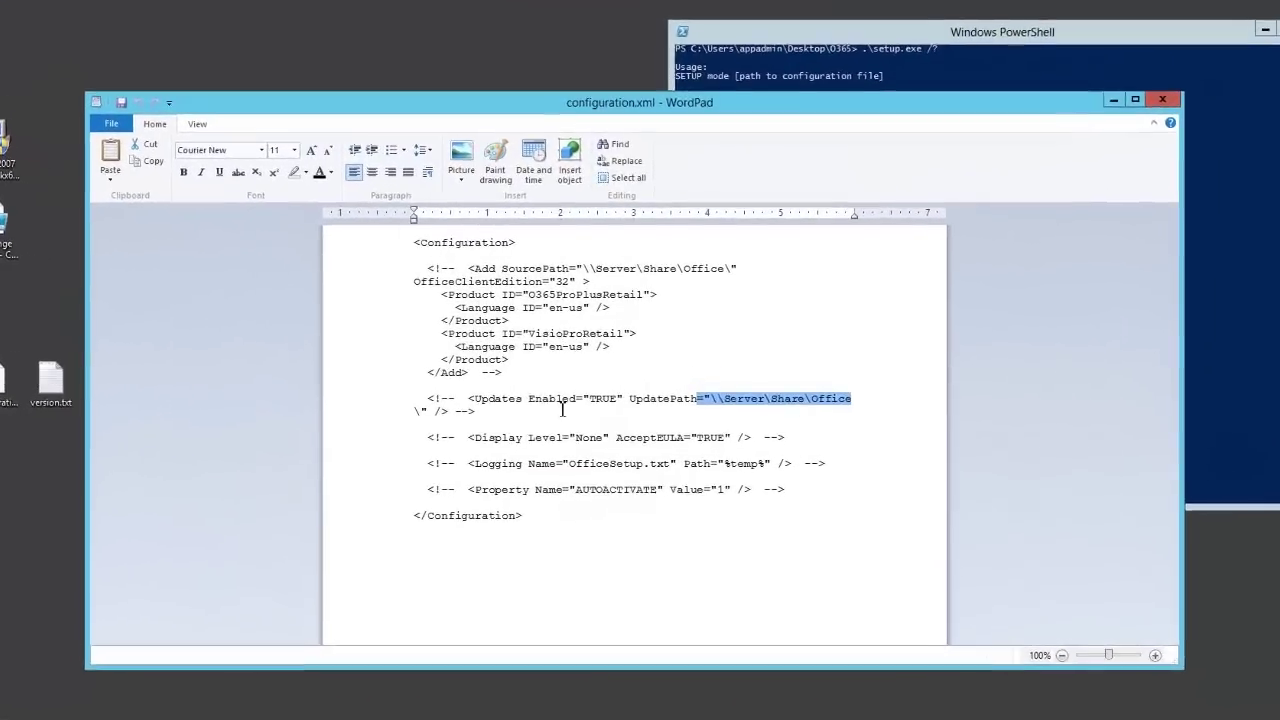
double_click(561, 474)
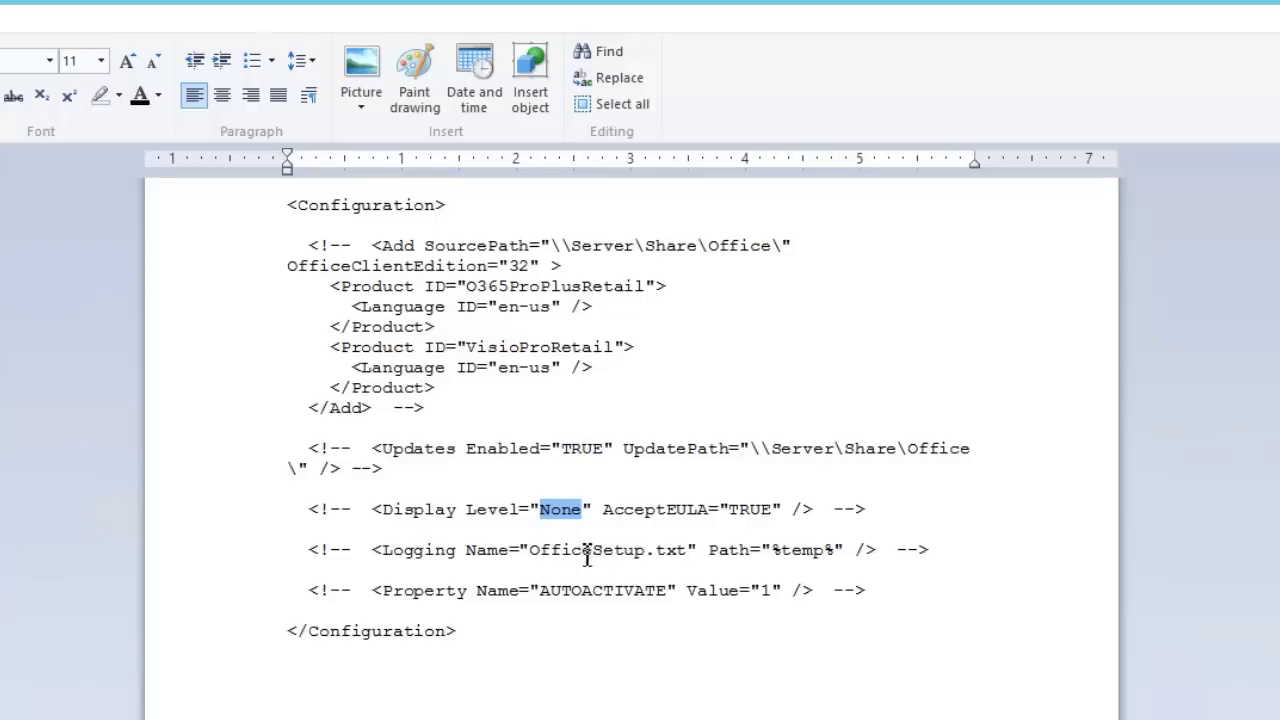
drag(781, 550, 856, 552)
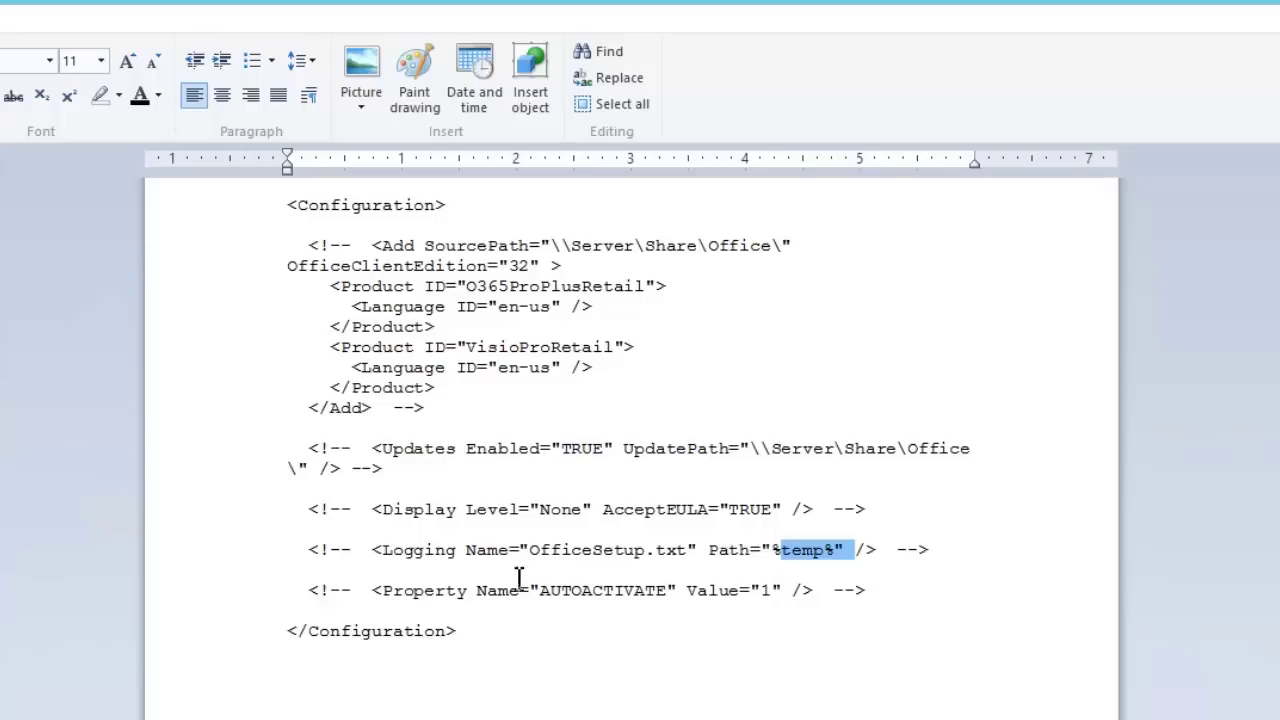
drag(544, 590, 783, 592)
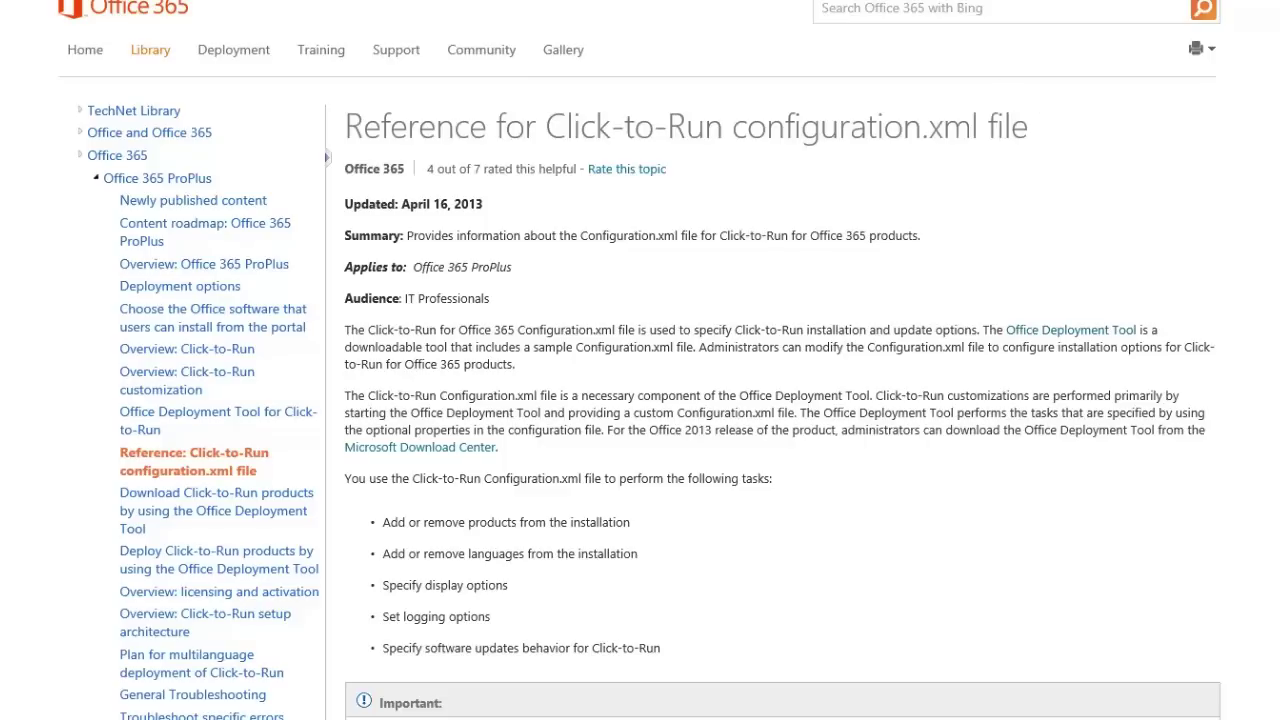
Examine the Add, Display, Logging, Product, Property and Remove element sections in the TechNet Click-to-Run configuration.xml reference.
scroll(782, 400, down, 10)
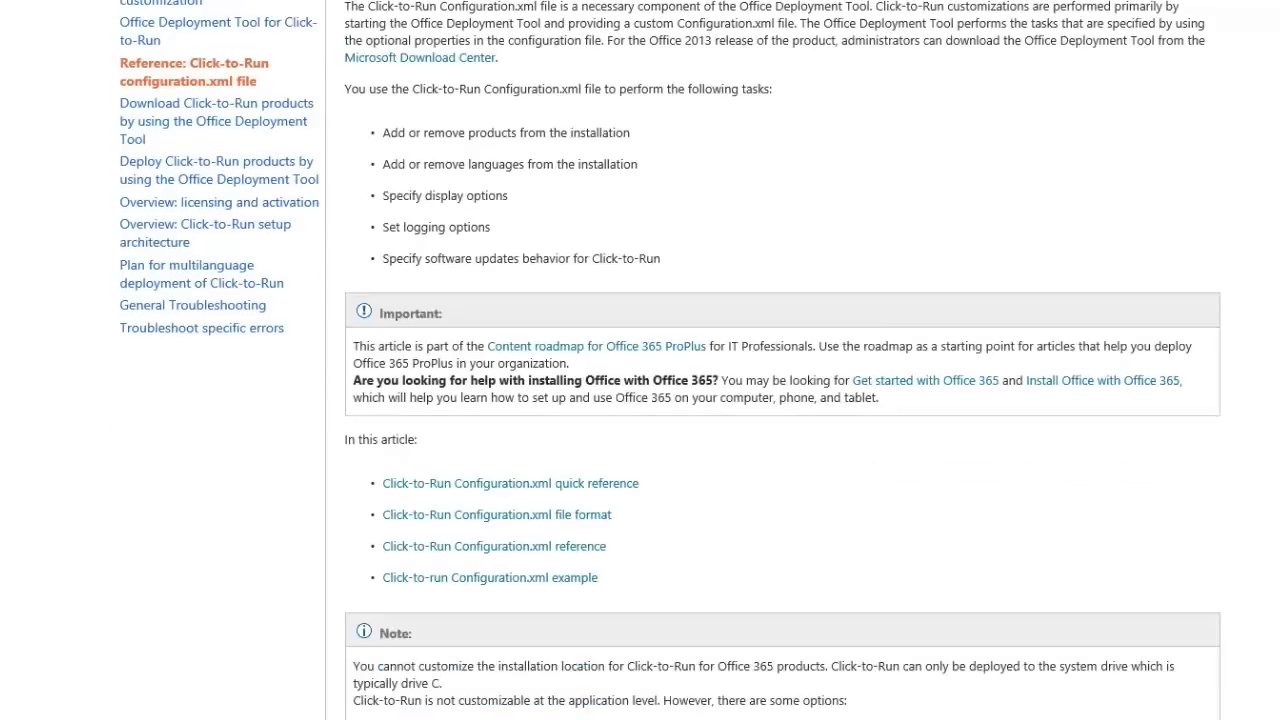
scroll(782, 400, down, 6)
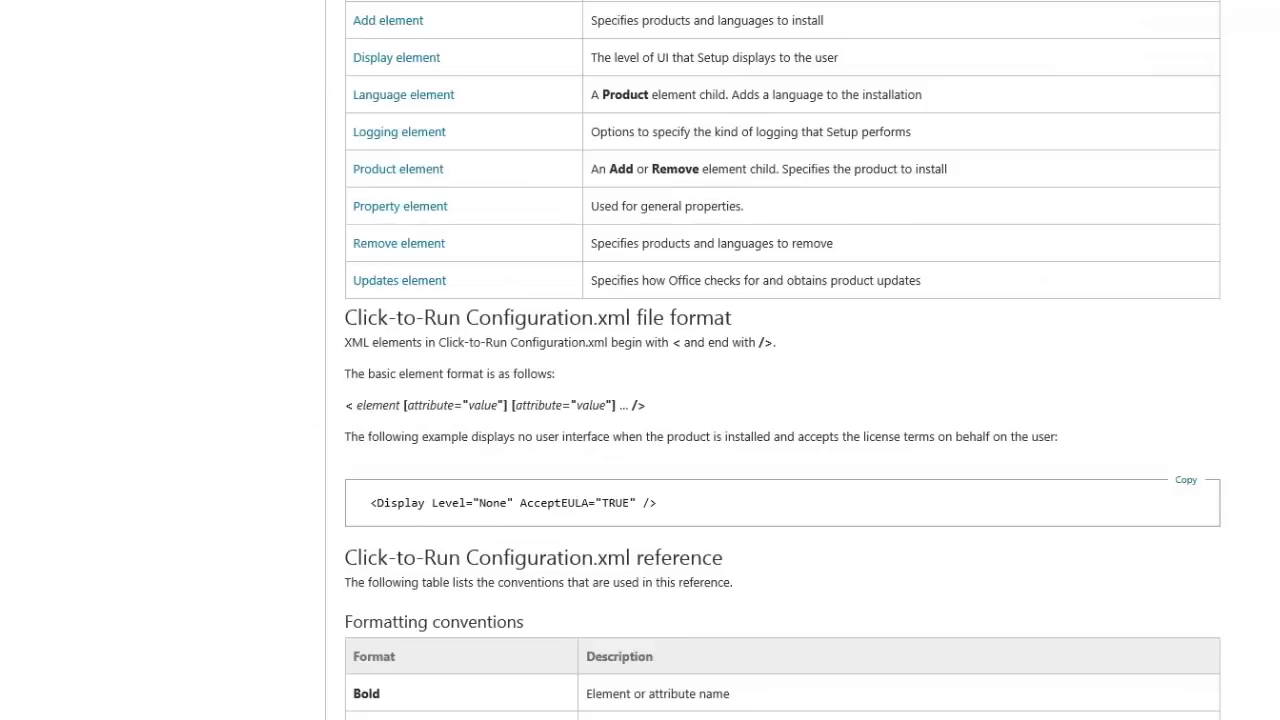
scroll(782, 400, down, 13)
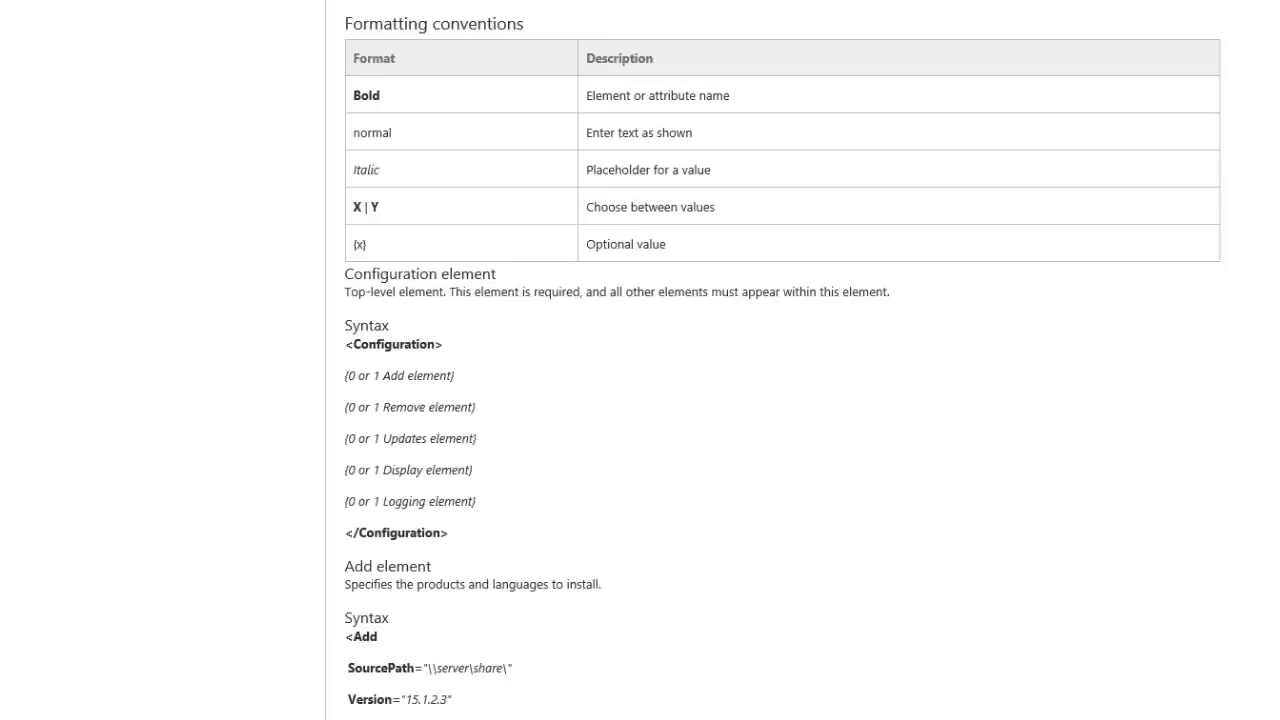
scroll(782, 400, down, 9)
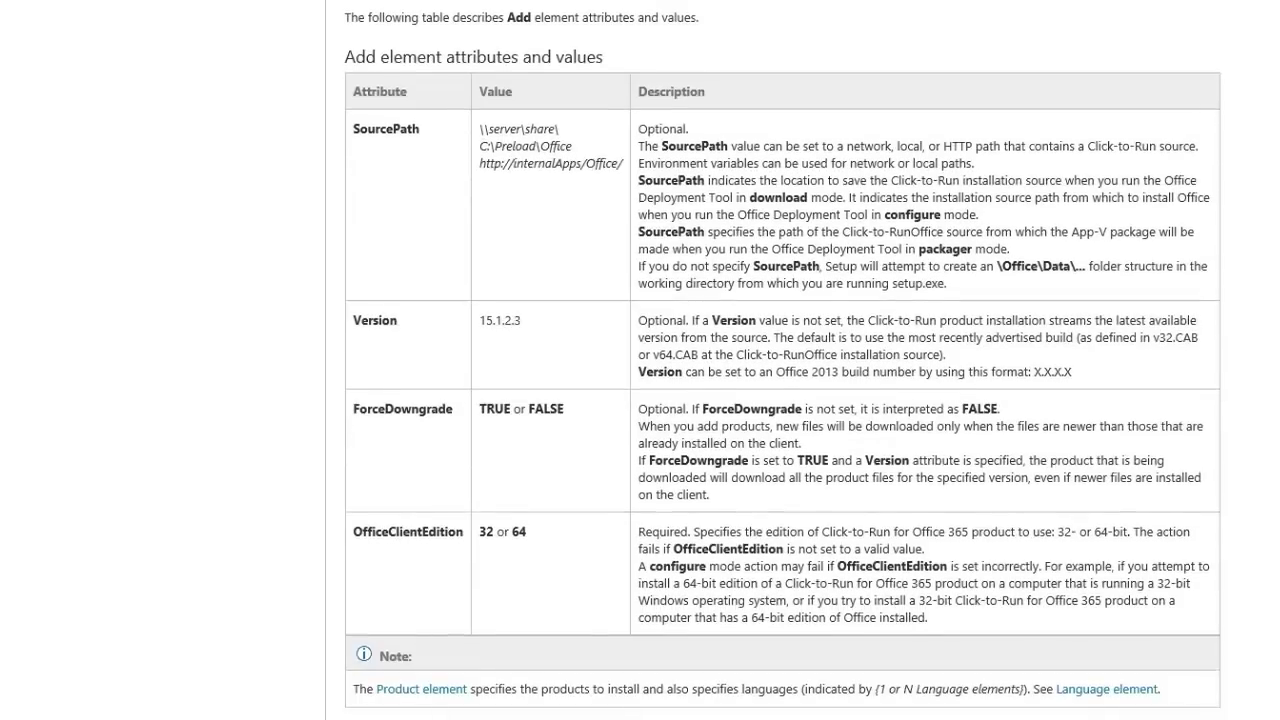
scroll(782, 400, down, 11)
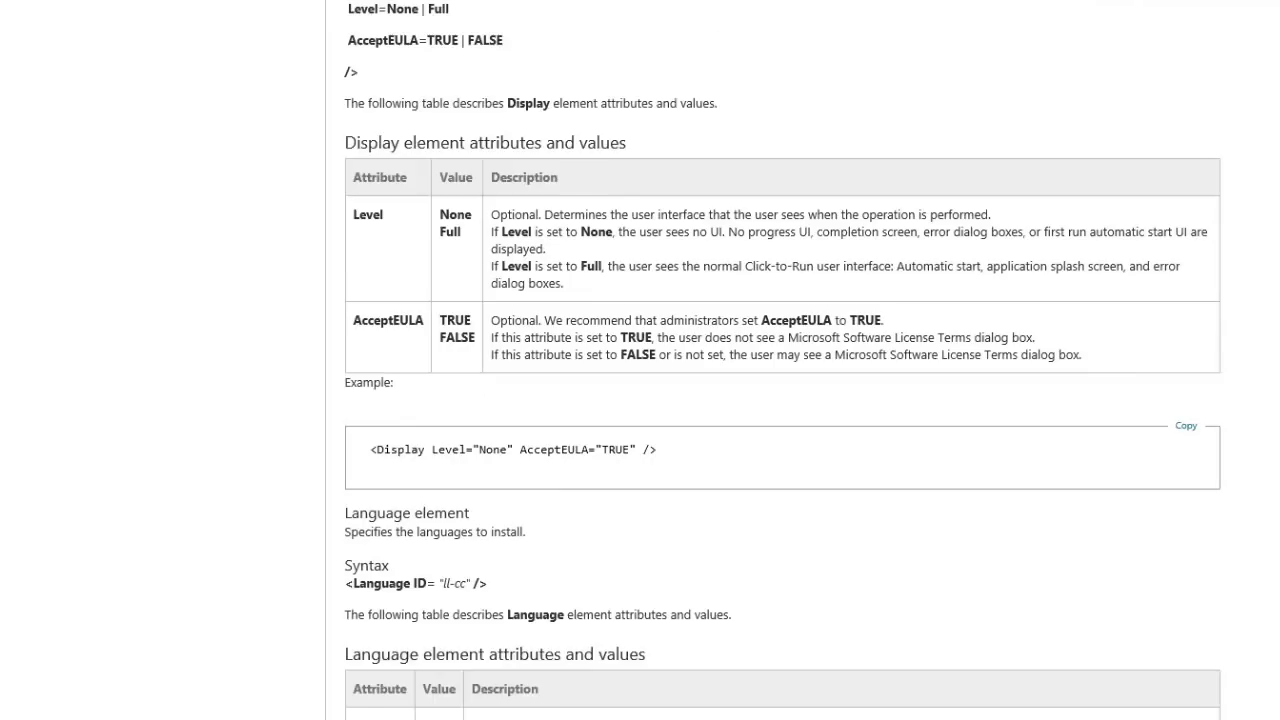
scroll(782, 400, down, 7)
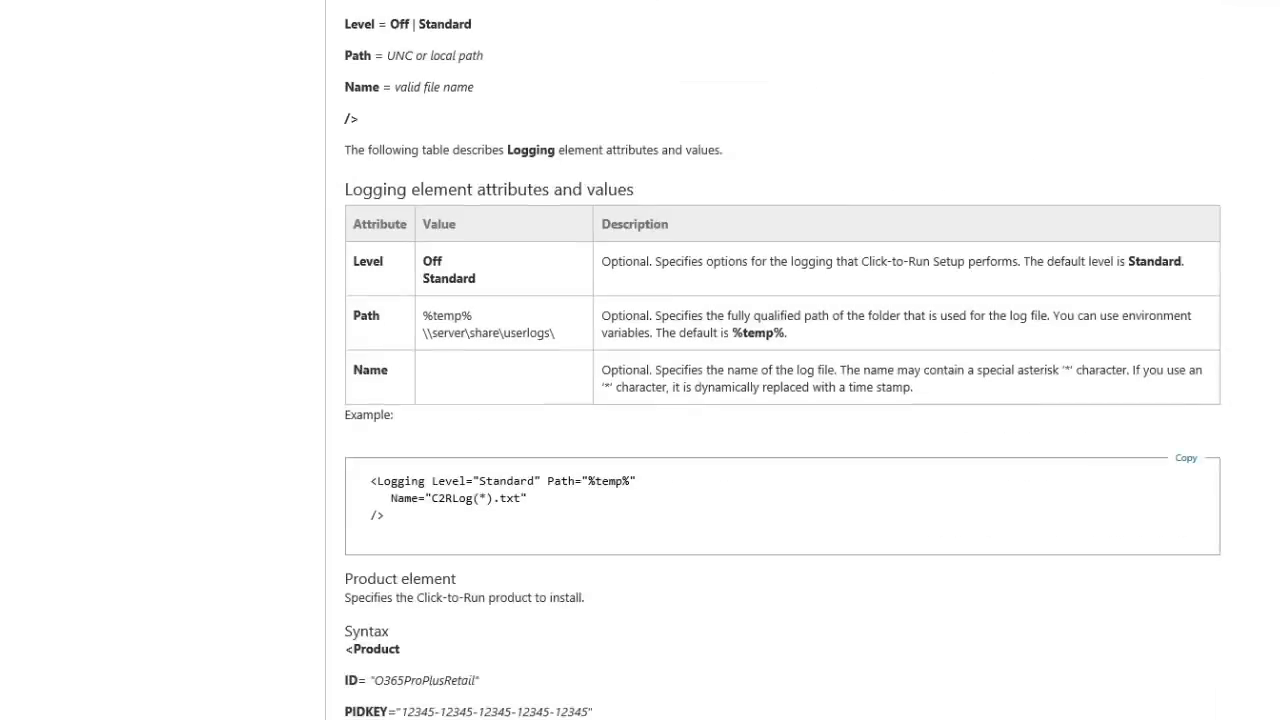
scroll(782, 400, down, 11)
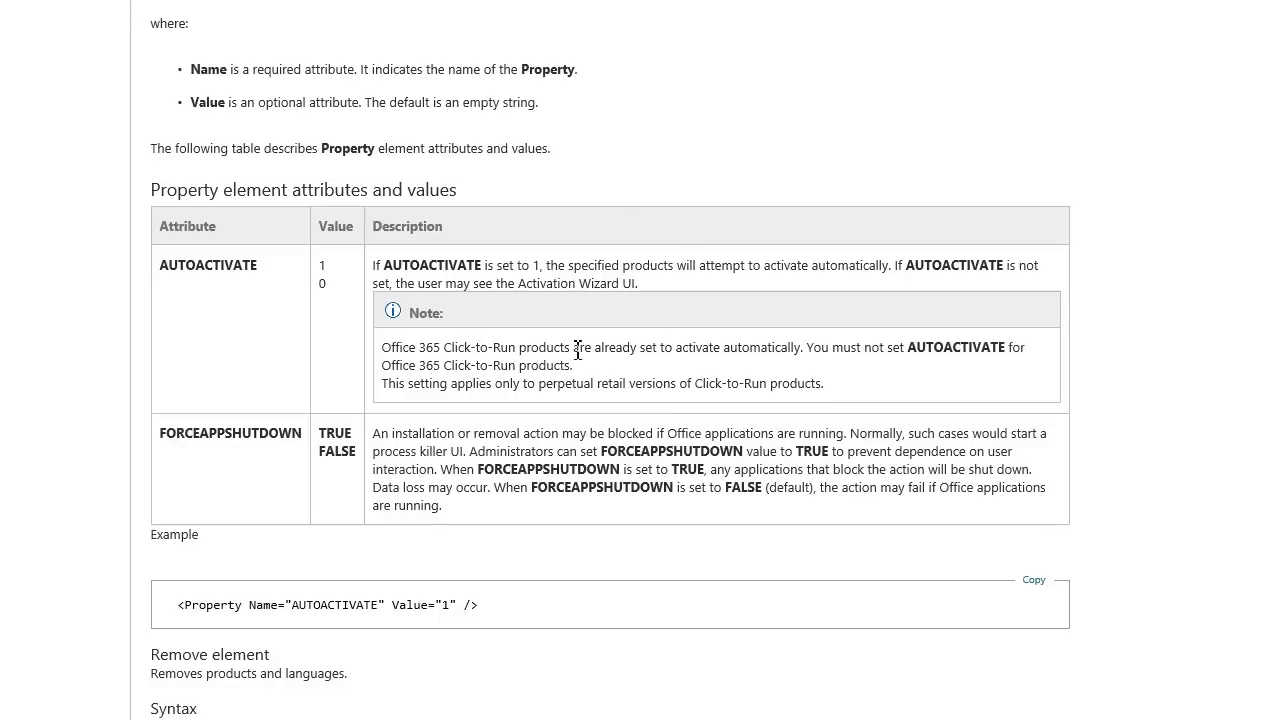
scroll(610, 370, down, 7)
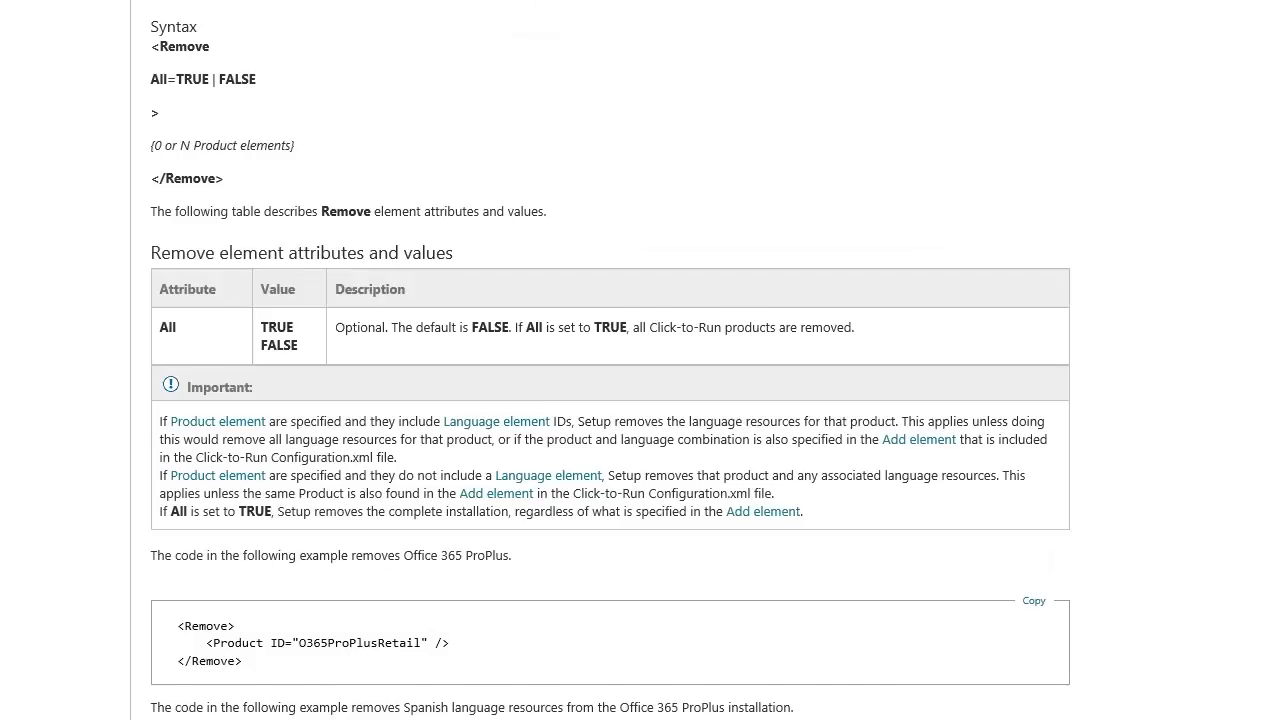
scroll(610, 370, up, 10)
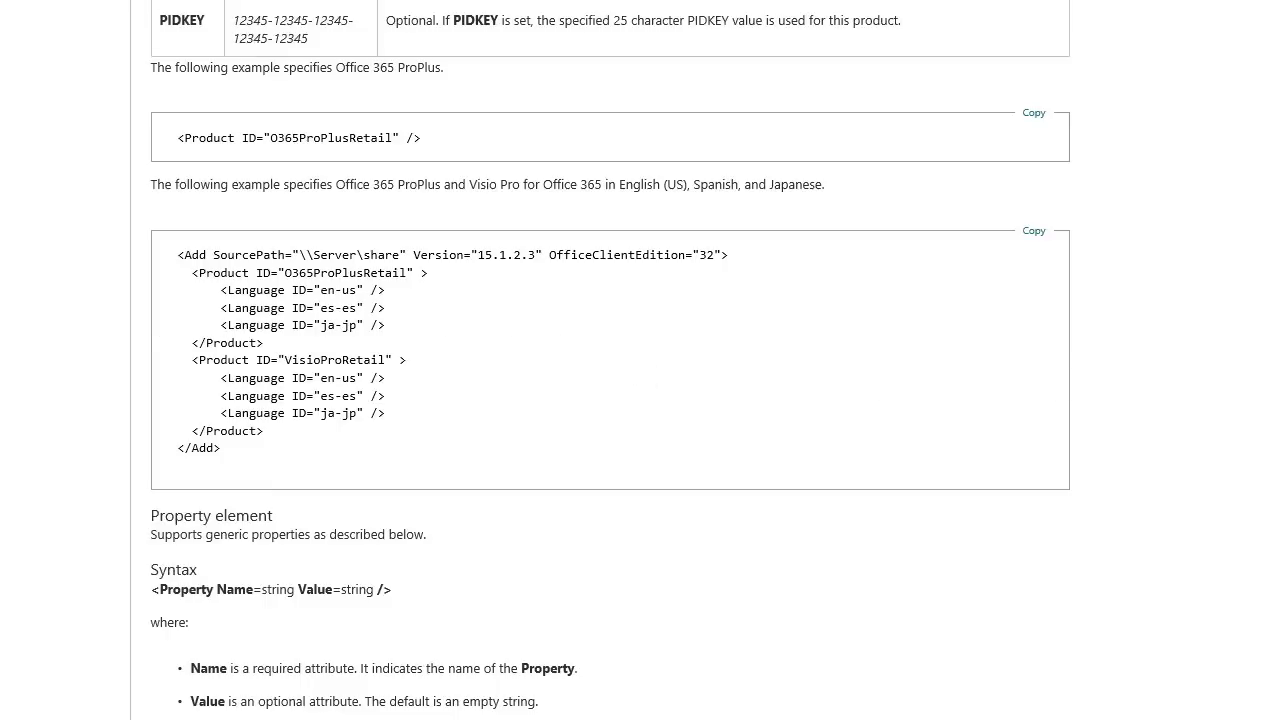
scroll(610, 360, up, 3)
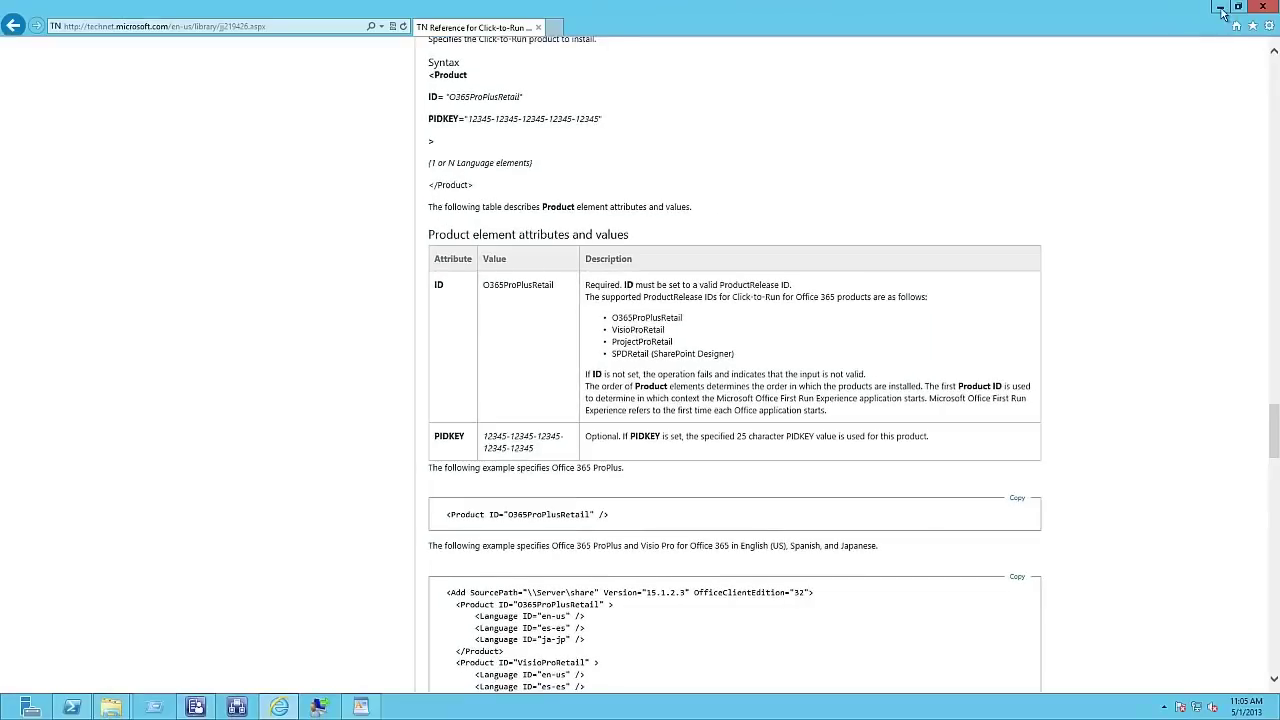
Minimize the browser and open the customized configuration.xml on the desktop for editing, alongside the original file.
click(1220, 6)
click(76, 374)
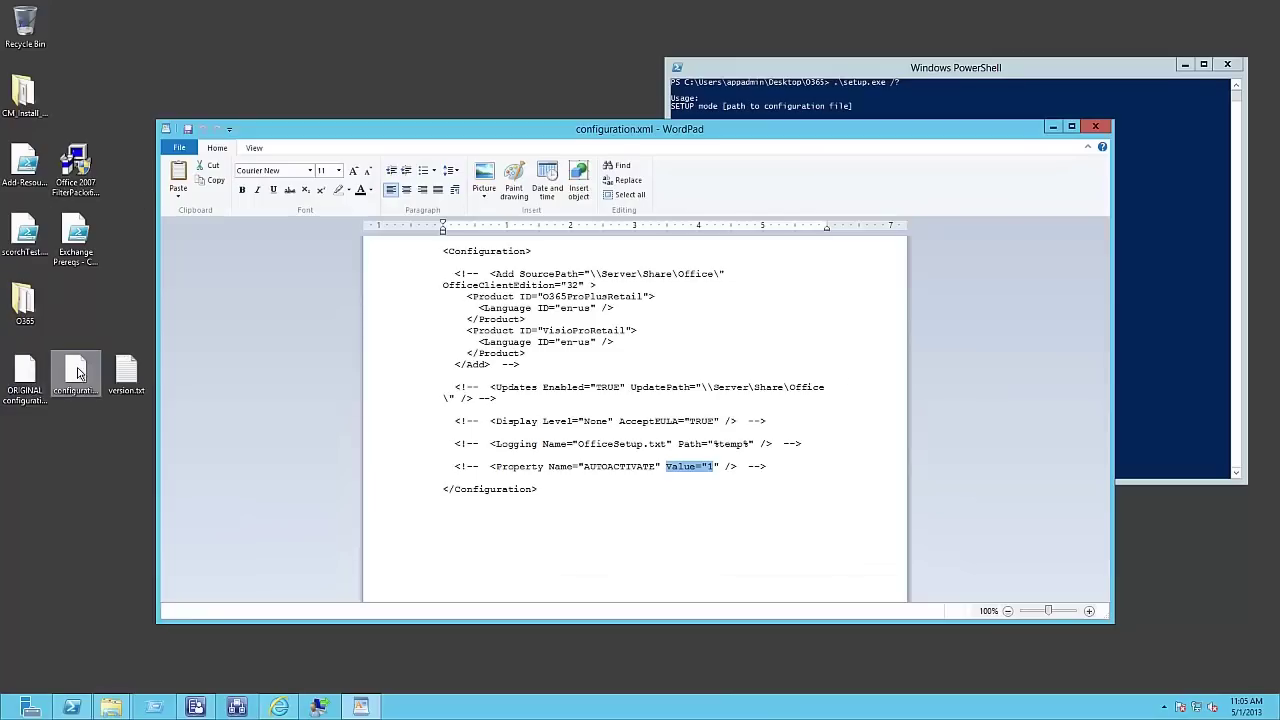
right_click(78, 380)
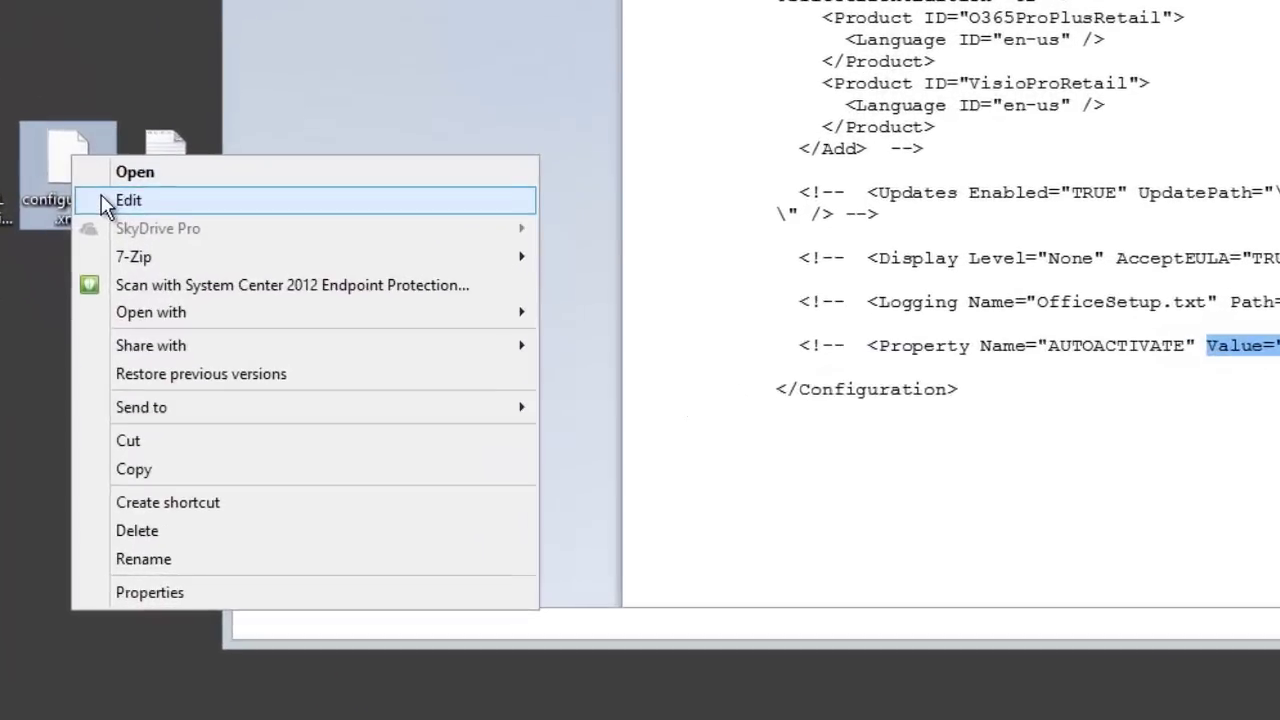
click(115, 251)
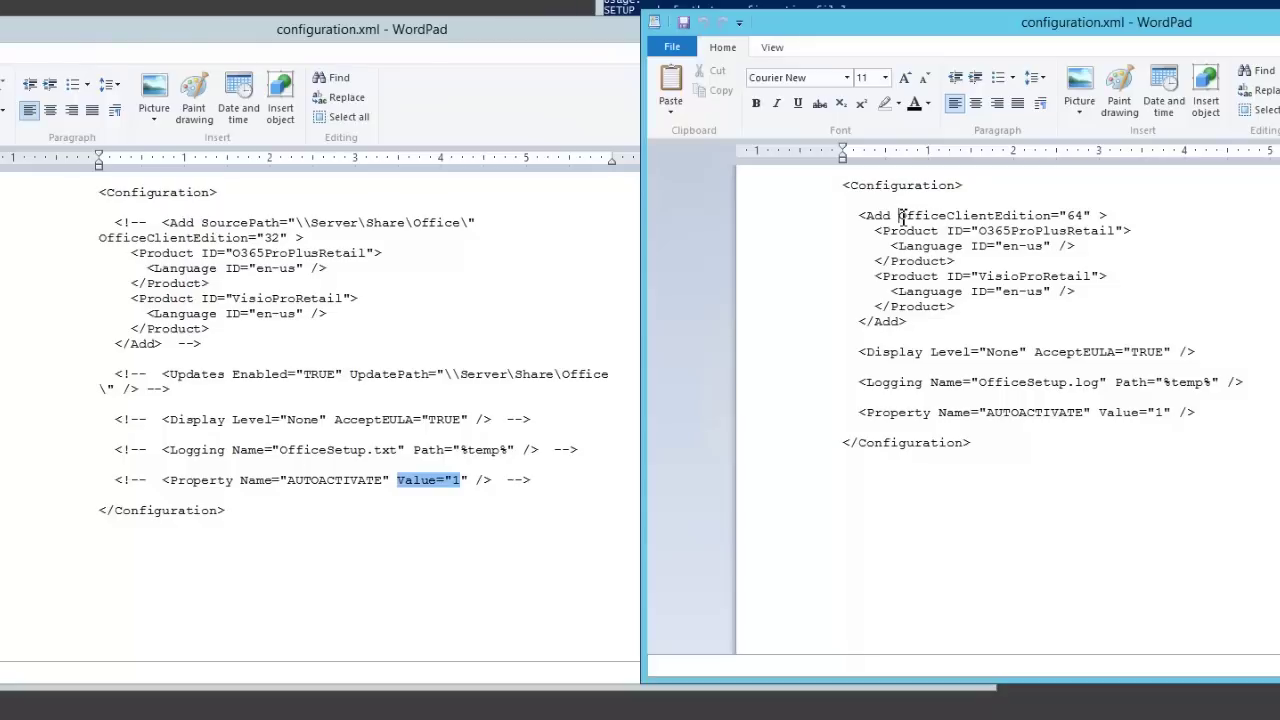
Examine the Add block with its product entries and the Display line in the customized configuration.xml.
drag(975, 307, 872, 222)
click(943, 321)
click(858, 353)
key(shift+End)
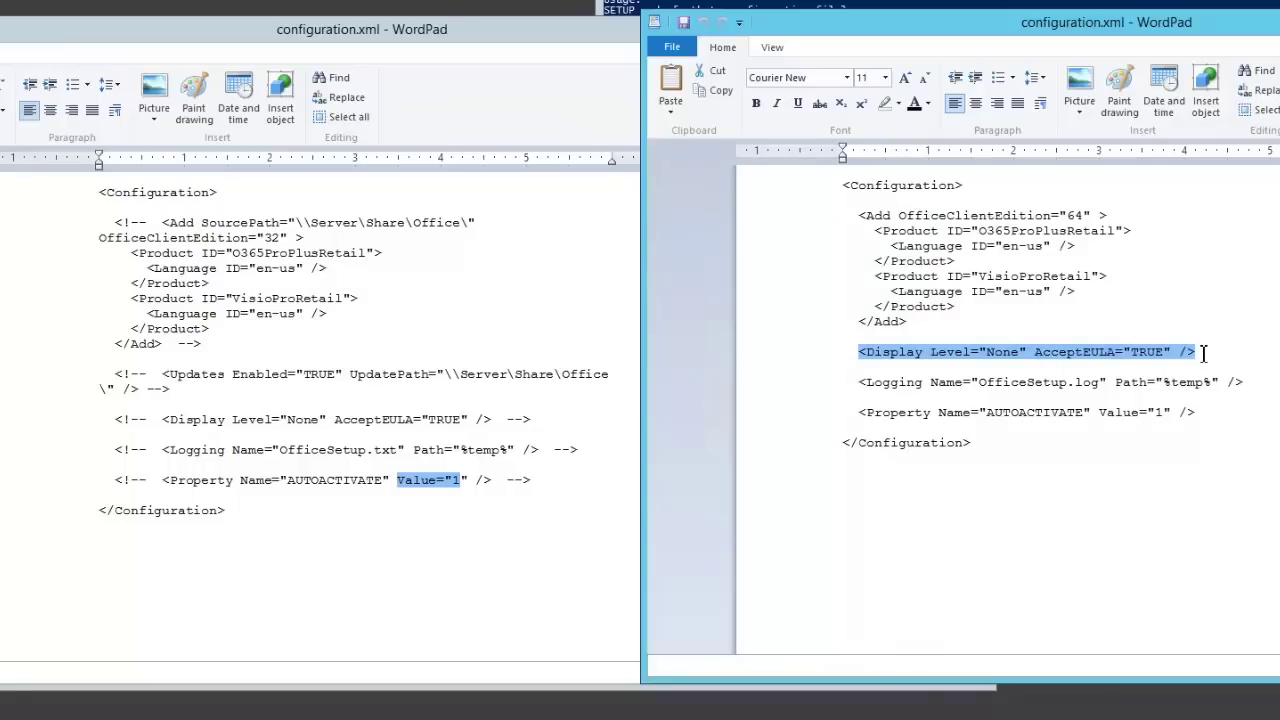
click(1203, 353)
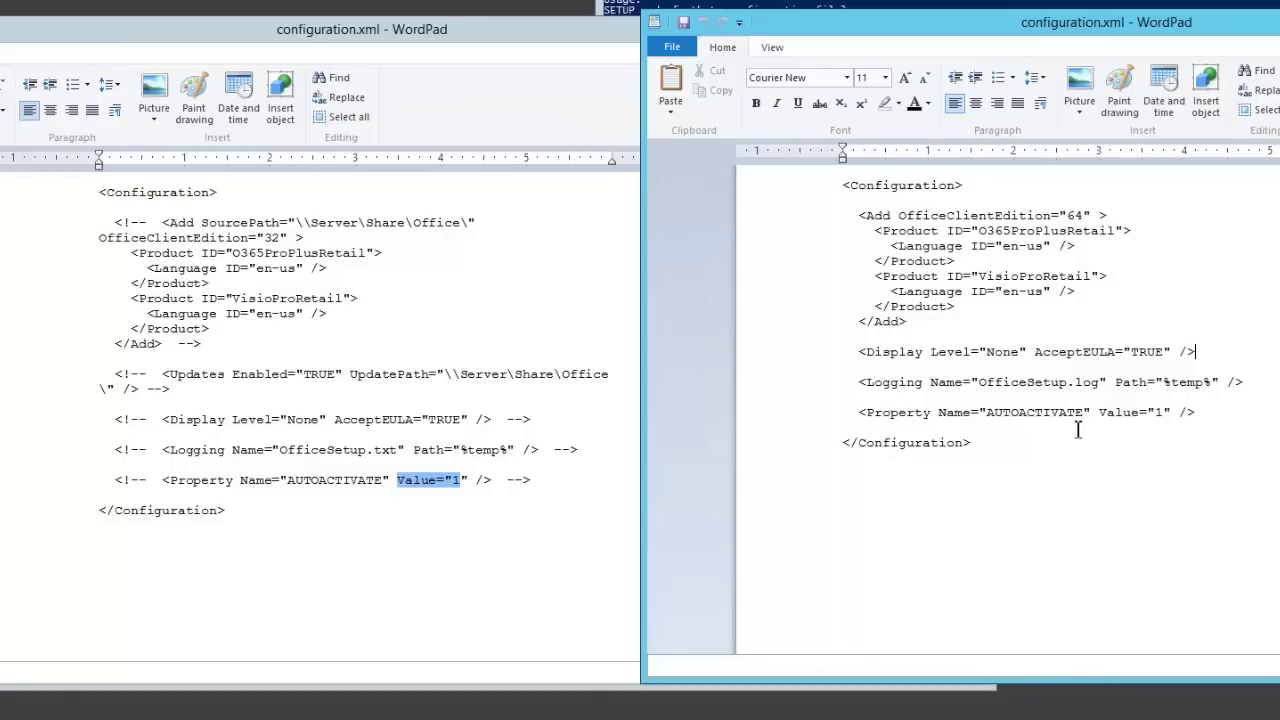
Close both the customized and the original configuration.xml windows in WordPad.
drag(1060, 34, 940, 33)
drag(842, 36, 635, 48)
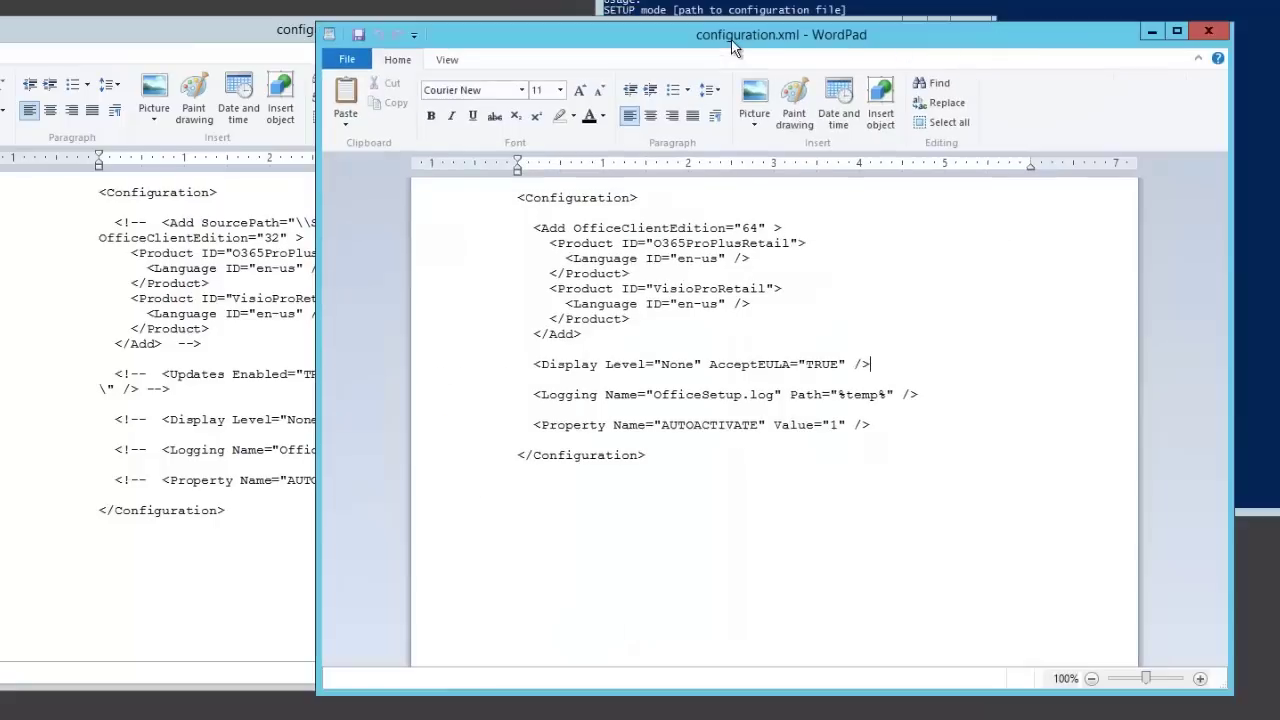
click(1208, 31)
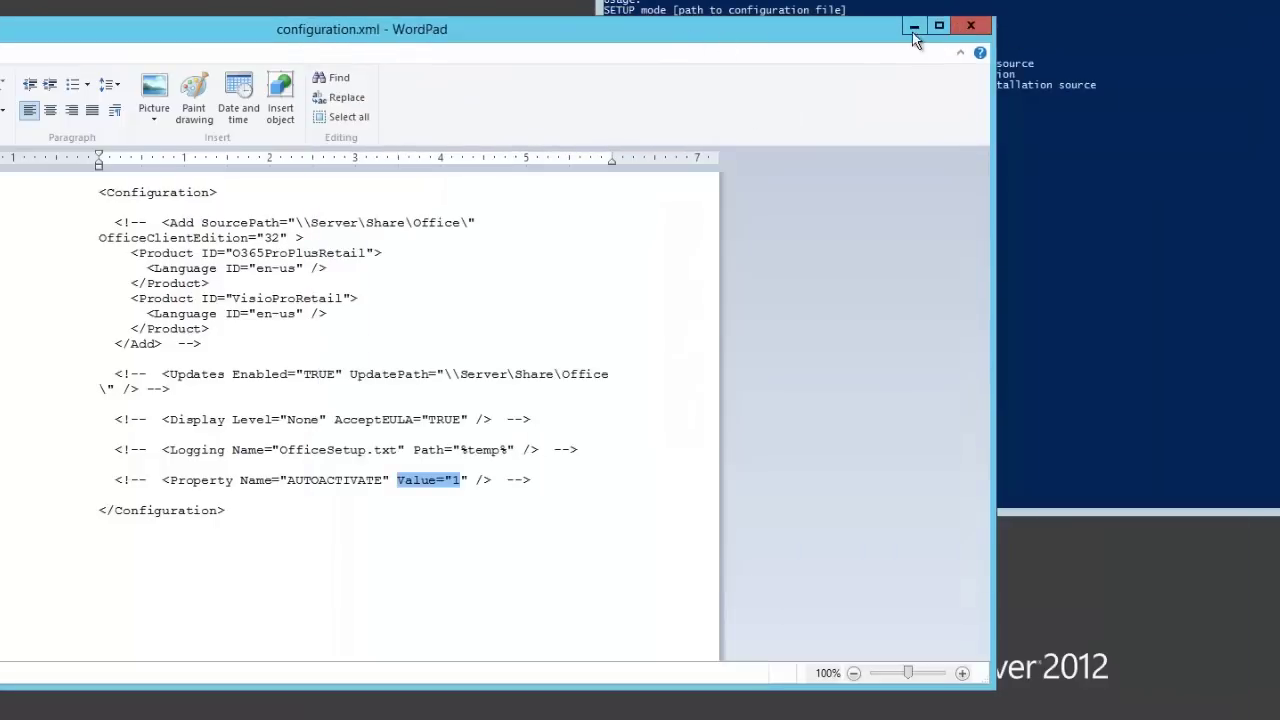
click(972, 27)
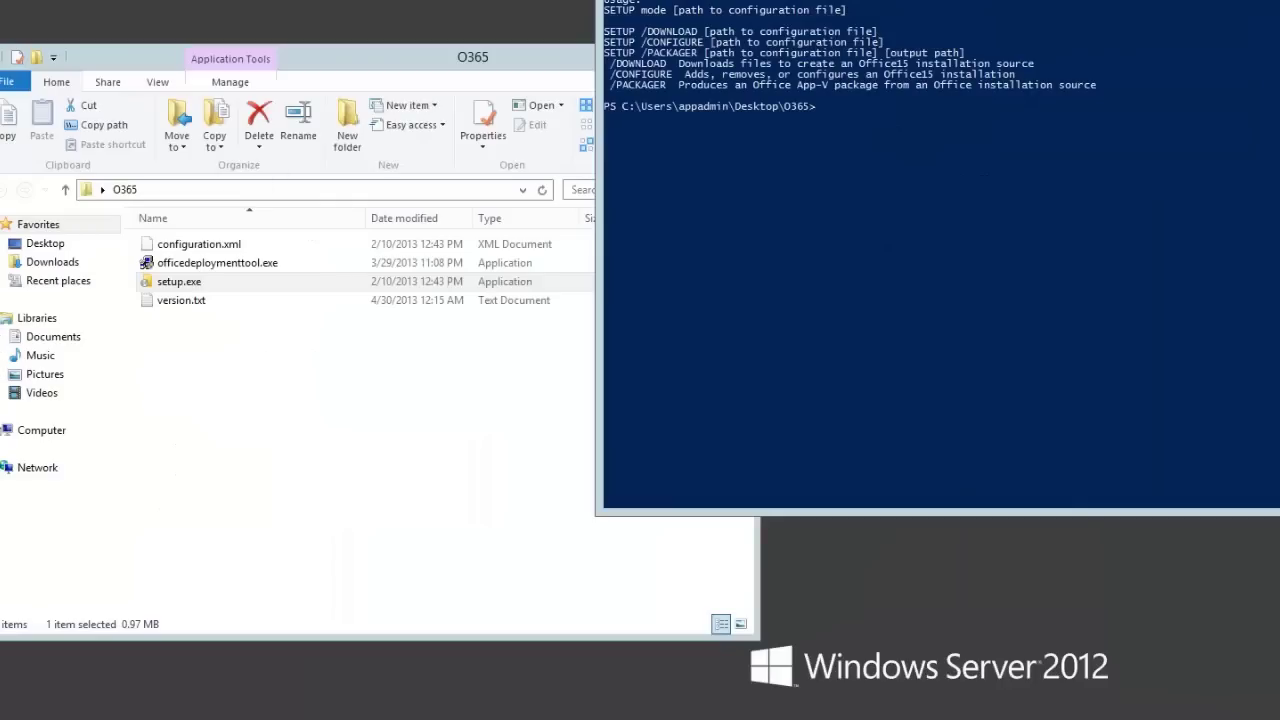
Copy the customized configuration.xml from the desktop into the O365 folder, replacing the existing file.
key(shift+F10)
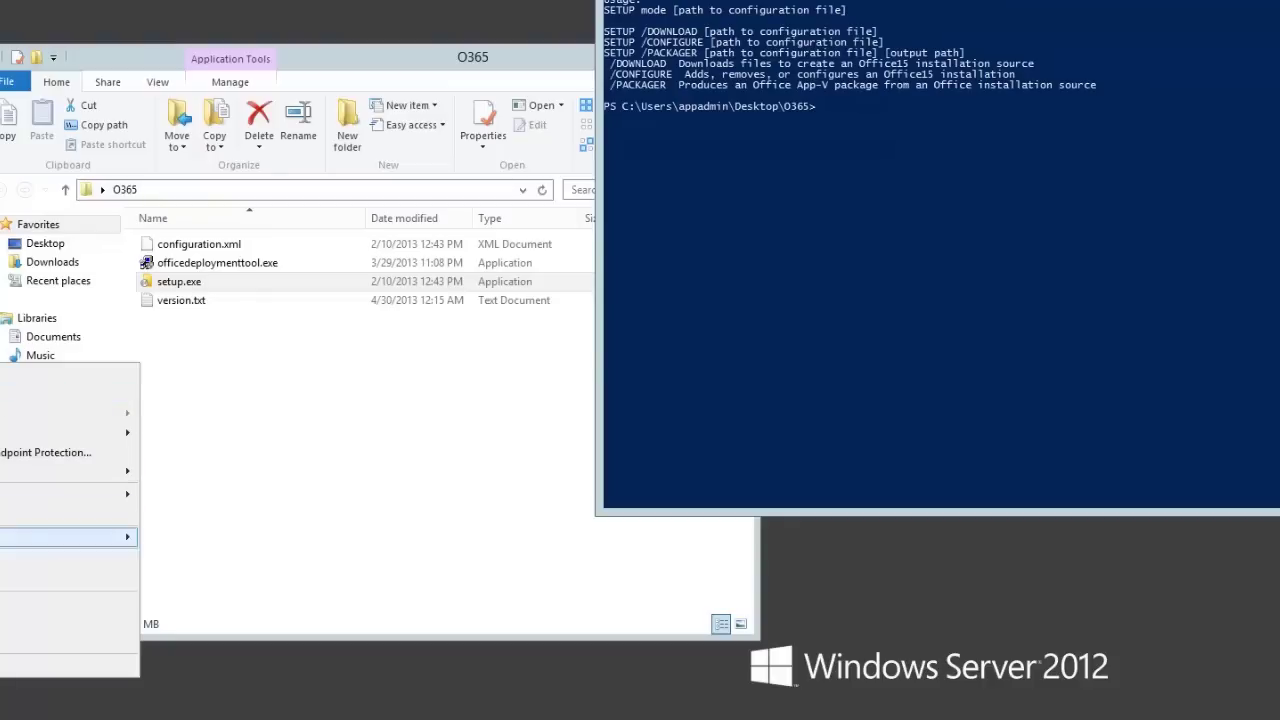
key(Escape)
click(171, 466)
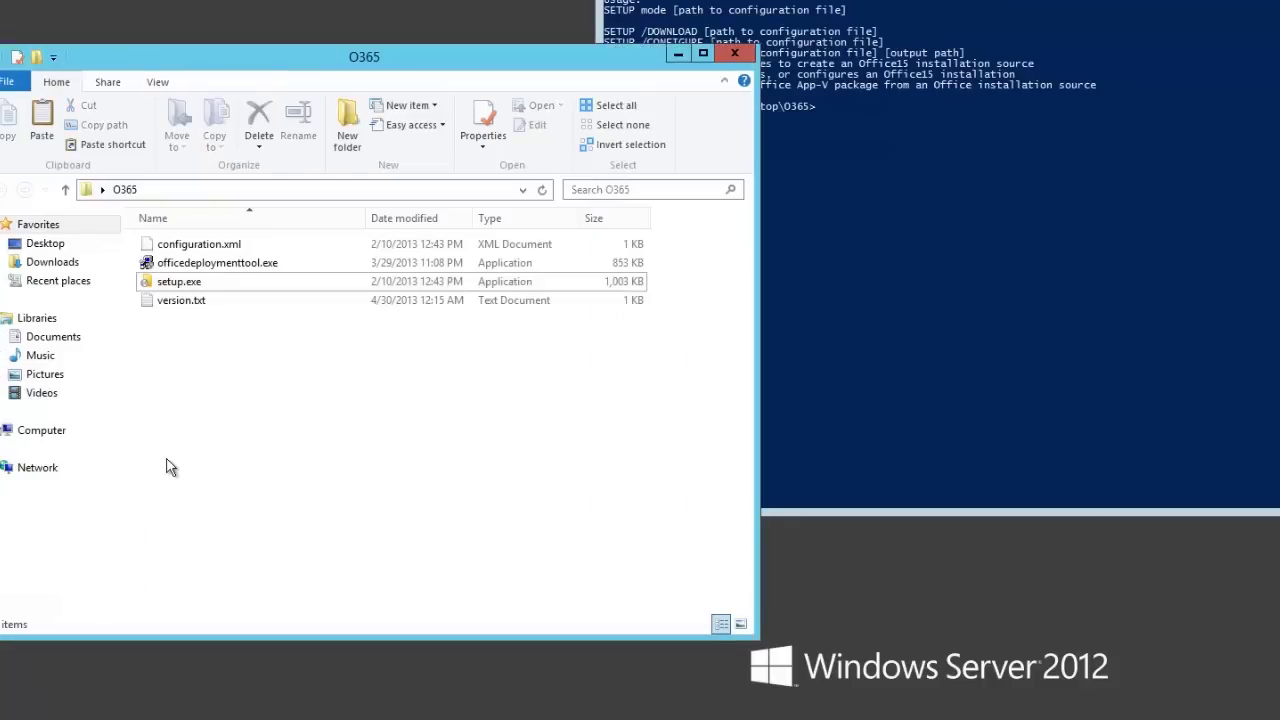
key(ctrl+v)
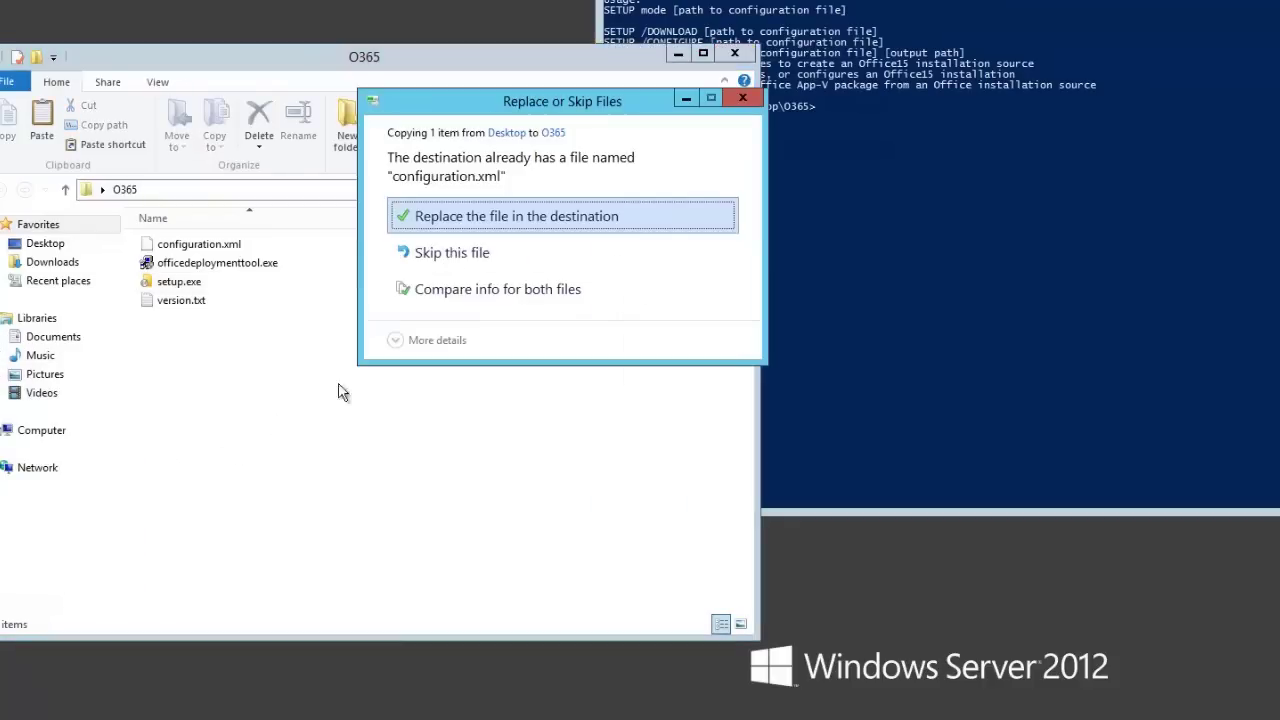
click(503, 214)
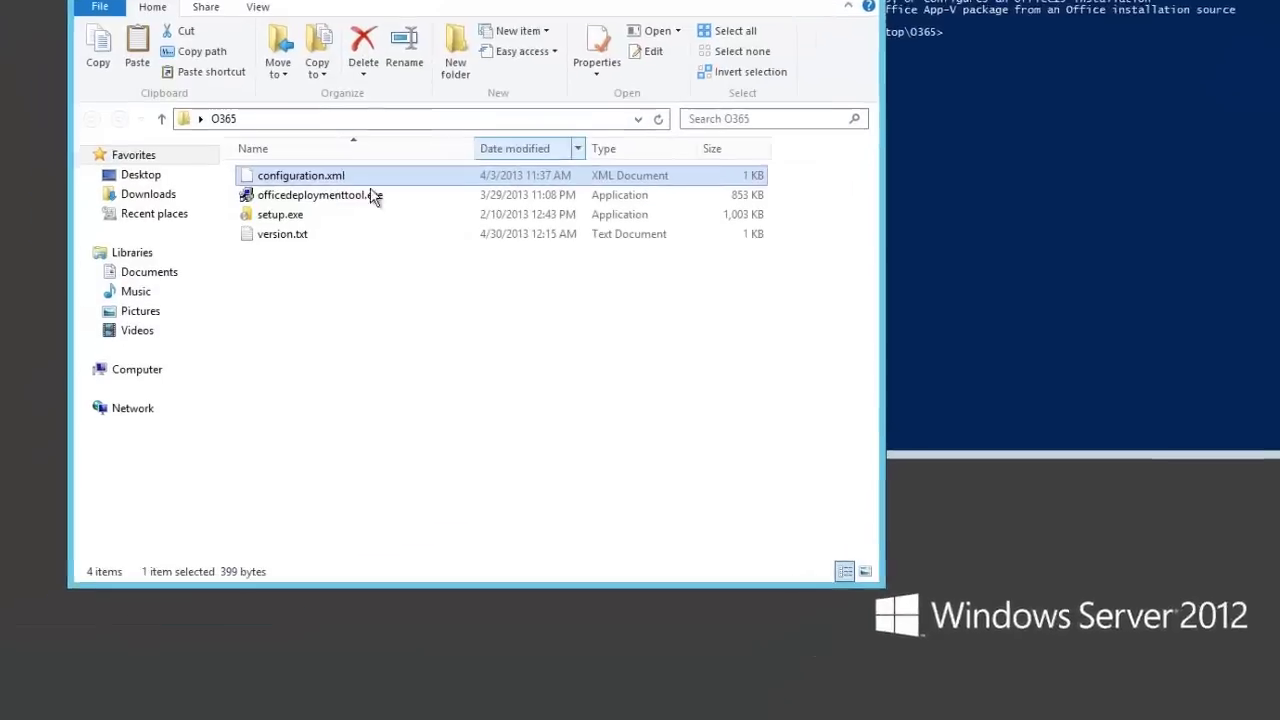
click(416, 136)
Switch to PowerShell and start the Office source download with .\setup.exe /download .\configuration.xml.
click(1092, 127)
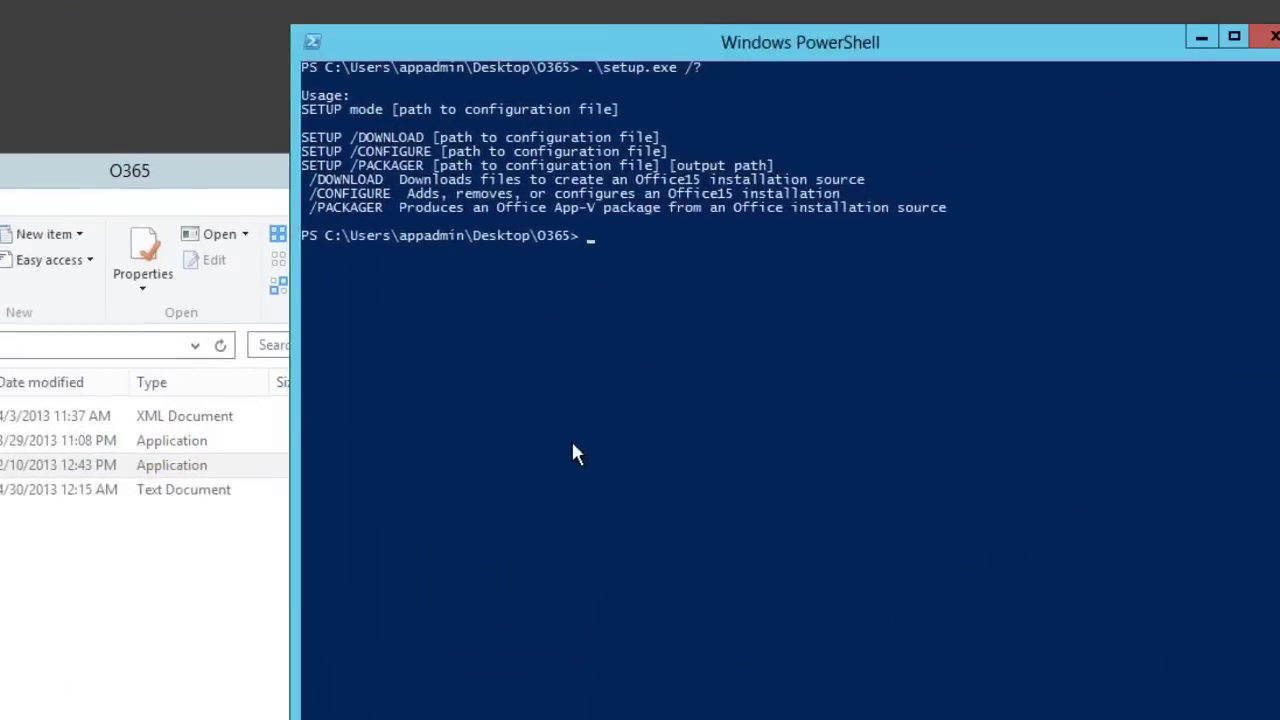
text(set)
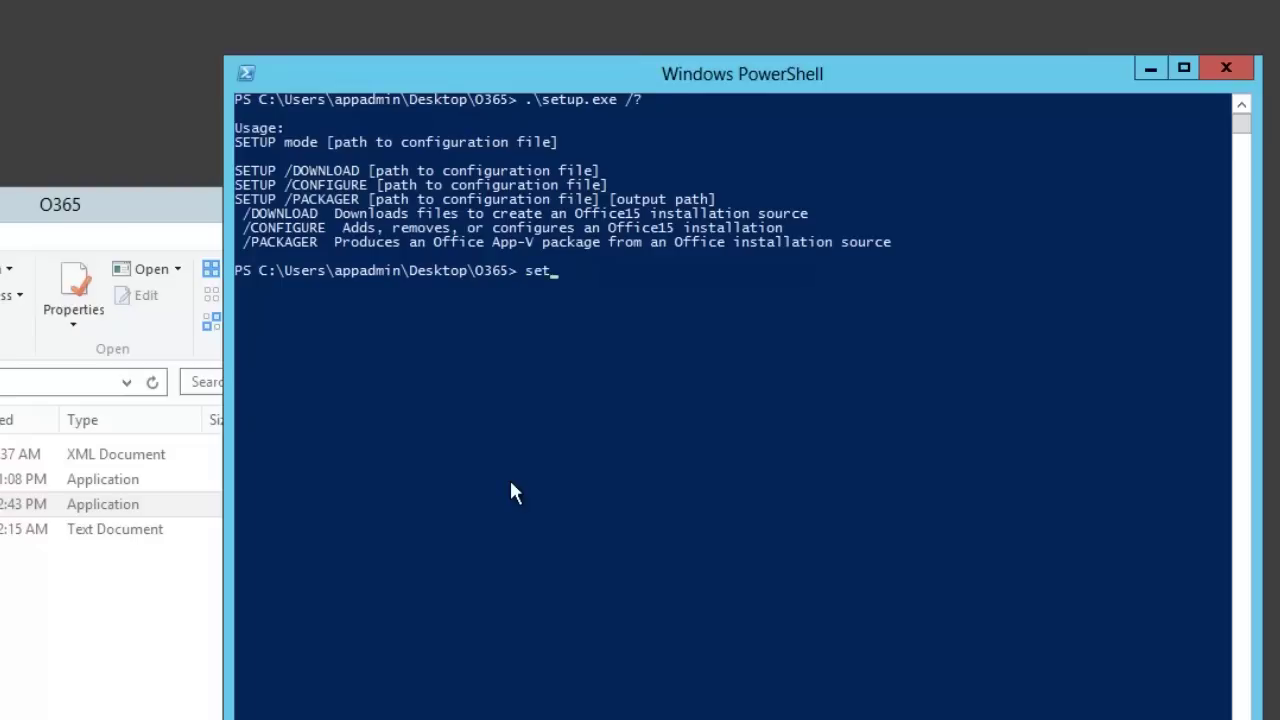
text(up.exe /download)
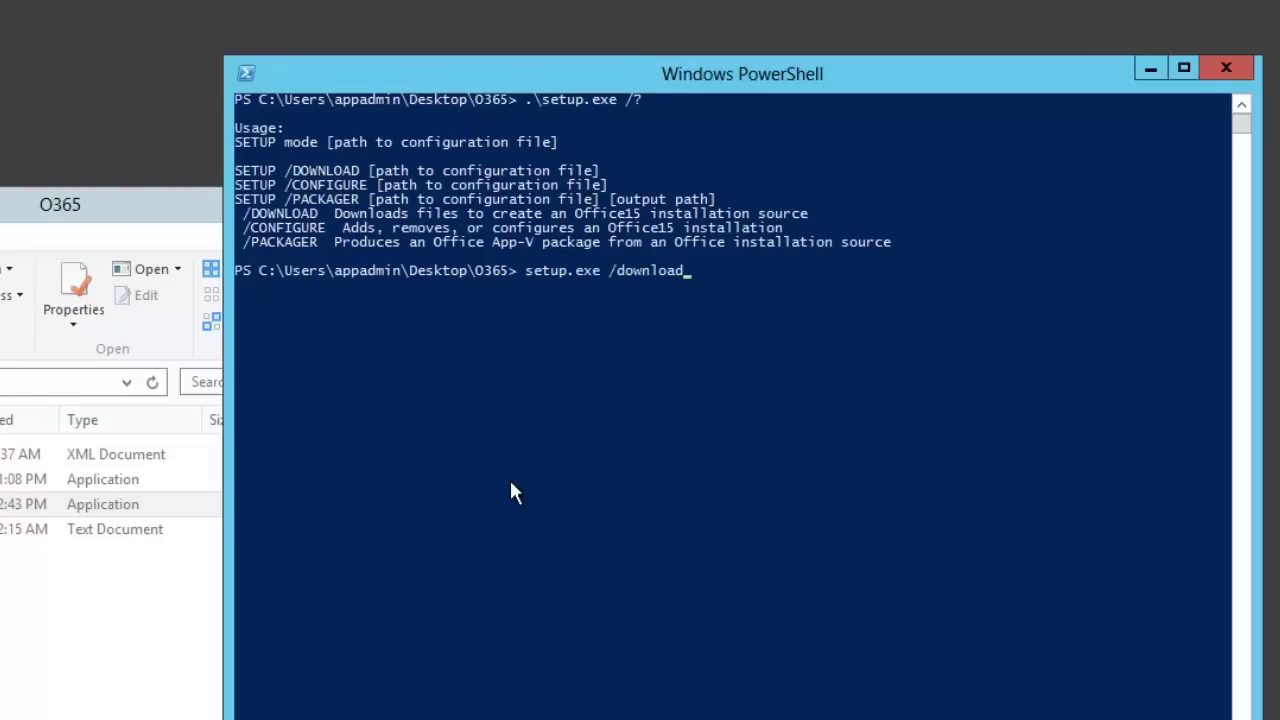
text( .\con)
key(Tab)
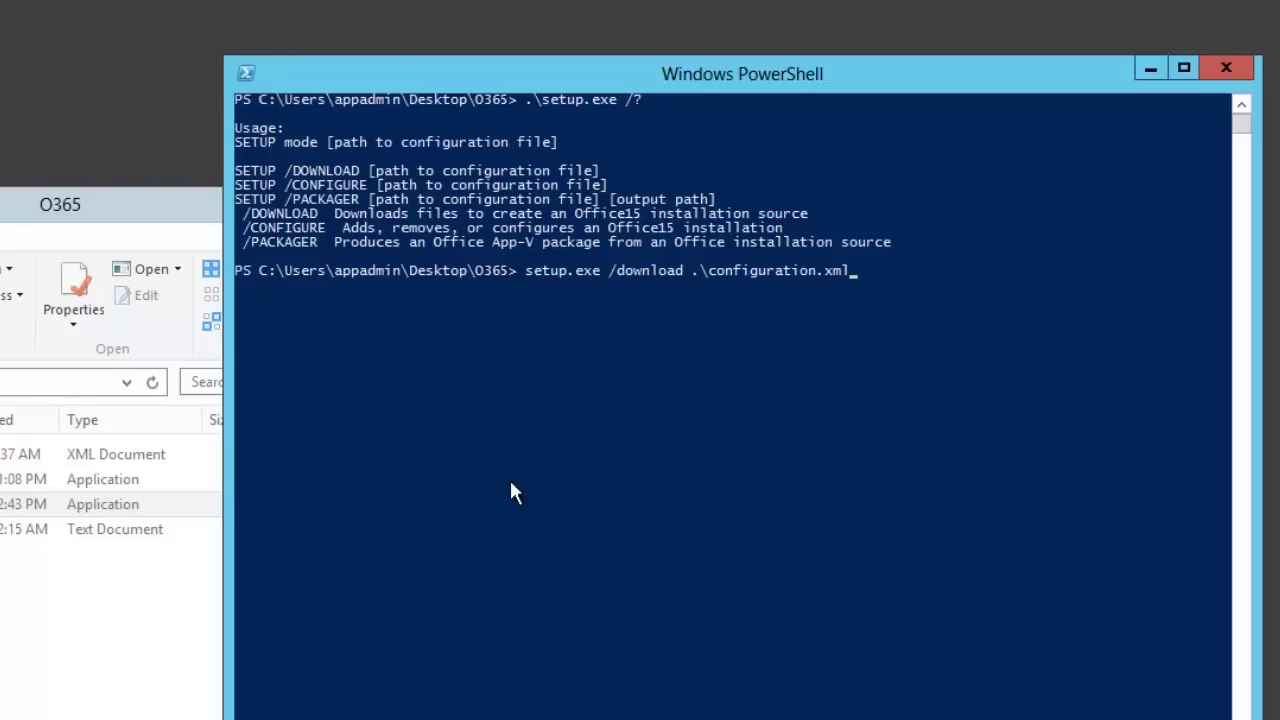
key(Return)
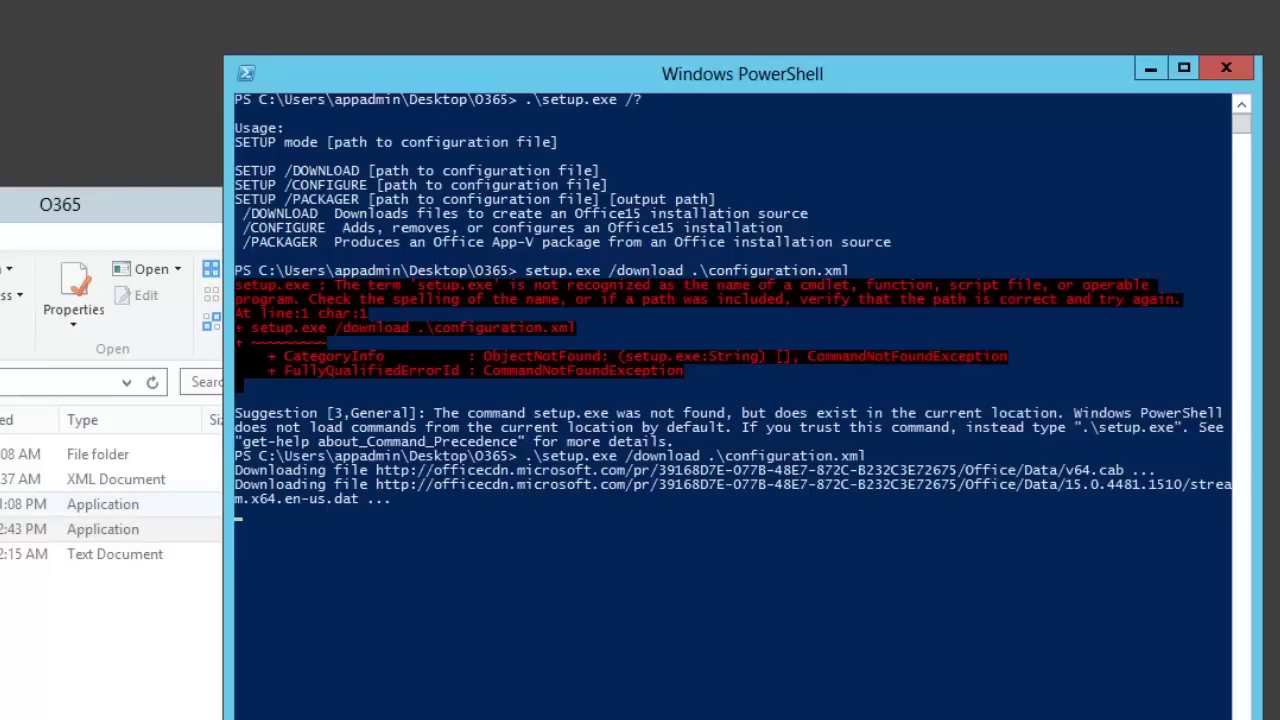
Open the Office\Data folders in both the local O365 folder and the O365PPX64 package share to compare their contents.
key(alt+Tab)
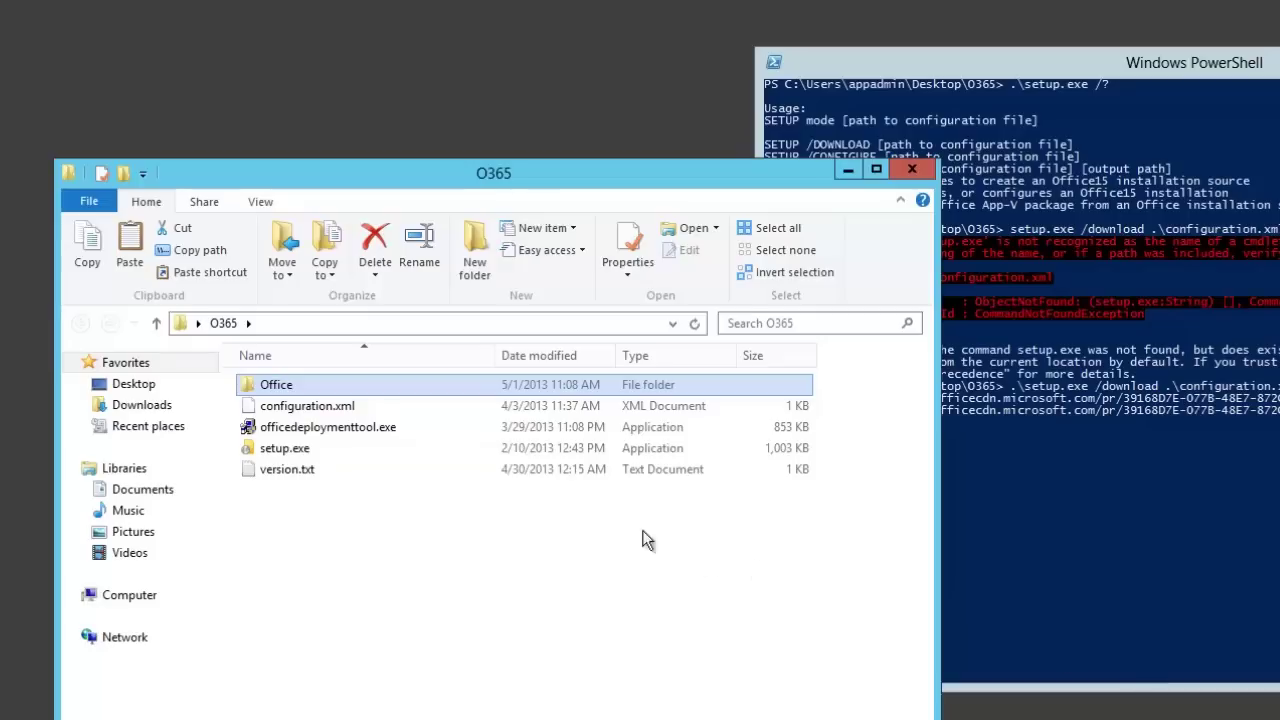
double_click(284, 386)
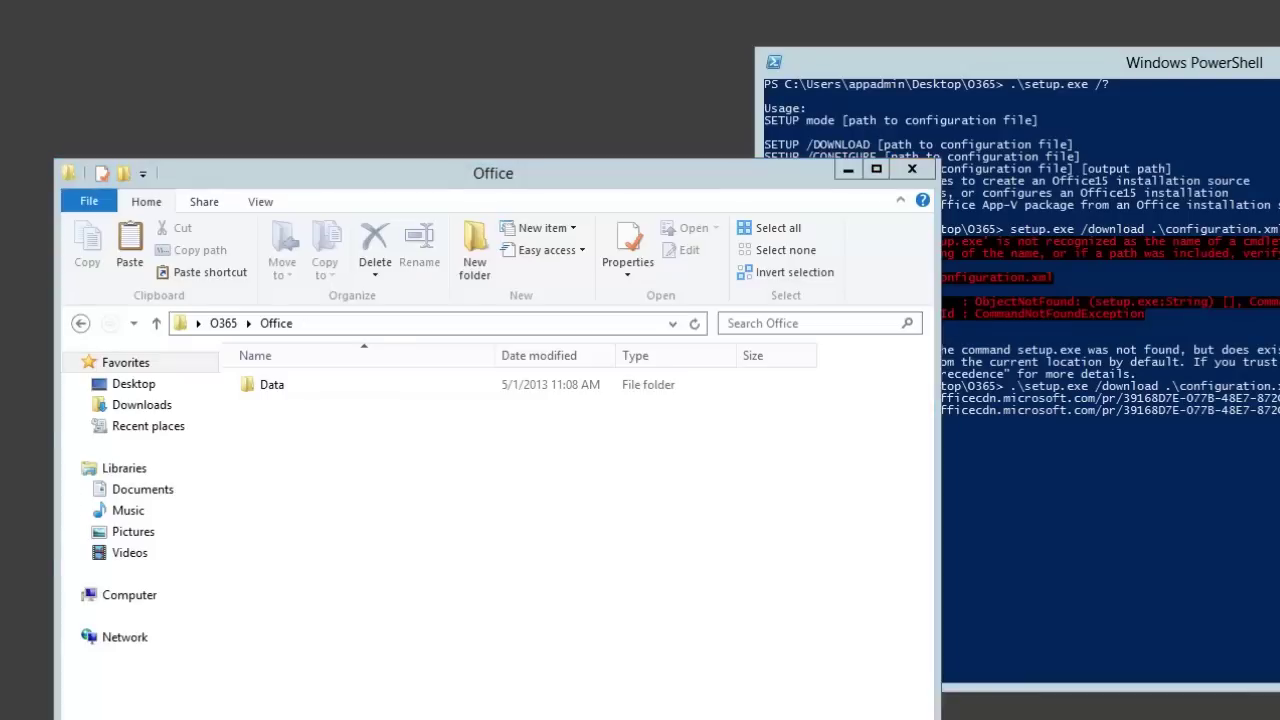
drag(1130, 338, 875, 246)
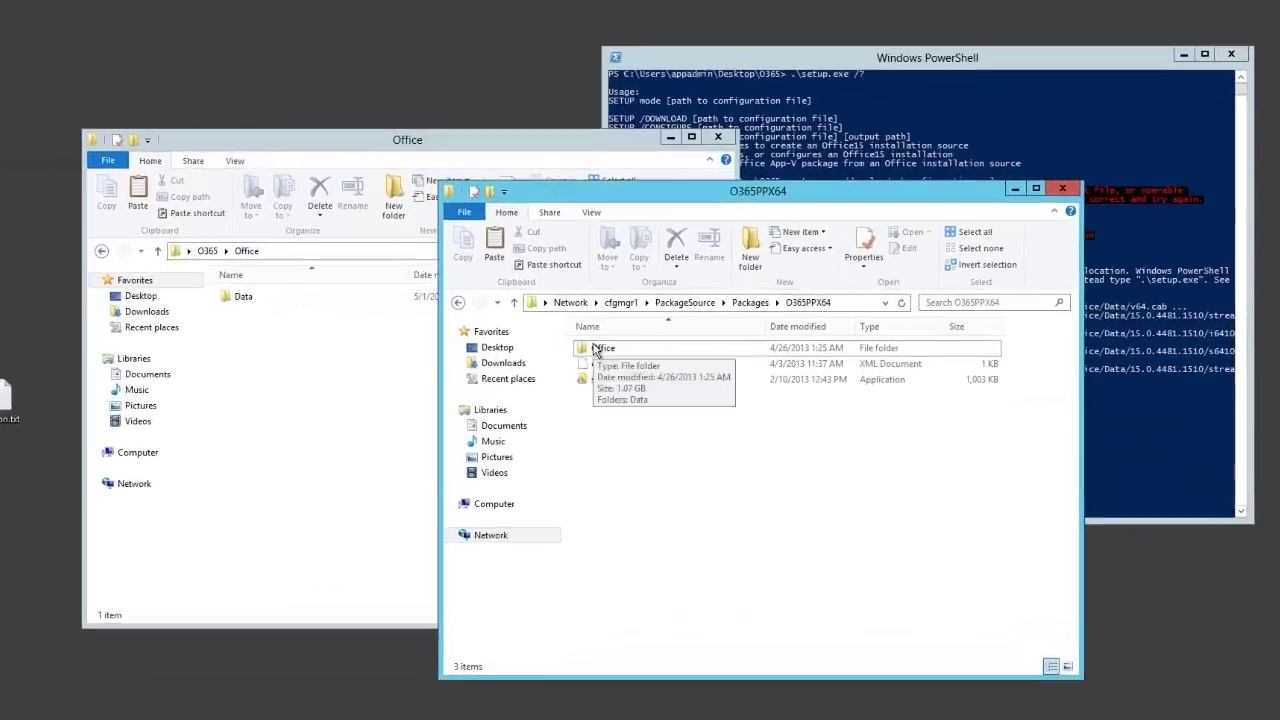
double_click(597, 350)
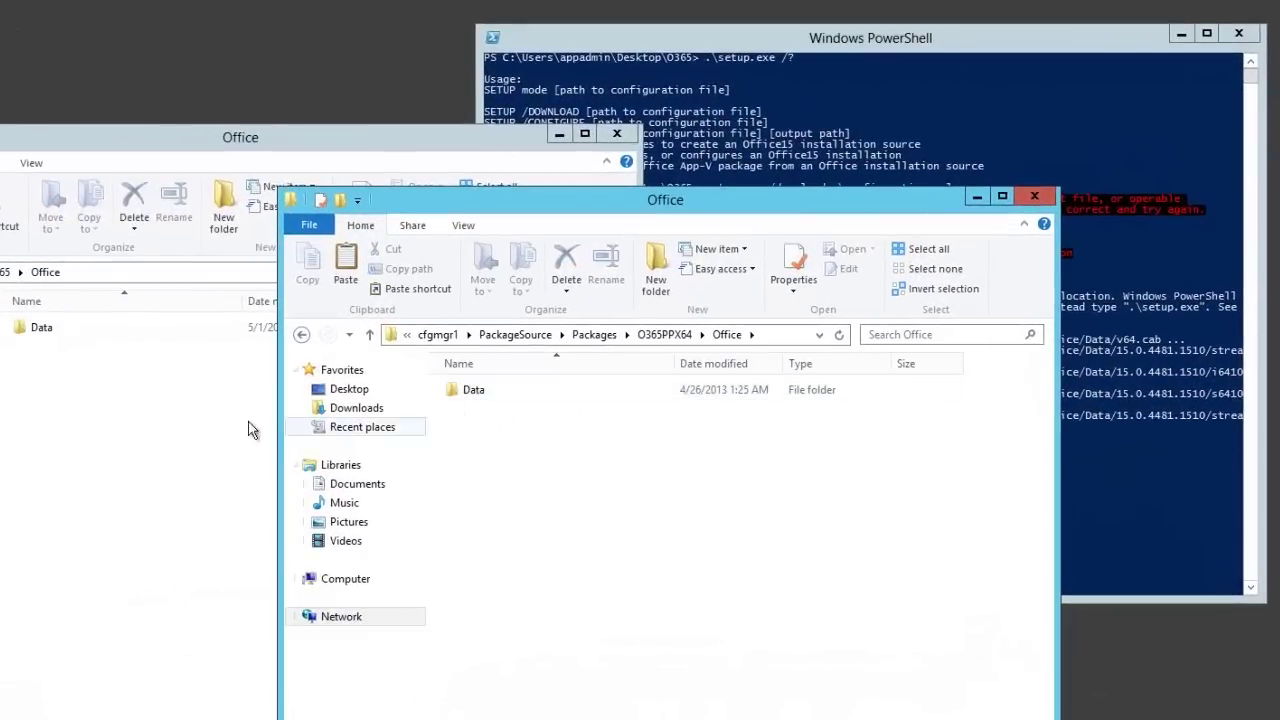
double_click(468, 394)
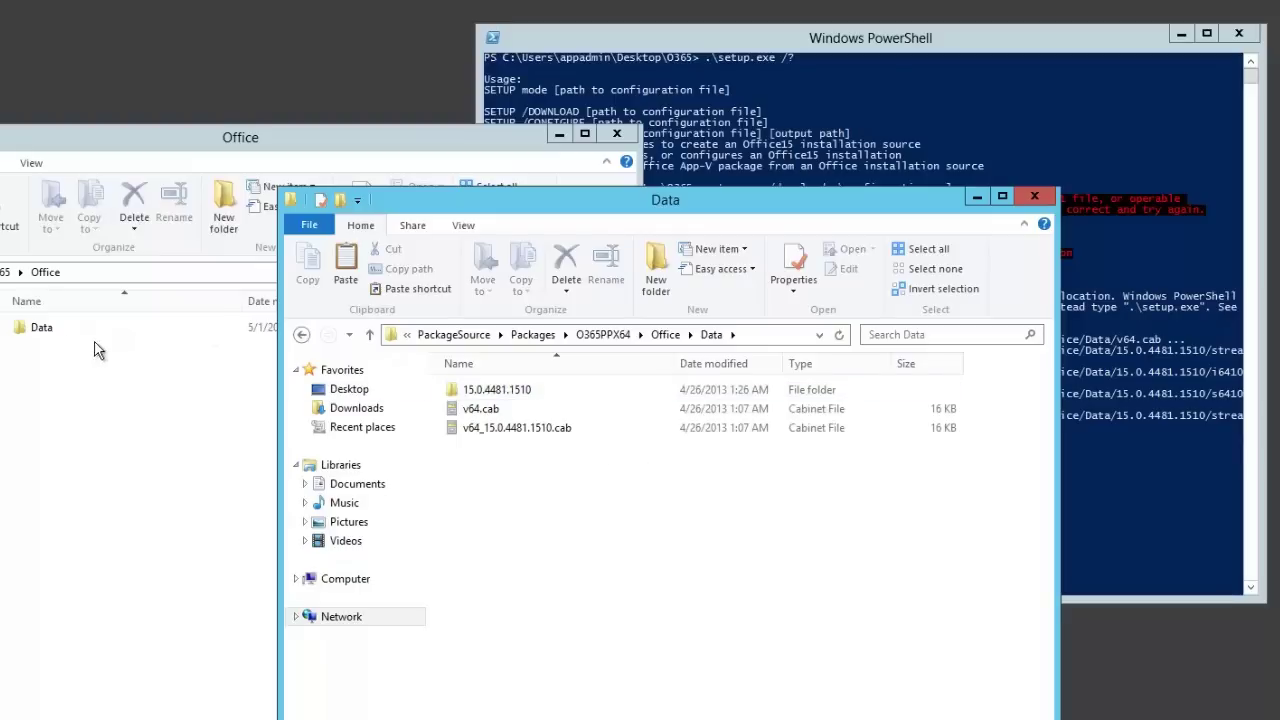
double_click(54, 328)
Open the 15.0.4481.1510 folder in the O365PPX64 share and select stream.x64.en-us.dat and stream.x64.x-none.dat.
click(672, 514)
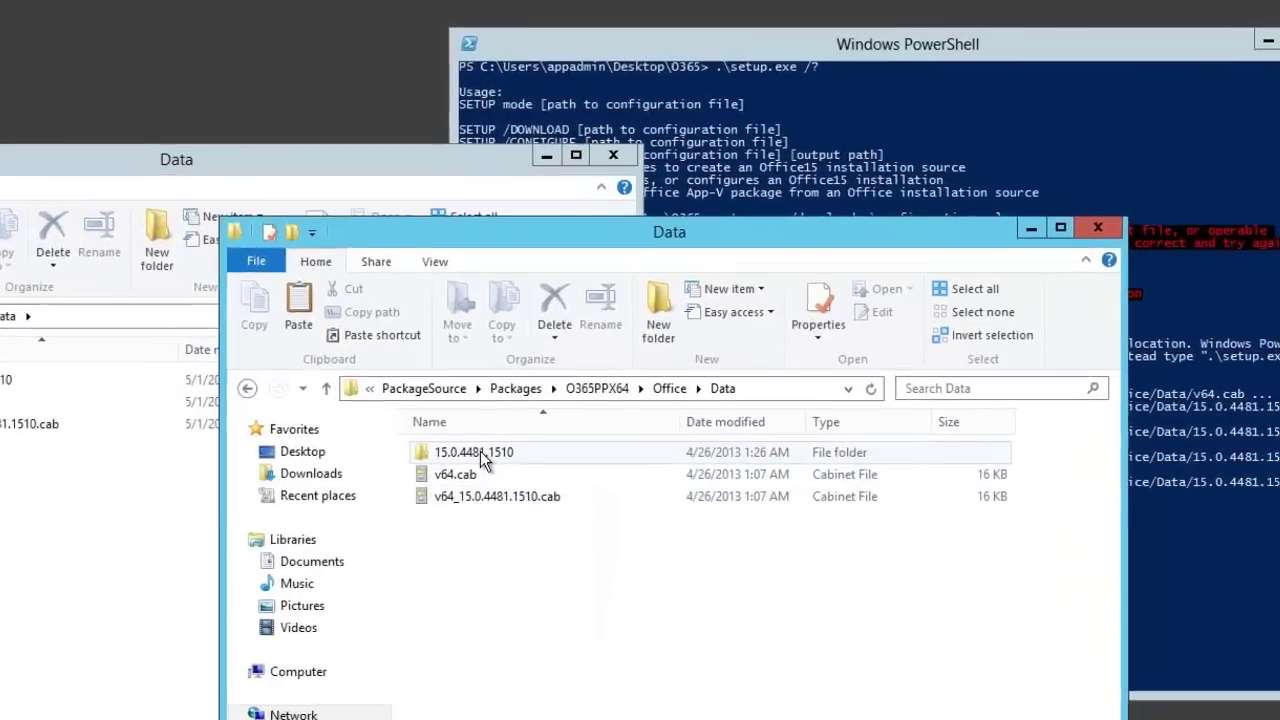
double_click(480, 451)
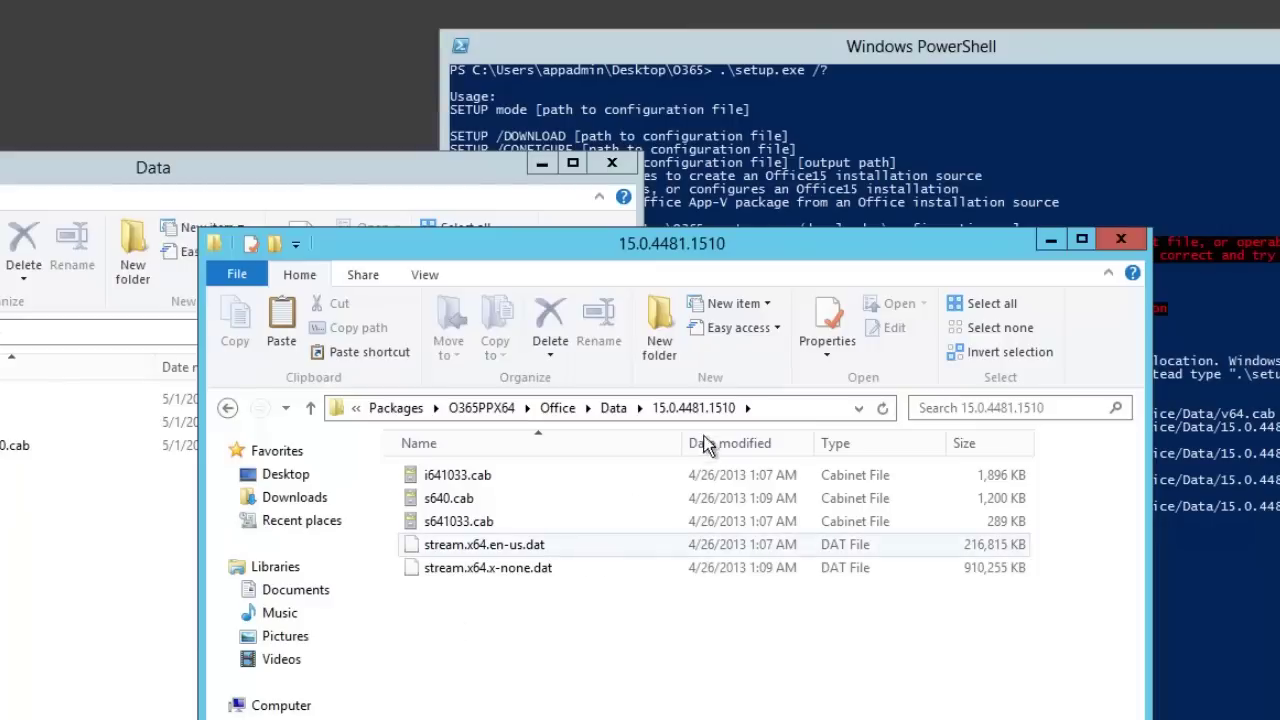
drag(535, 600, 528, 546)
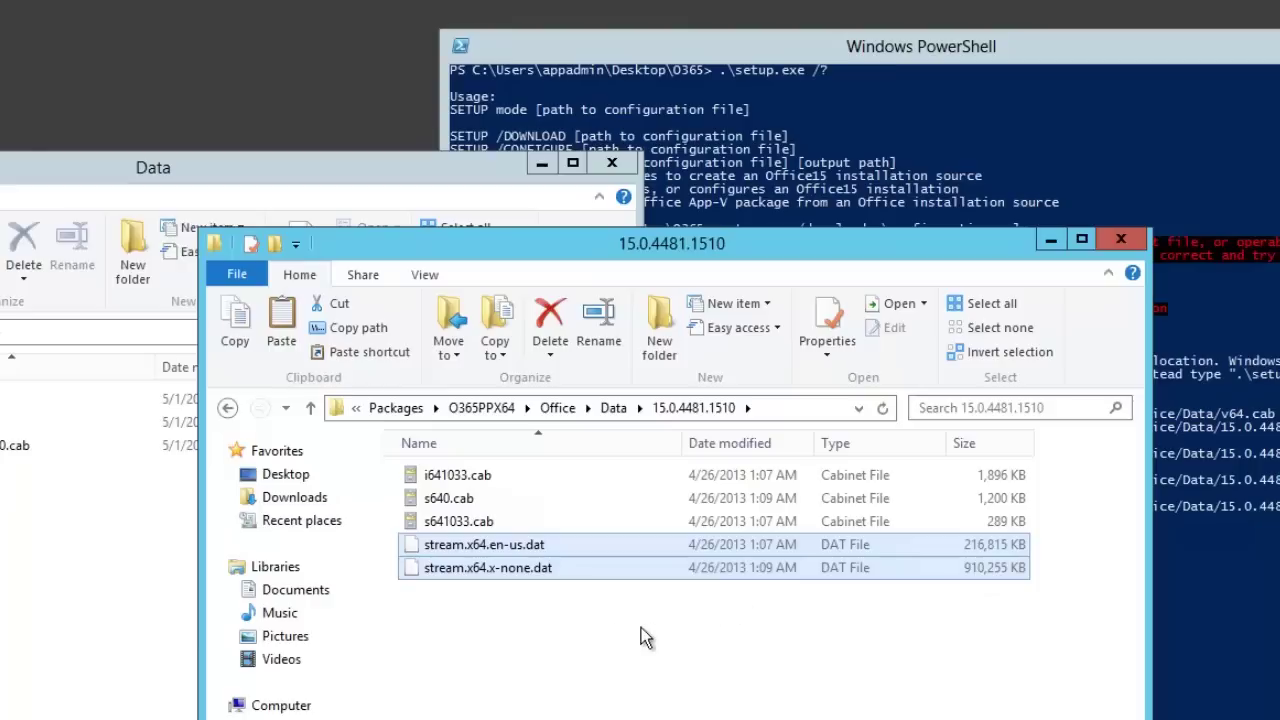
Look through the share's Data and 15.0.4481.1510 folders, and return the local window to the O365 folder.
click(523, 645)
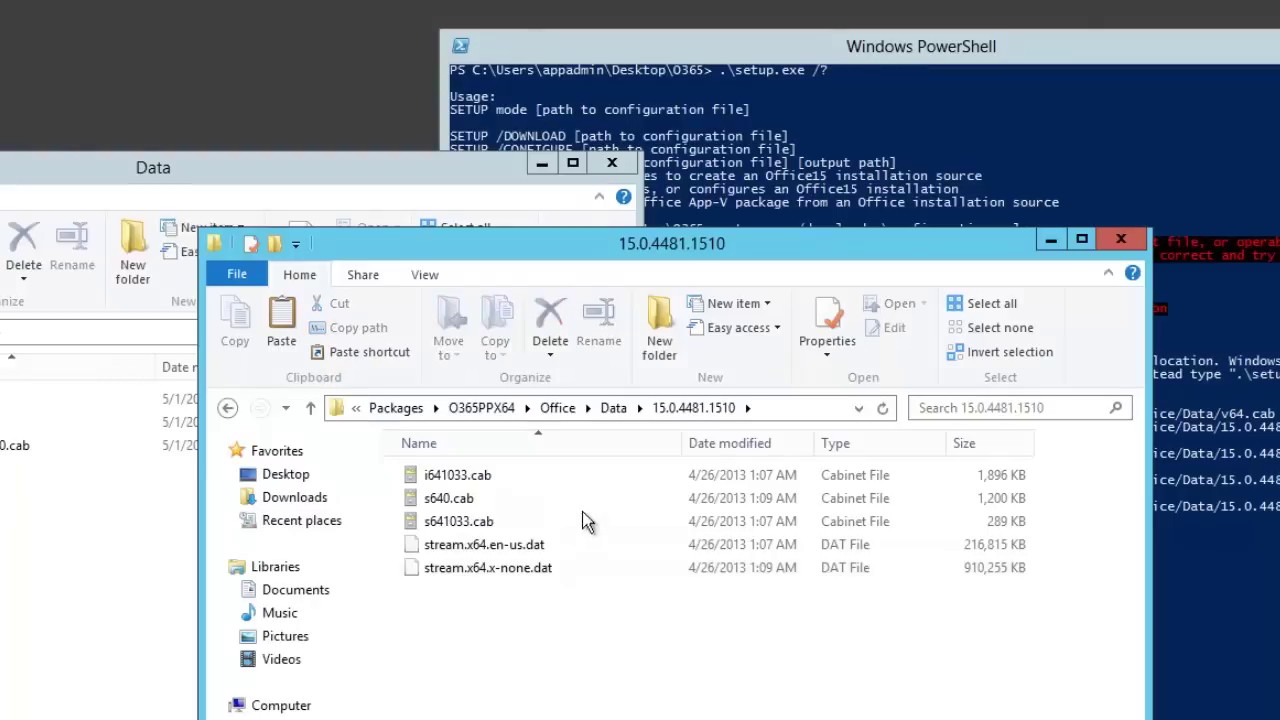
click(613, 408)
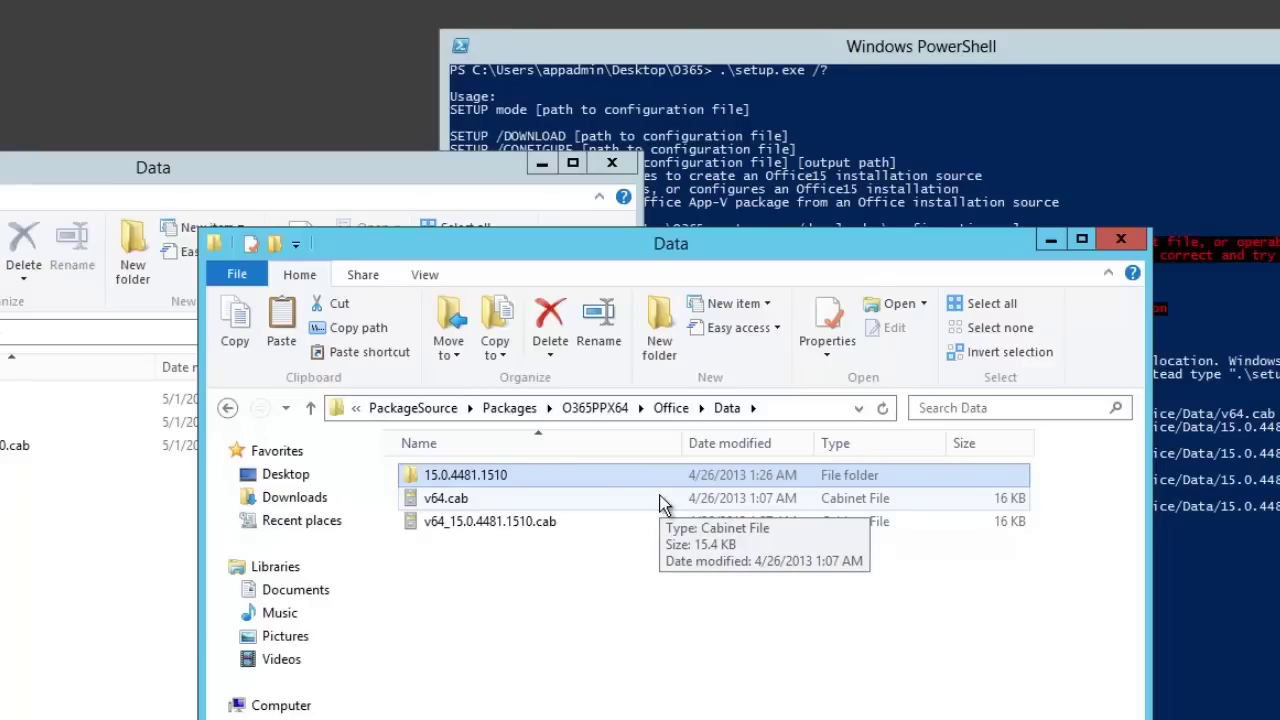
double_click(630, 472)
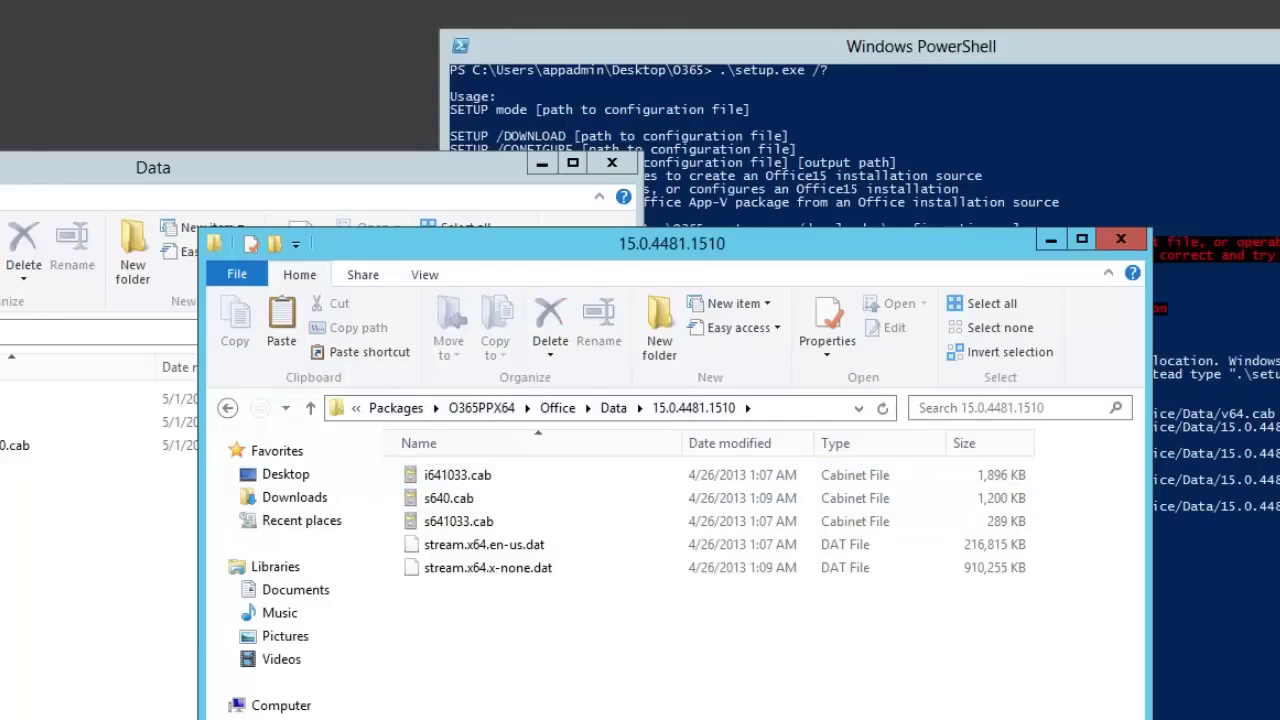
key(alt+Tab)
key(alt+Up)
key(alt+Up)
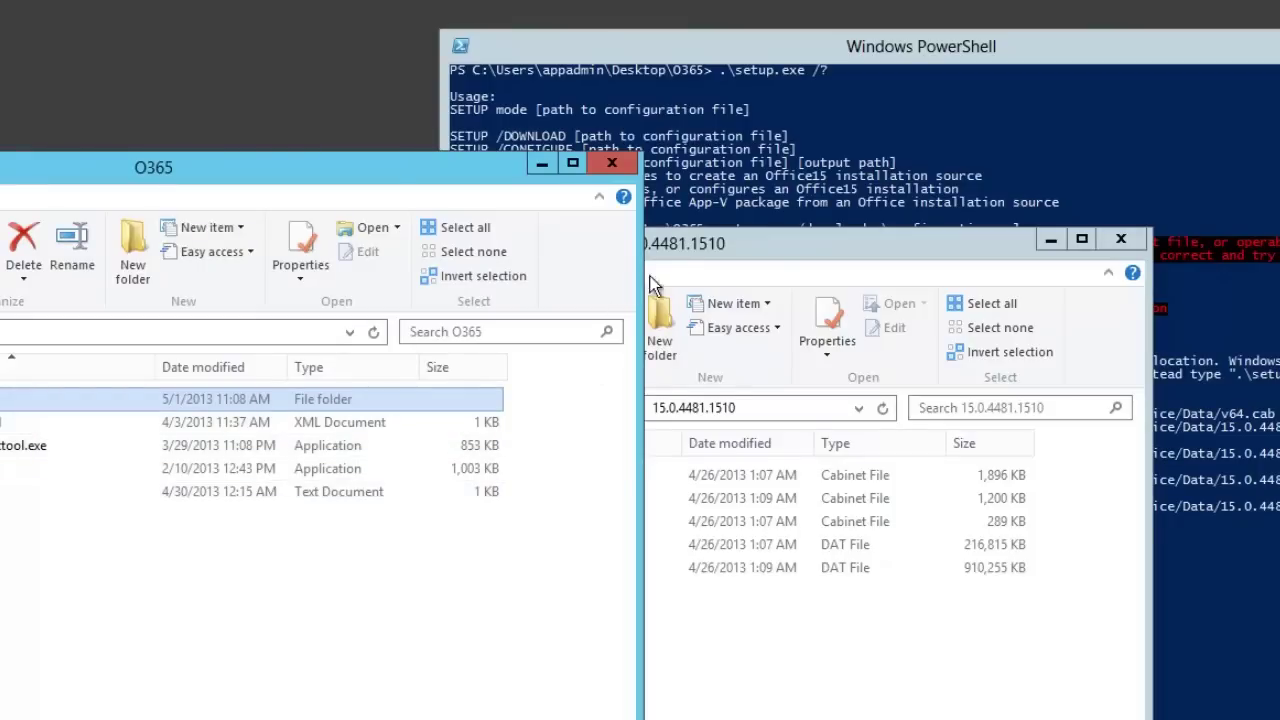
Go up to the O365PPX64 package folder on the share and open its configuration.xml for editing.
click(697, 258)
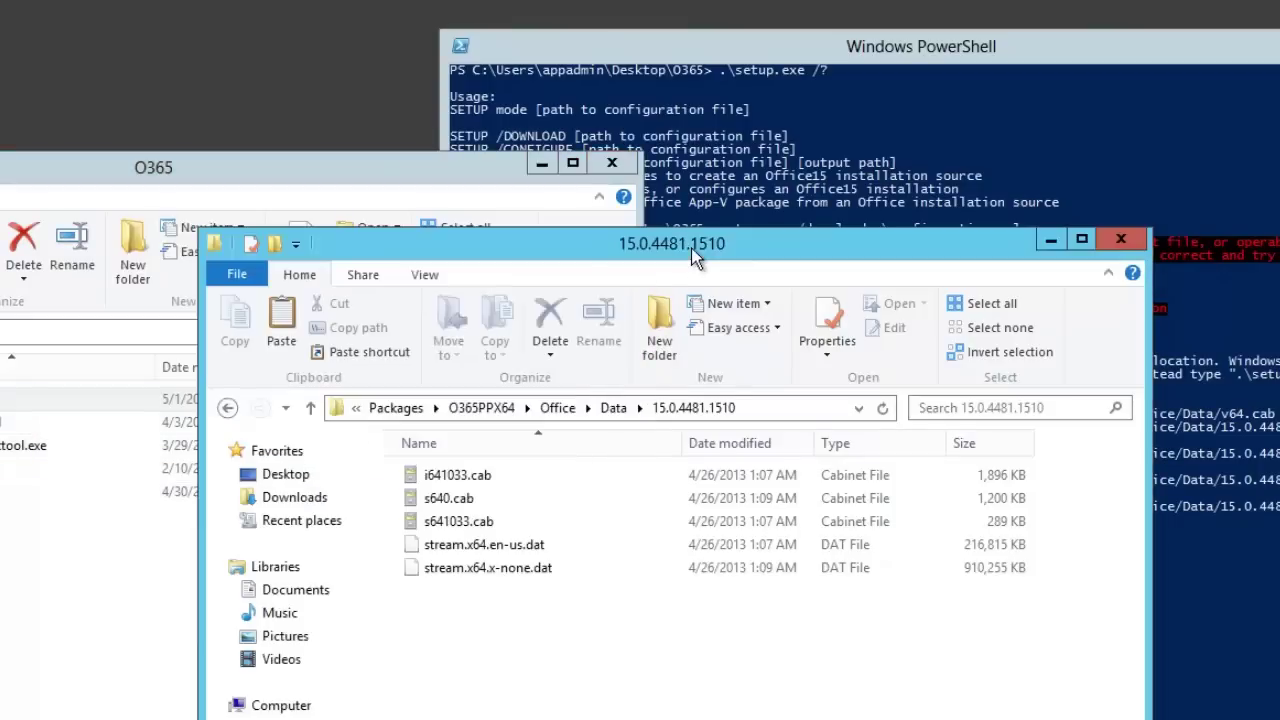
click(310, 407)
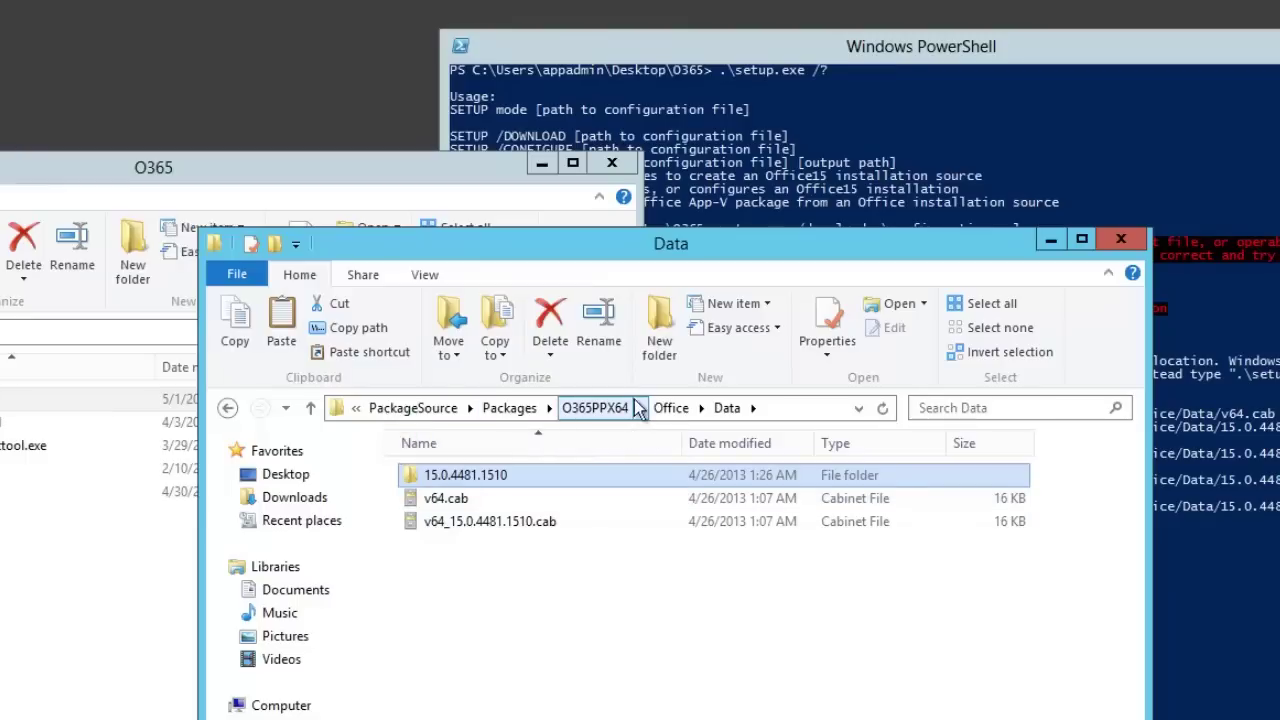
click(598, 408)
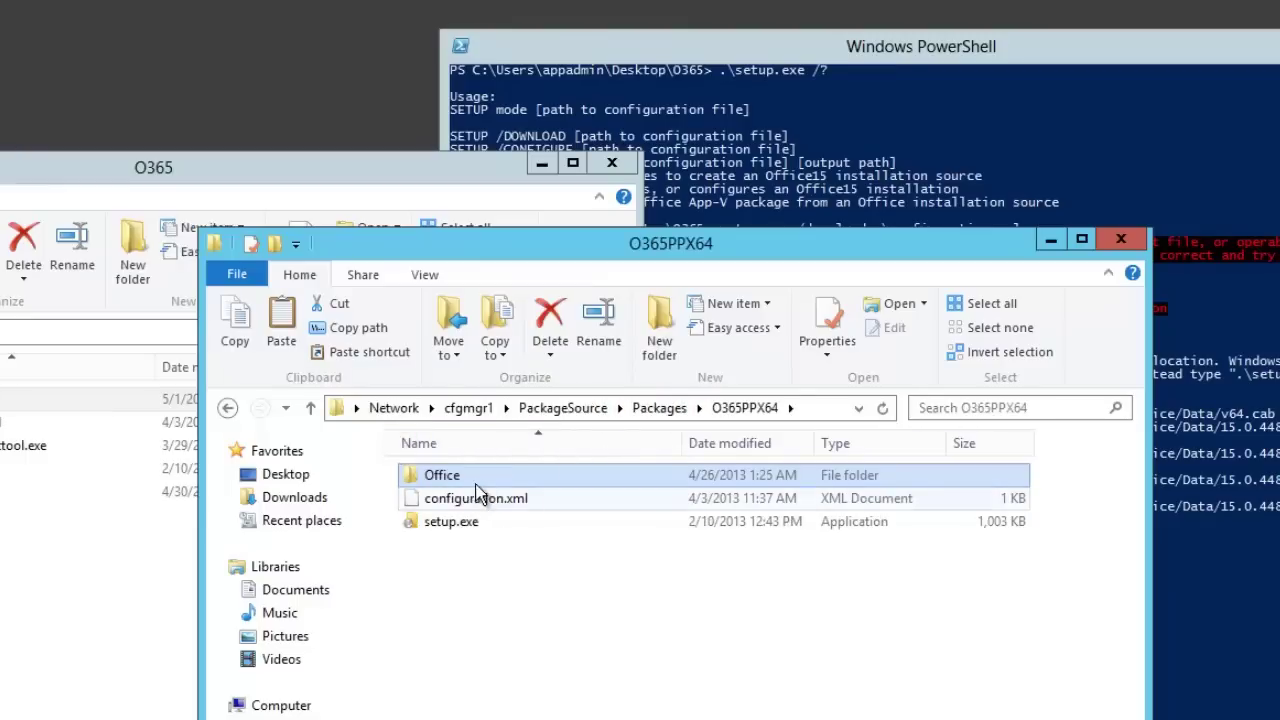
right_click(480, 502)
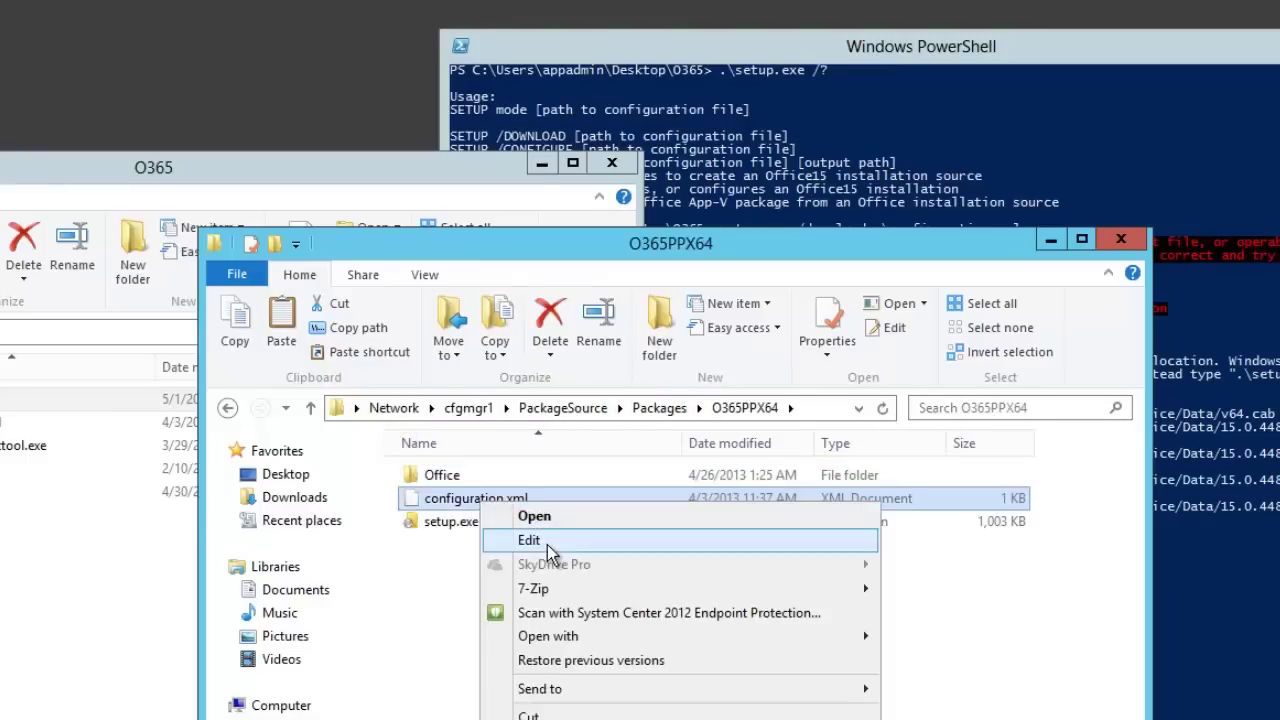
click(547, 542)
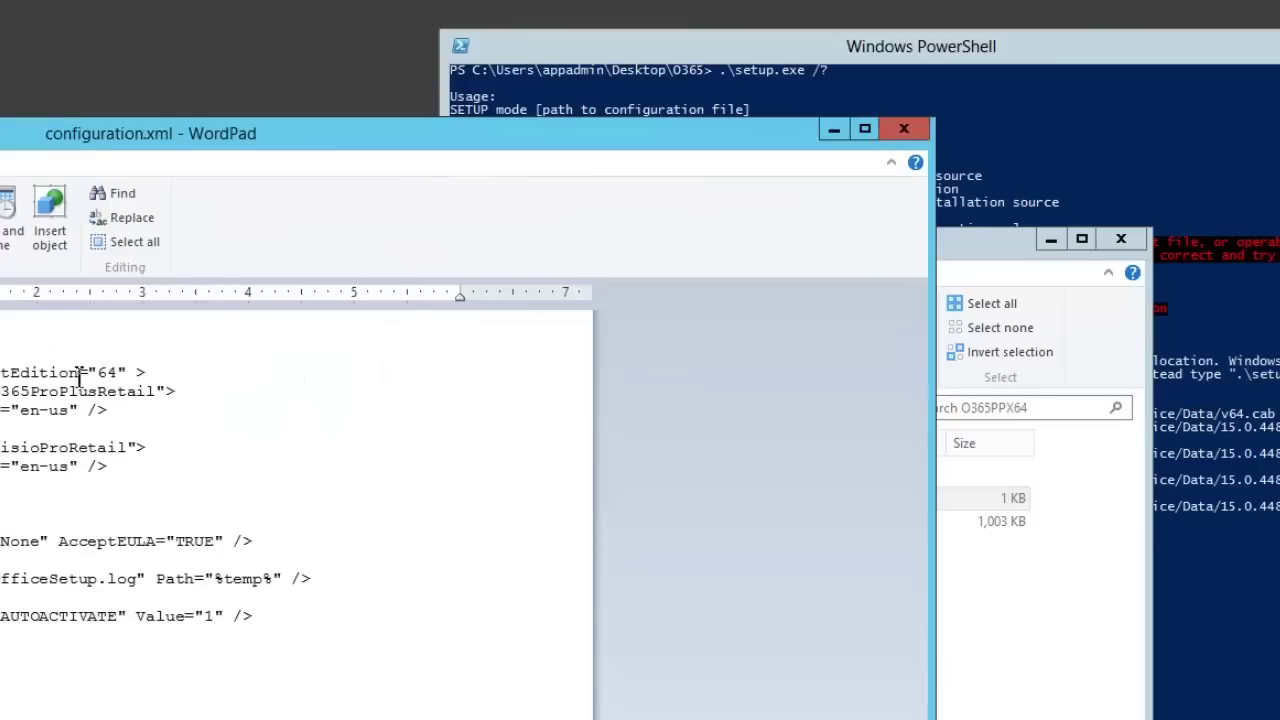
Review the client edition, product entries and display settings in configuration.xml, and close the file without changes.
click(124, 374)
drag(122, 374, 81, 380)
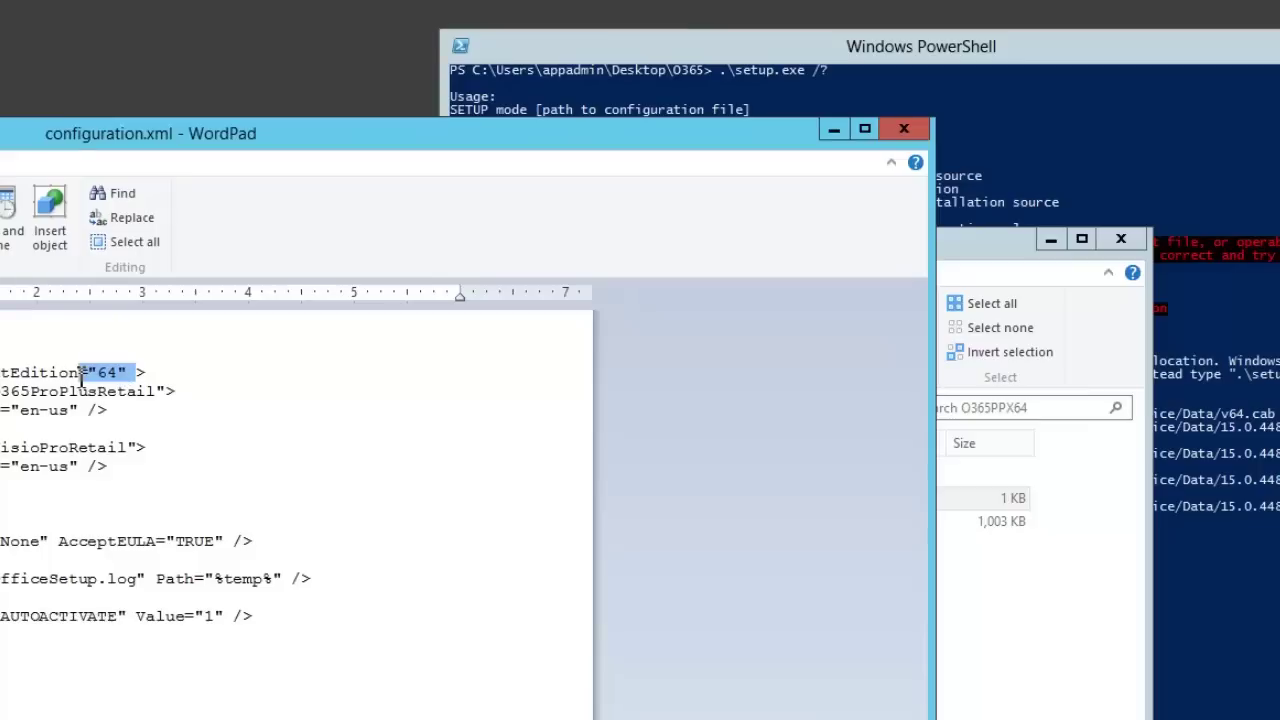
click(130, 378)
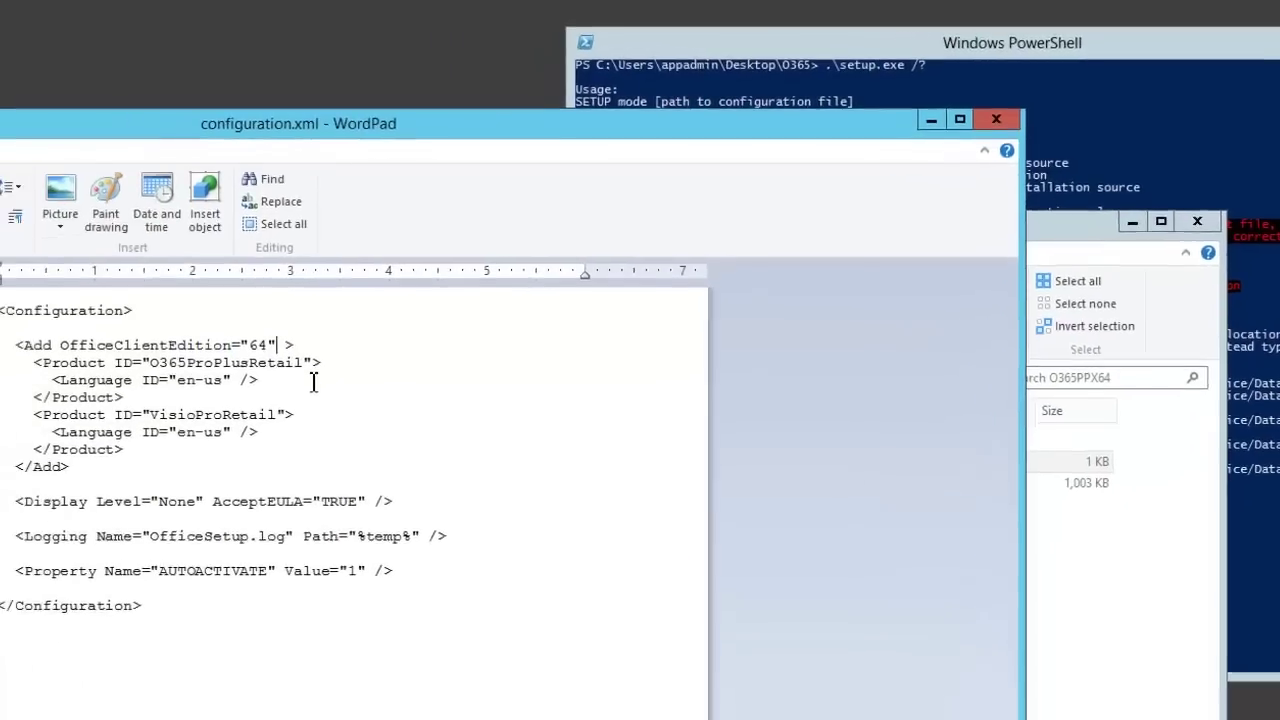
drag(34, 363, 253, 461)
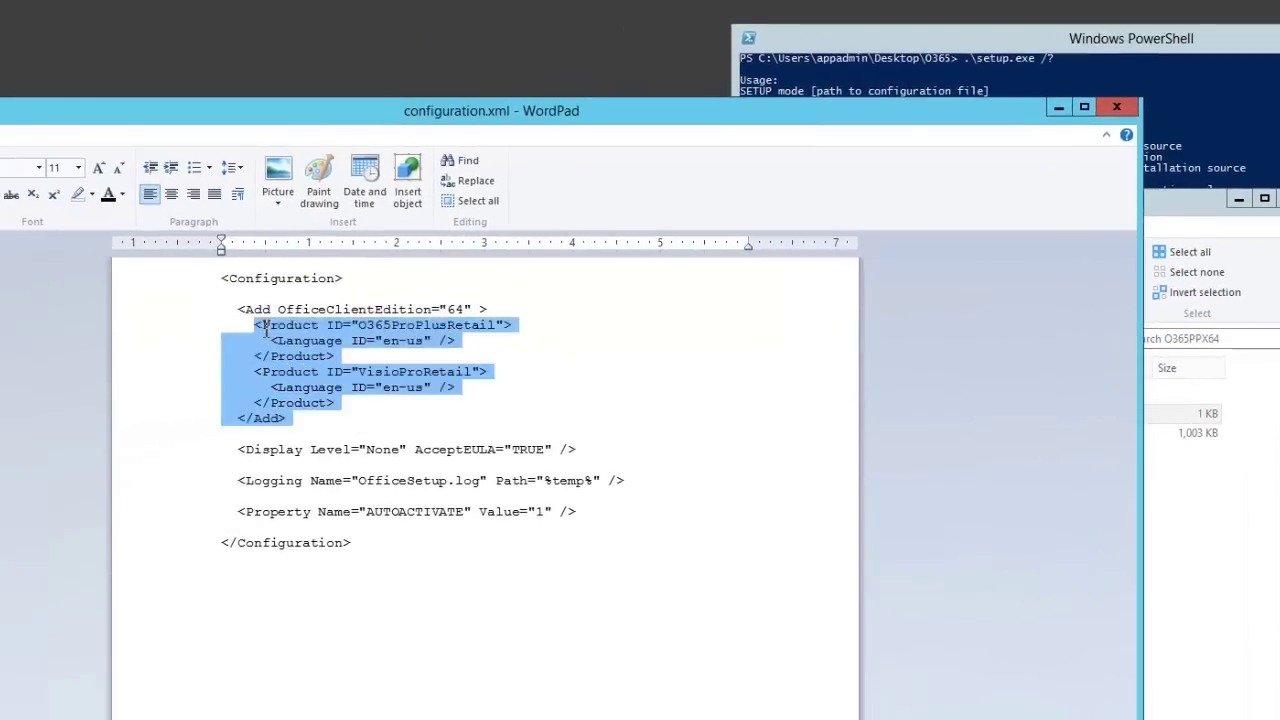
drag(512, 449, 366, 451)
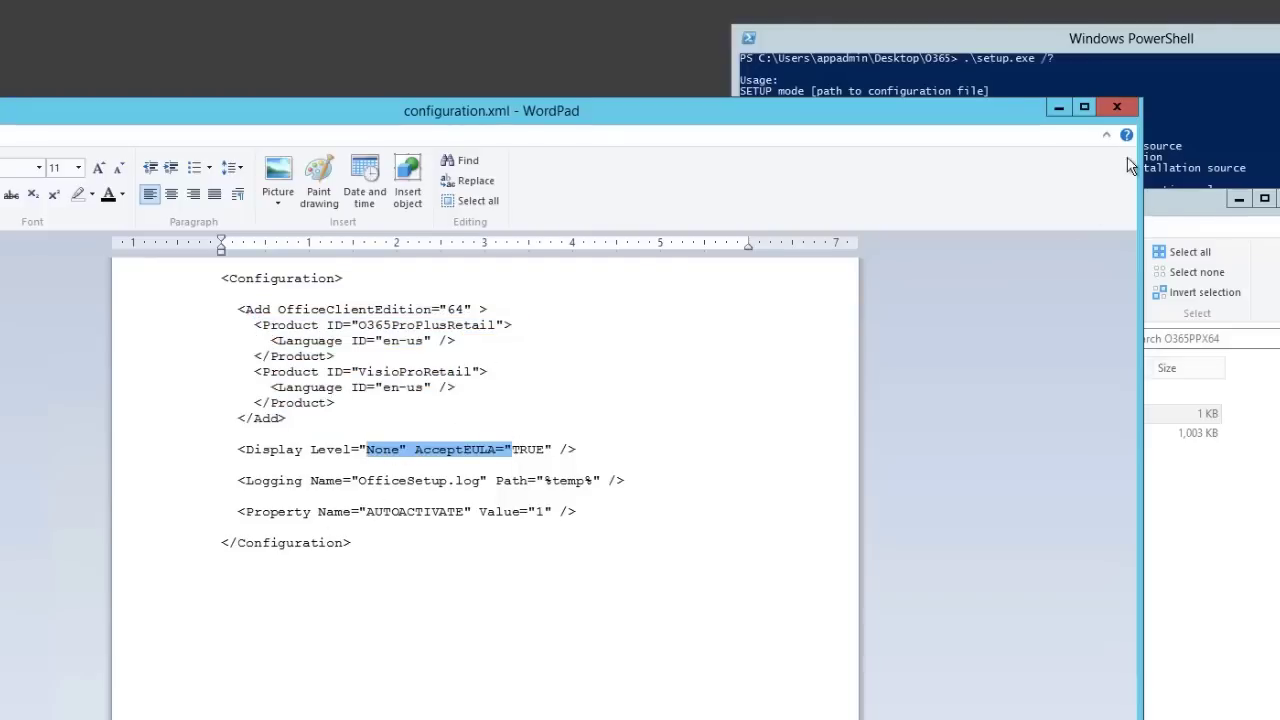
click(1113, 110)
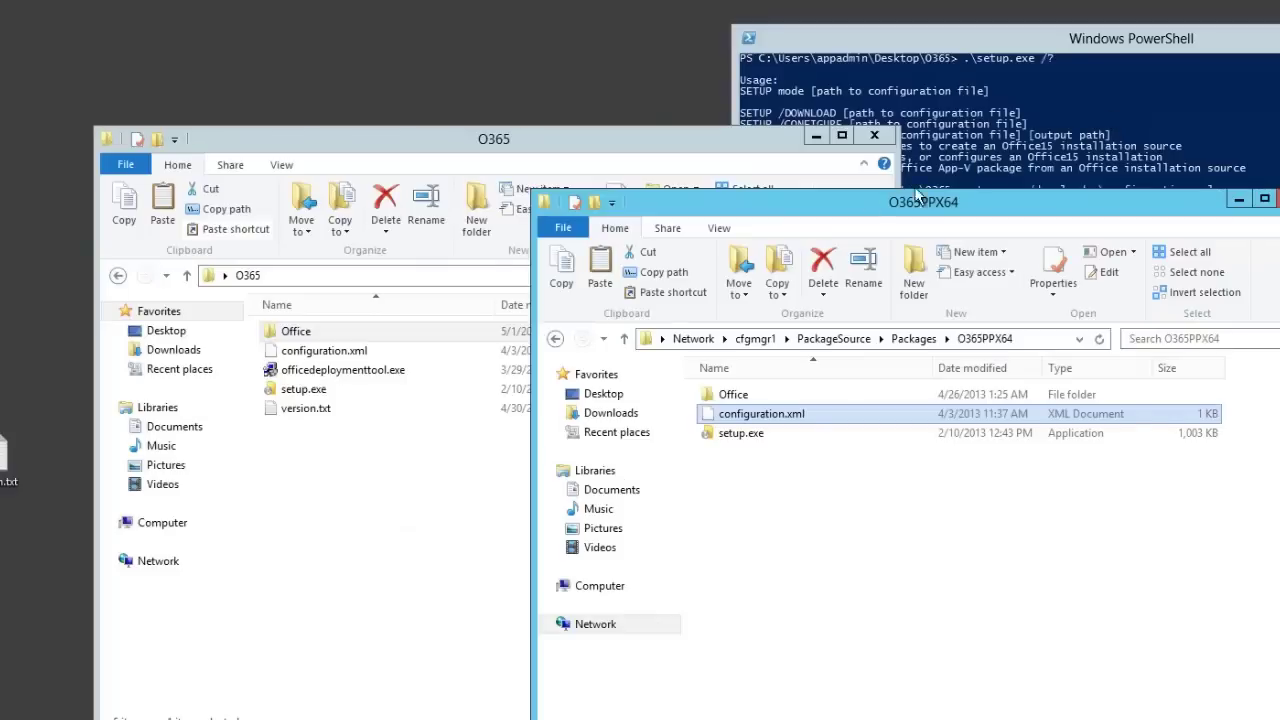
Check the download progress in PowerShell and browse the local Office\Data folder.
click(1035, 124)
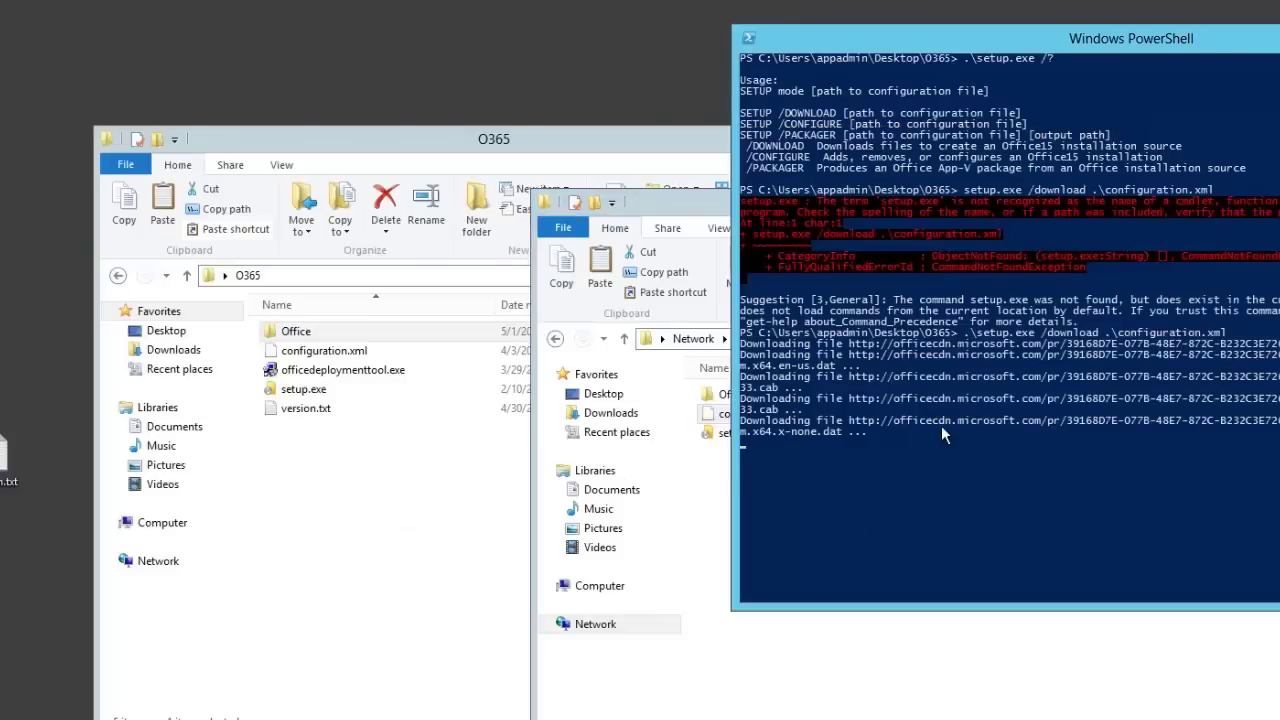
double_click(397, 332)
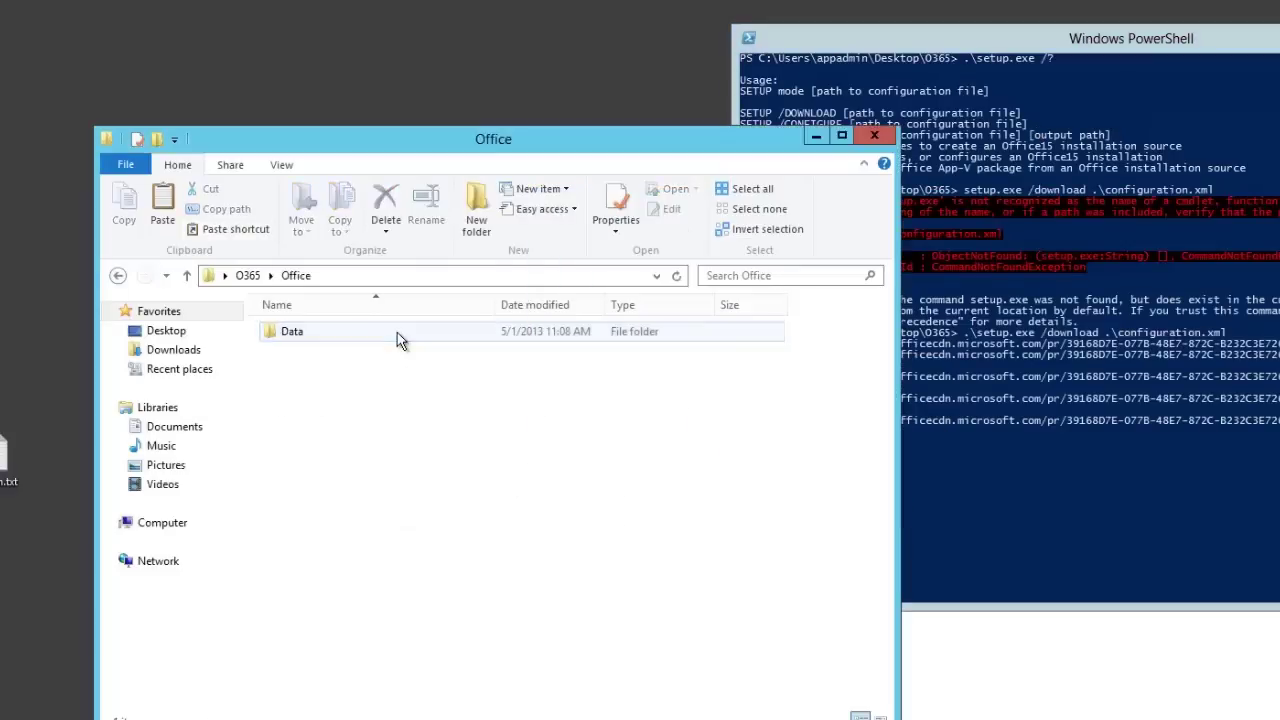
double_click(334, 334)
double_click(326, 336)
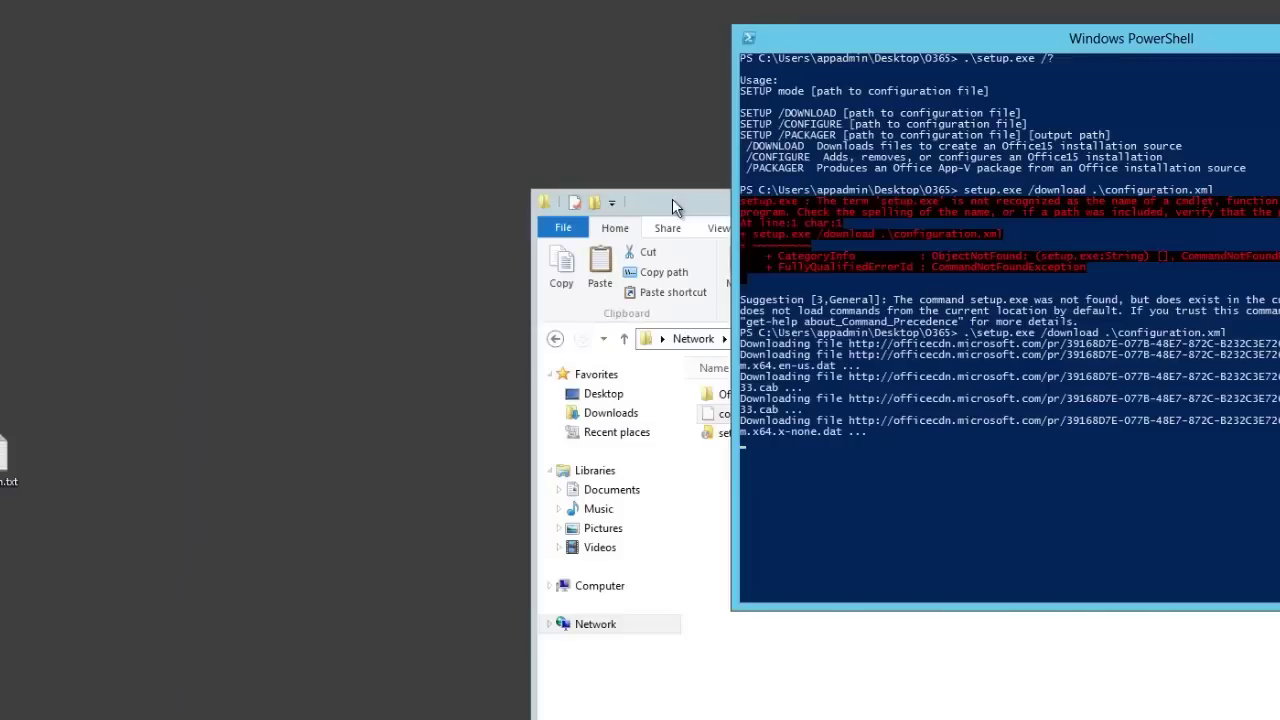
Copy the package share path \\cfgmgr1\PackageSource\Packages\O365PPX64 from the O365PPX64 folder window.
drag(672, 198, 373, 199)
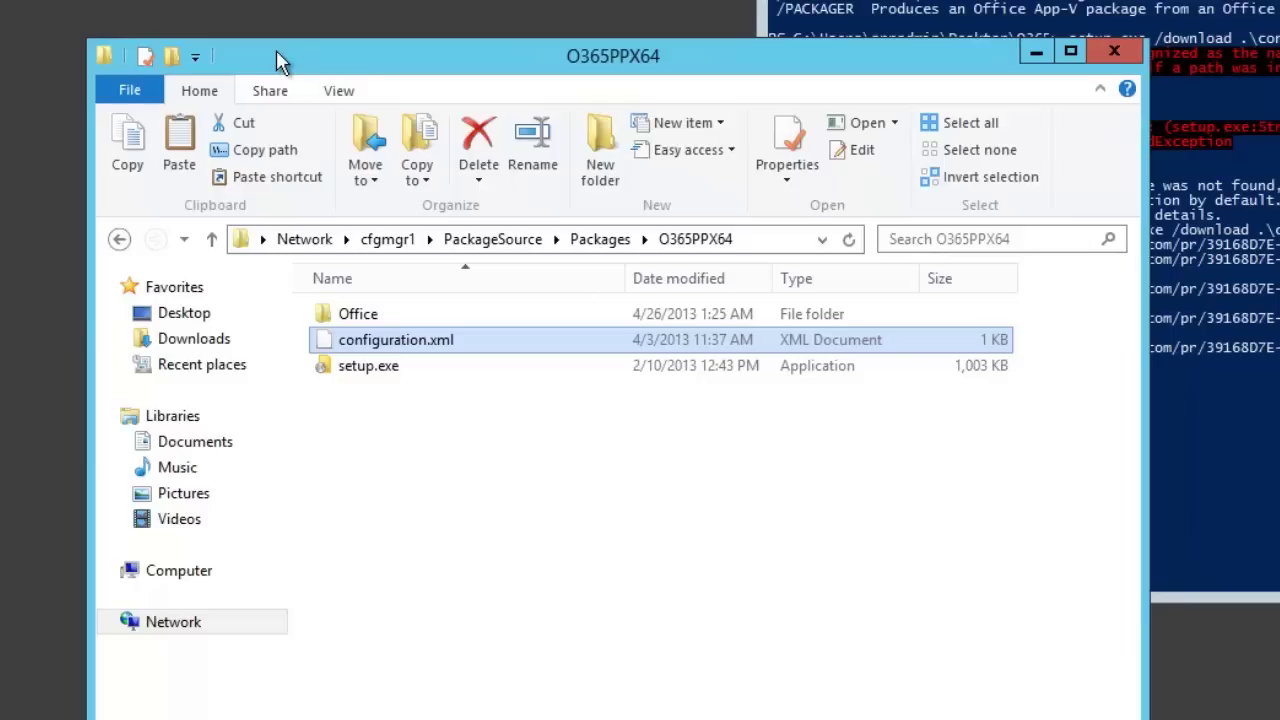
click(772, 250)
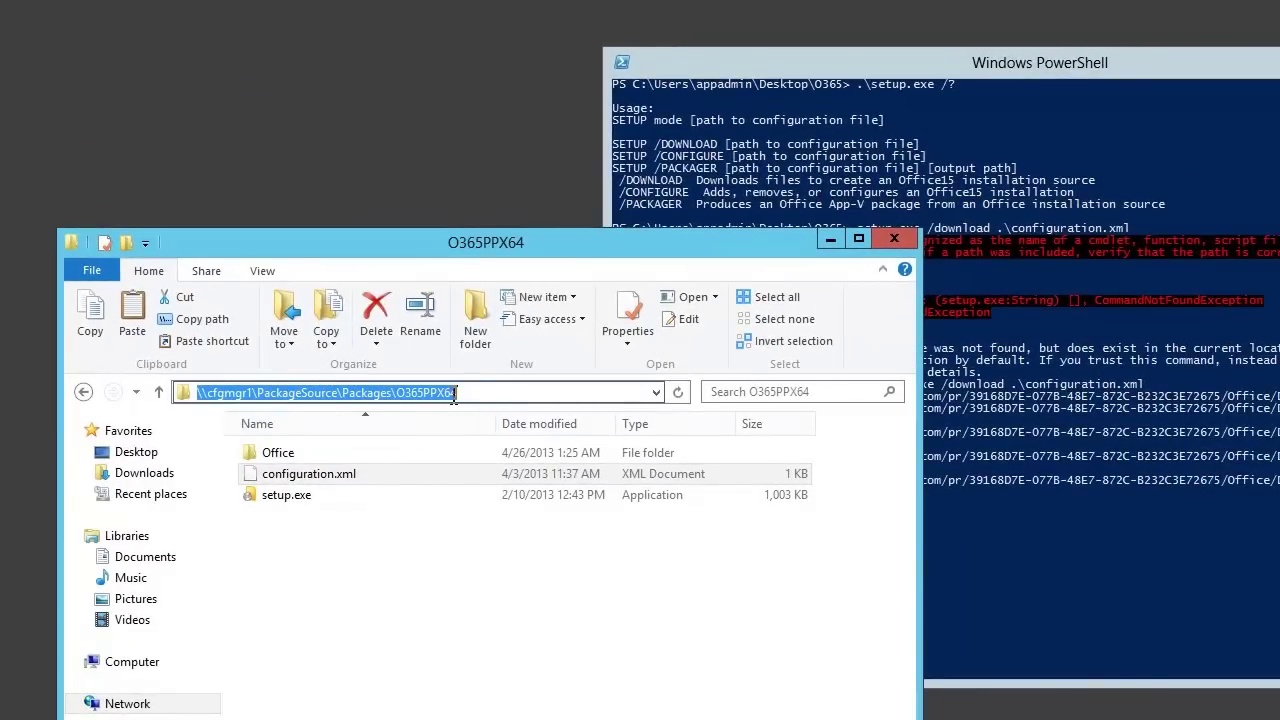
right_click(396, 394)
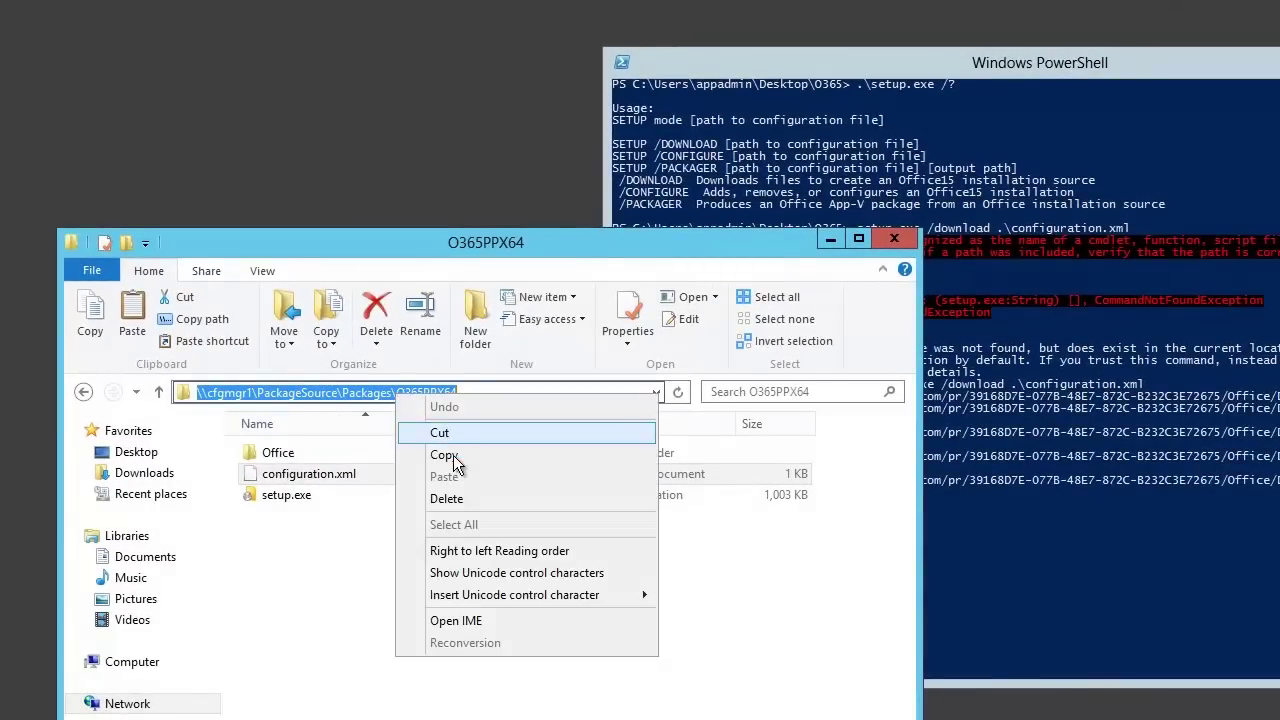
click(445, 456)
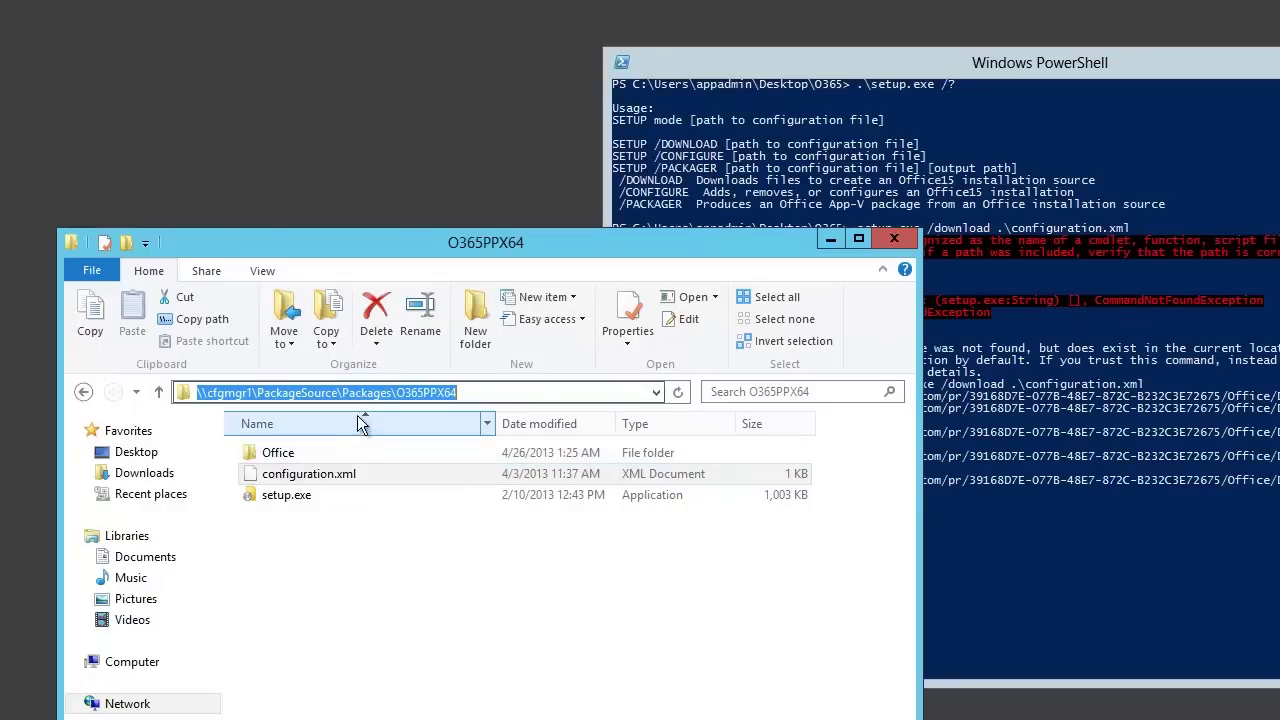
click(520, 394)
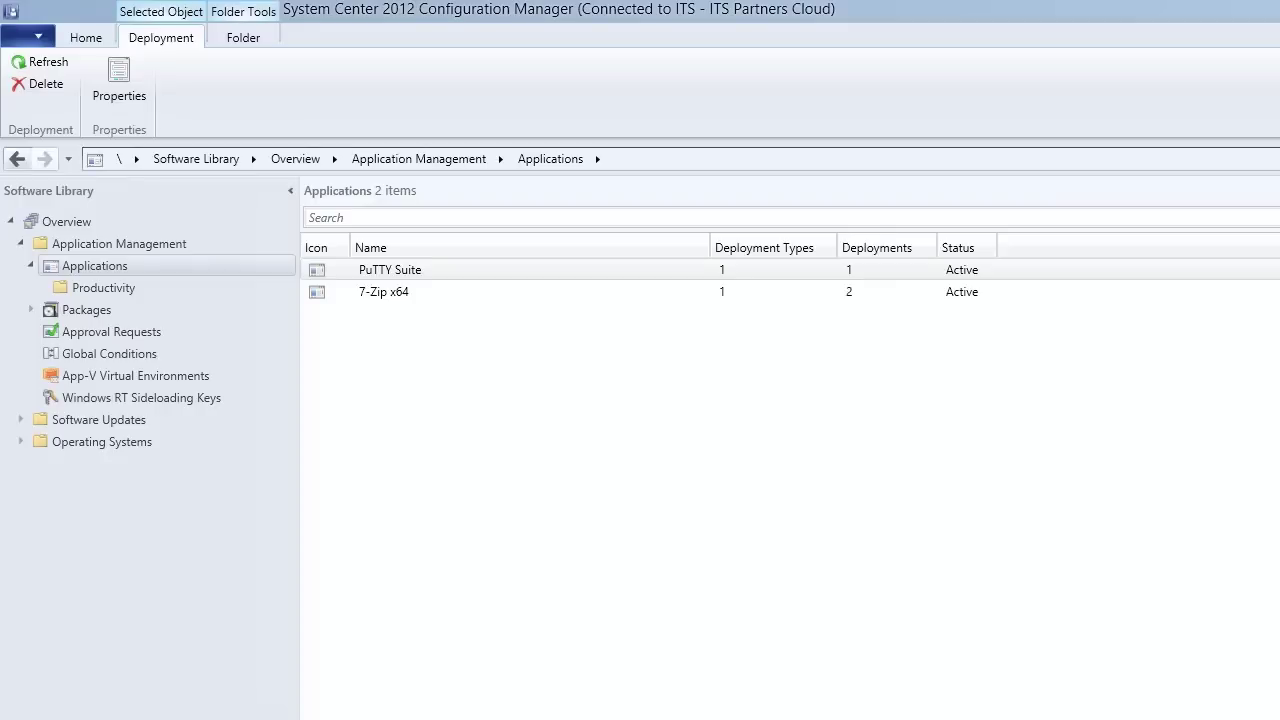
In Configuration Manager, start creating a new application in the Productivity folder under Applications.
click(88, 289)
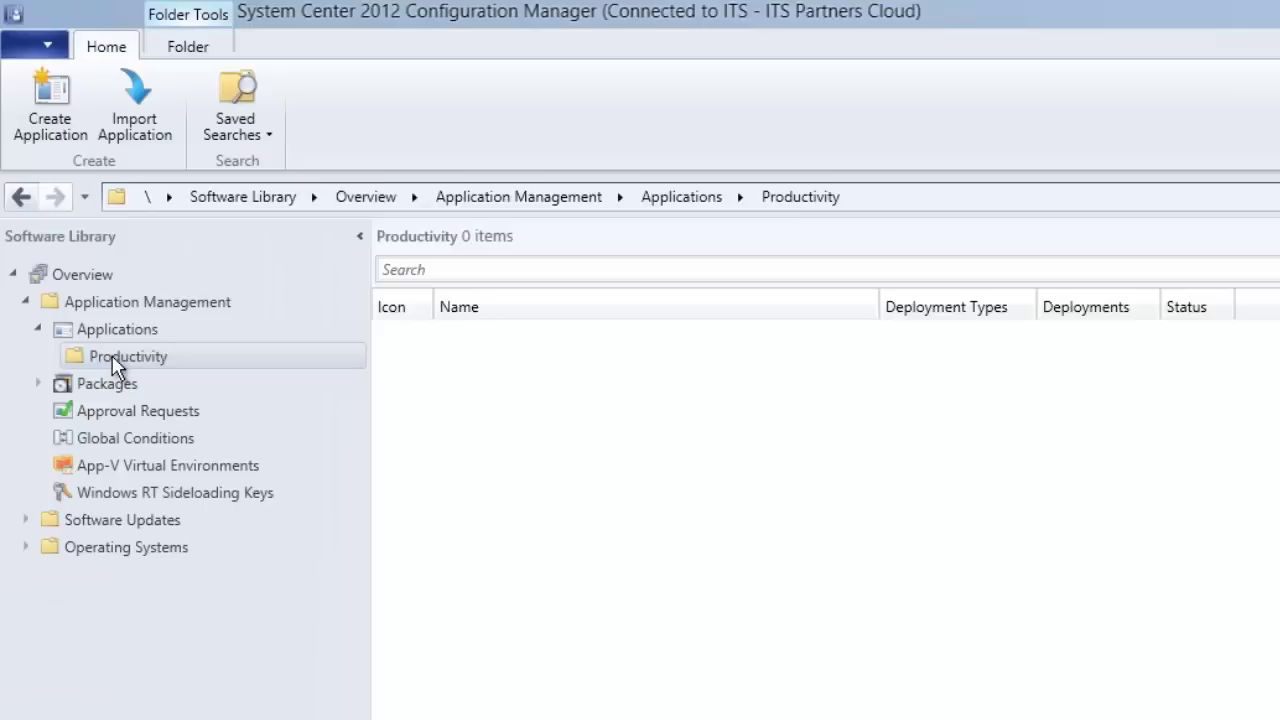
right_click(71, 221)
click(108, 231)
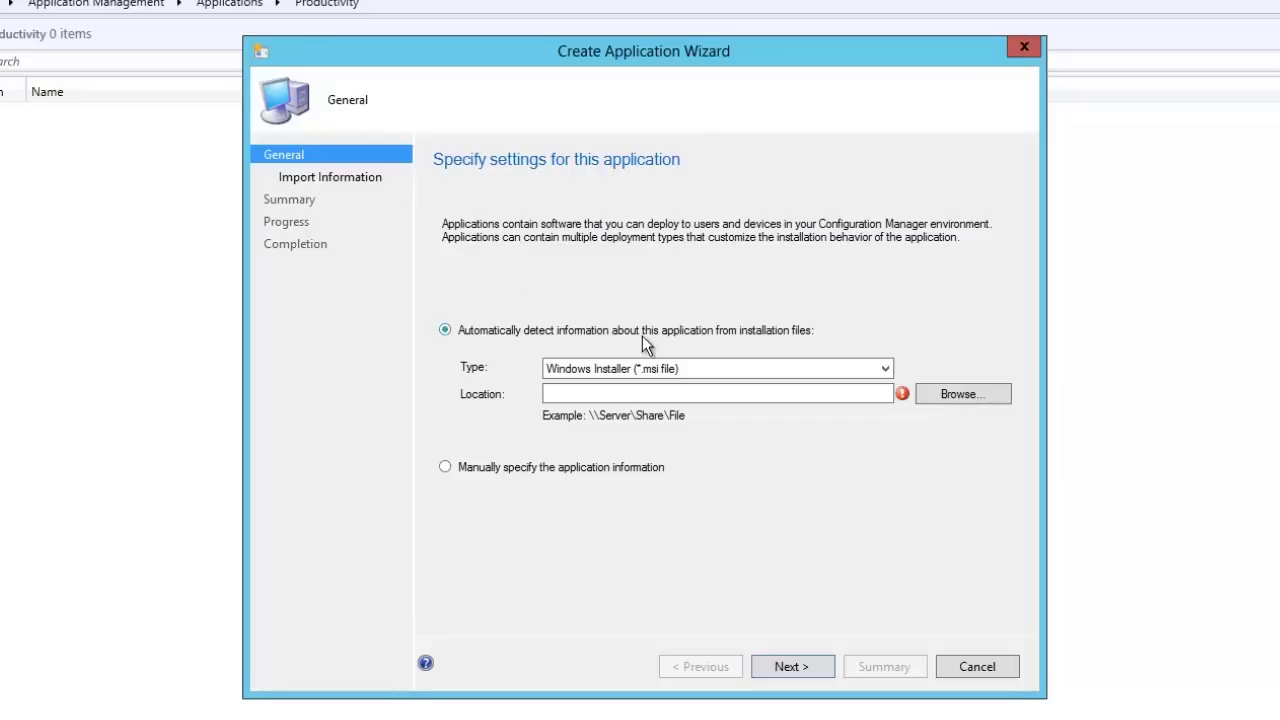
Review the available installer types, choose to manually specify the application information, and continue to General Information.
click(706, 370)
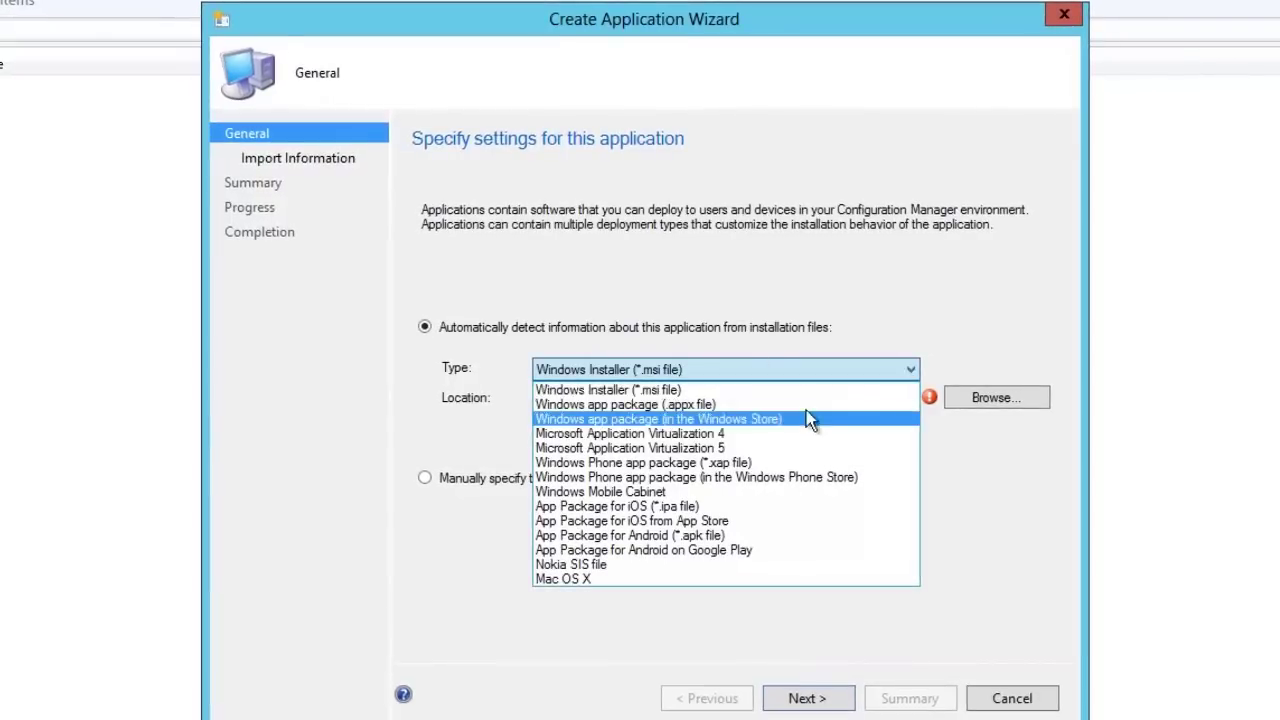
click(806, 369)
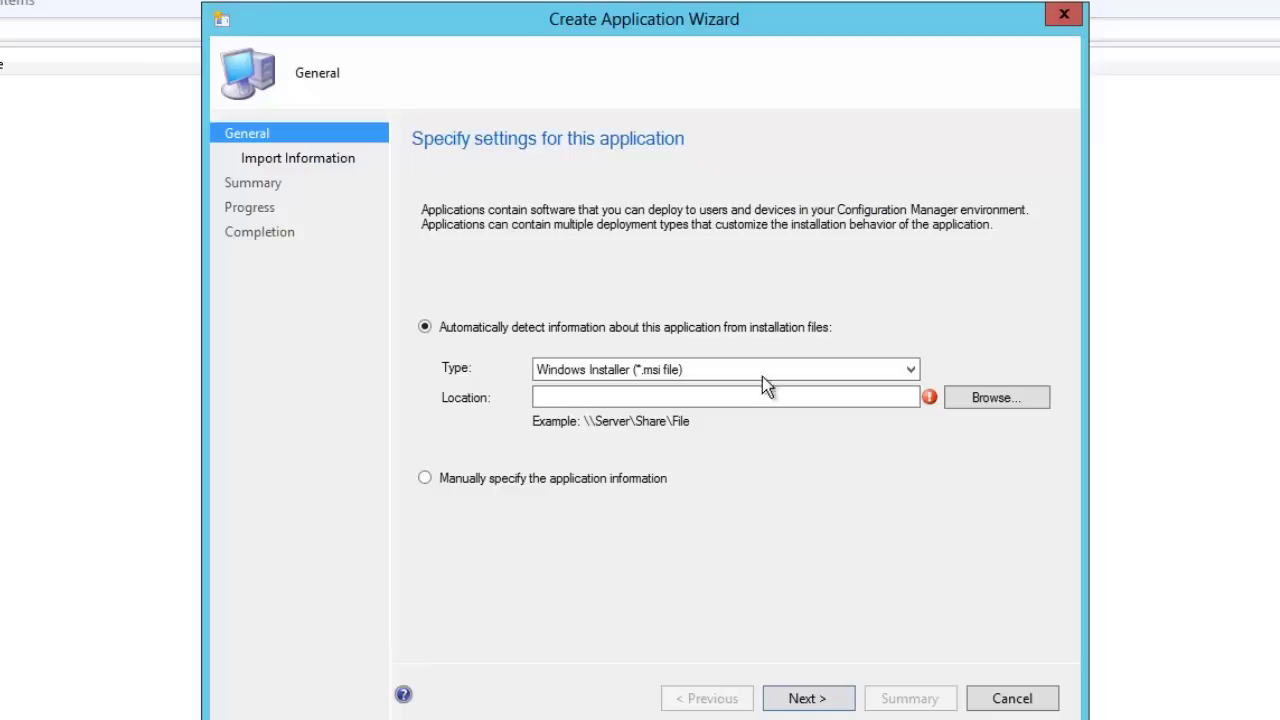
click(577, 480)
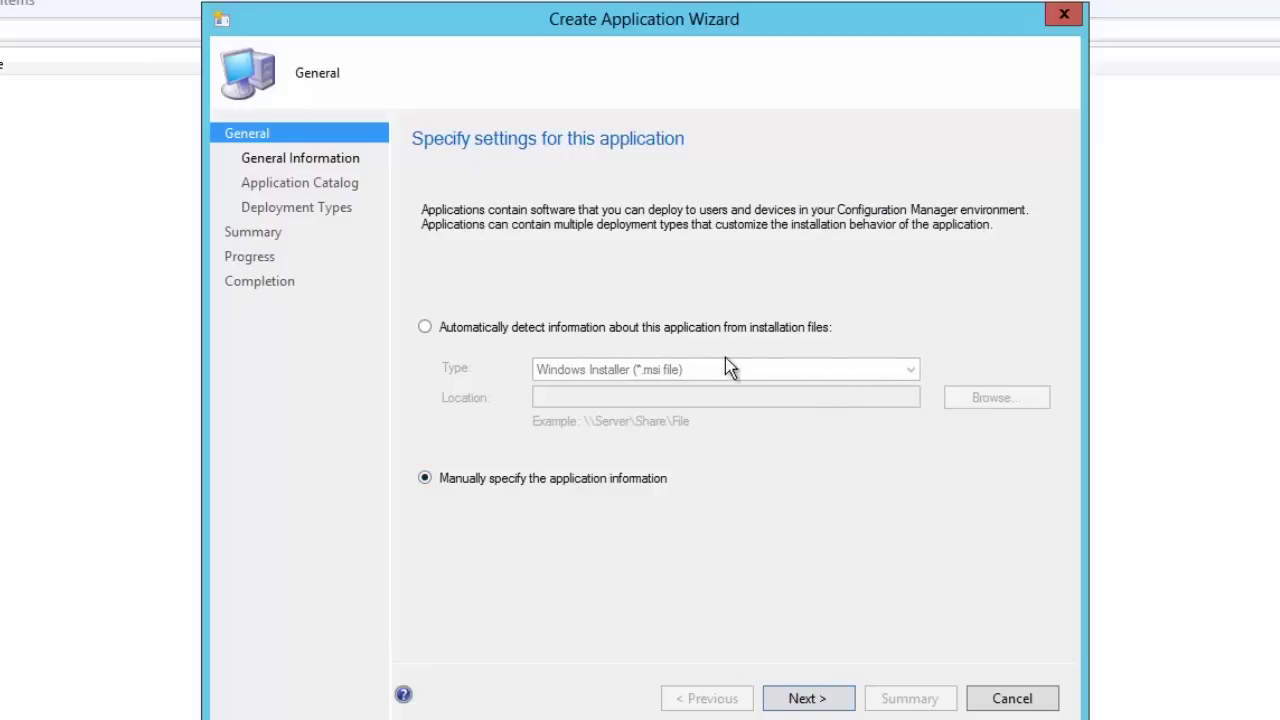
click(818, 700)
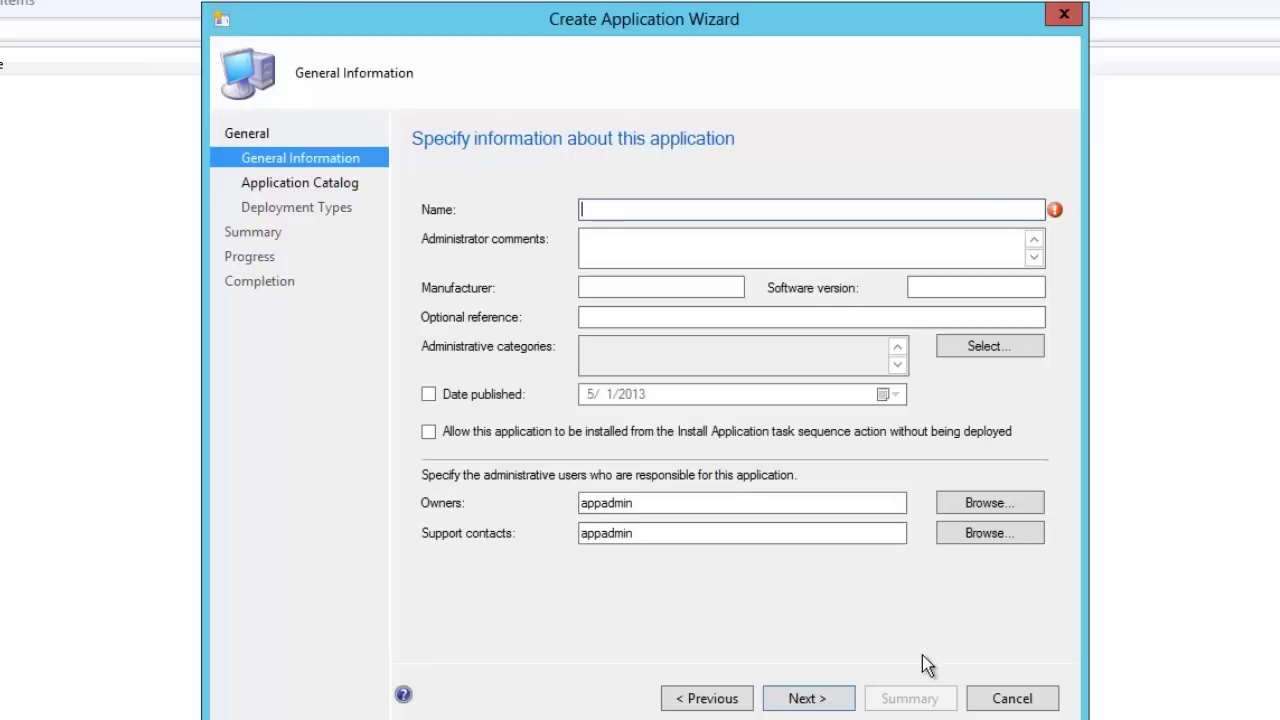
Name the application Office 365 Pro Plus, set the manufacturer to Microsoft, and continue to the Application Catalog settings.
text(Office 365 Pro Pro)
key(BackSpace)
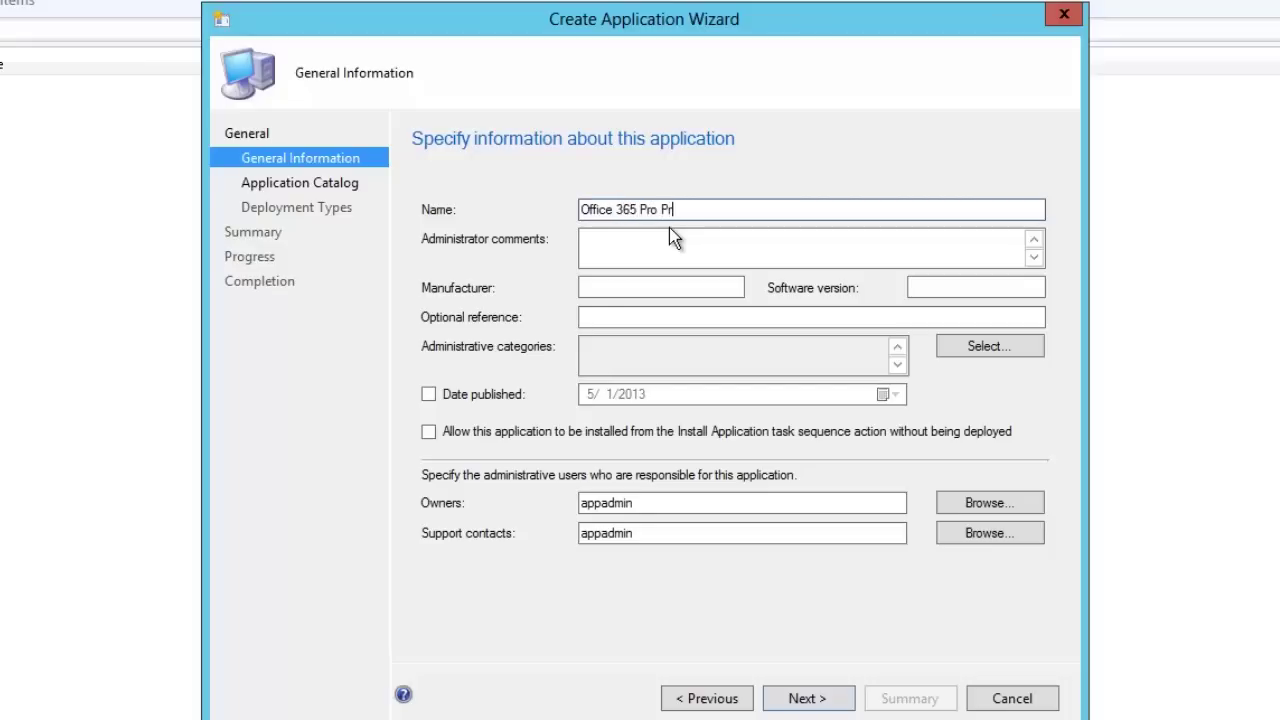
key(BackSpace)
text(lus)
click(716, 293)
text(Microsoft)
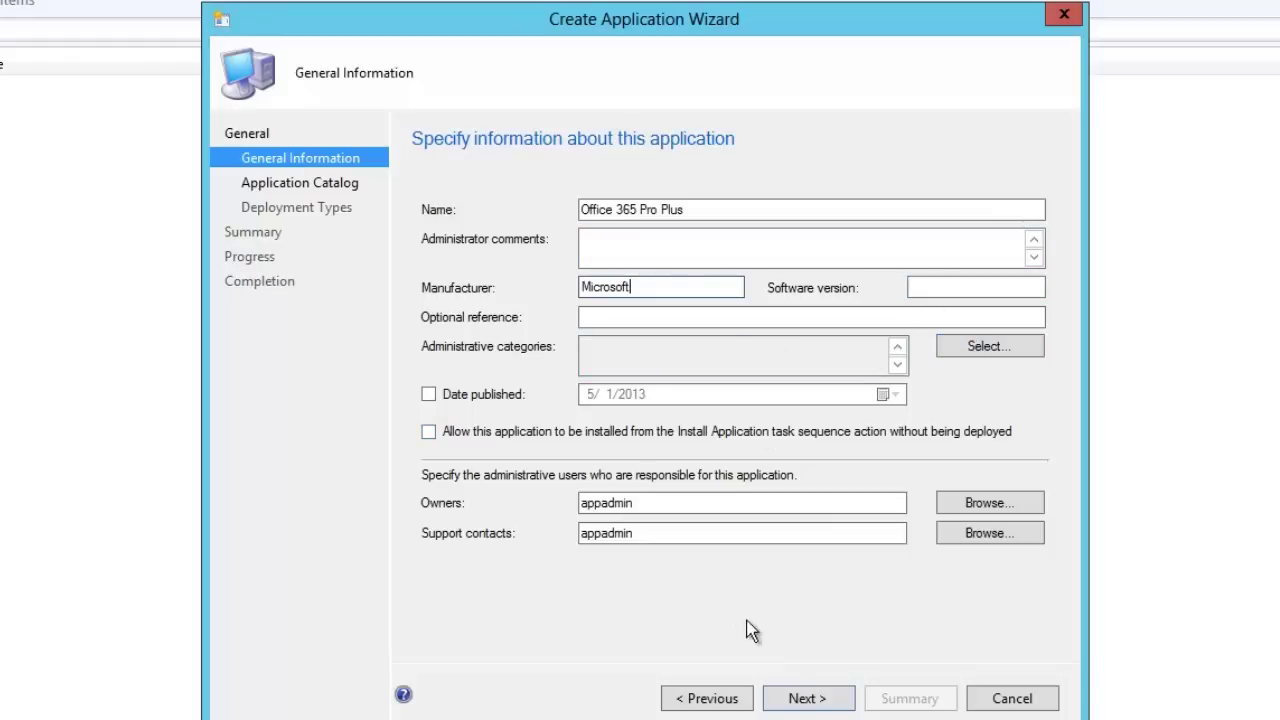
click(810, 696)
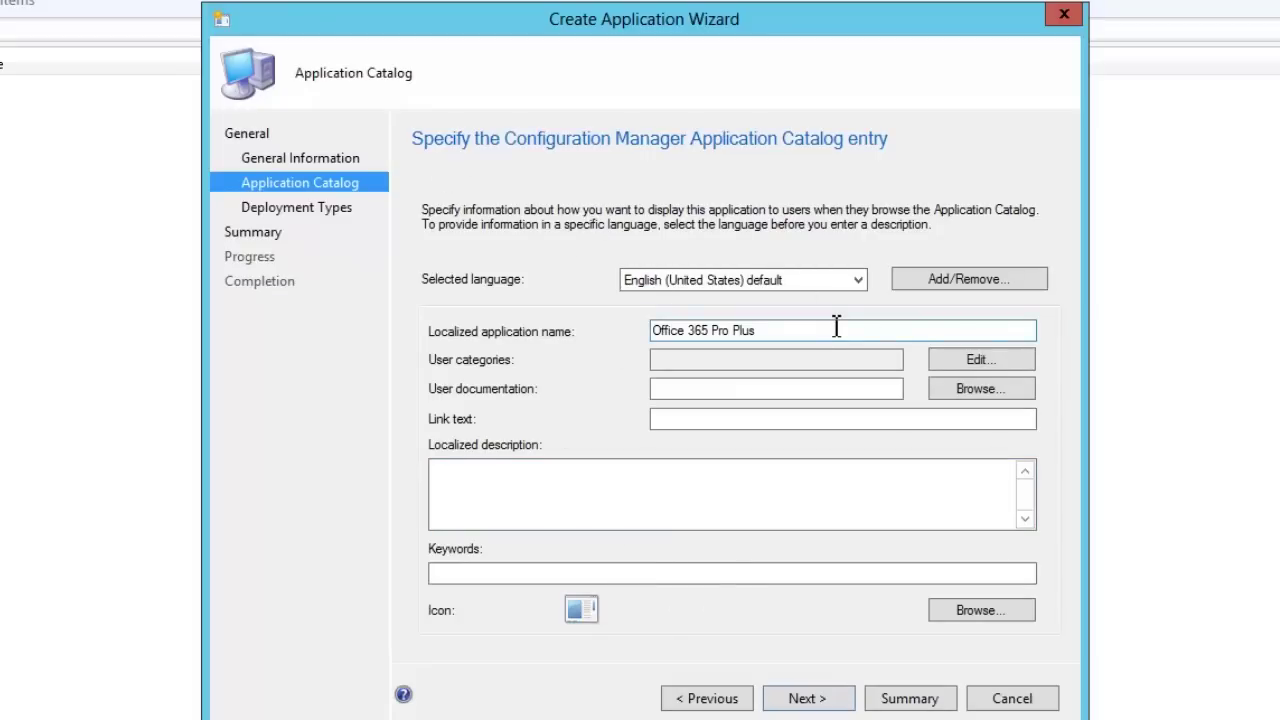
Assign the Productivity user category to the catalog entry and continue to Deployment Types.
click(994, 361)
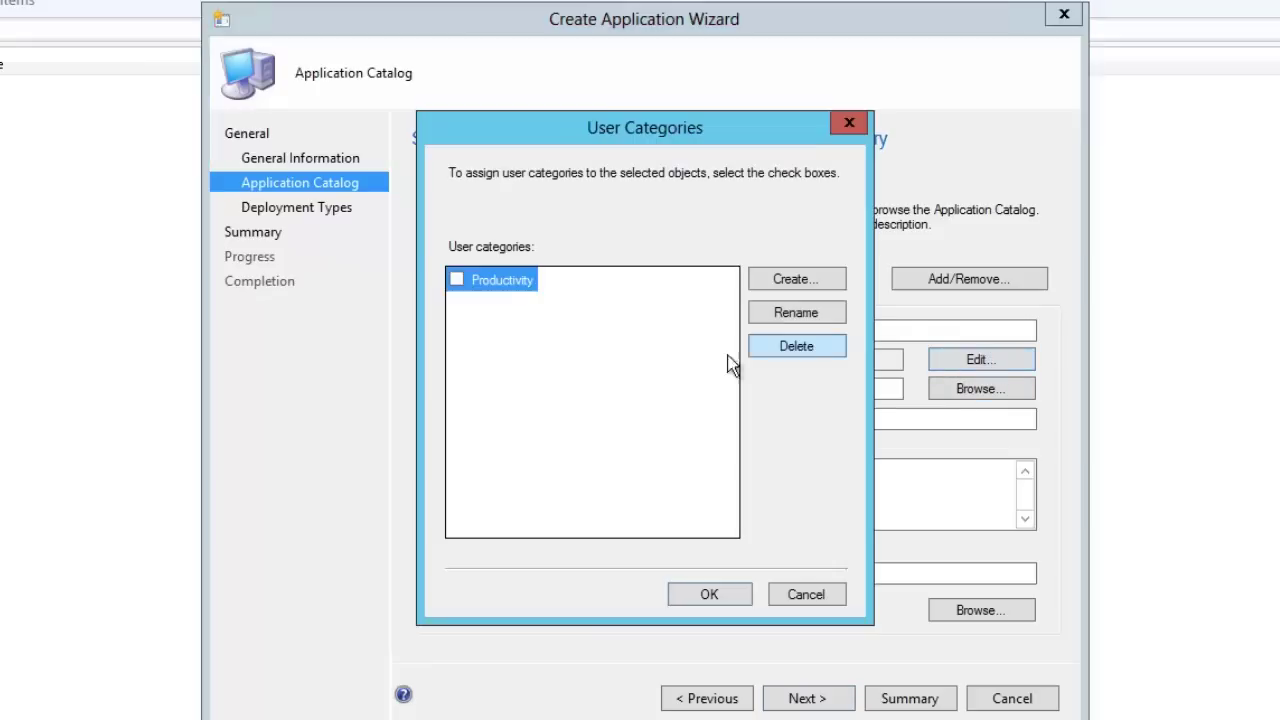
click(457, 280)
click(706, 600)
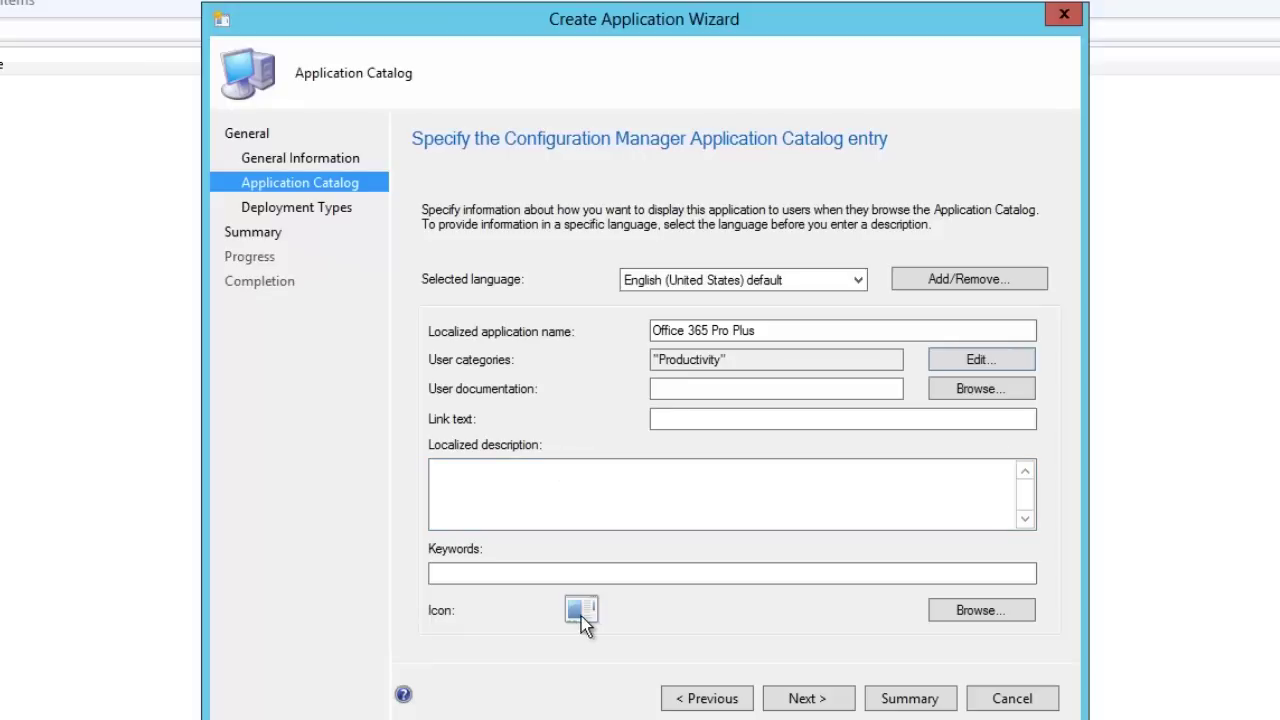
click(787, 698)
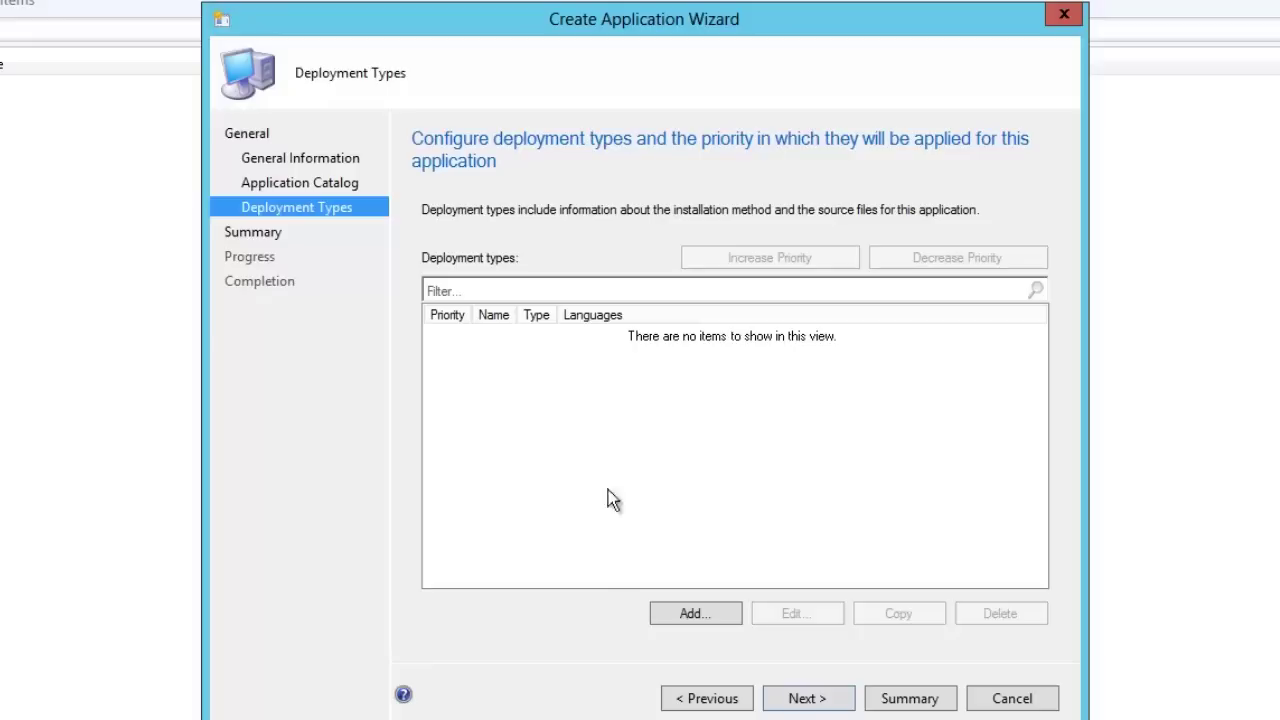
Add a Windows Installer (*.msi file) deployment type, choose to manually specify its information, and continue to General Information.
click(691, 613)
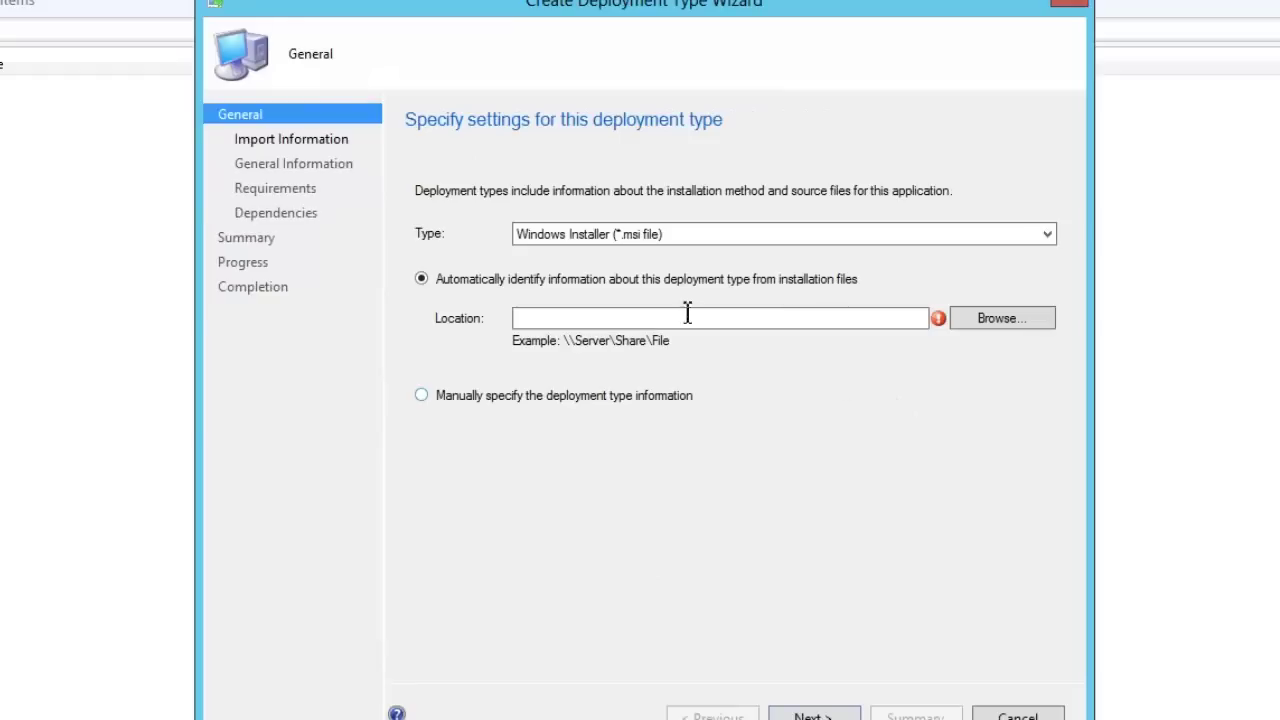
click(667, 234)
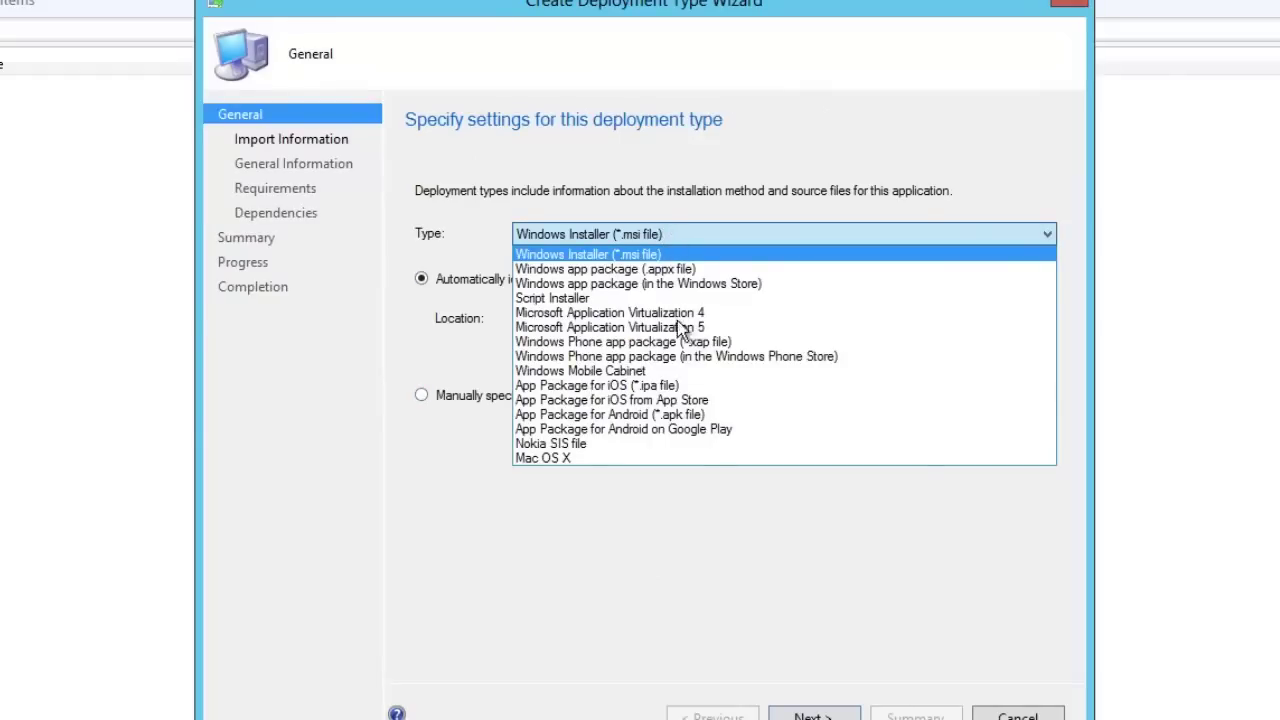
click(662, 232)
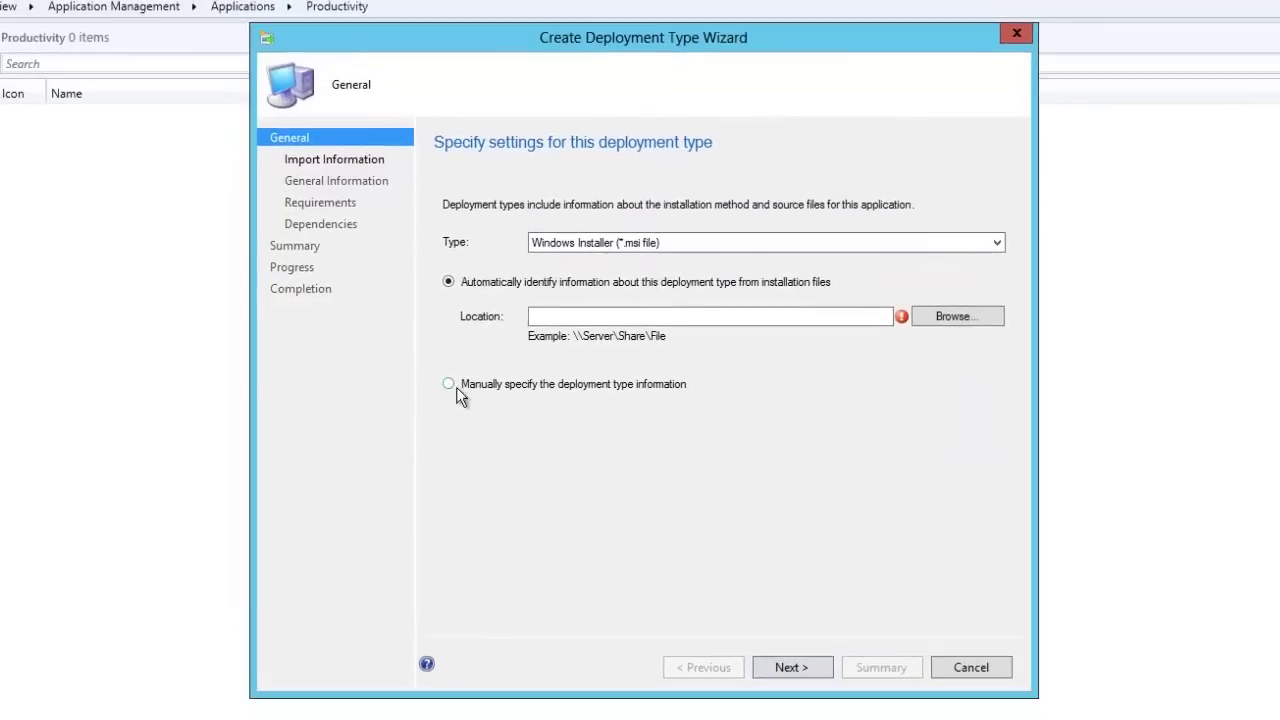
click(477, 383)
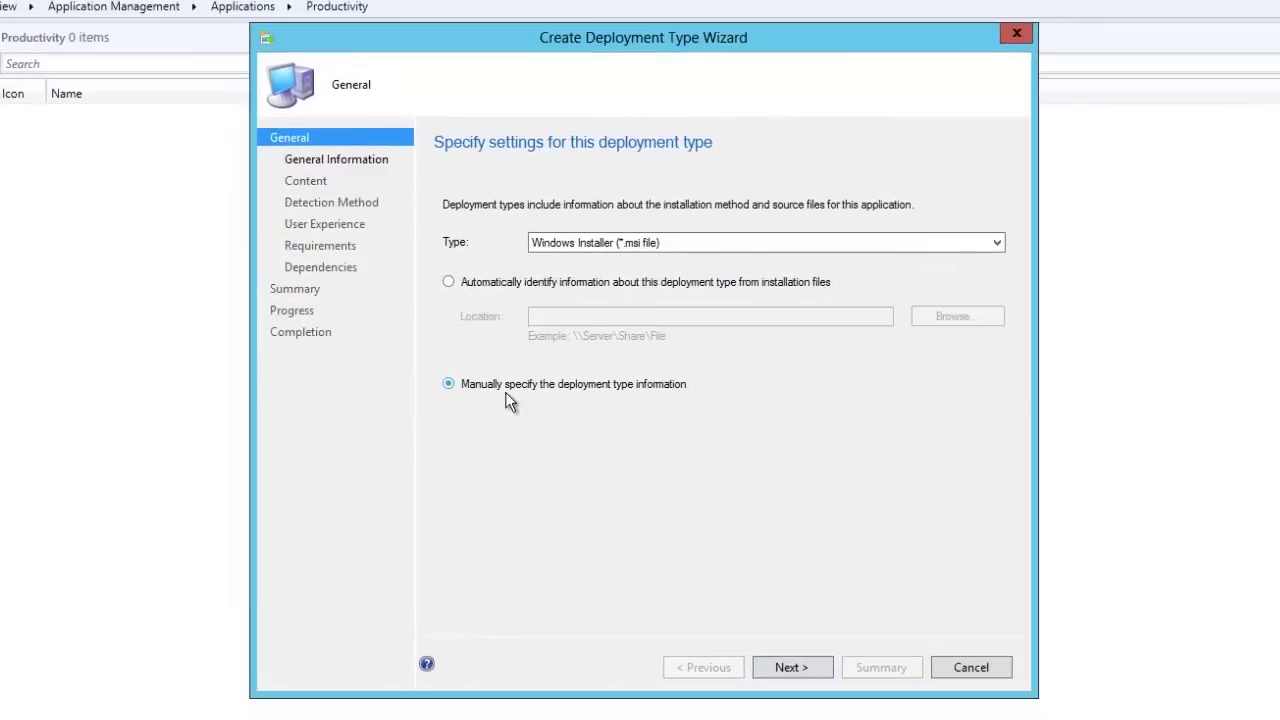
click(790, 667)
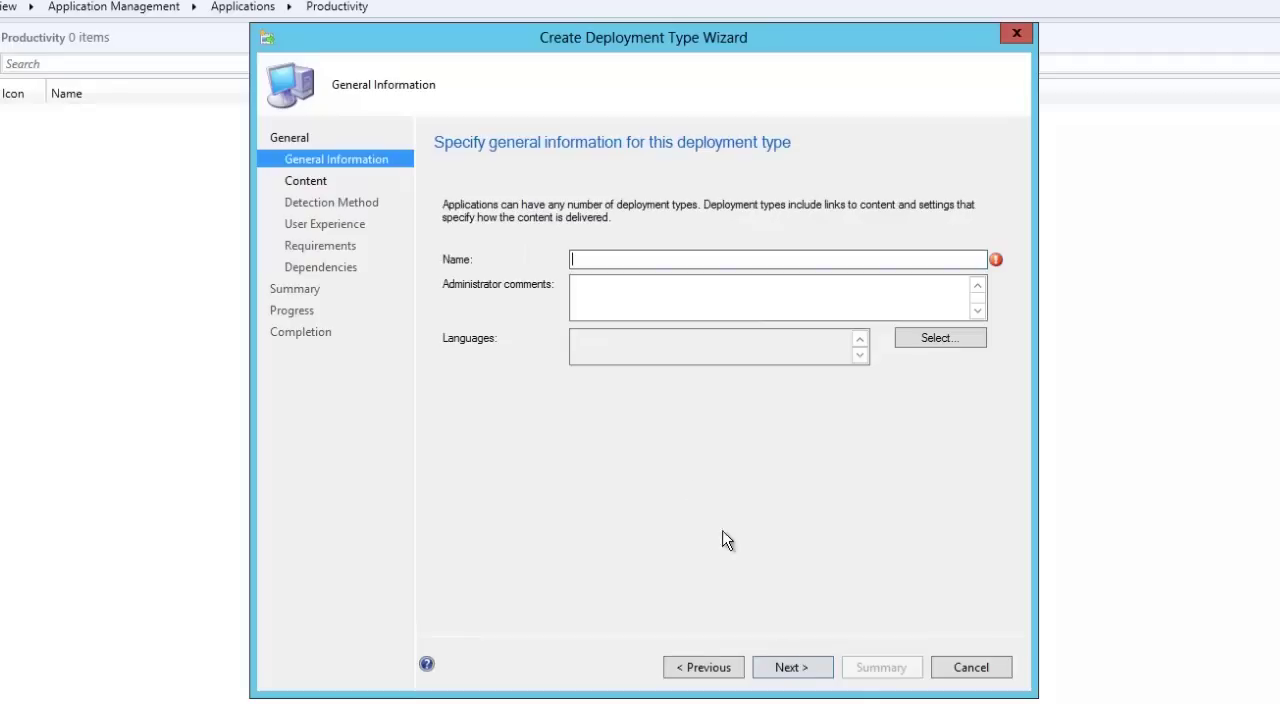
Name the deployment type Deploy Office 365 Pro Plus x64 and continue to the Content settings.
text(Deploy Office 3)
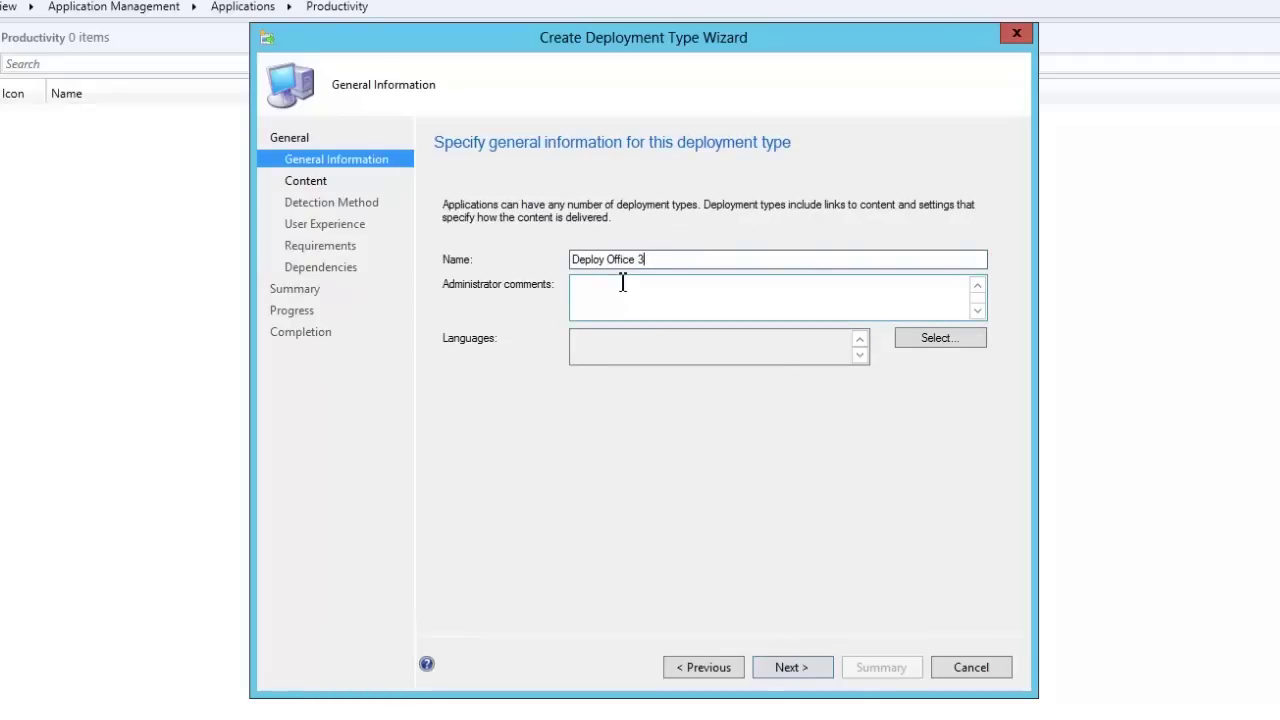
text(65 Pro Plus x64)
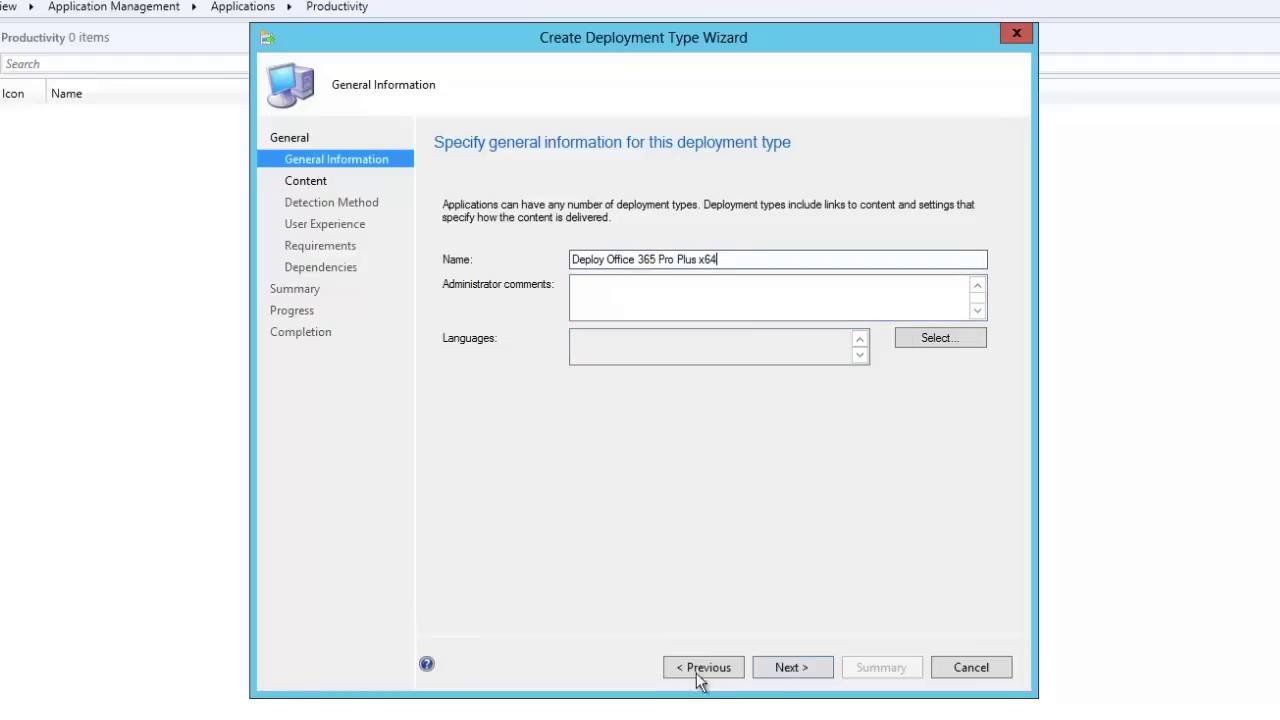
click(800, 670)
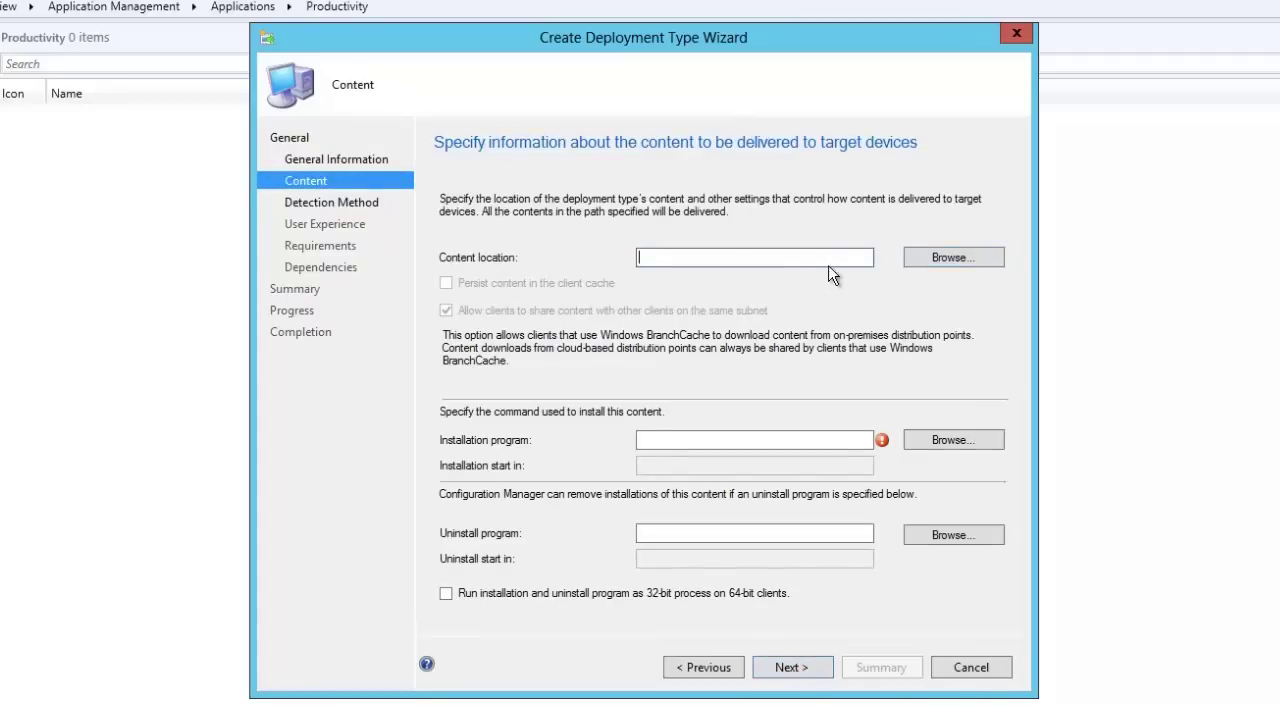
Set the content location to \\cfgmgr1\PackageSource\Packages\O365PPX64 and enable persisting content in the client cache.
text(\\cfgmgr1\PackageSource\Packages\O365PPX64)
drag(814, 258, 903, 266)
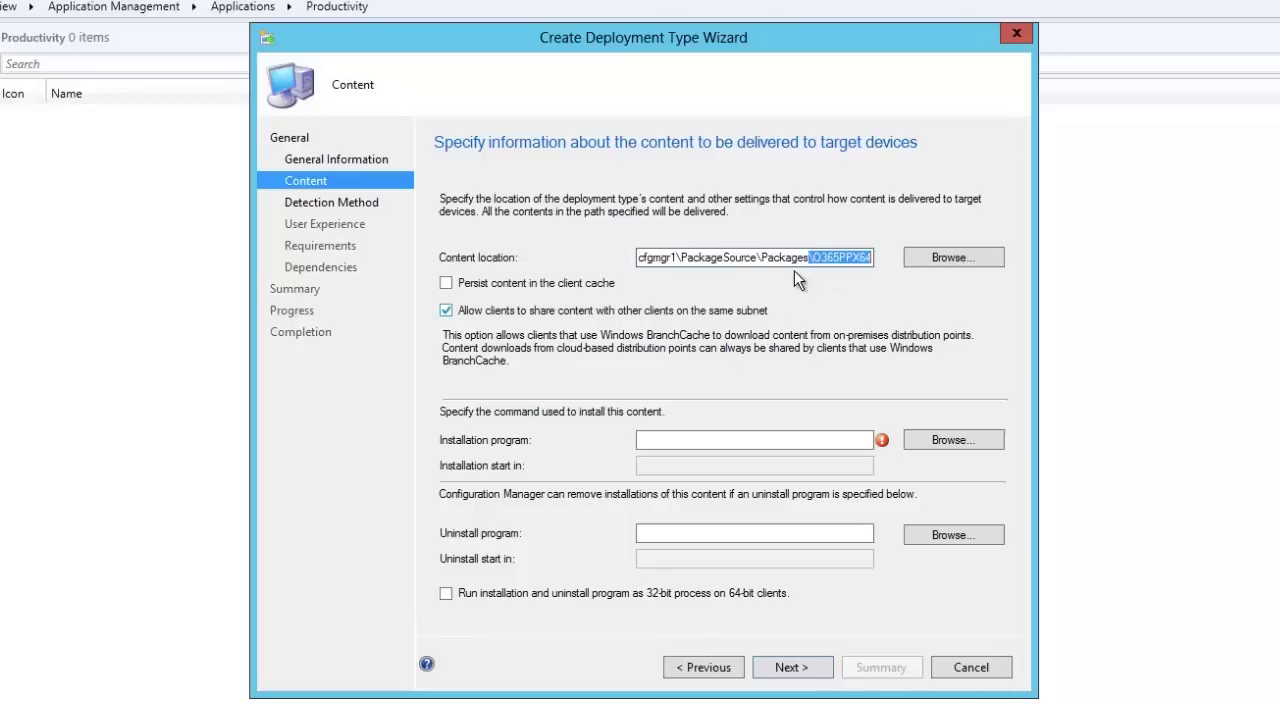
double_click(669, 258)
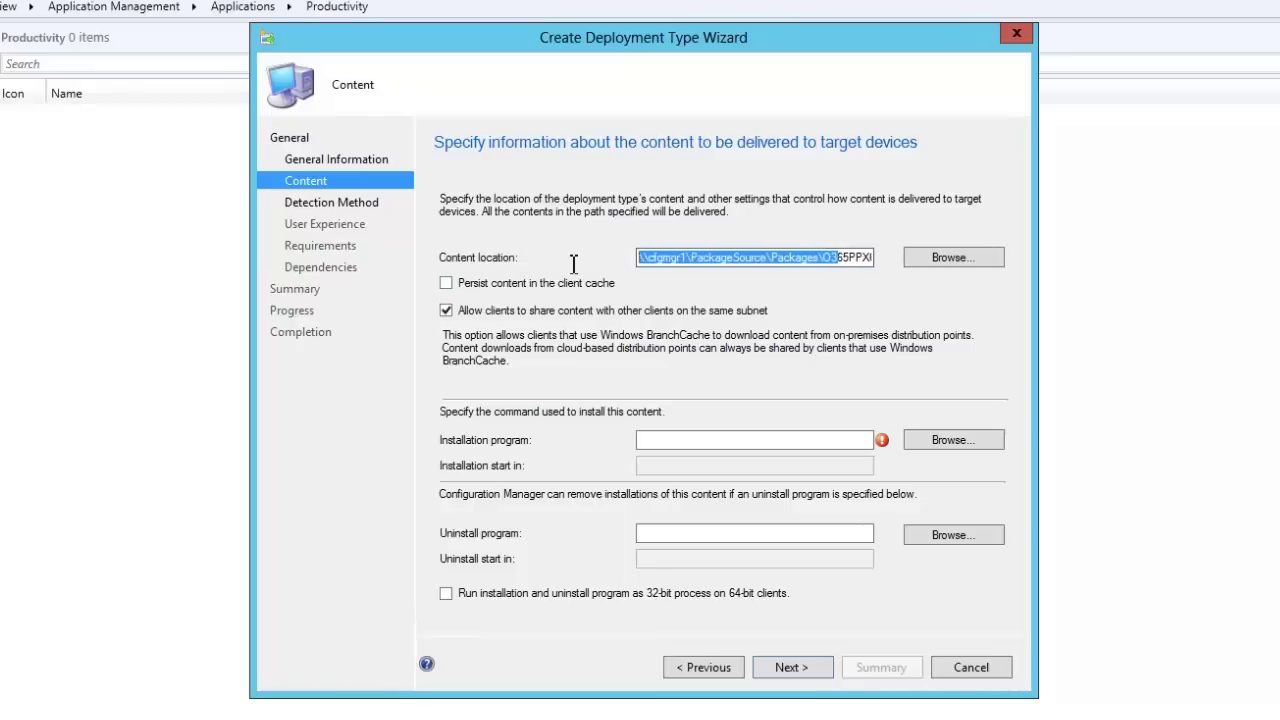
click(808, 288)
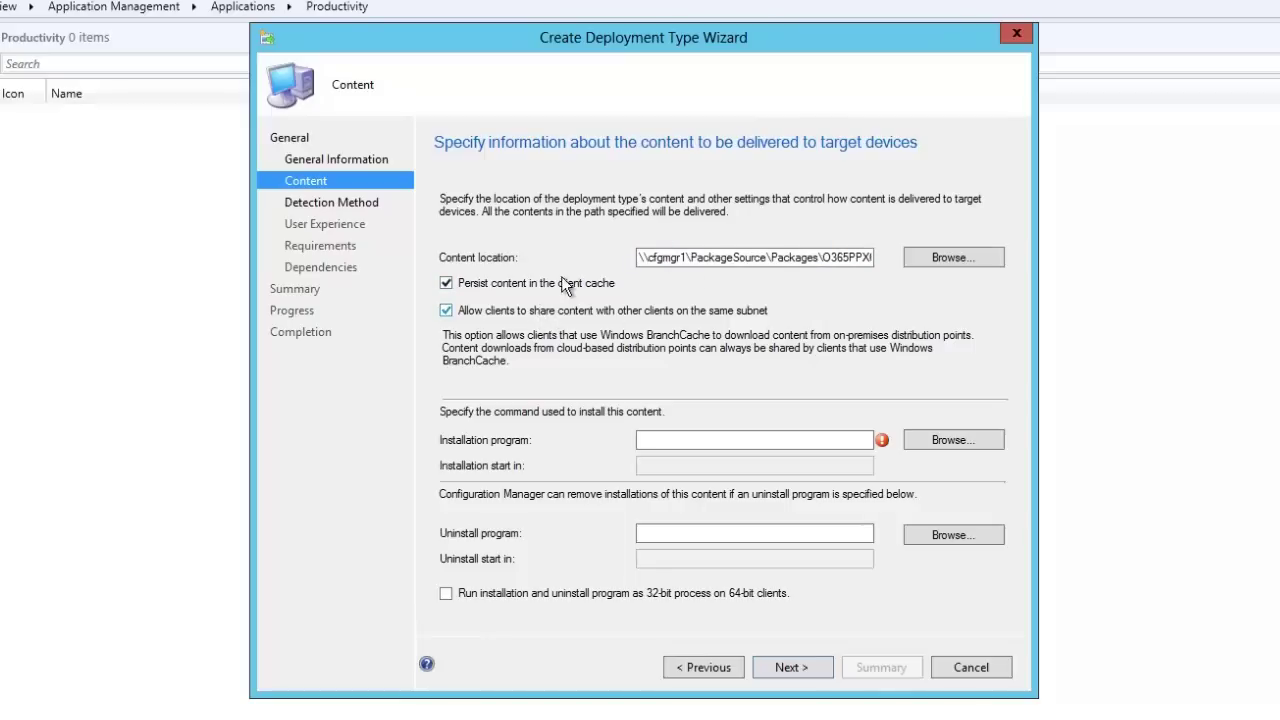
click(920, 439)
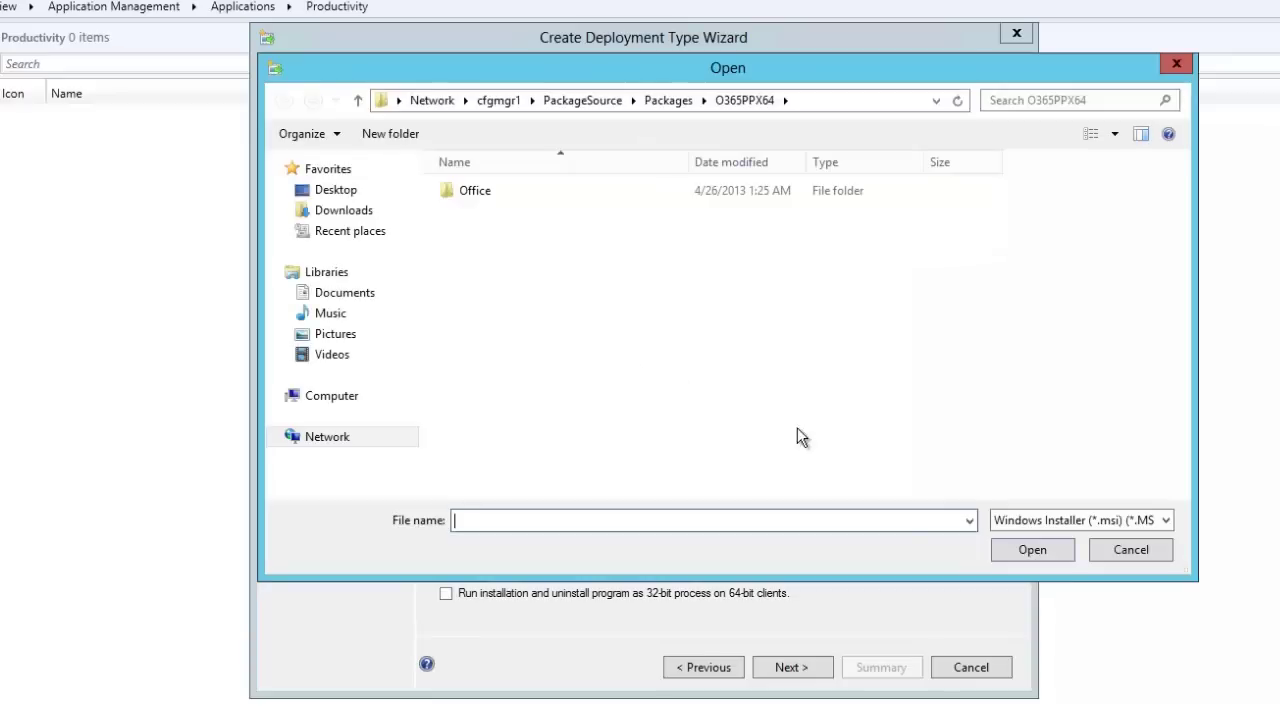
click(1036, 520)
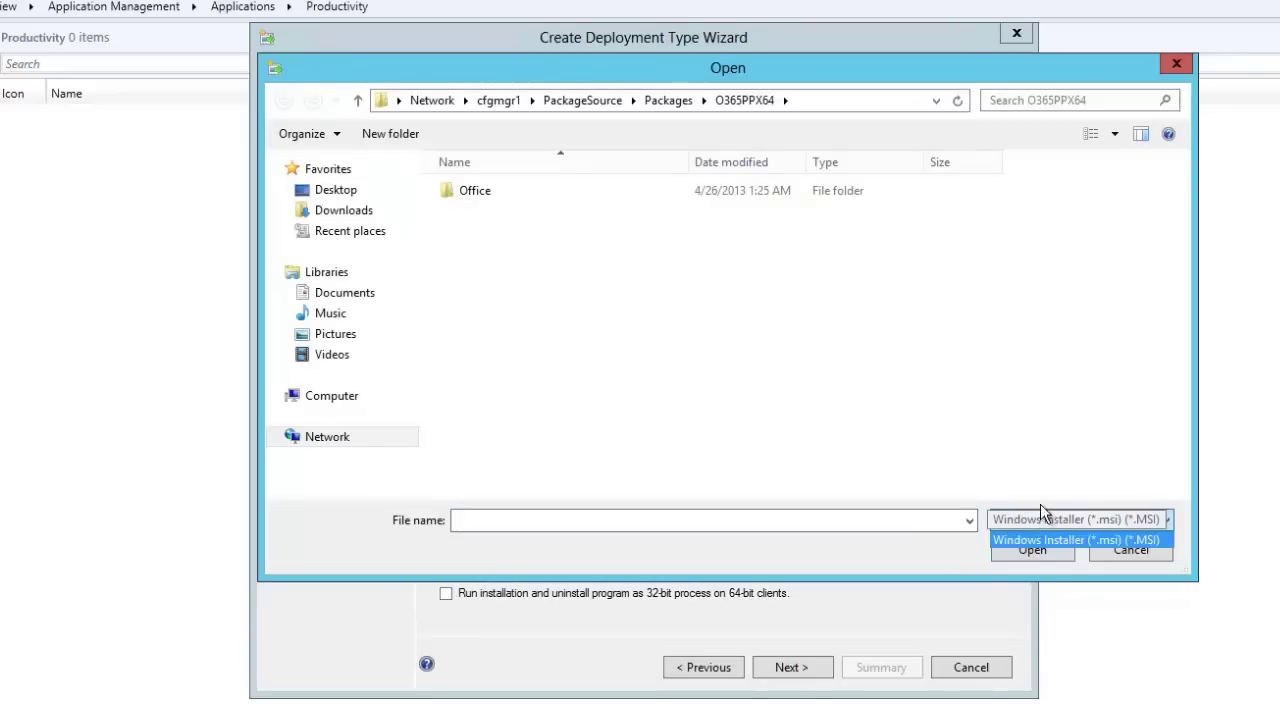
click(1080, 540)
click(1128, 550)
Set the installation program to setup.exe /configure configuration.xml, leave the uninstall program blank, and continue to Detection Method.
click(720, 440)
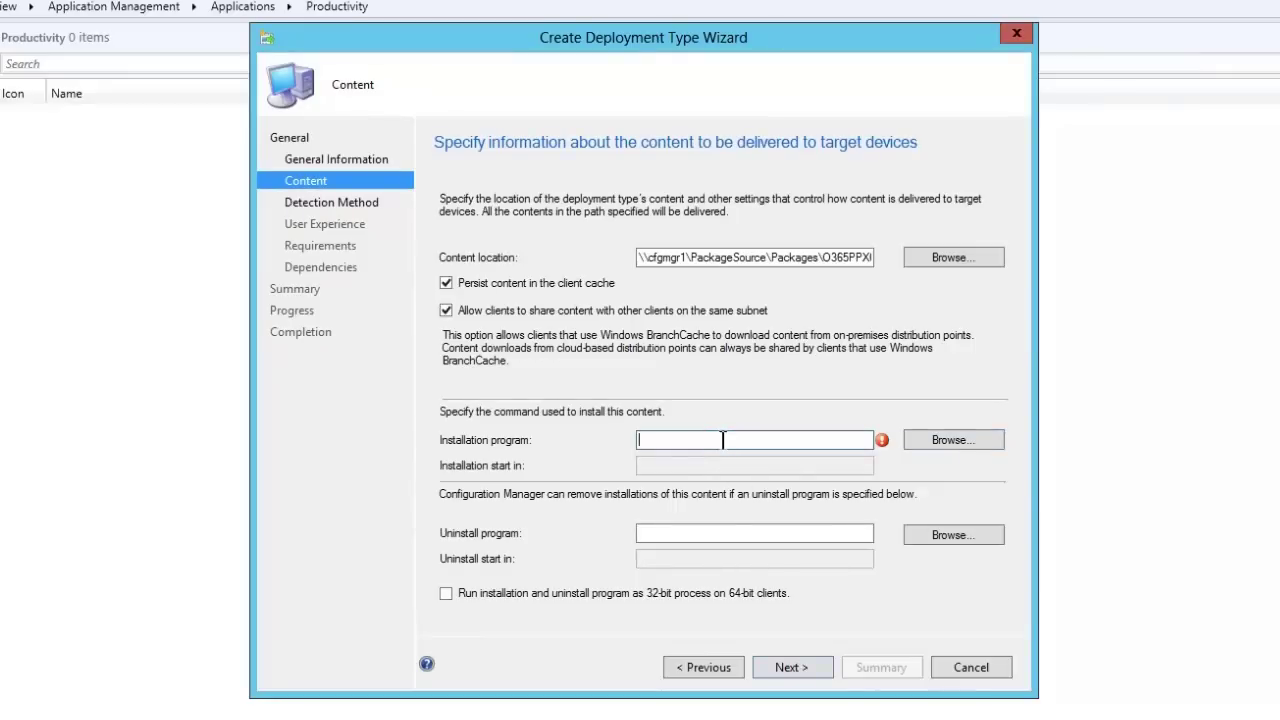
text(se)
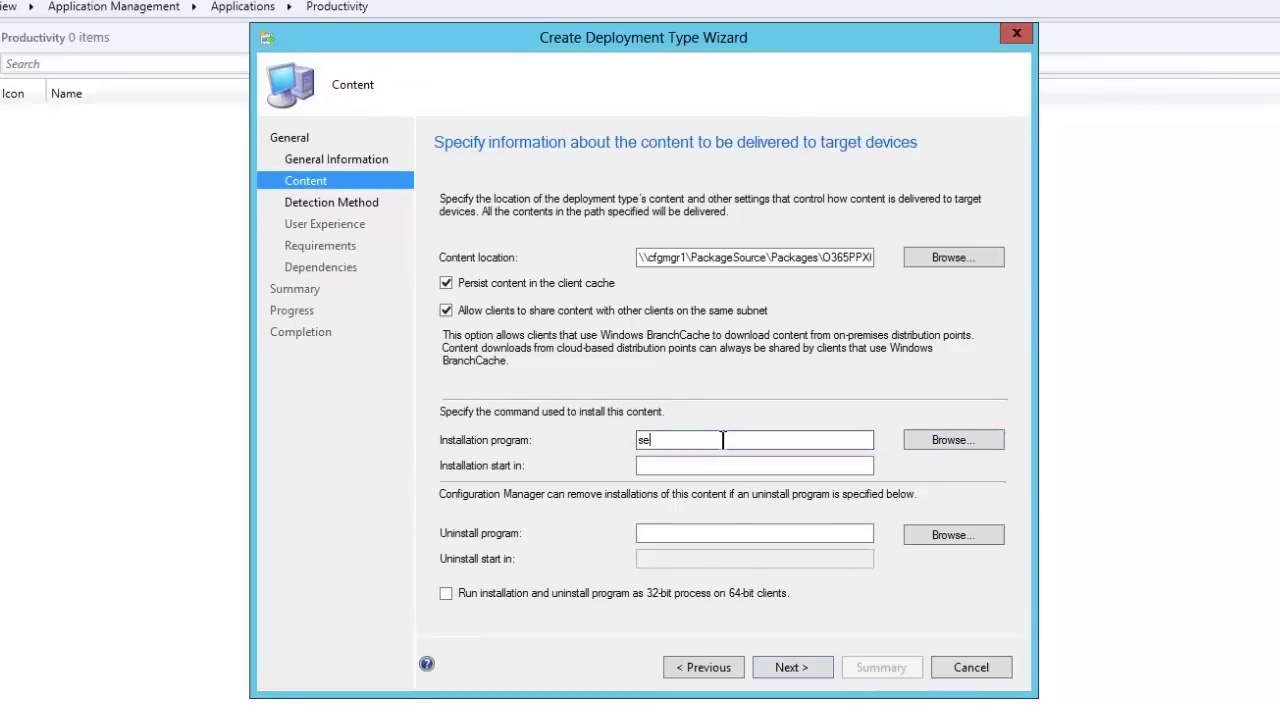
text(tup.exe /)
key(alt+Tab)
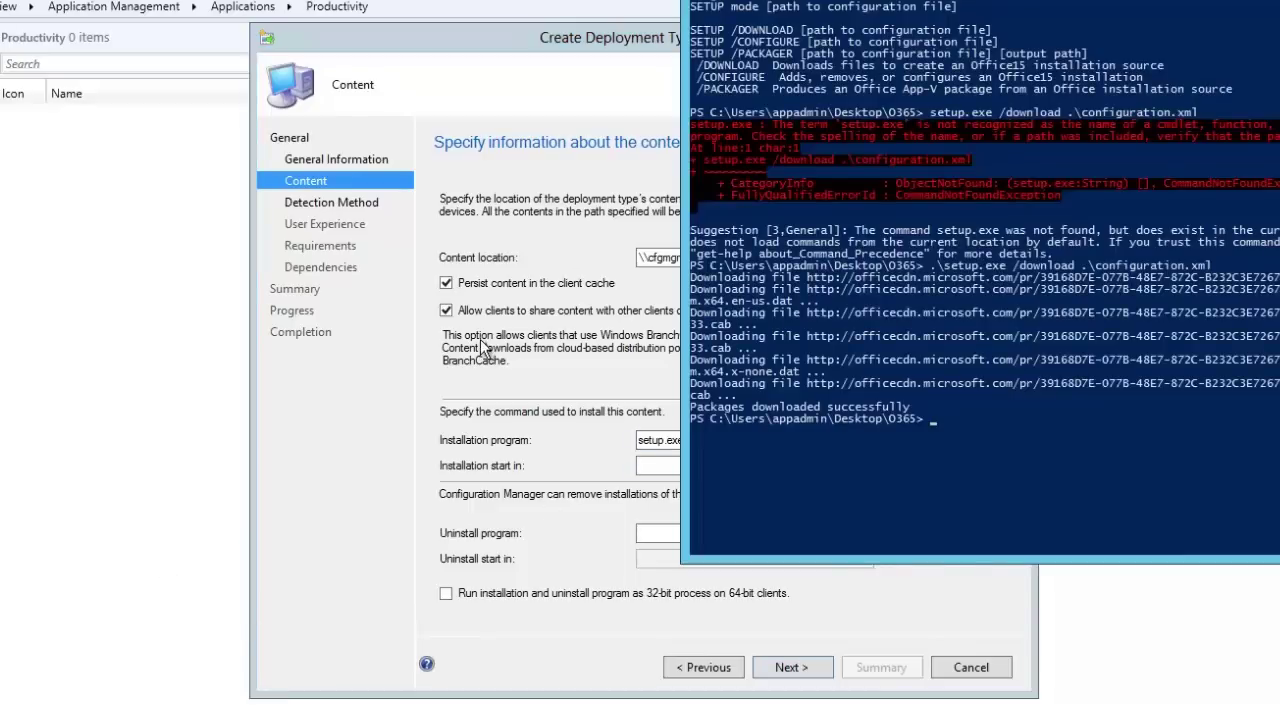
click(750, 43)
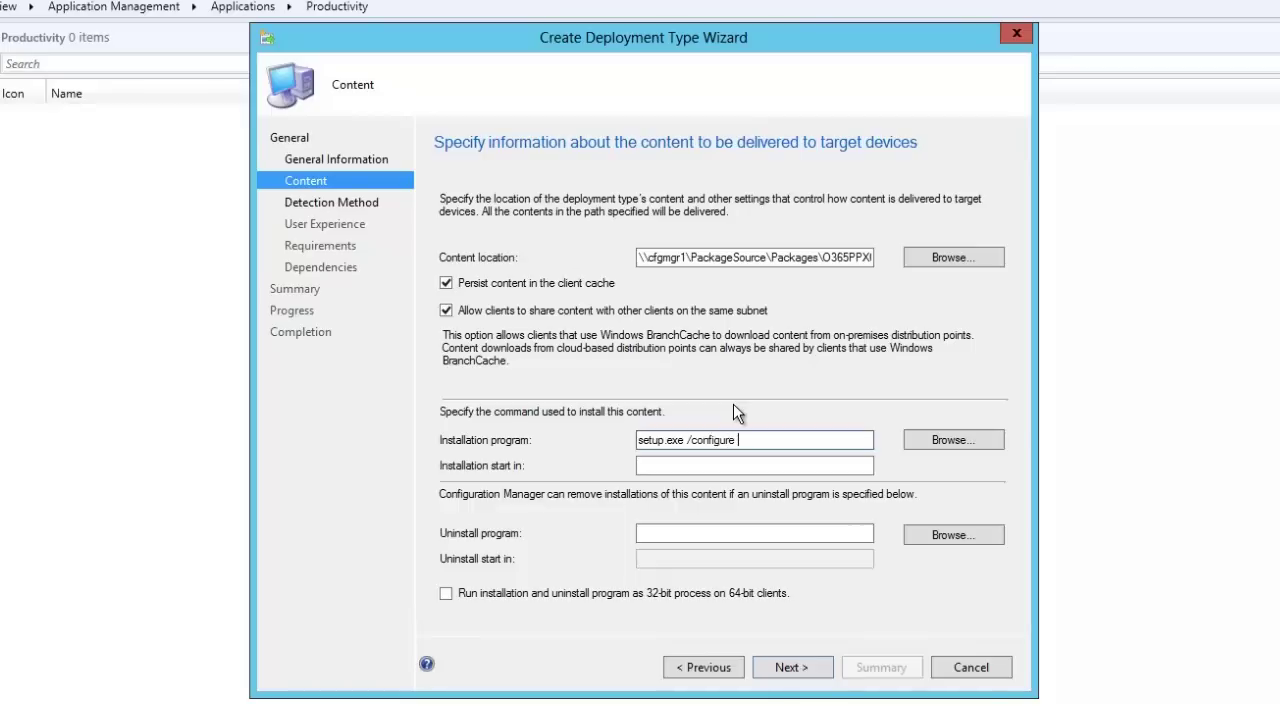
text(uration.xml)
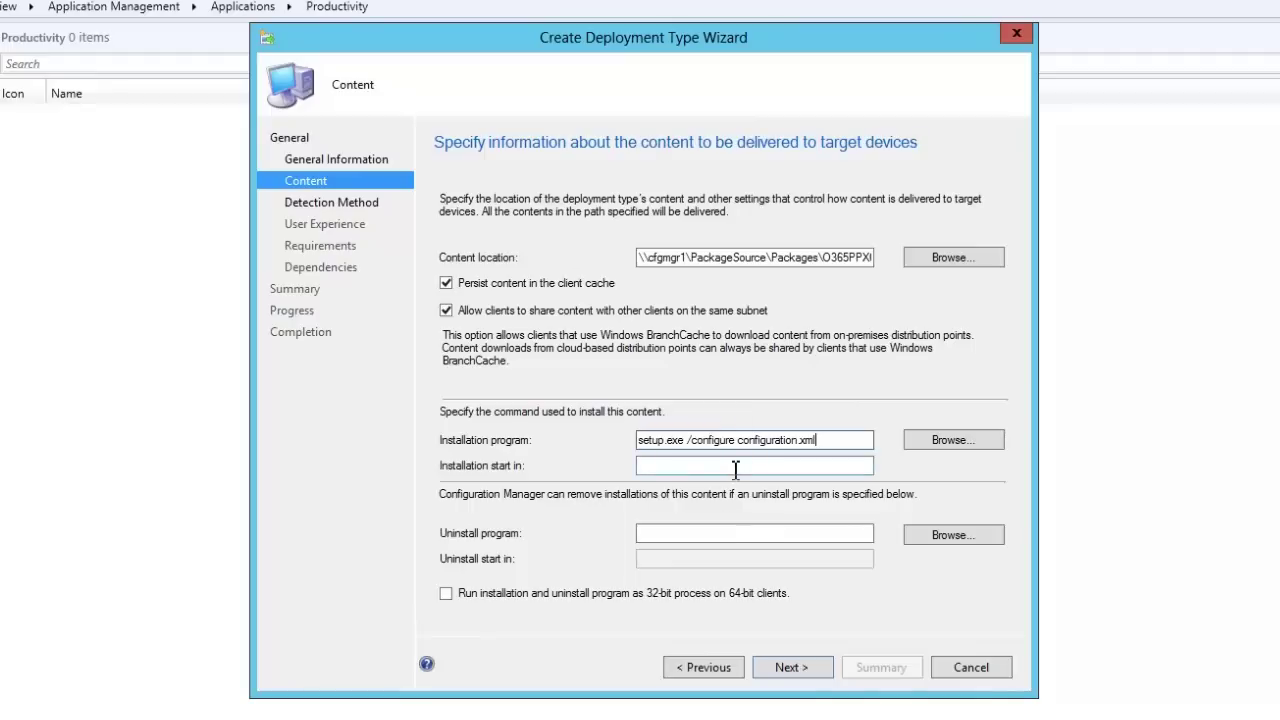
click(684, 531)
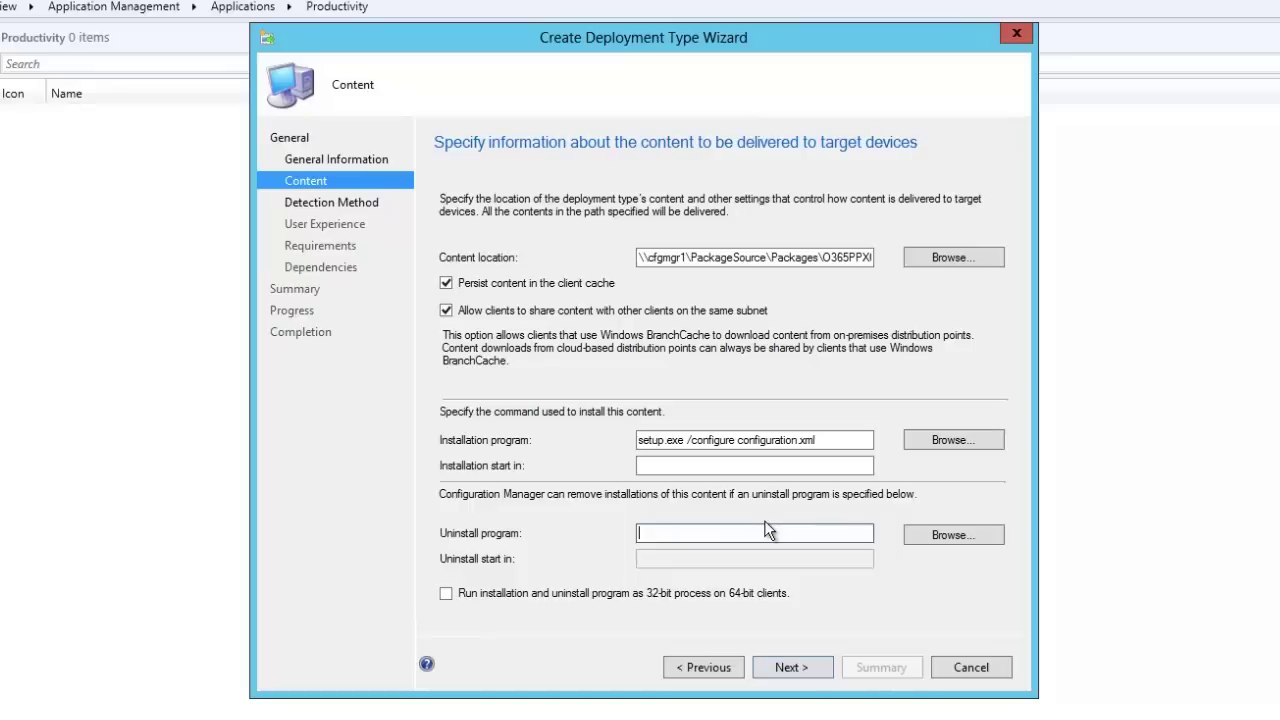
click(790, 667)
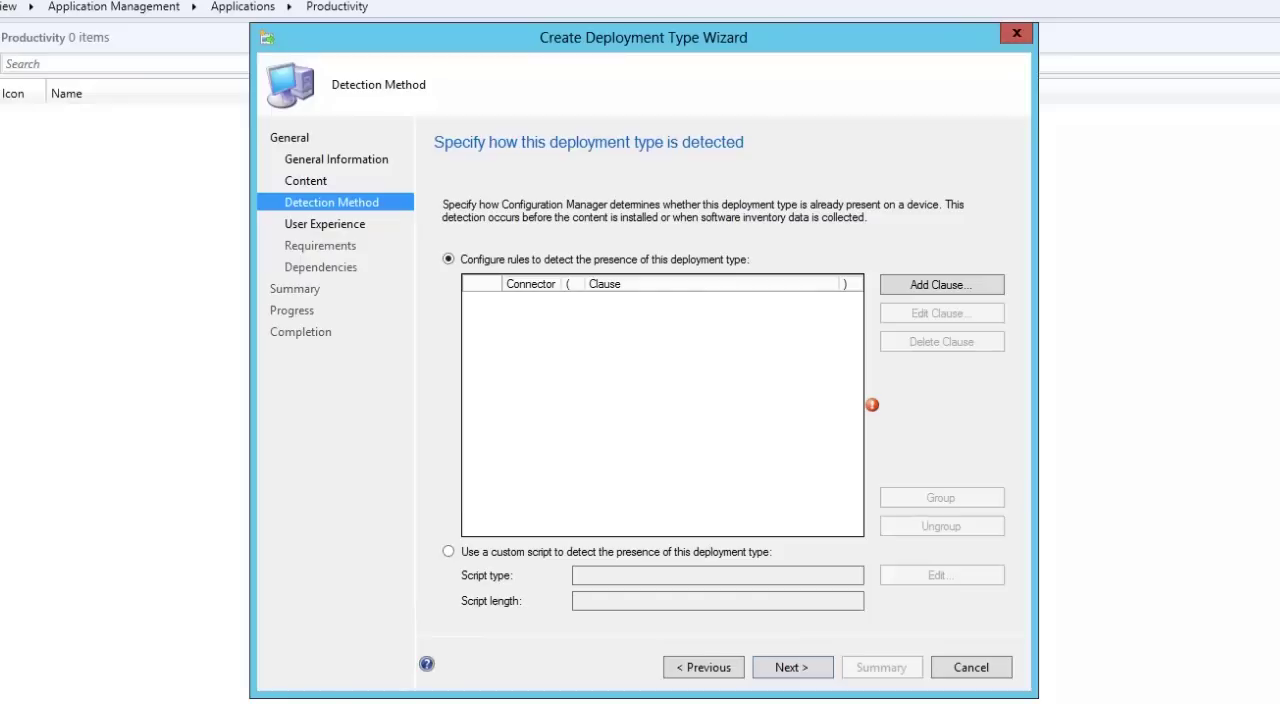
Switch to File Explorer and open version.txt from the O365 folder on the desktop.
key(alt+Tab)
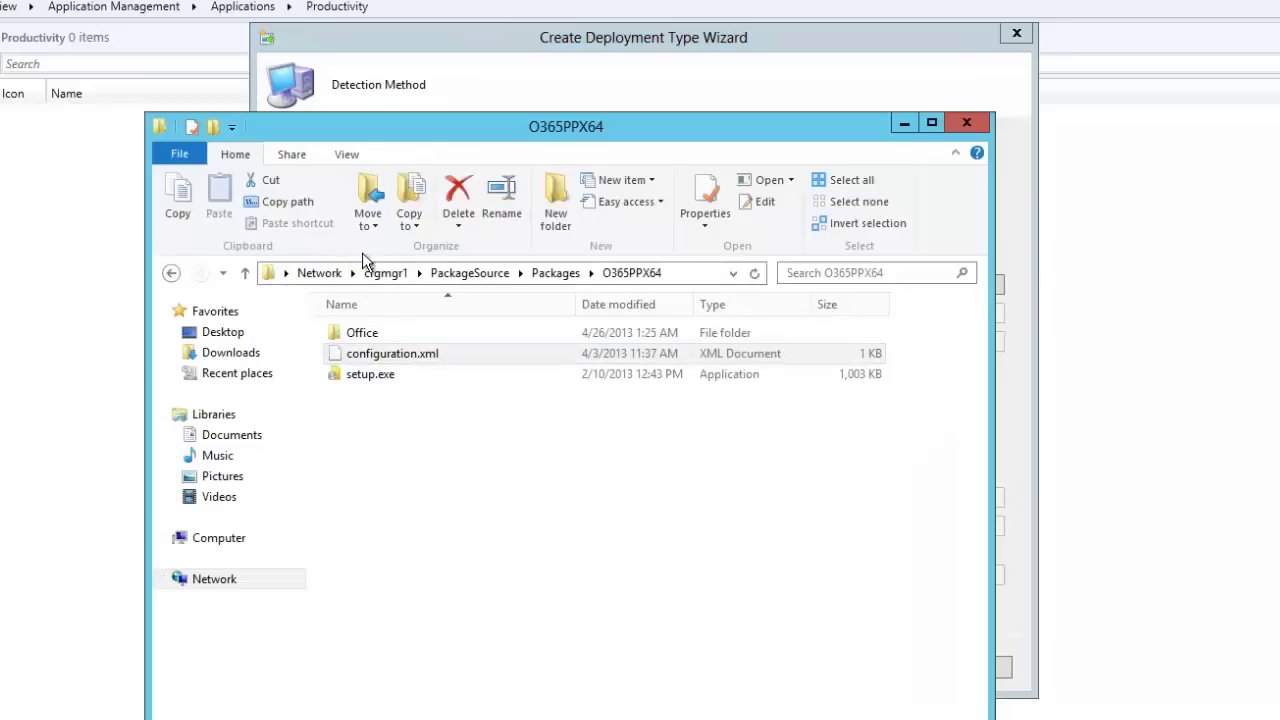
click(904, 123)
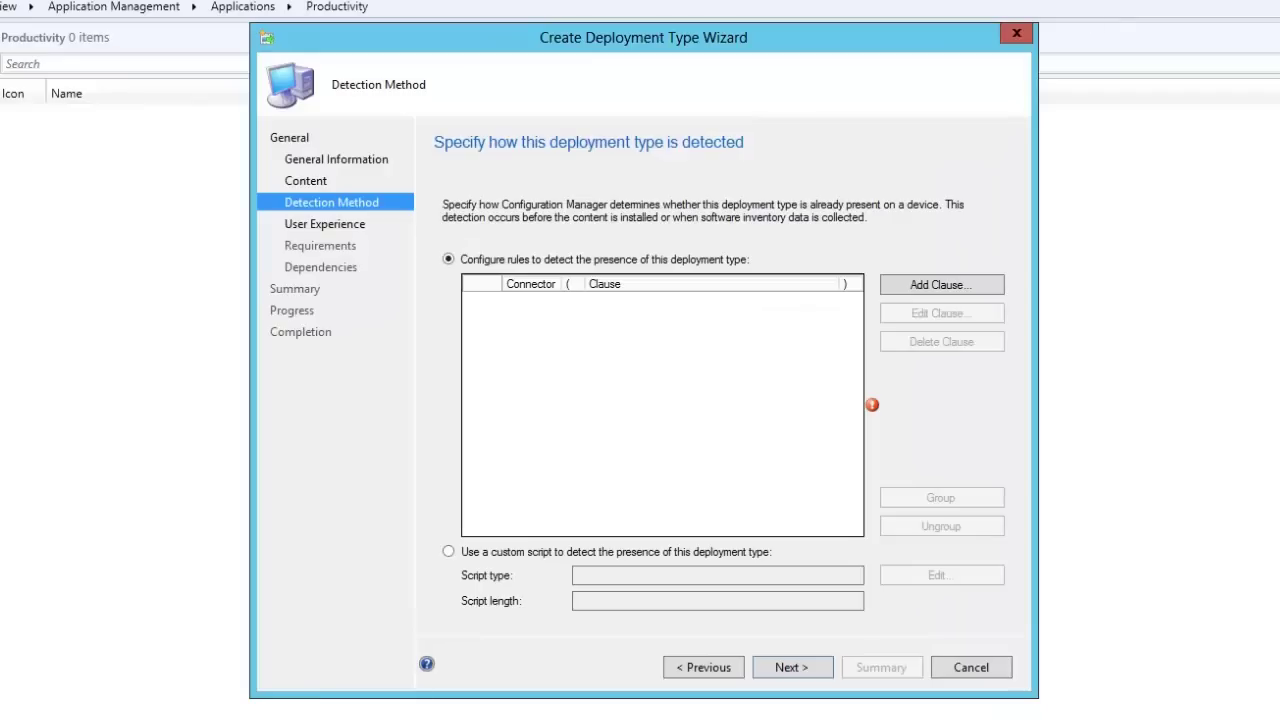
key(alt+Tab)
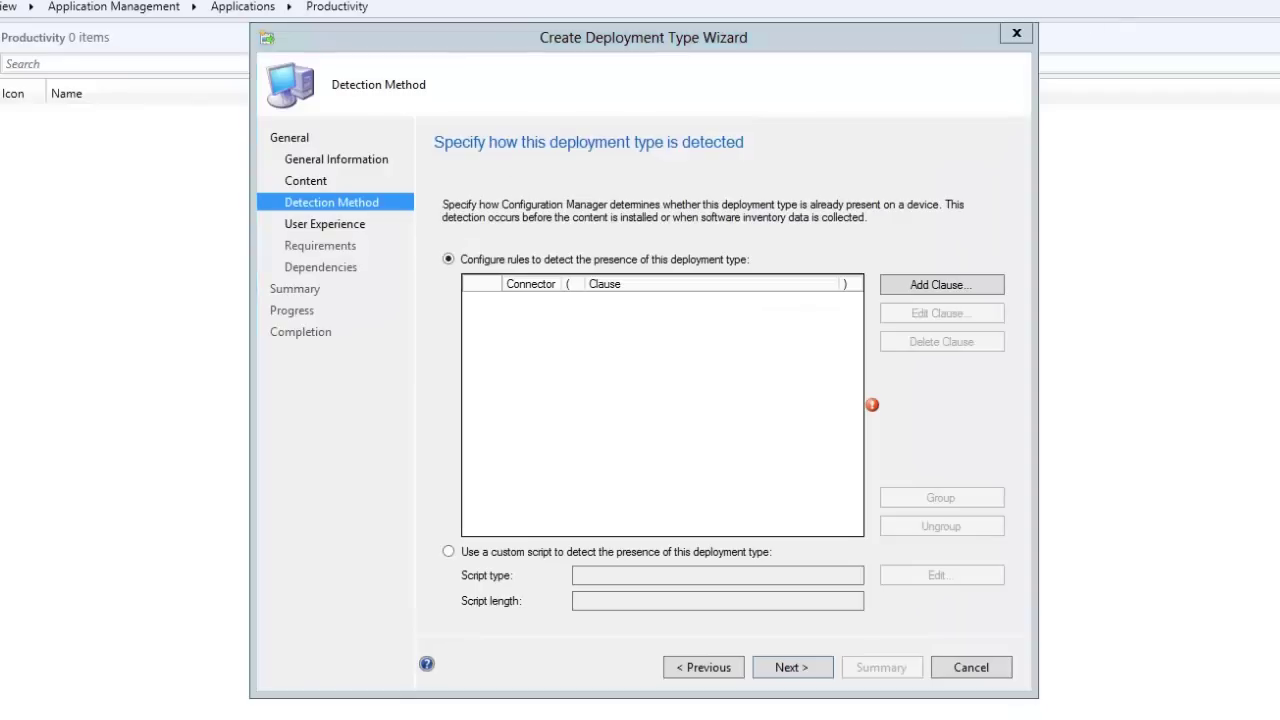
click(227, 338)
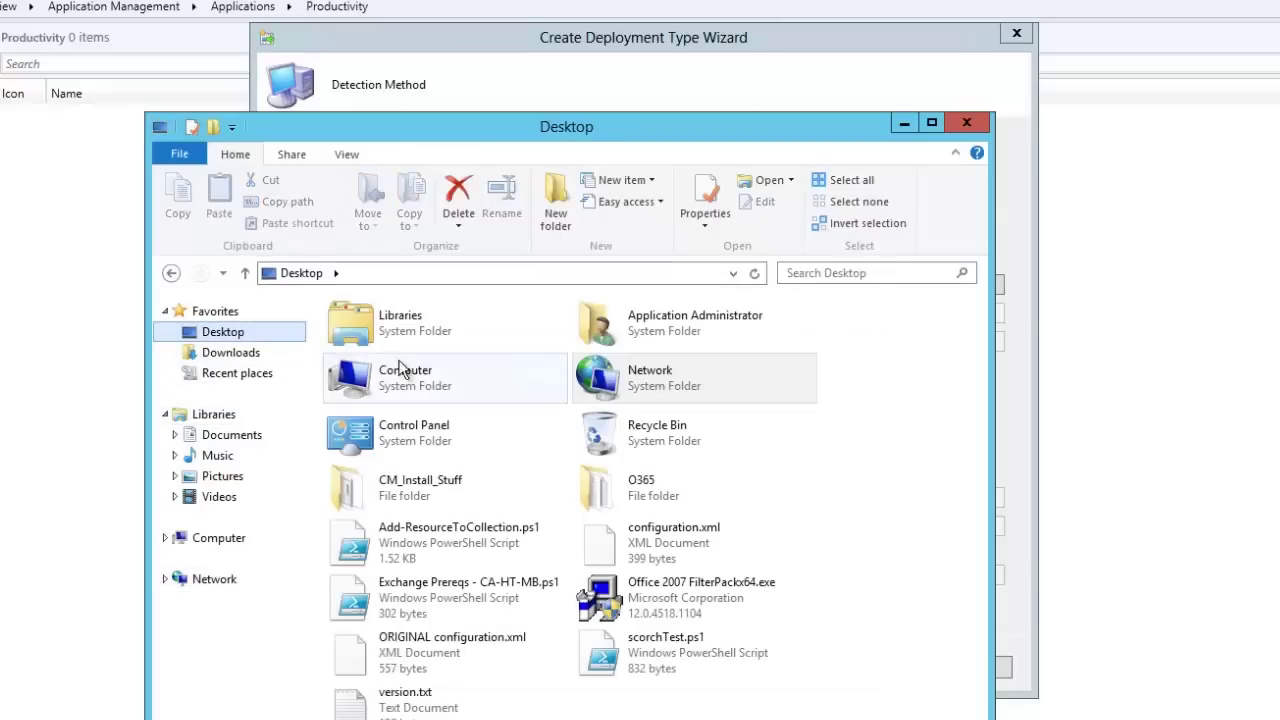
double_click(411, 374)
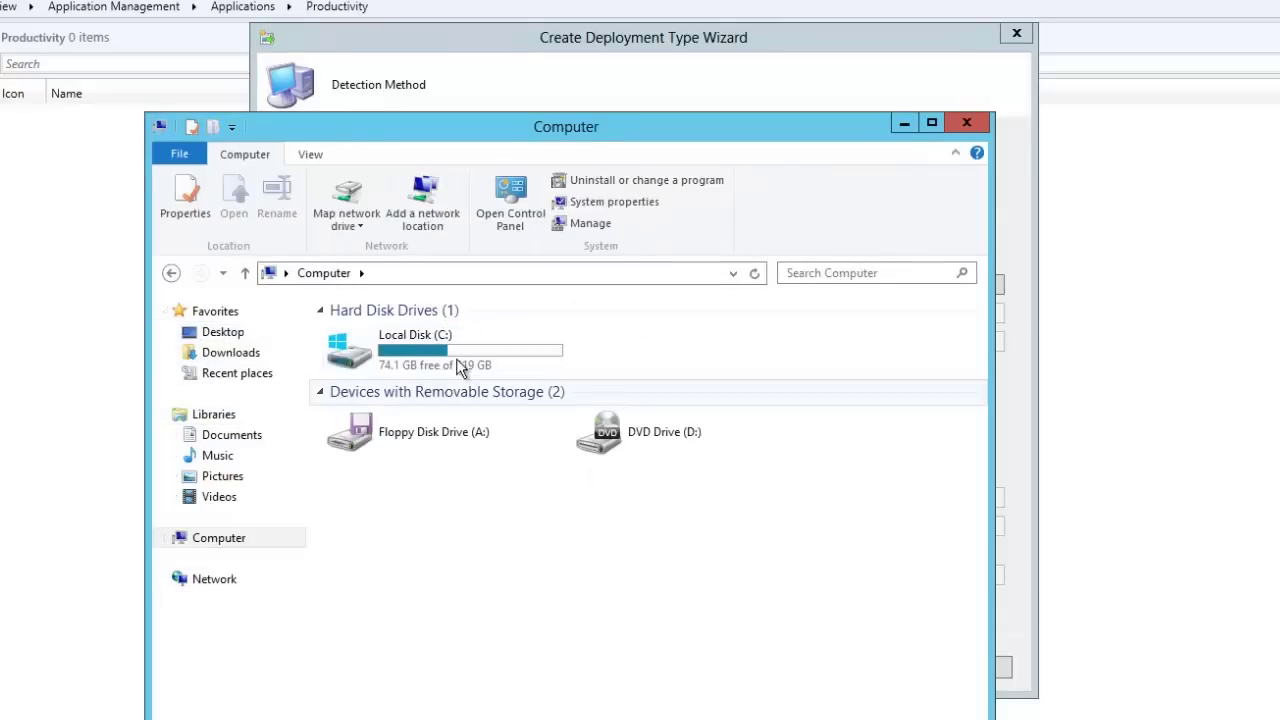
click(222, 336)
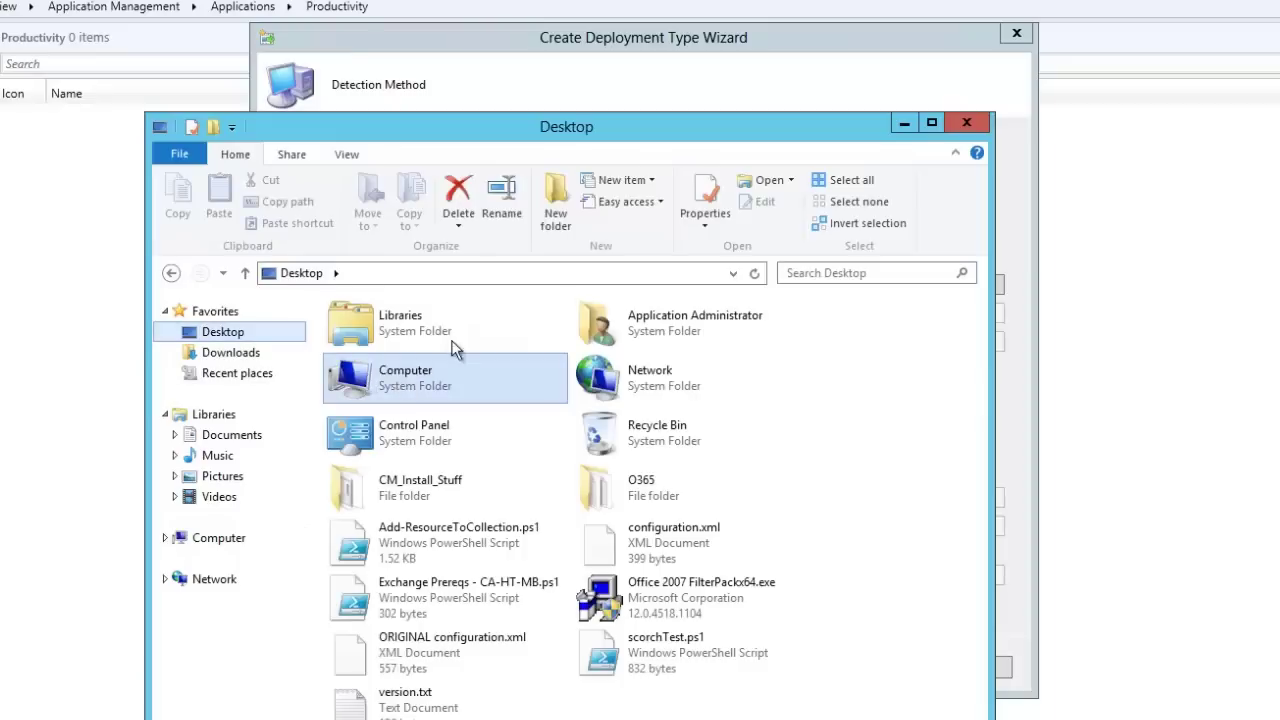
double_click(652, 497)
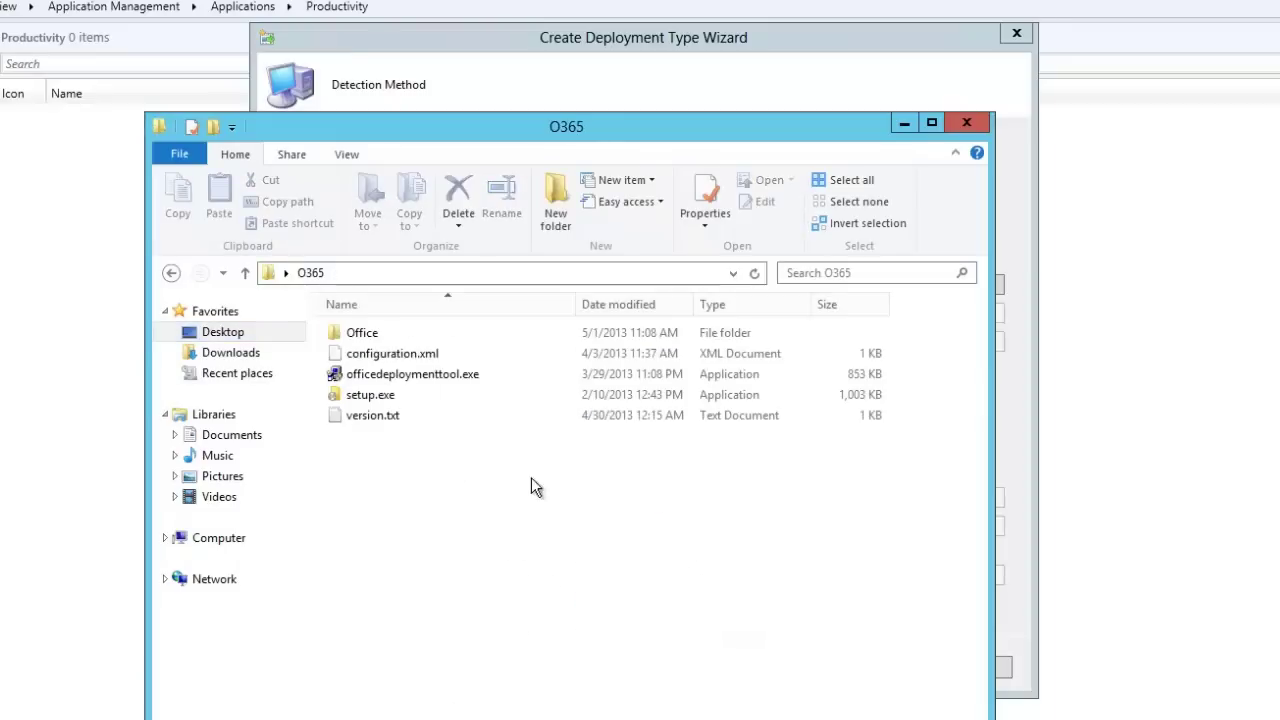
double_click(345, 414)
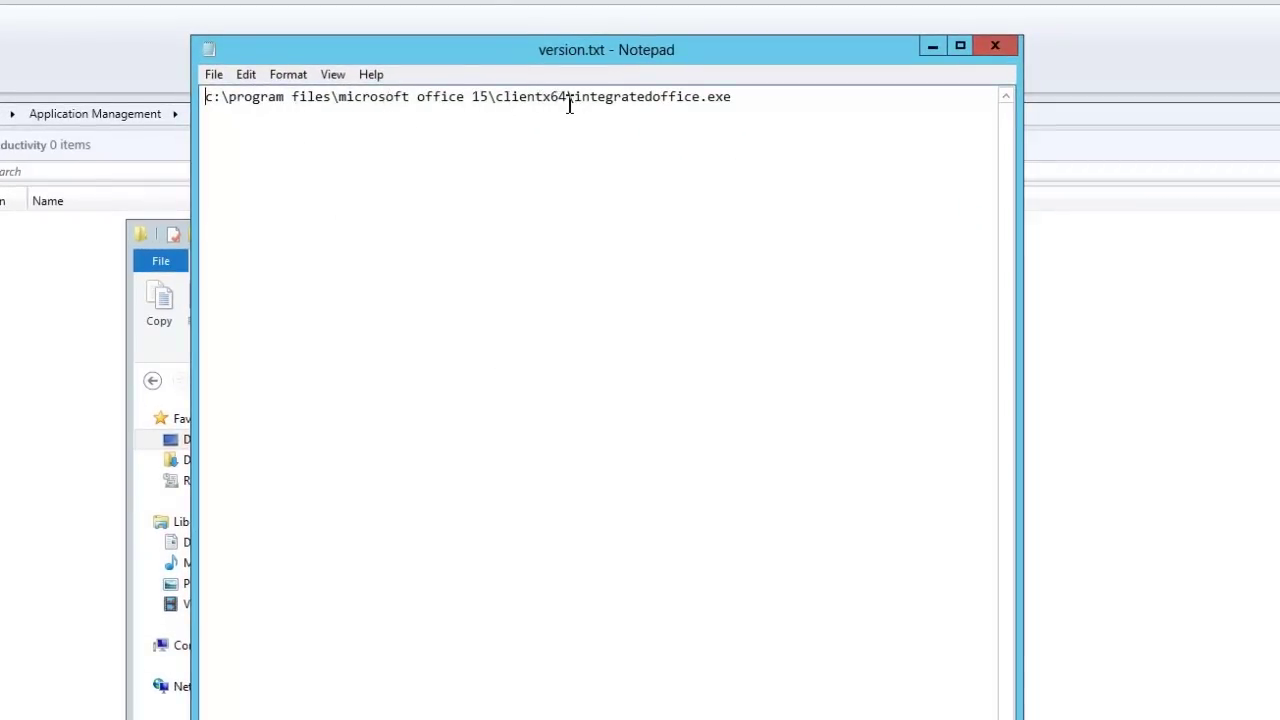
Copy the full path c:\program files\microsoft office 15\clientx64\integratedoffice.exe from version.txt.
drag(575, 97, 737, 99)
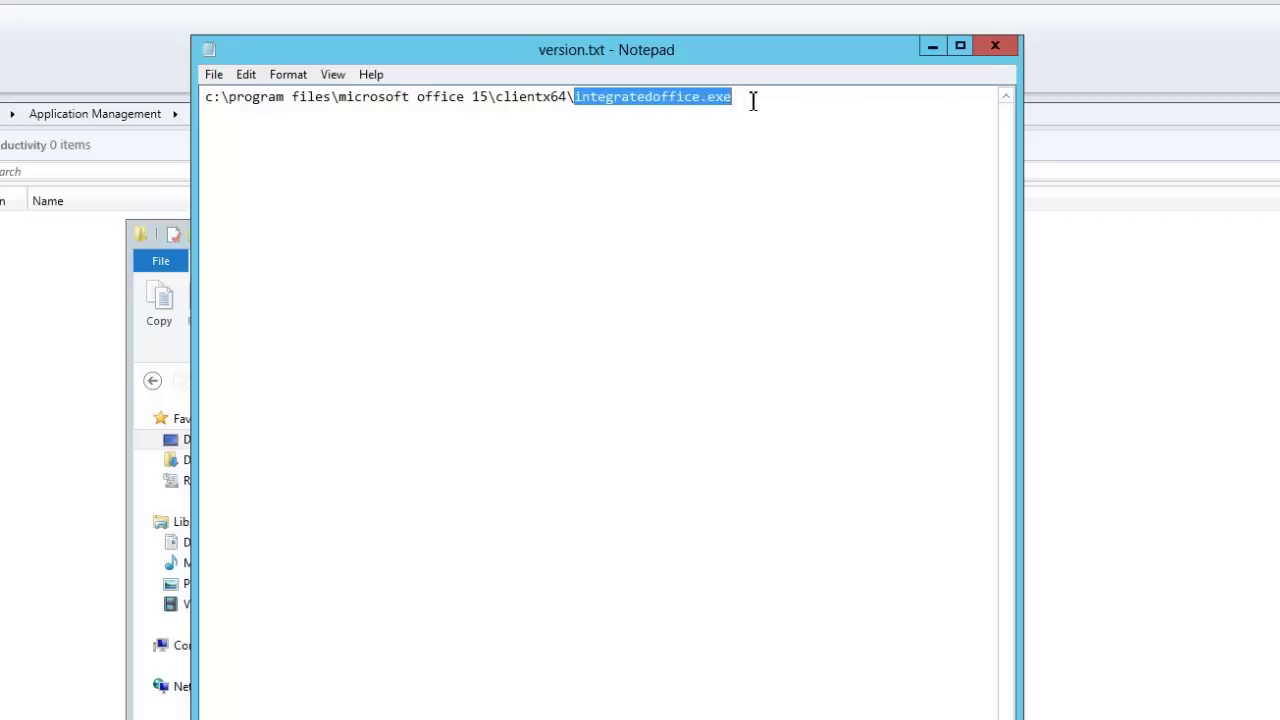
drag(753, 101, 200, 104)
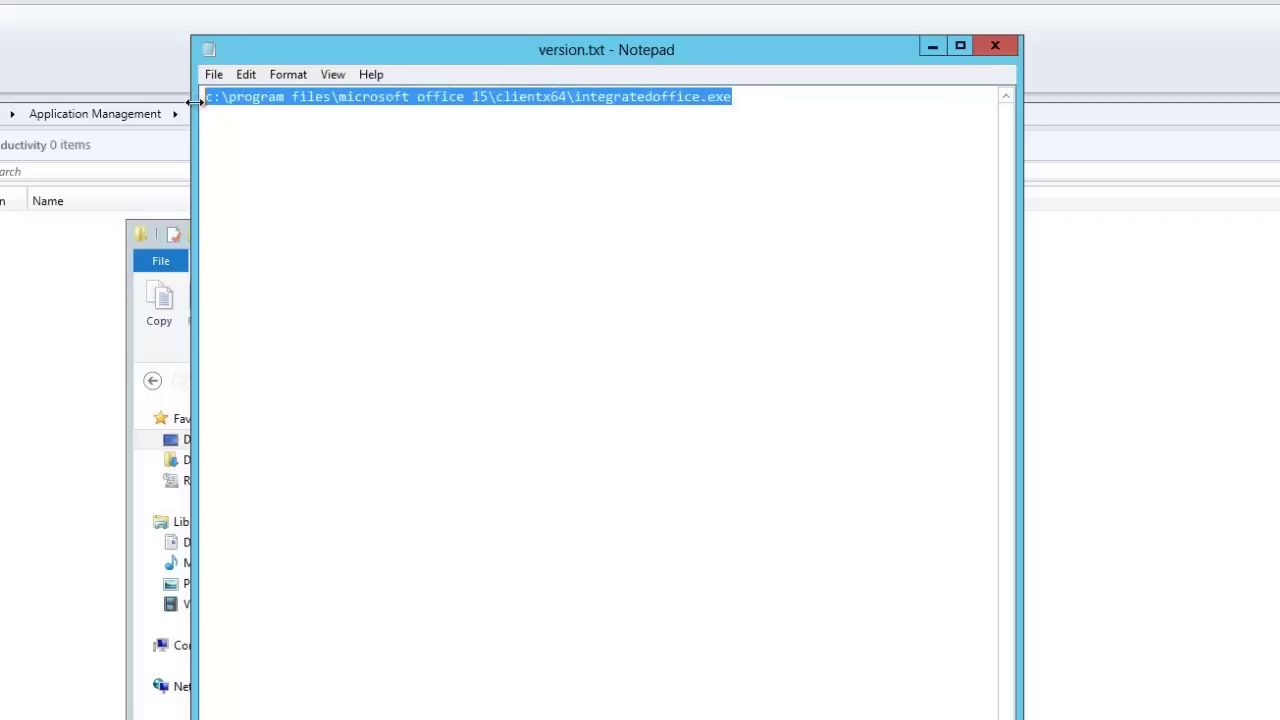
right_click(260, 98)
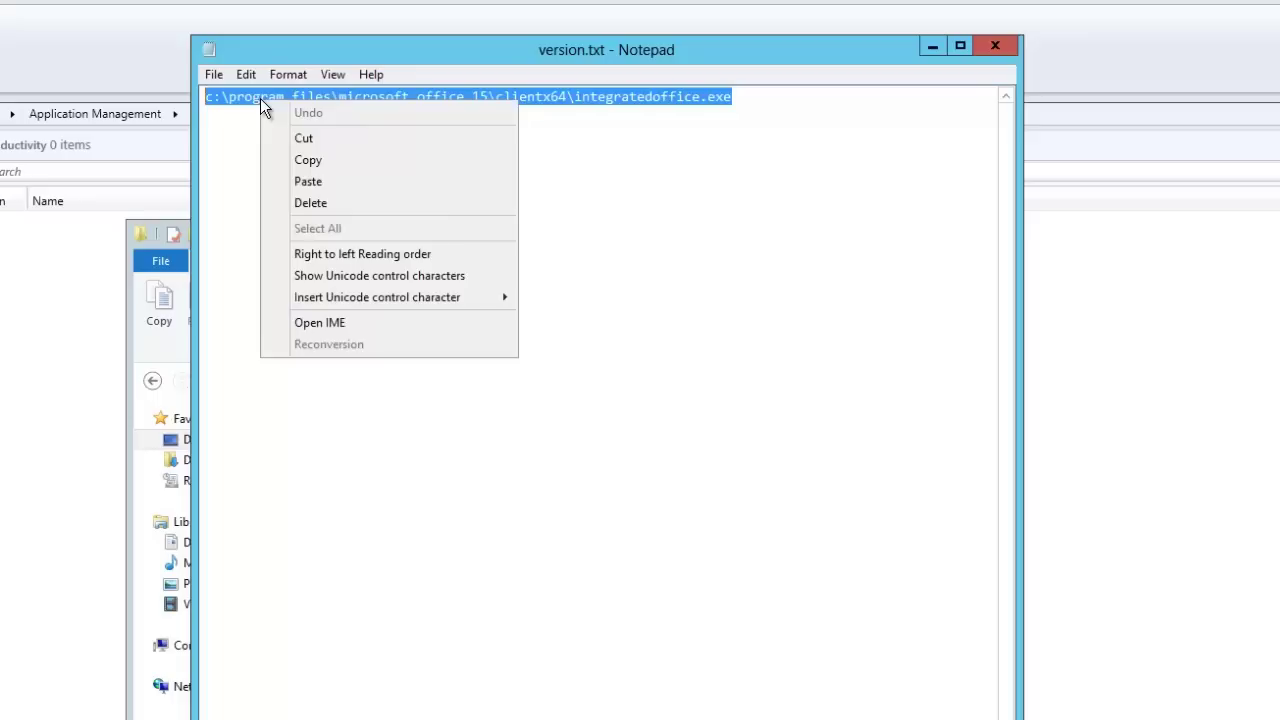
click(310, 160)
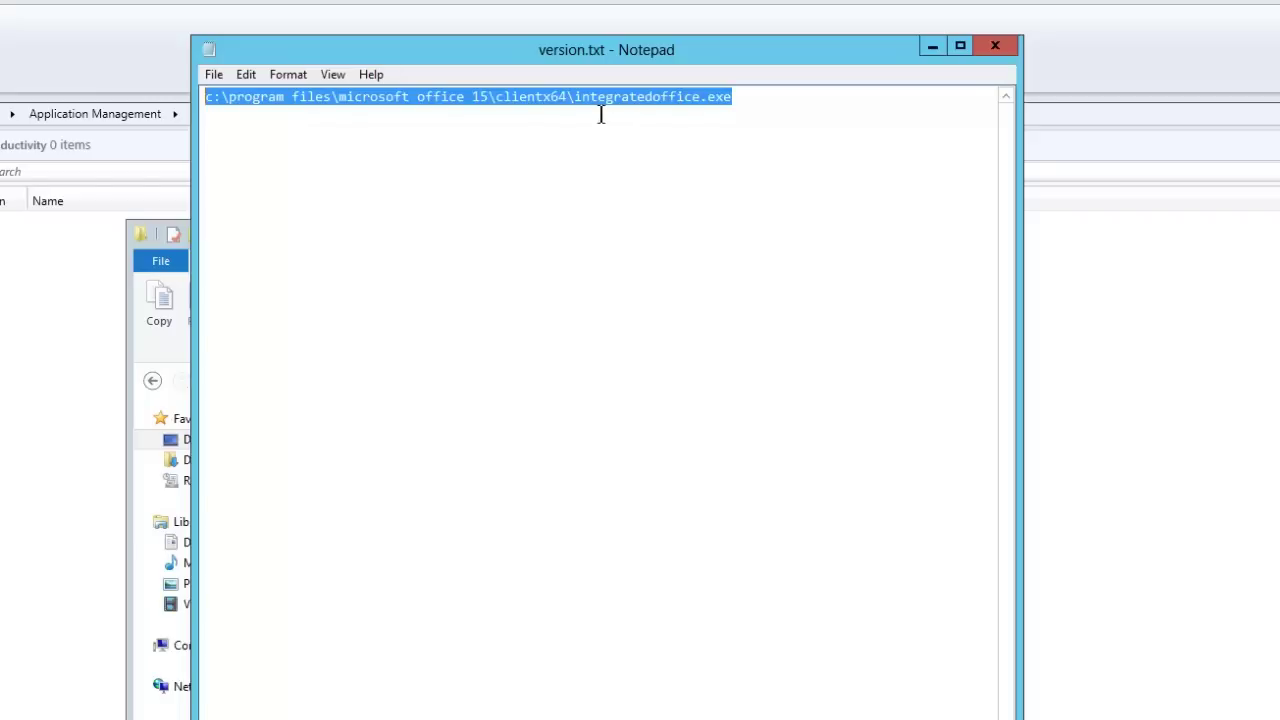
Minimize Notepad and File Explorer, and add a File System detection clause of type File to the deployment type.
click(940, 50)
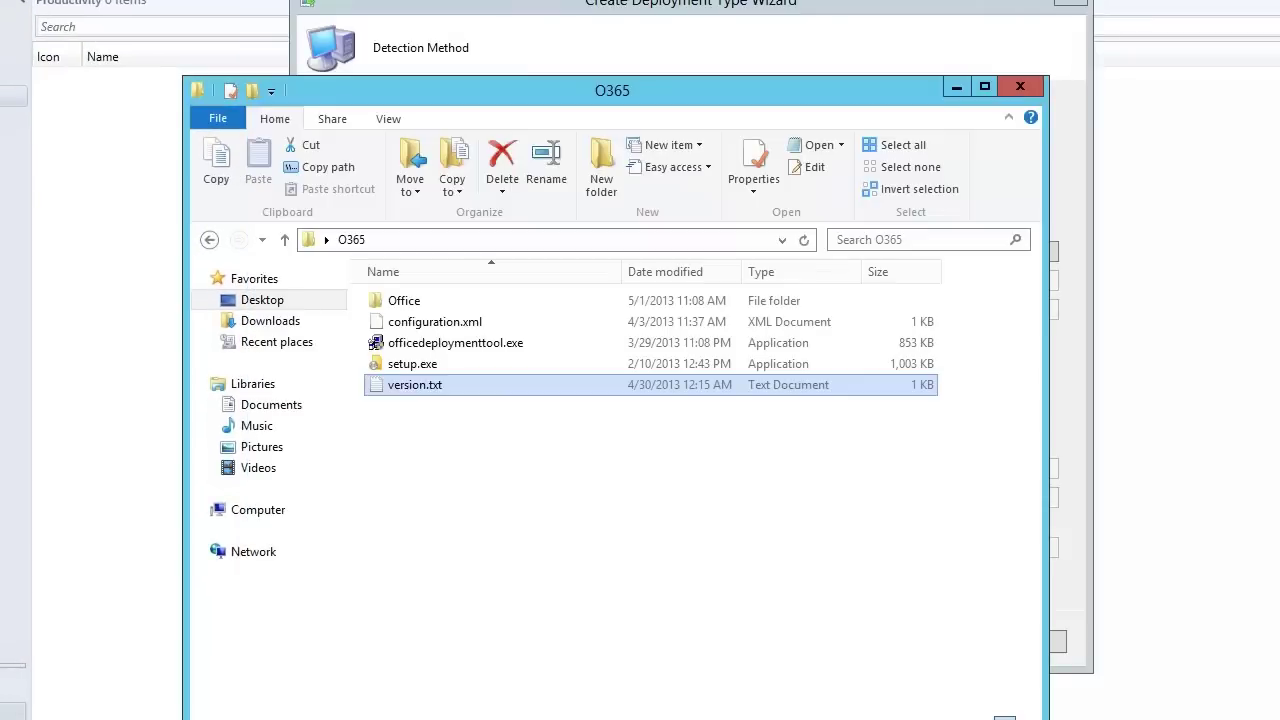
click(954, 86)
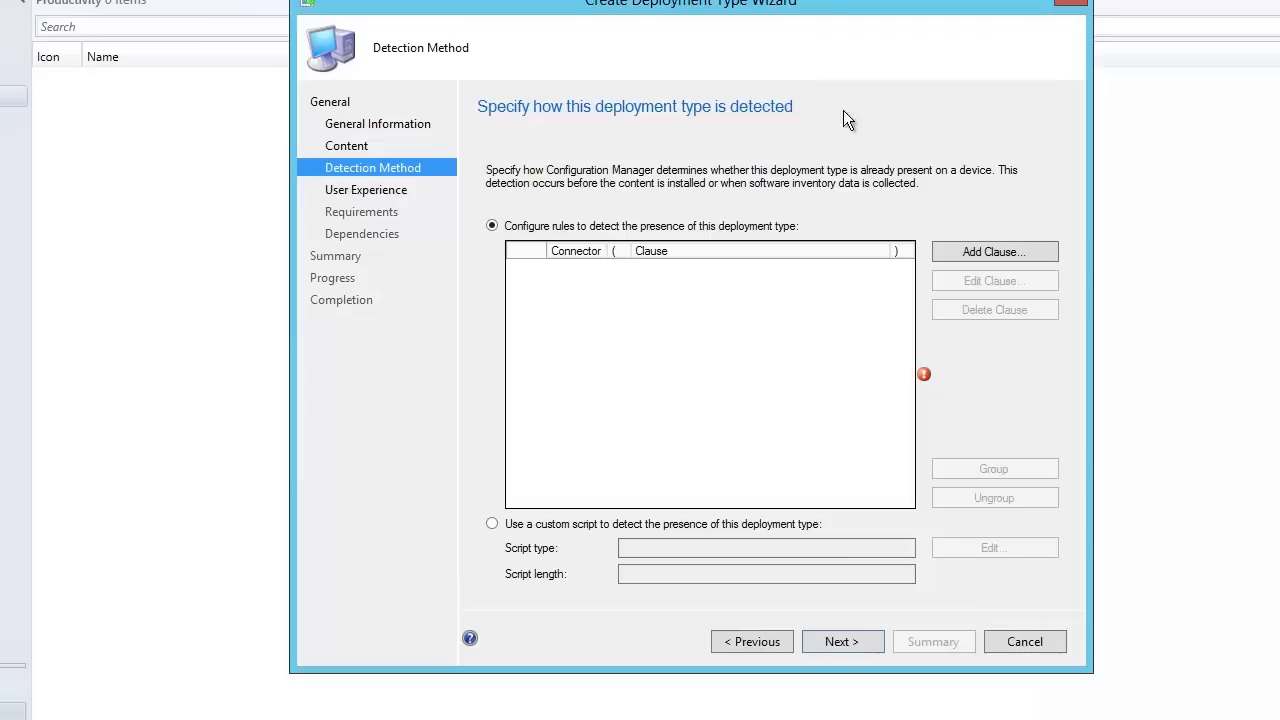
click(1001, 253)
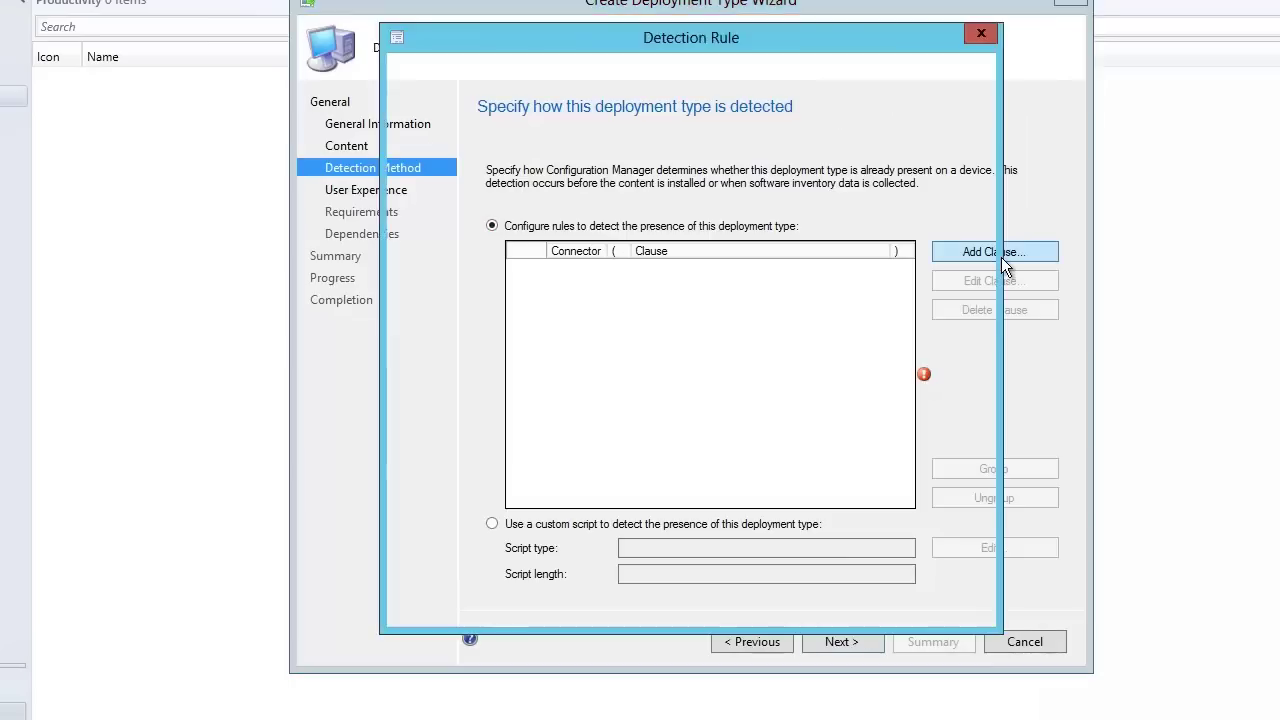
click(580, 113)
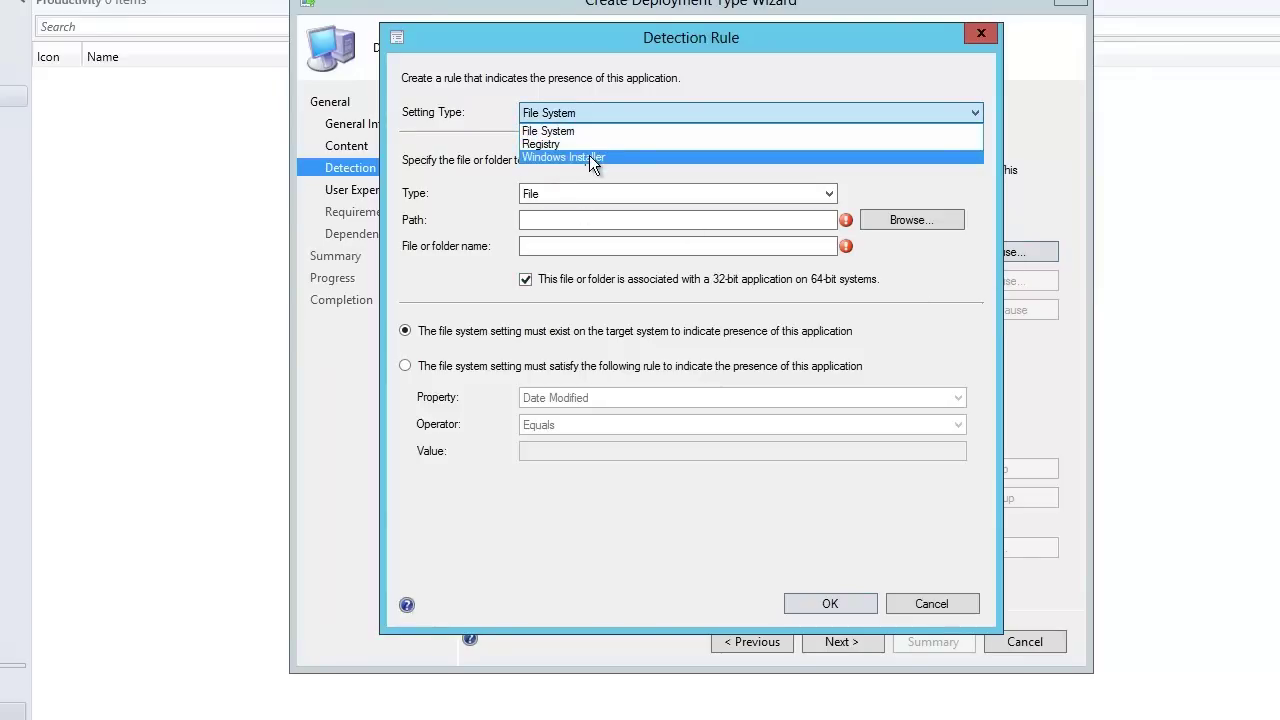
click(590, 131)
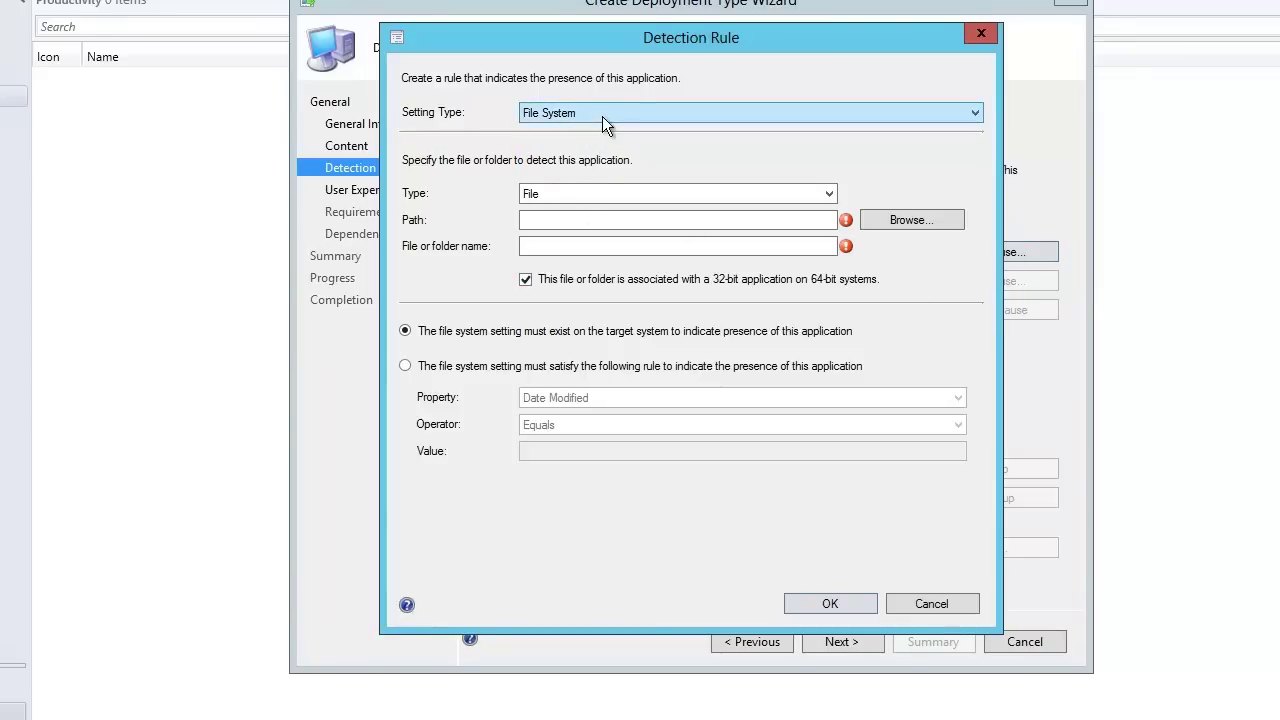
click(582, 194)
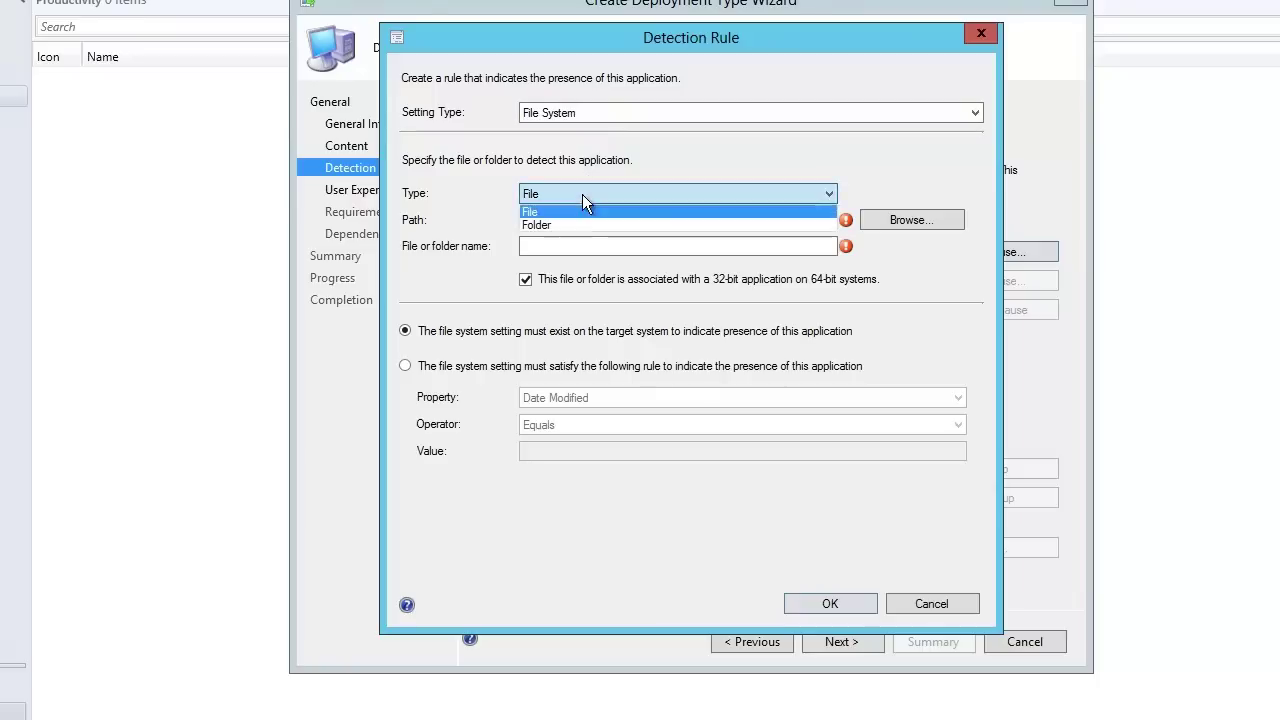
click(582, 194)
Look over the Windows Installer and Registry setting types and return the detection rule to File System.
click(599, 116)
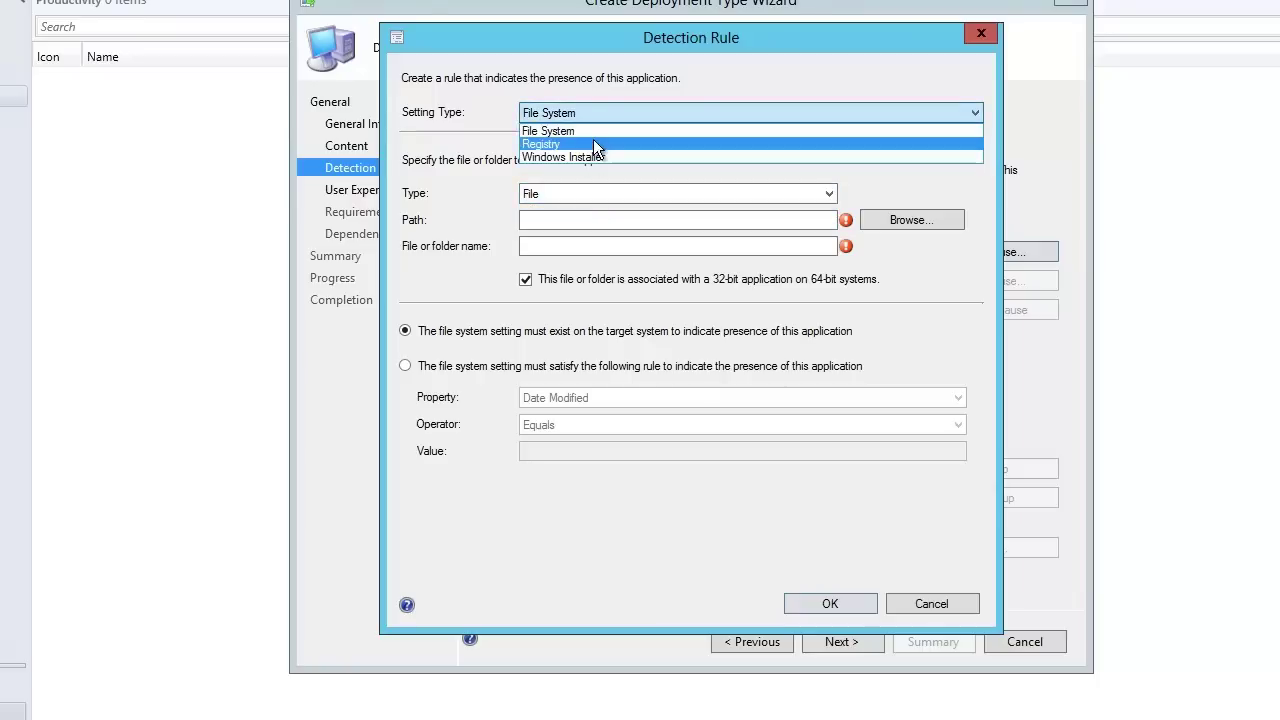
click(594, 157)
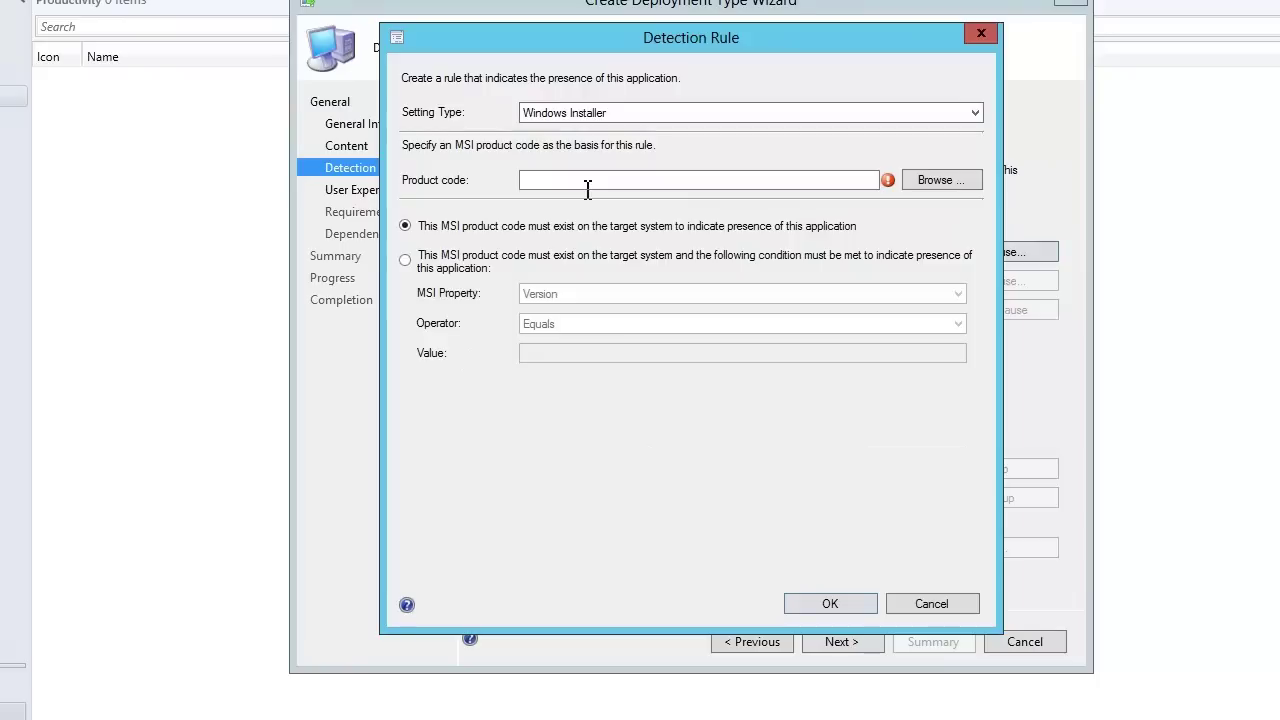
click(560, 117)
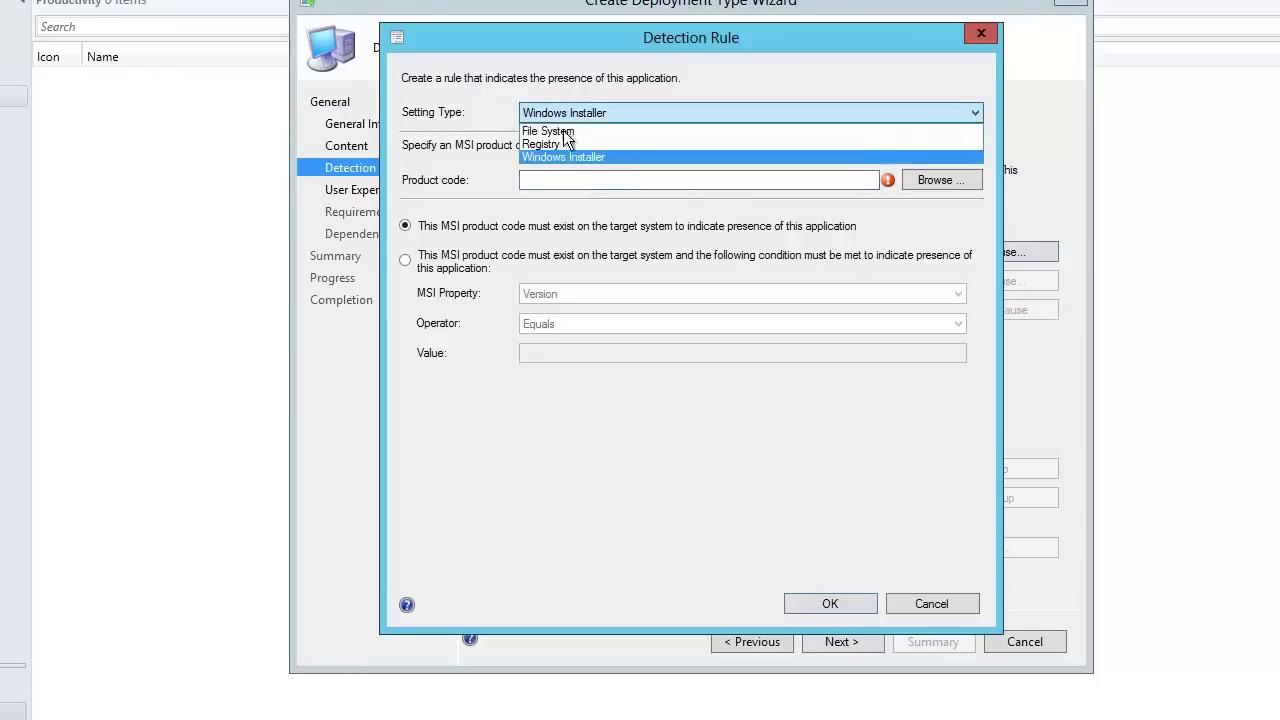
click(567, 148)
click(564, 108)
click(567, 130)
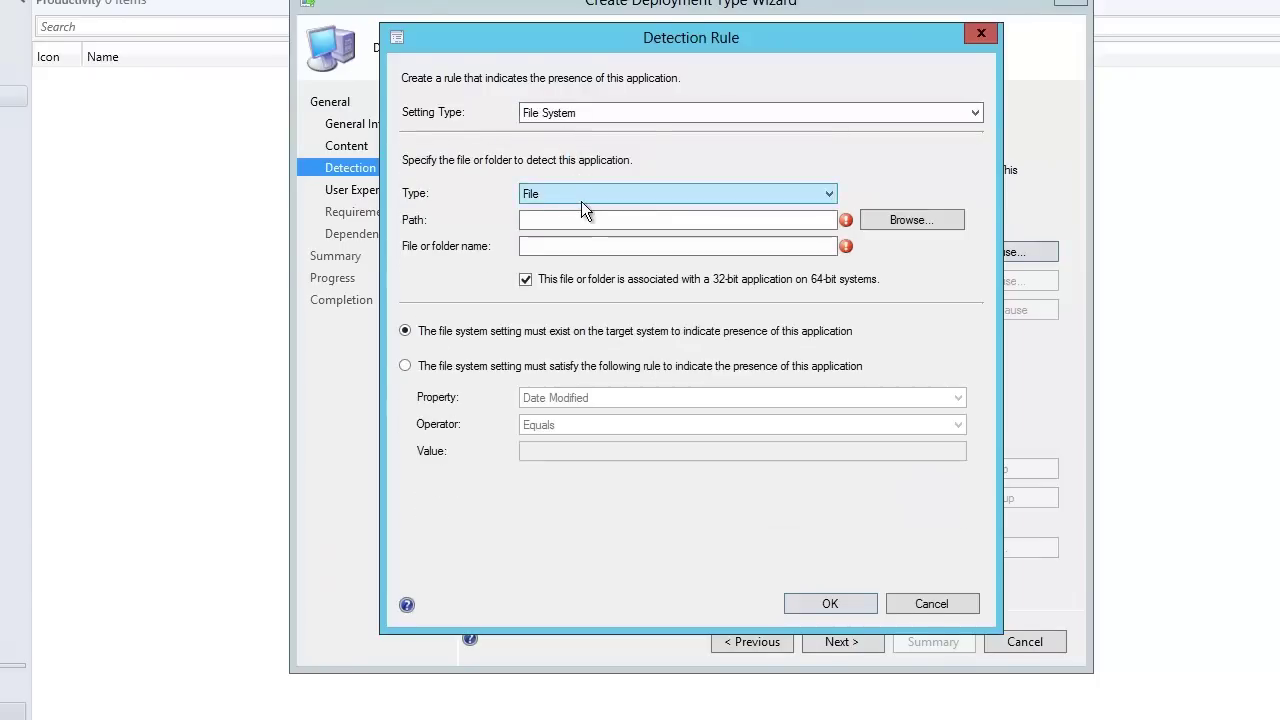
Set the rule's path to c:\program files\microsoft office 15\clientx64\ and file name to integratedoffice.exe, and confirm the rule.
click(581, 201)
click(576, 232)
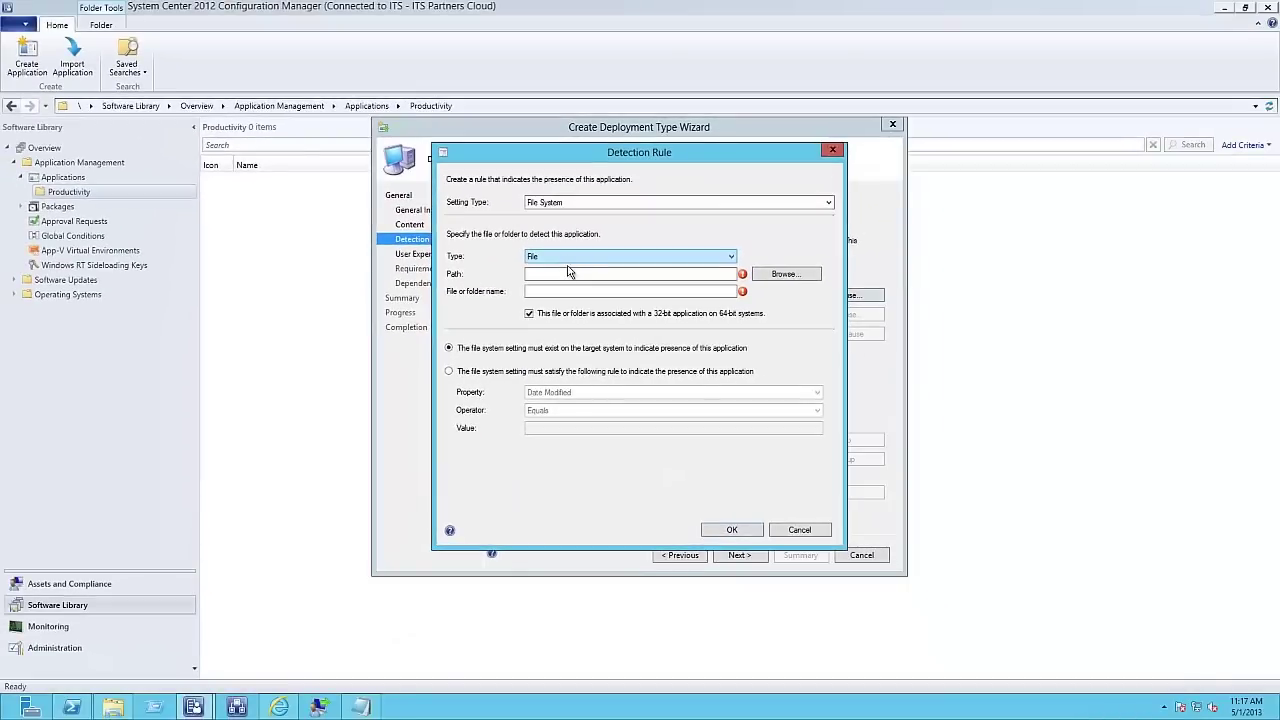
click(571, 272)
text(c:\program files\microsoft office 15\clientx64\integratedoffice.exe)
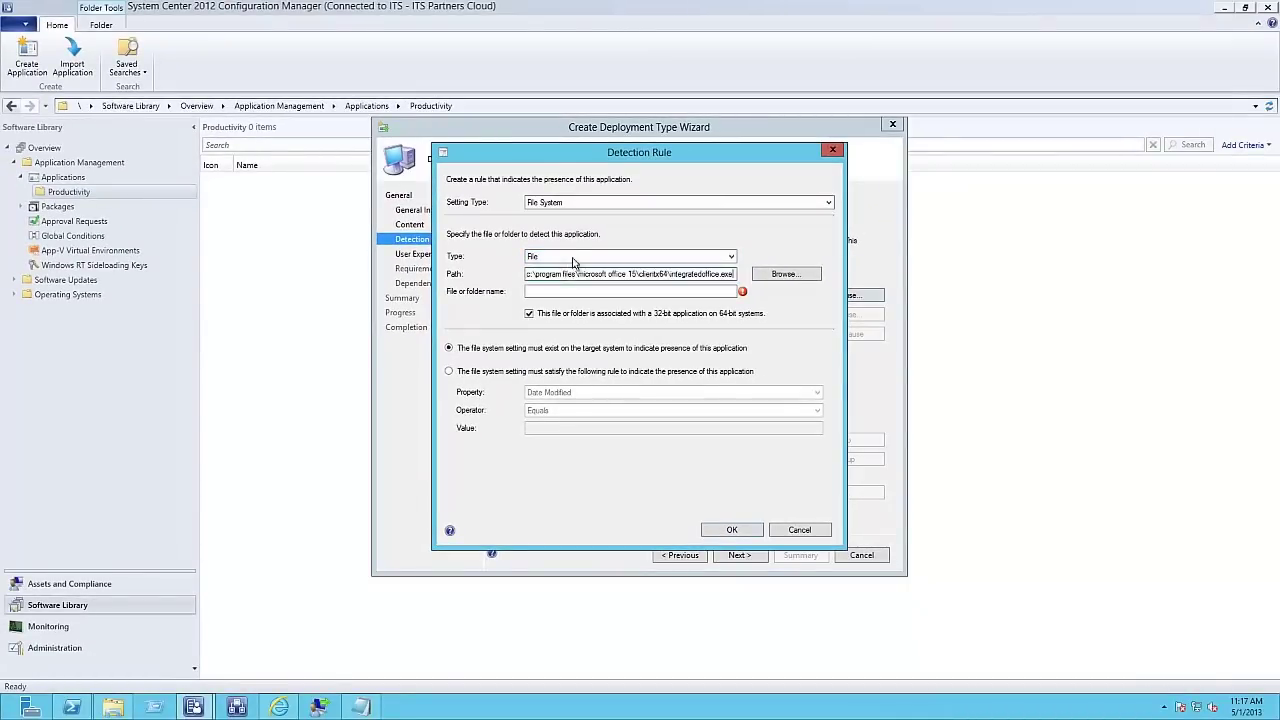
key(ctrl+shift+Left)
key(ctrl+c)
key(BackSpace)
click(700, 291)
key(ctrl+v)
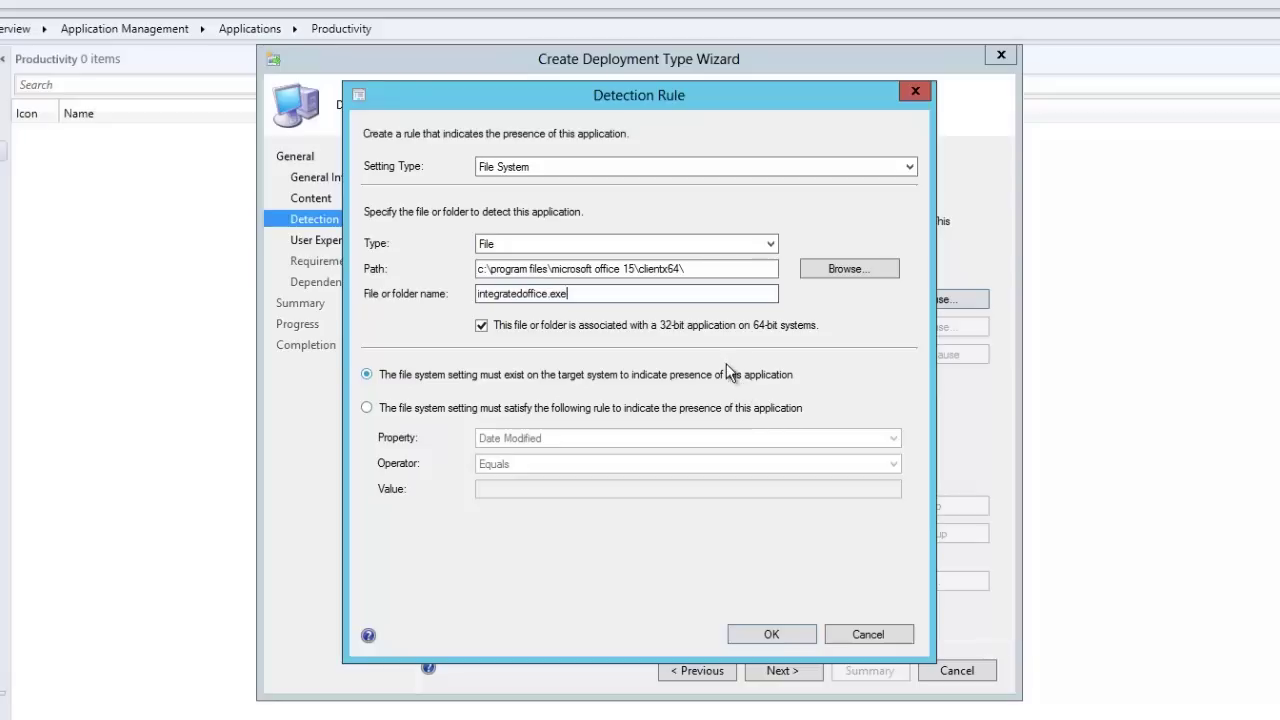
click(766, 634)
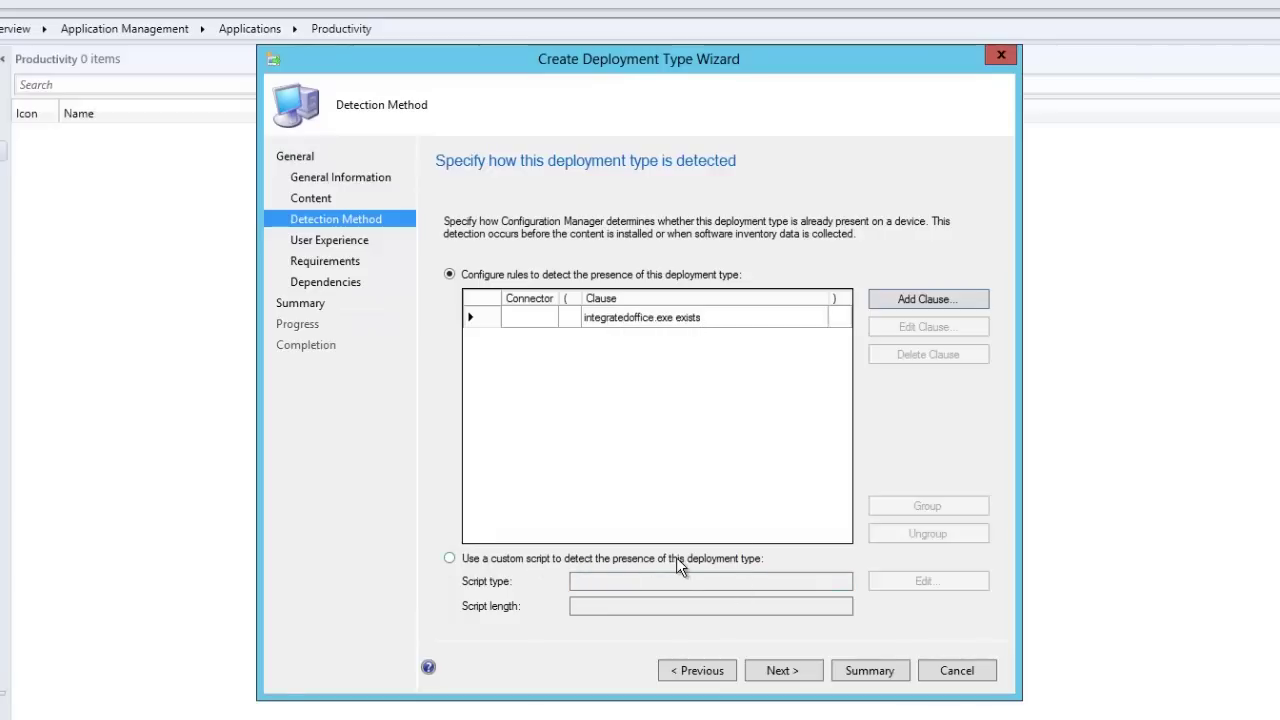
Continue to User Experience, compare Install for system with its logon requirements, and leave the installation behavior at Install for user.
click(782, 672)
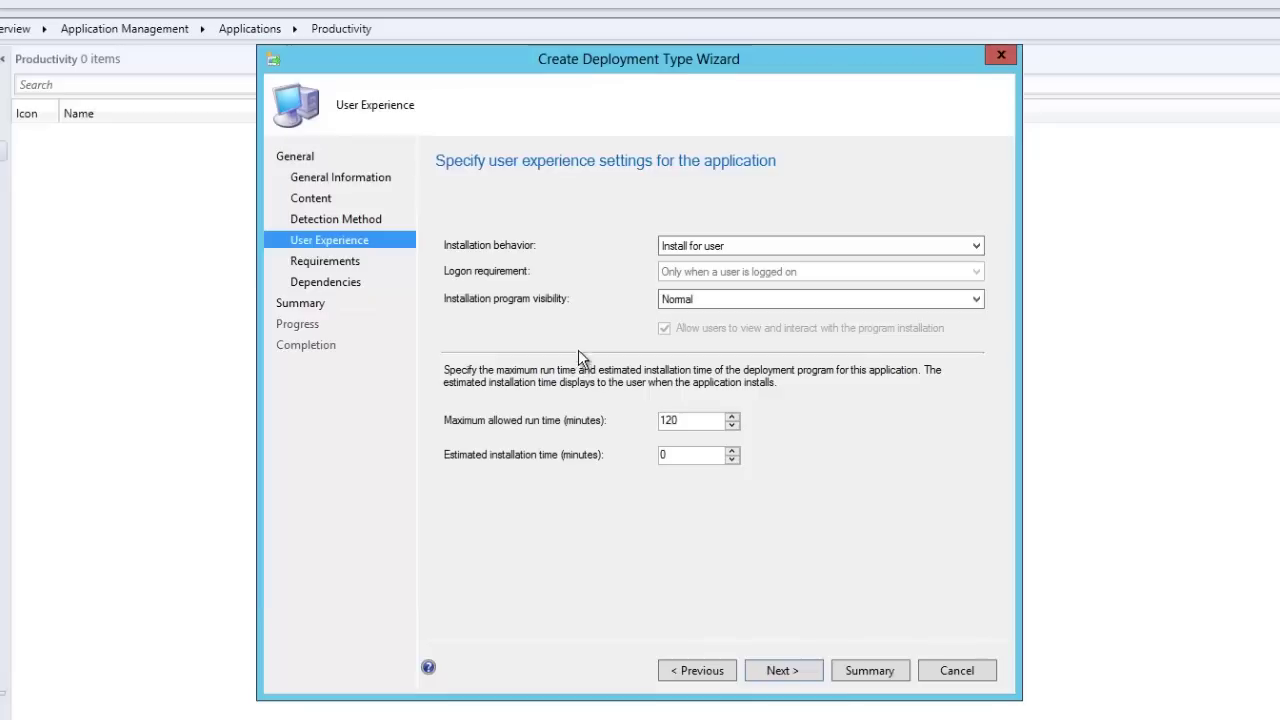
click(767, 251)
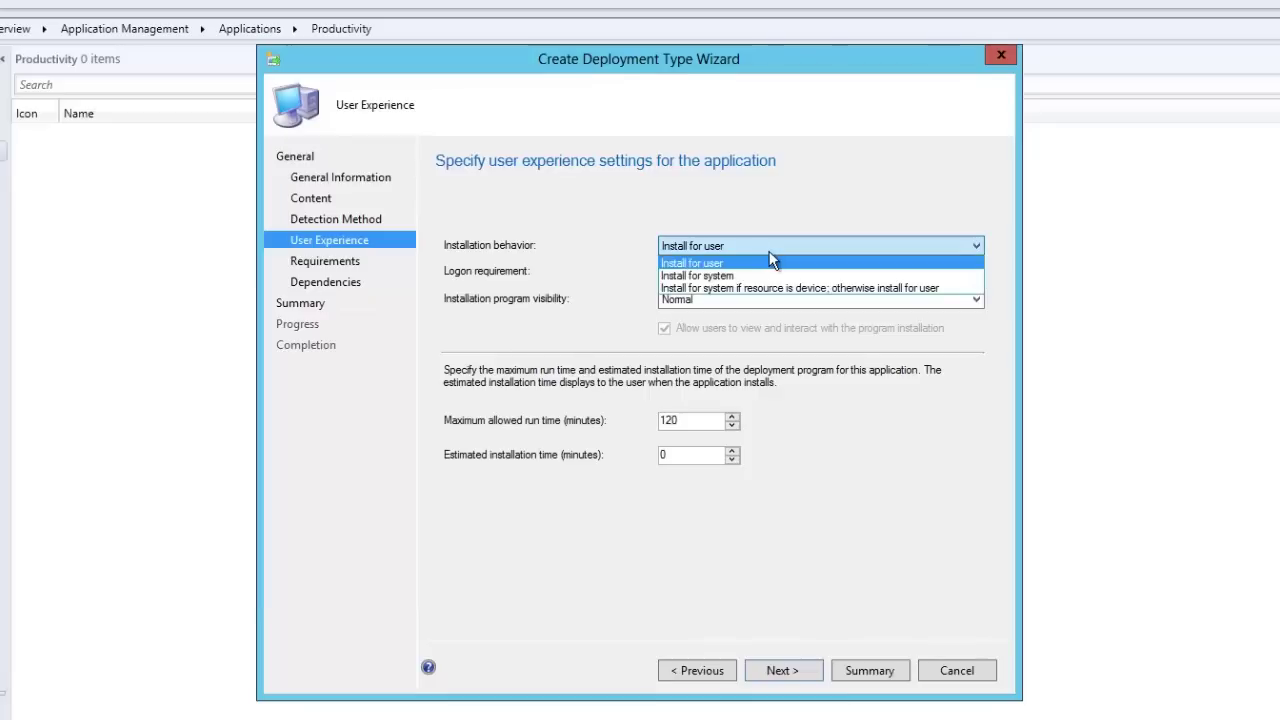
click(773, 262)
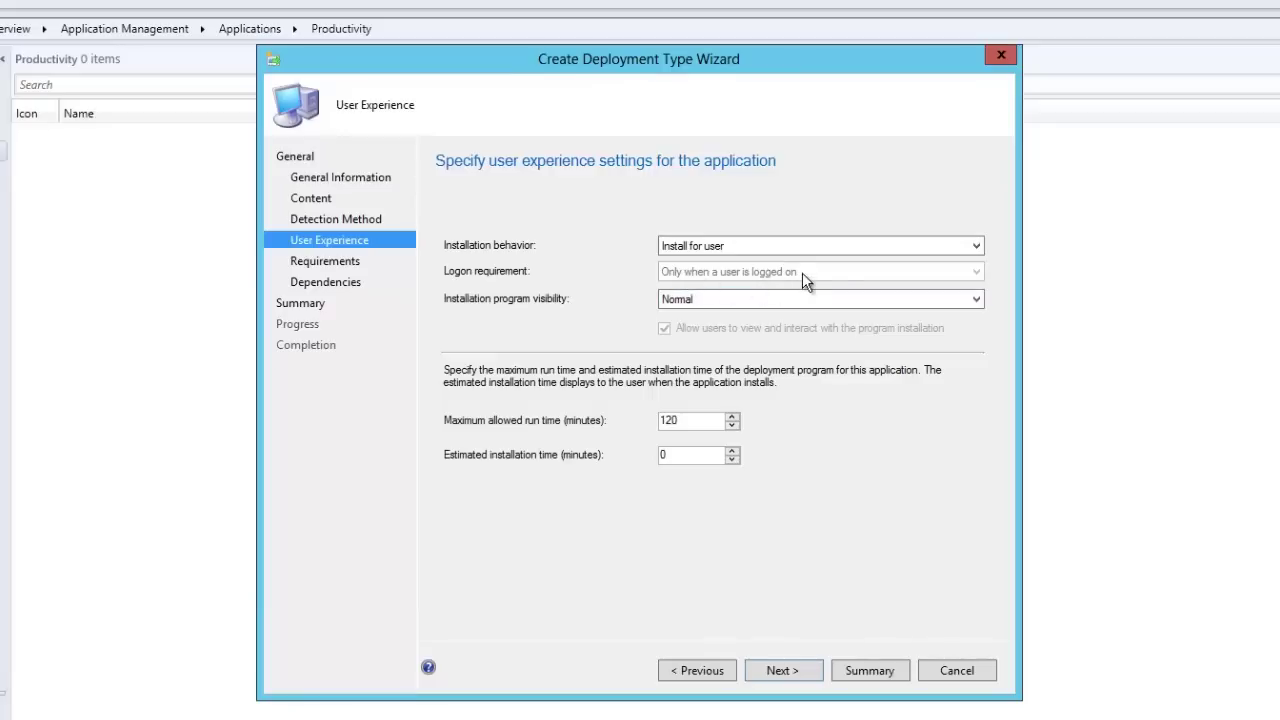
click(719, 245)
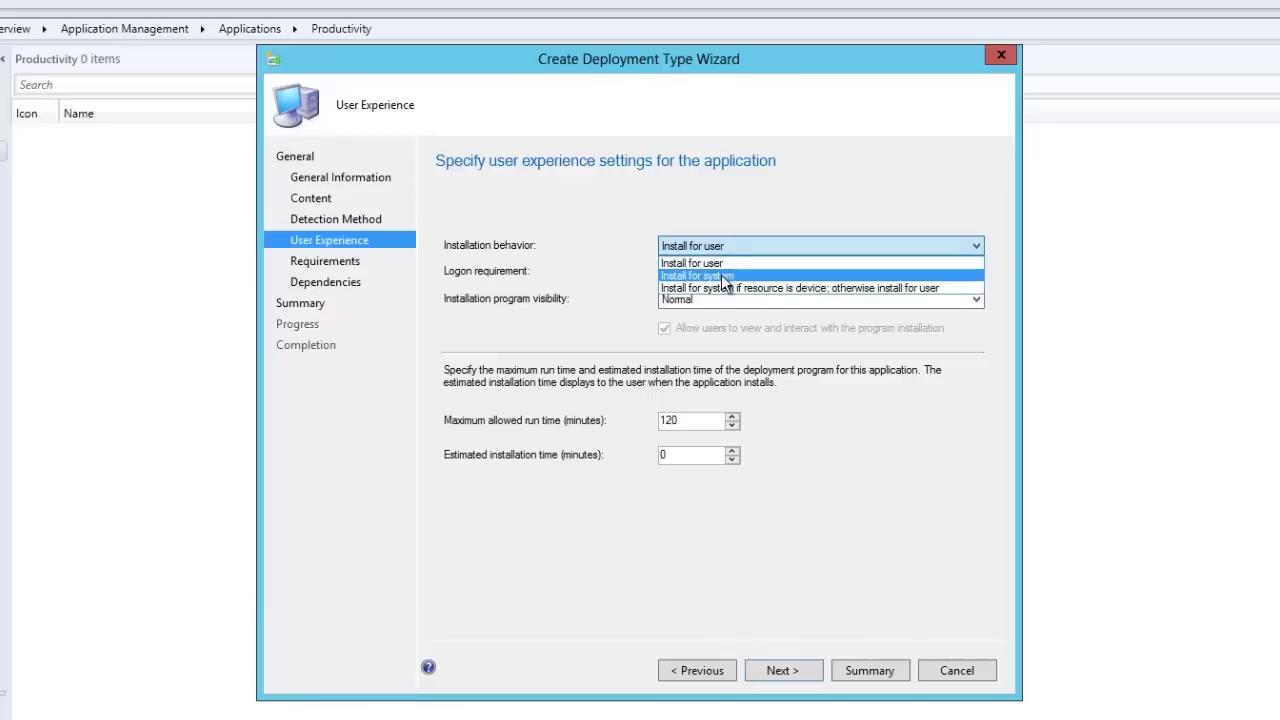
click(726, 276)
click(779, 277)
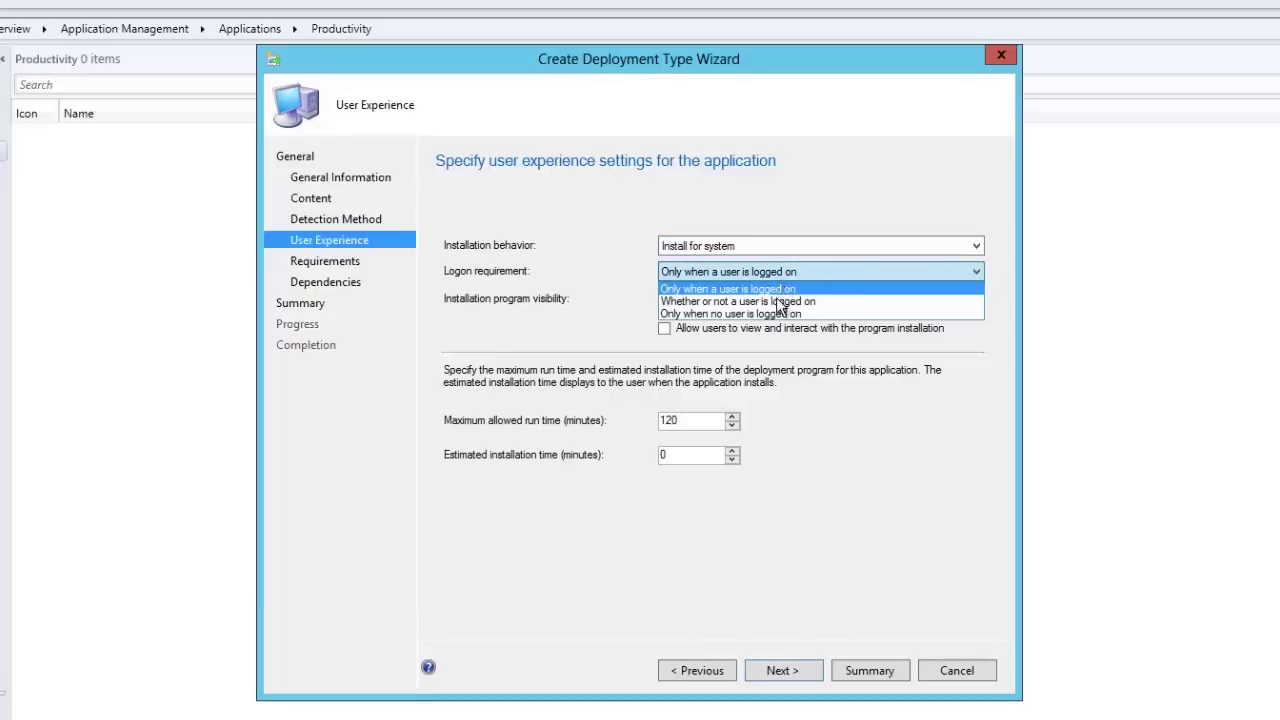
click(781, 250)
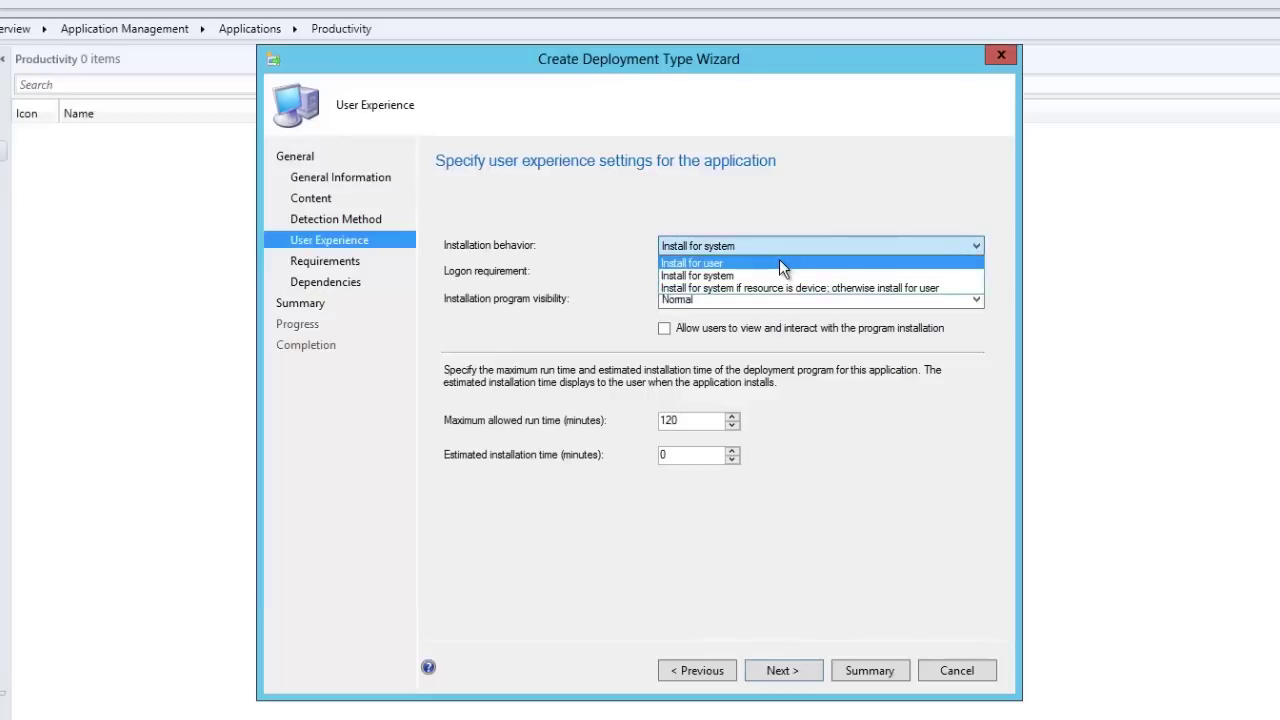
click(779, 259)
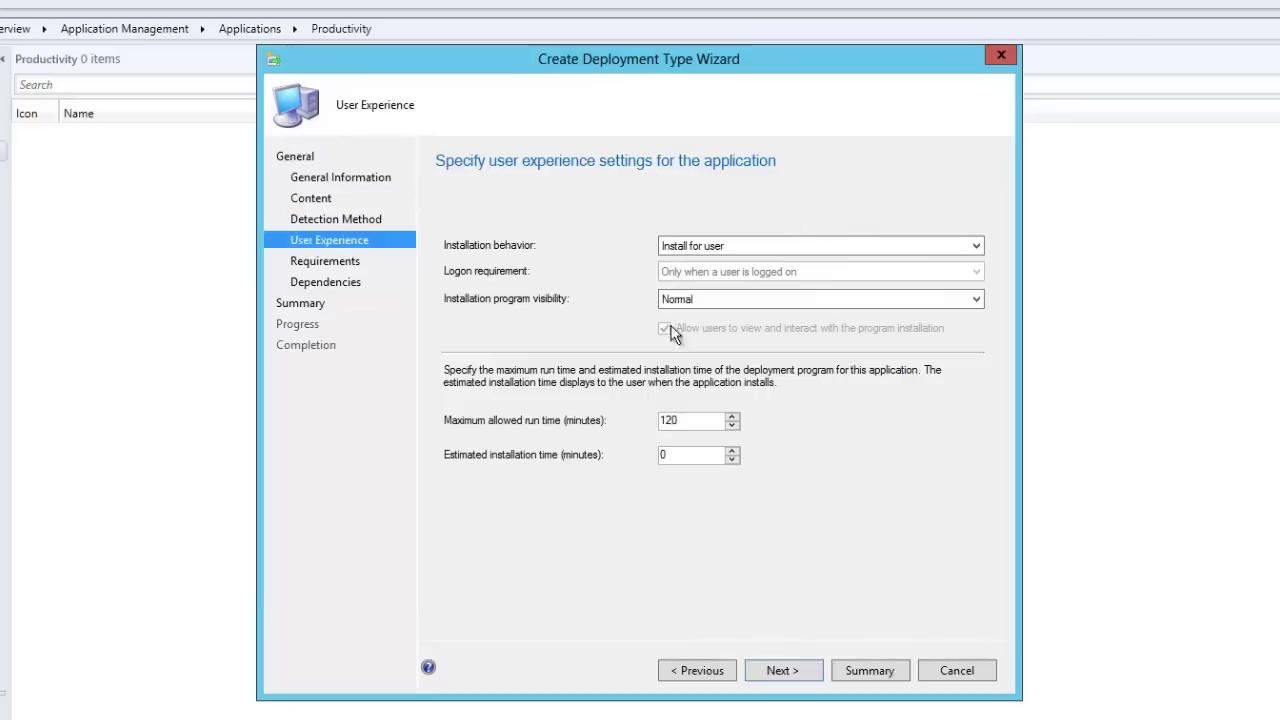
Continue to the Requirements page and start adding a new requirement.
click(775, 678)
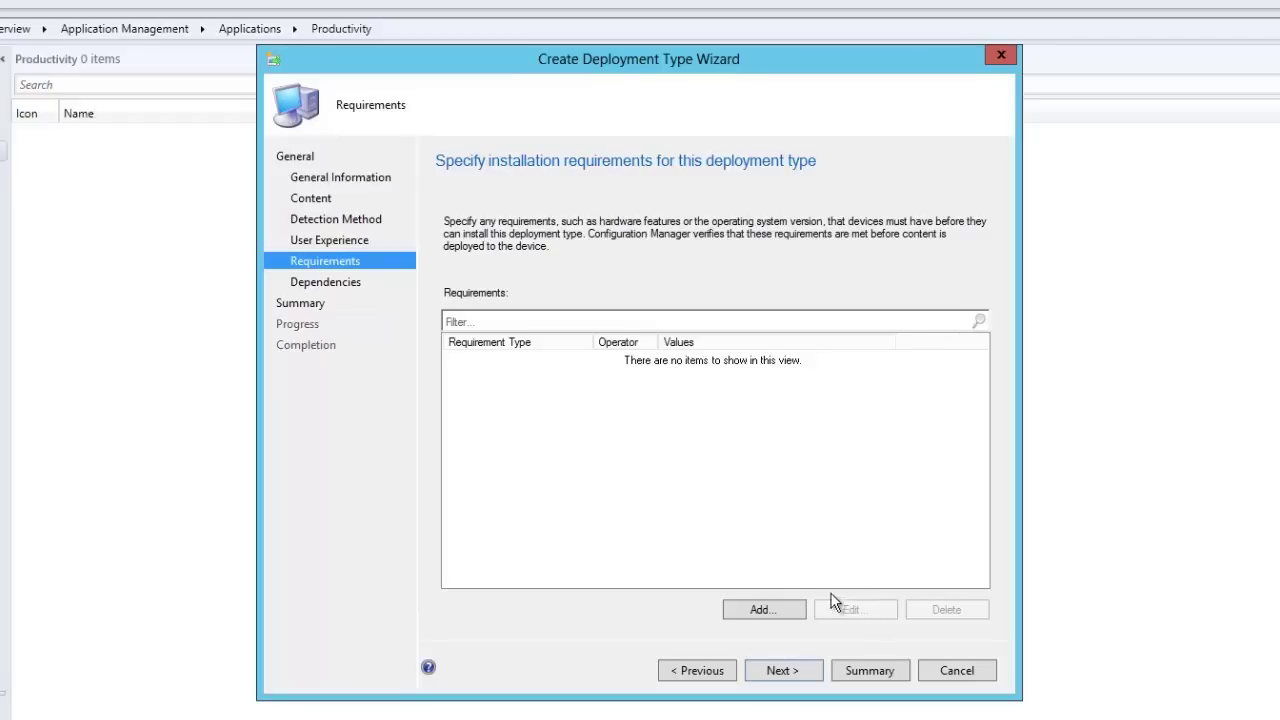
click(771, 614)
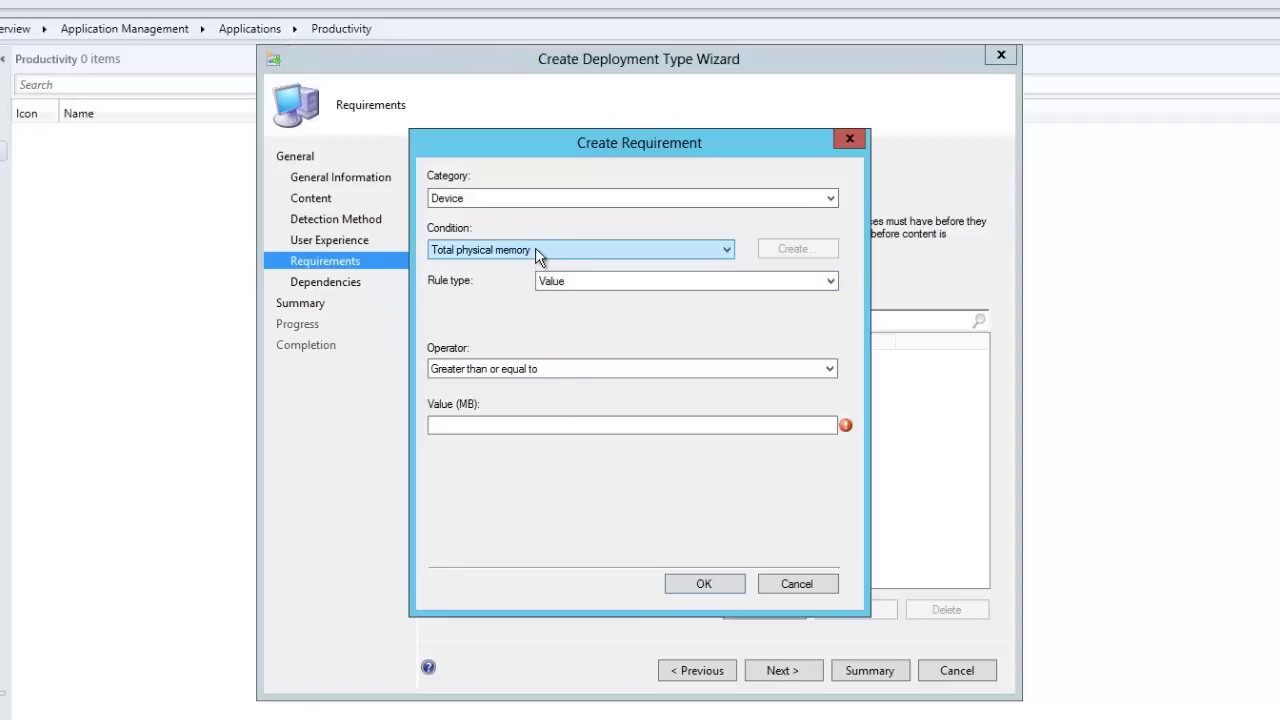
Define the Device requirement as total physical memory greater than 4096 MB.
click(523, 368)
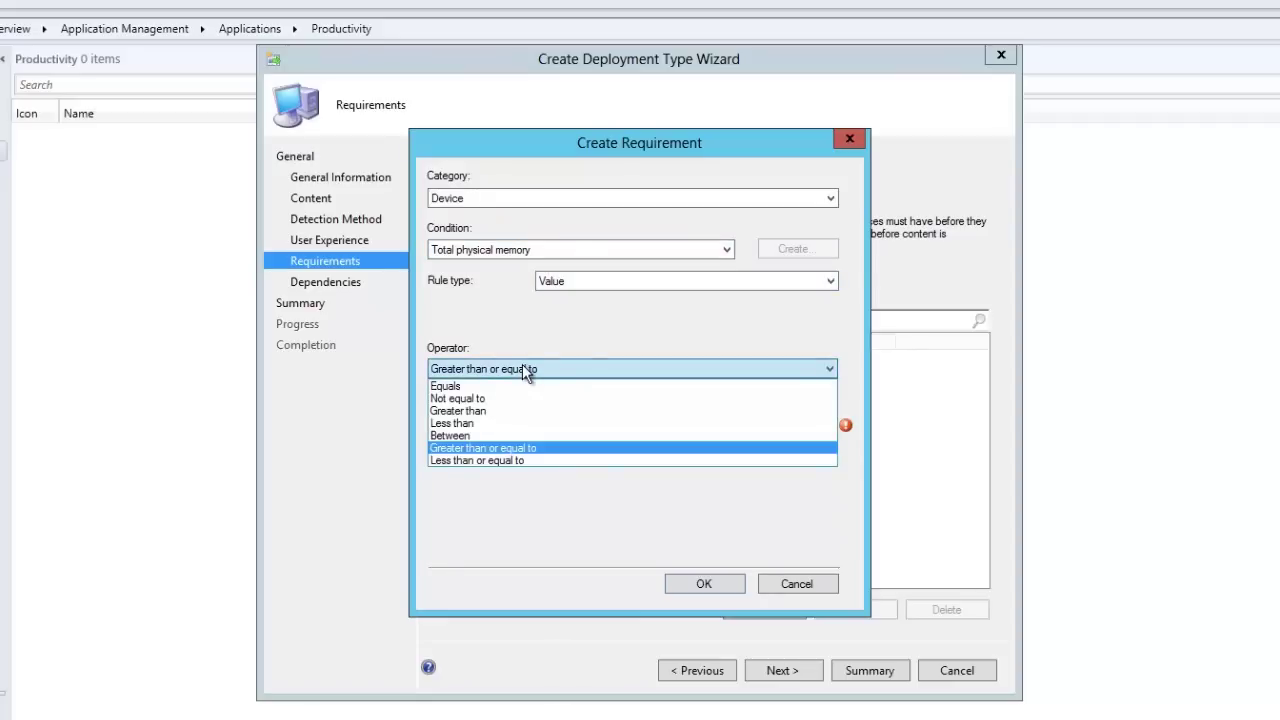
click(563, 410)
click(534, 424)
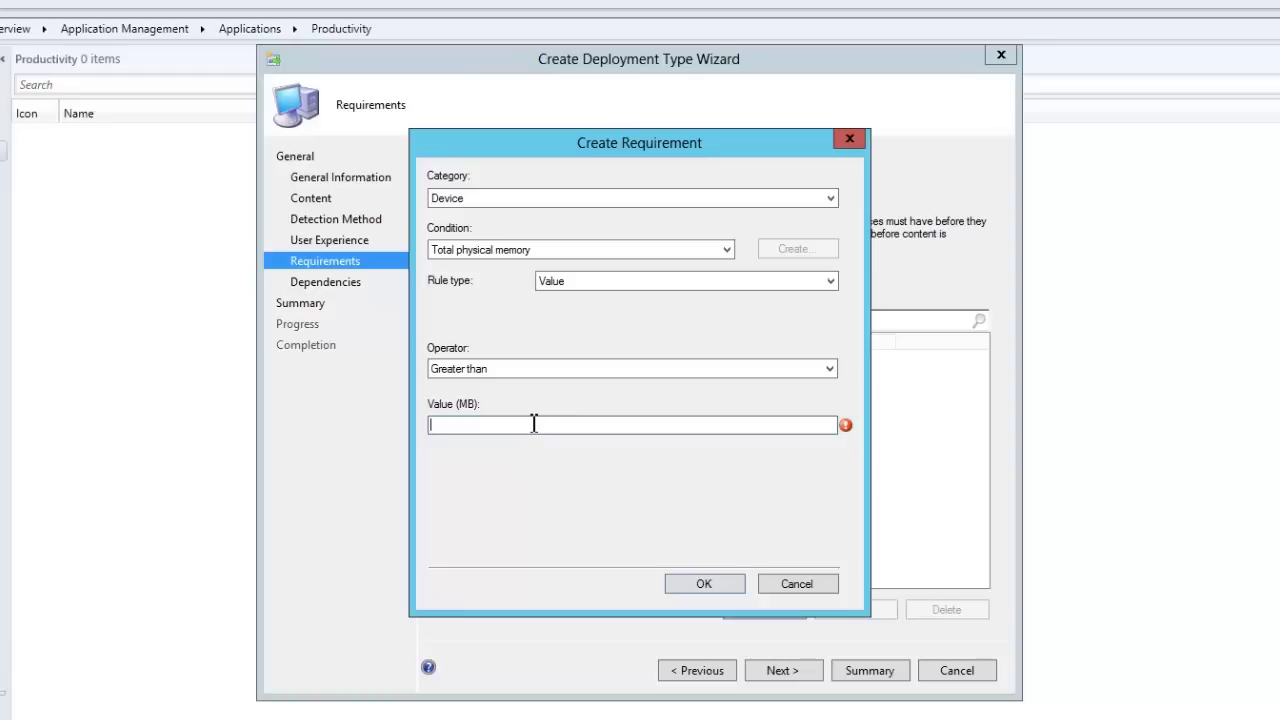
text(4096)
Switch the requirement to the User category's Primary device condition and review its operator Equals and value True.
click(509, 198)
click(514, 197)
click(514, 202)
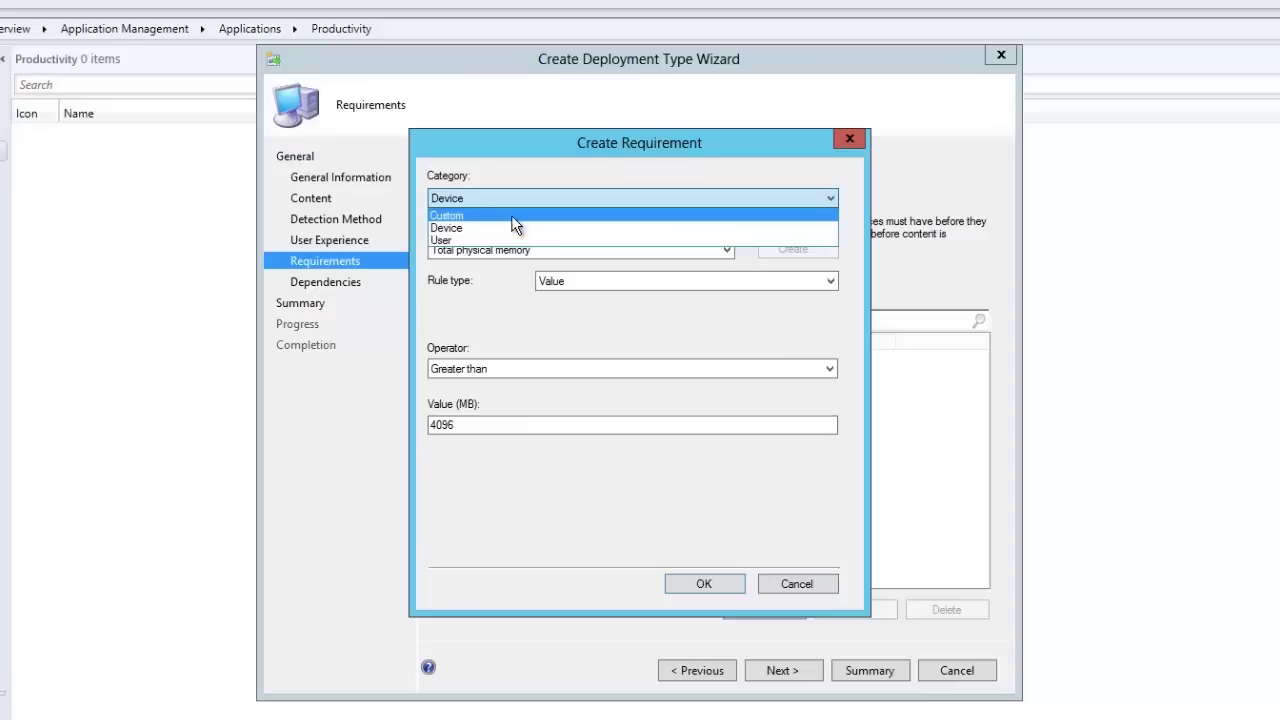
click(492, 241)
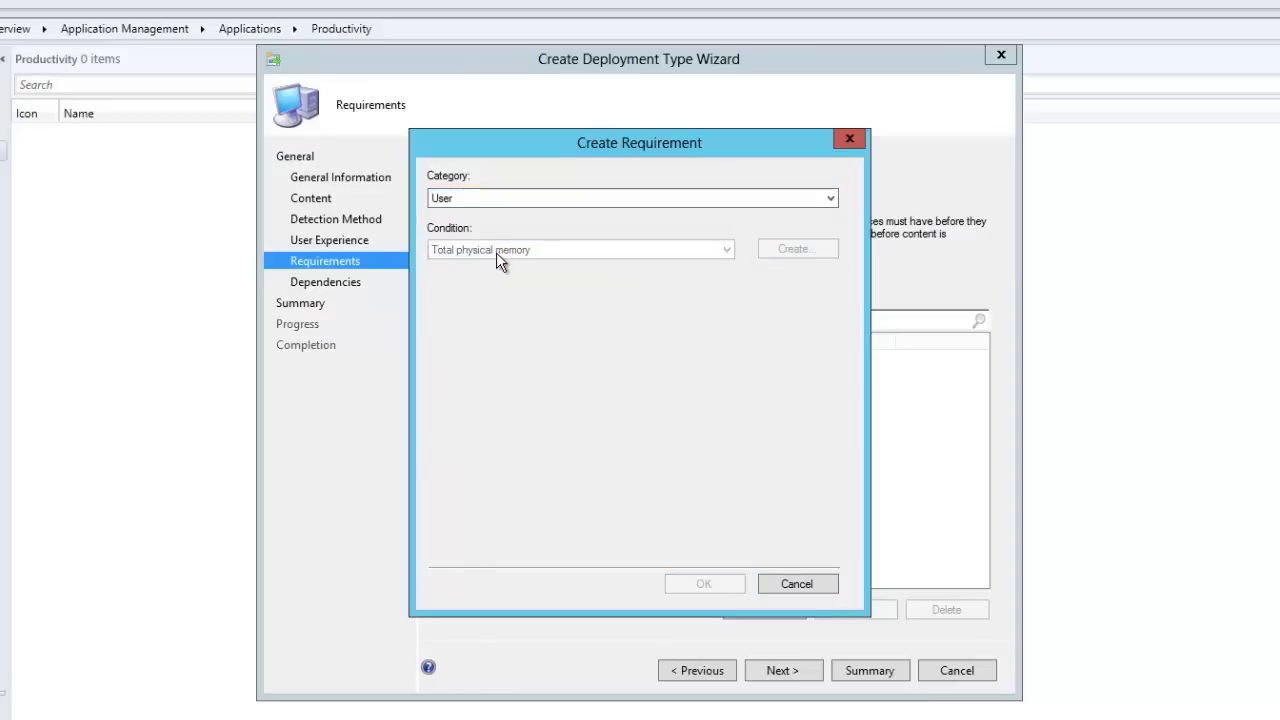
click(552, 249)
click(552, 249)
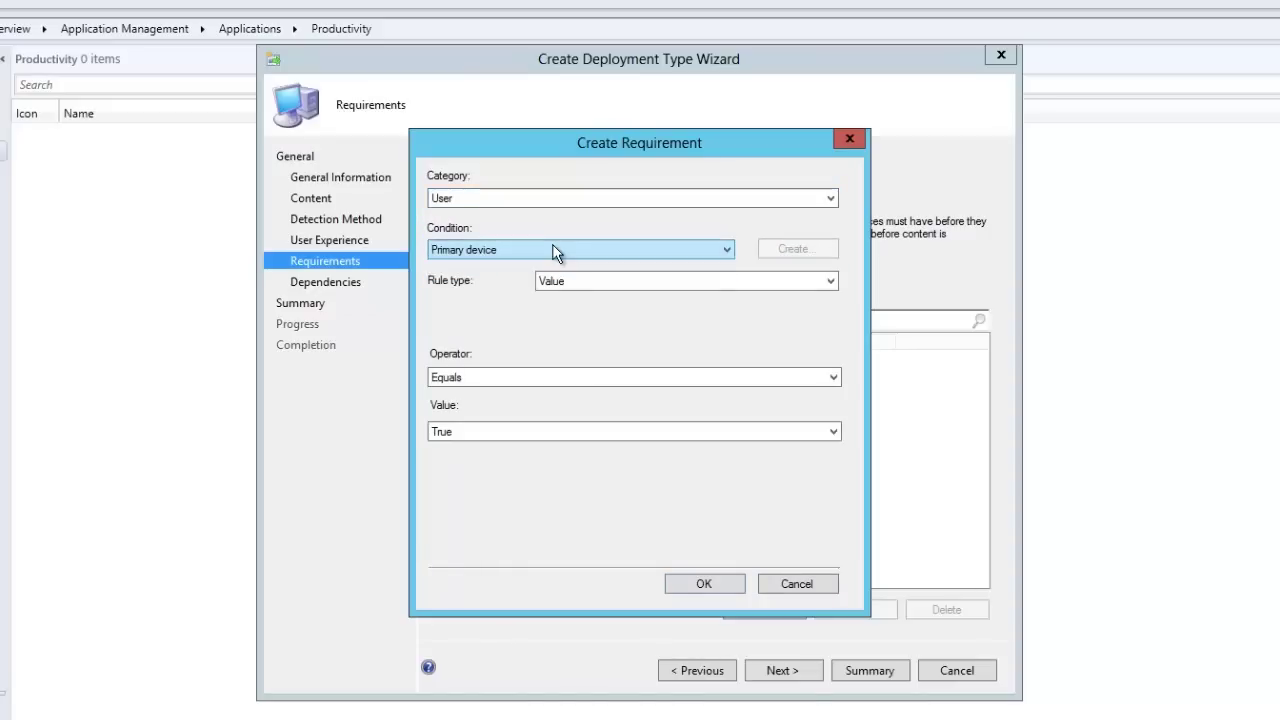
click(555, 257)
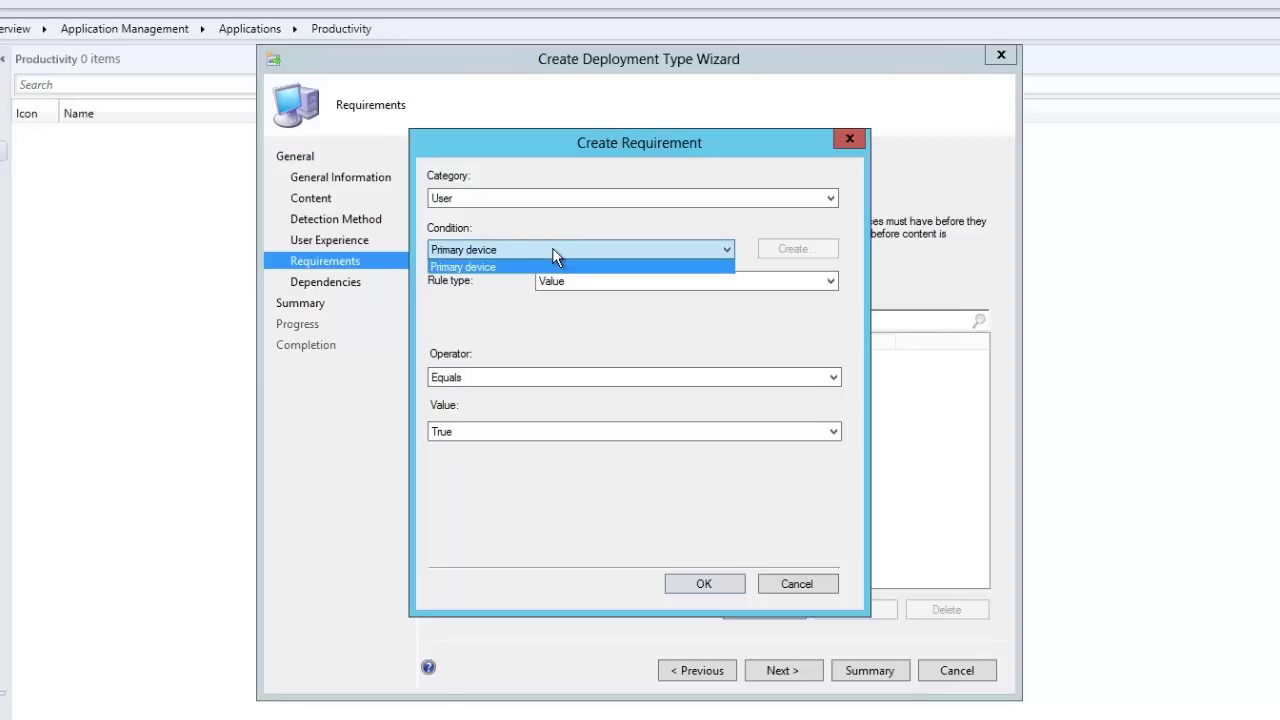
click(555, 257)
click(490, 377)
click(490, 377)
click(490, 432)
click(490, 432)
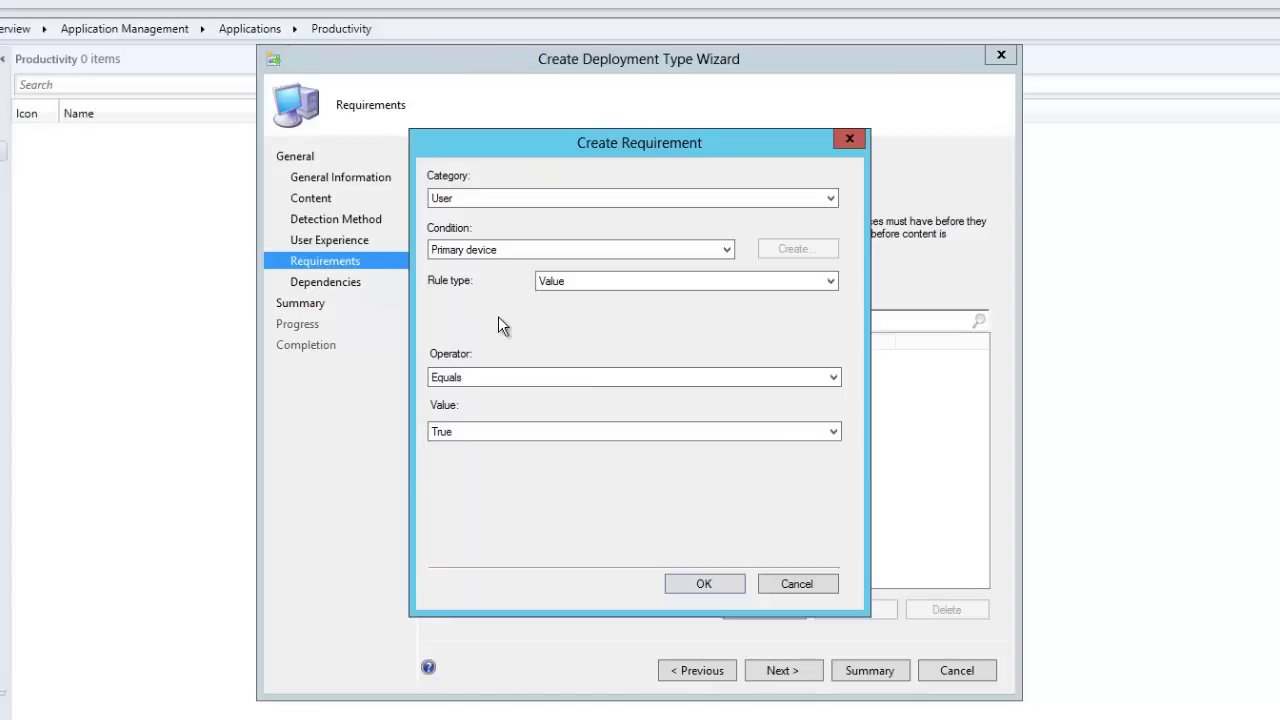
Examine which conditions the requirement's Device and Custom categories offer.
click(554, 200)
click(554, 230)
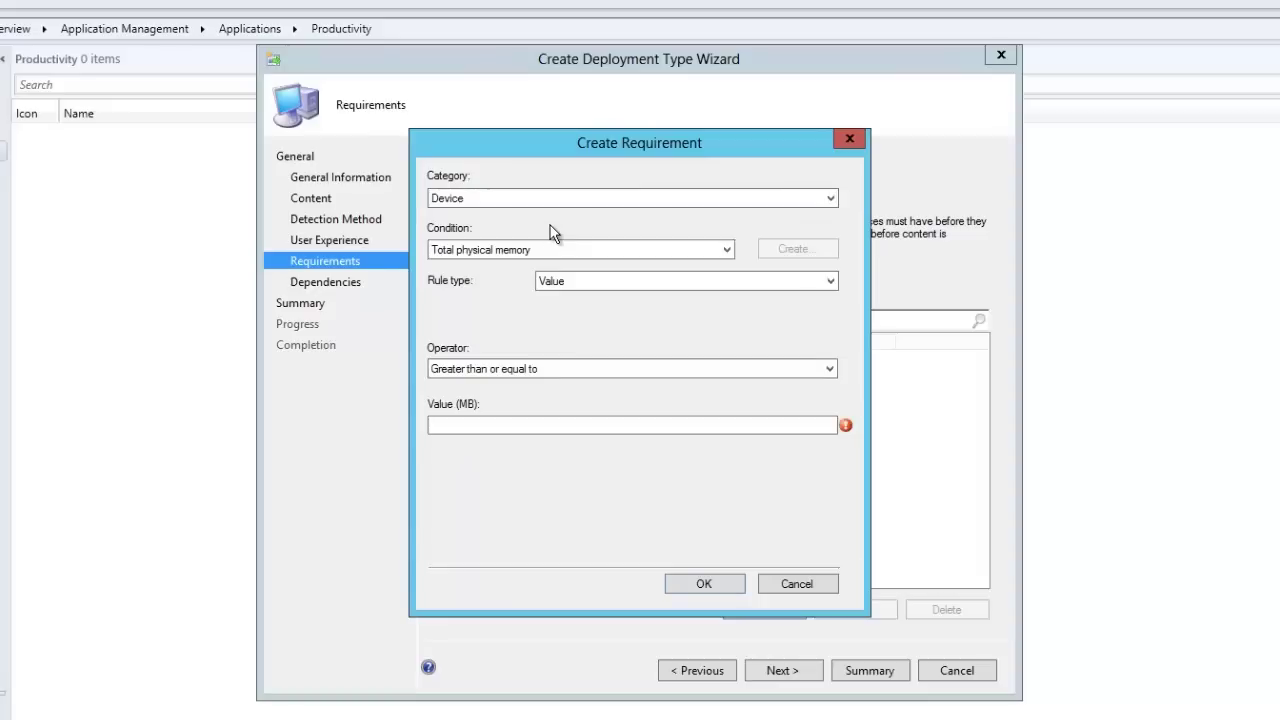
click(539, 249)
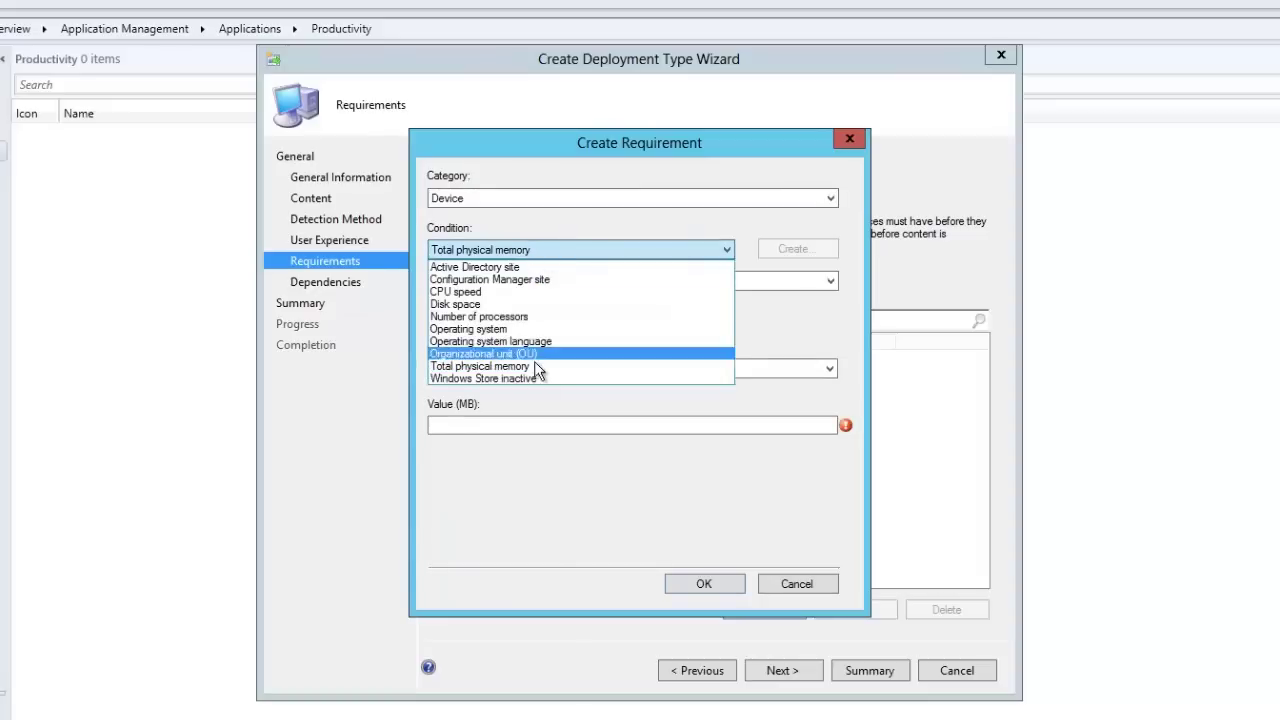
click(538, 207)
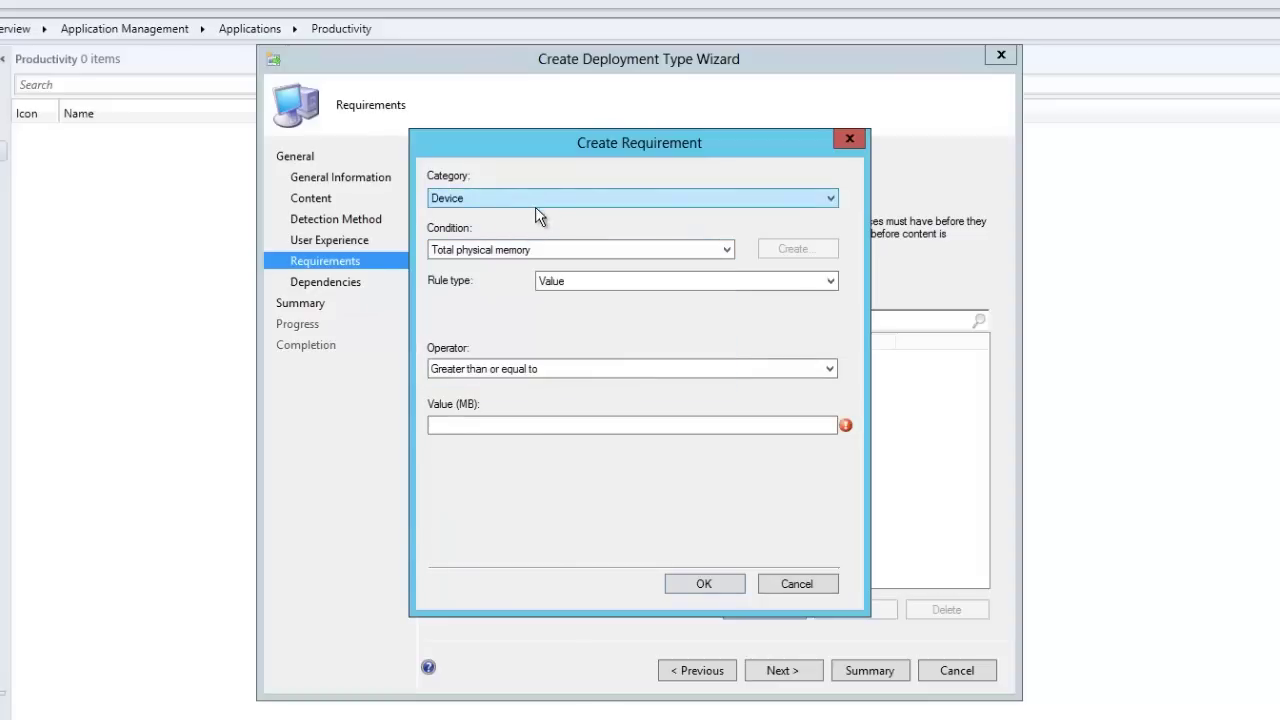
click(544, 203)
click(552, 214)
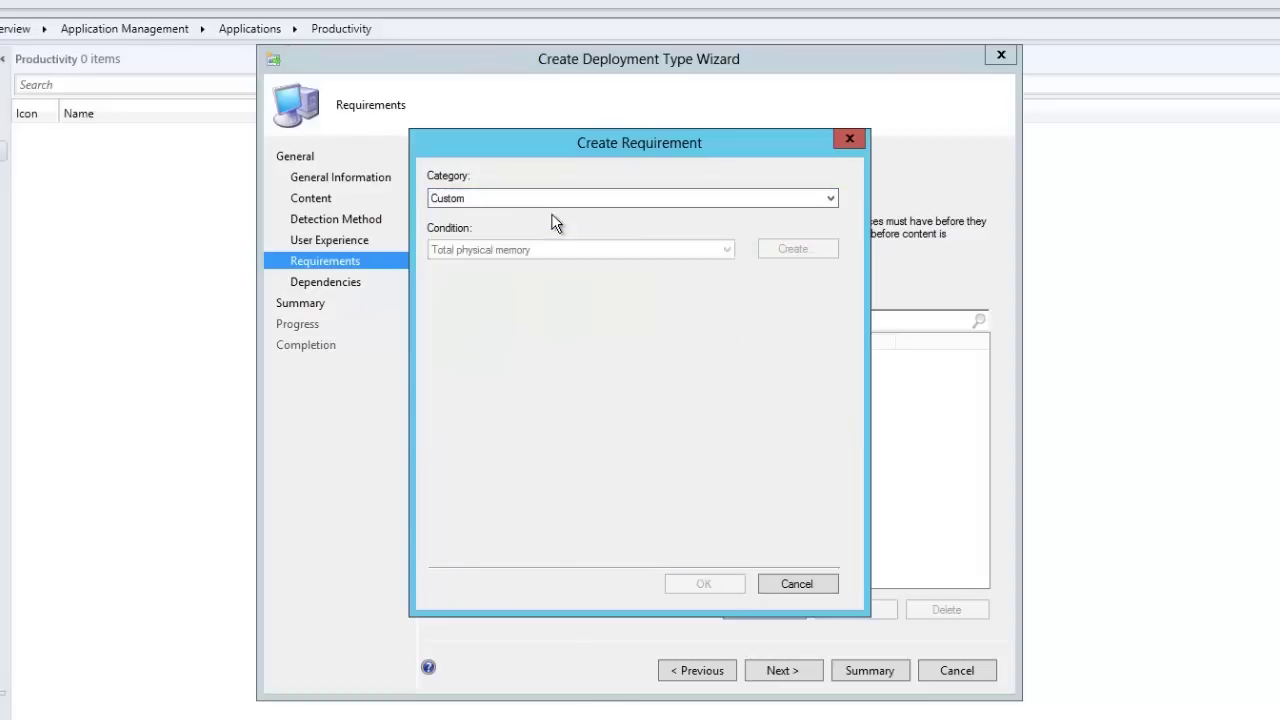
click(706, 254)
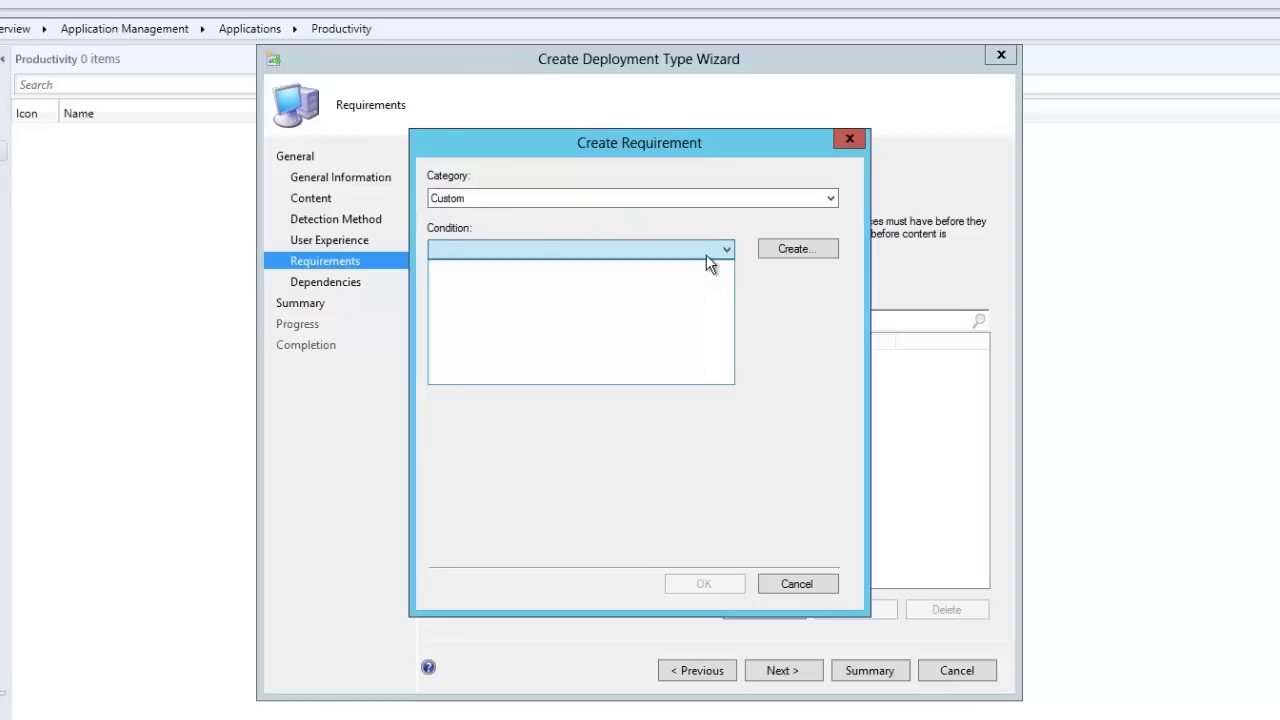
click(706, 254)
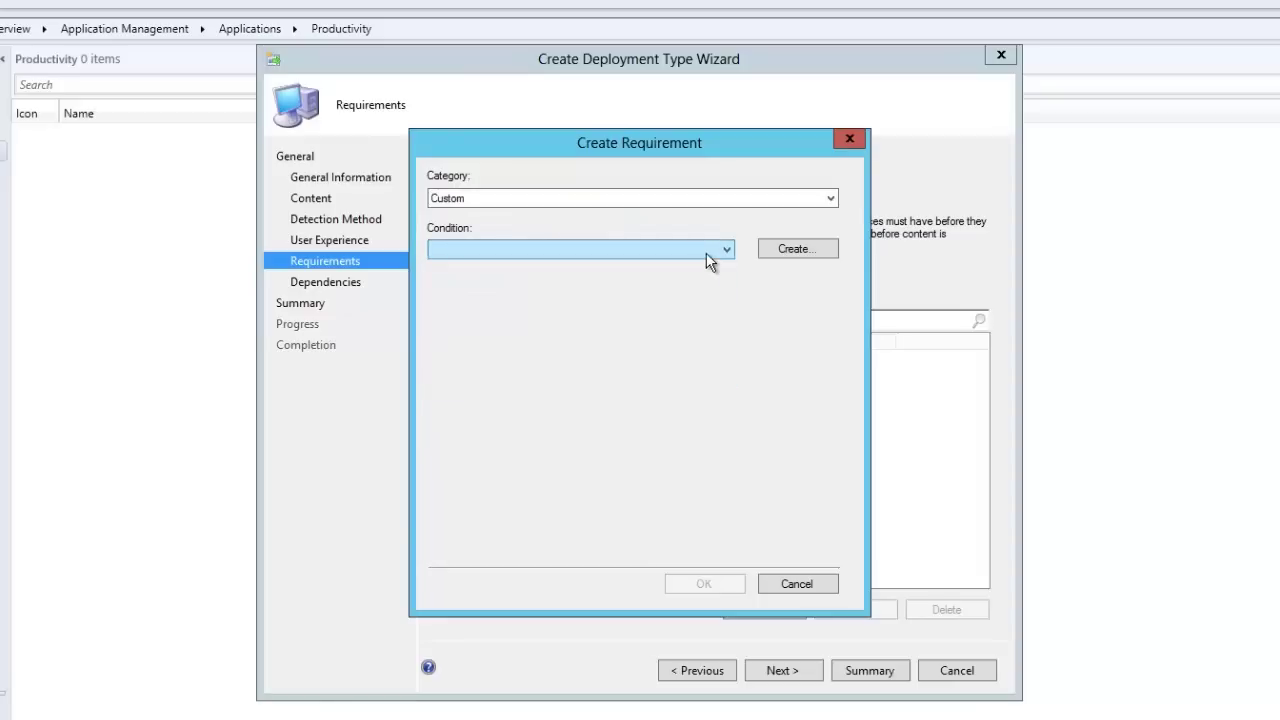
click(707, 254)
click(733, 252)
Review the Device category's Operating system rule and other conditions, and discard the new requirement.
click(628, 204)
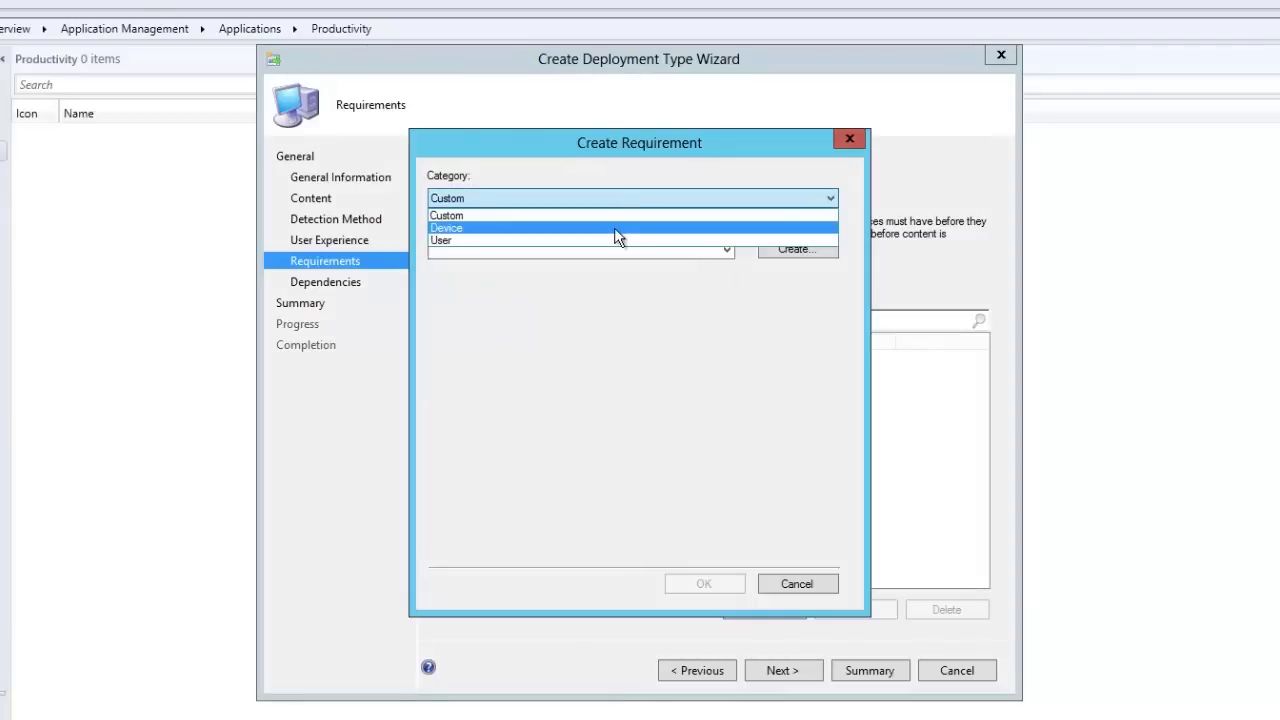
click(622, 228)
click(618, 279)
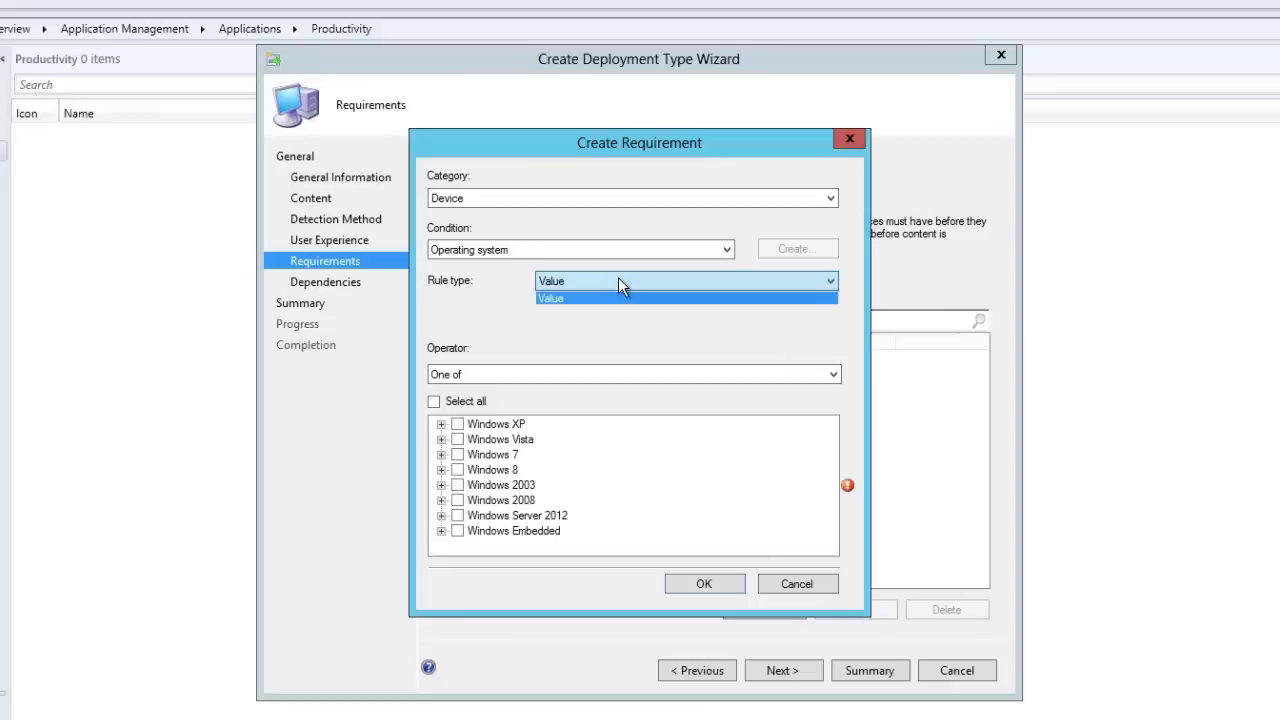
click(618, 279)
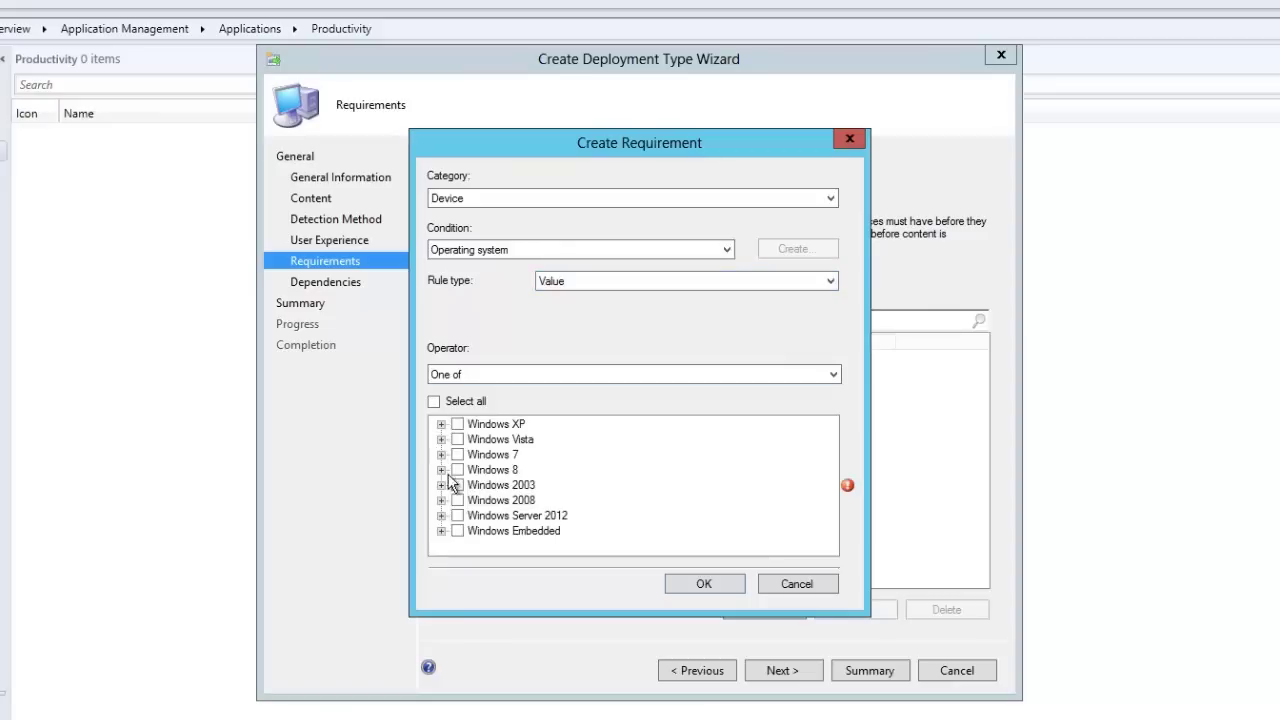
click(497, 252)
click(494, 247)
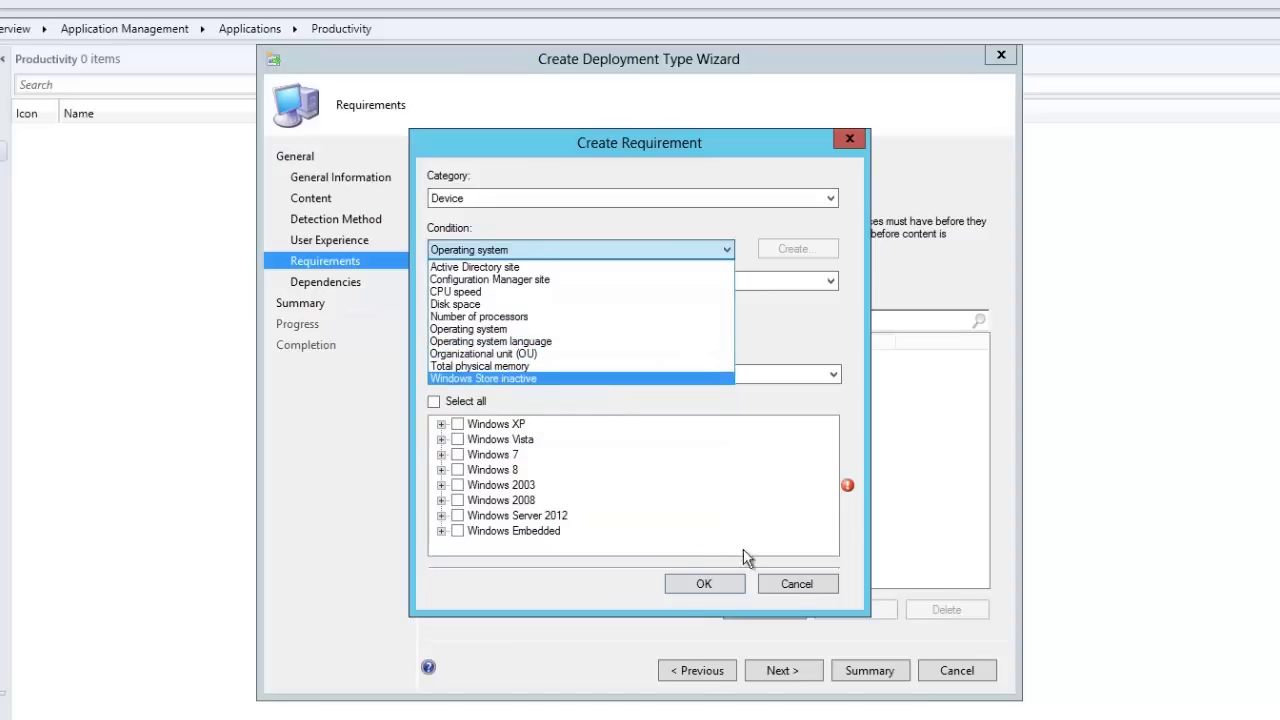
click(790, 583)
click(790, 583)
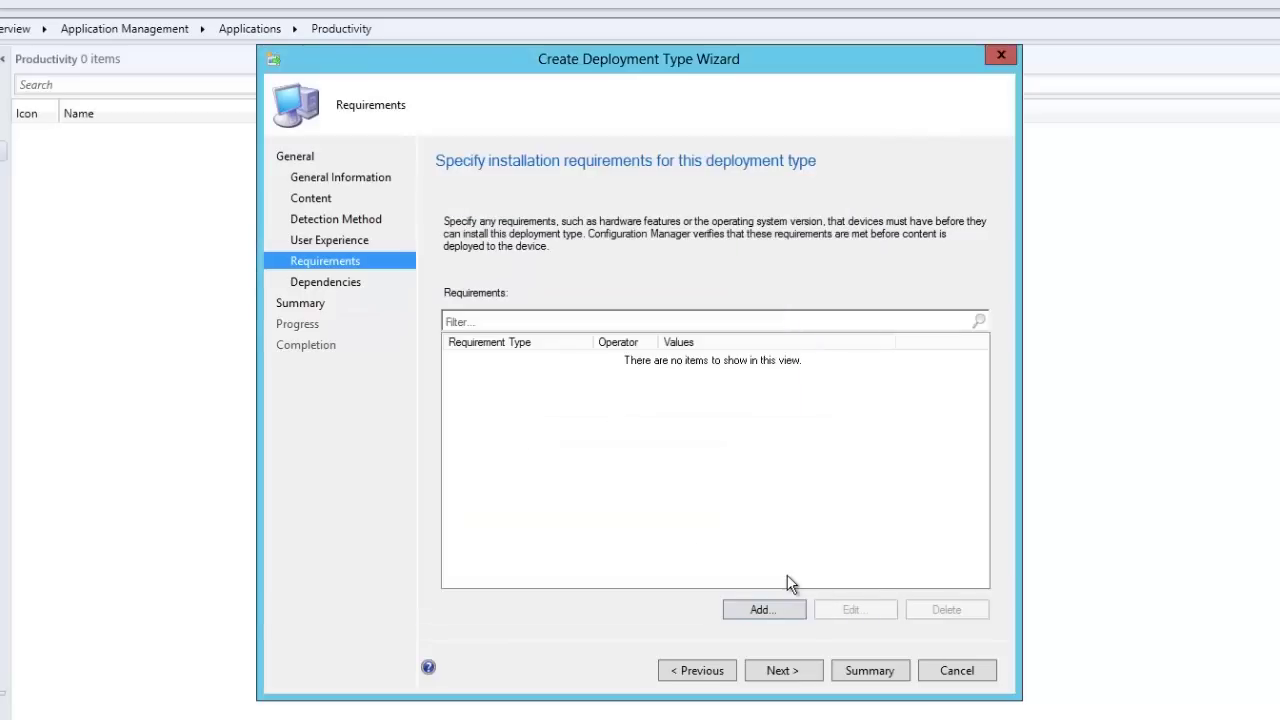
Continue without requirements or dependencies, confirm the summary, and finish creating the Deploy Office 365 Pro Plus x64 deployment type.
click(786, 670)
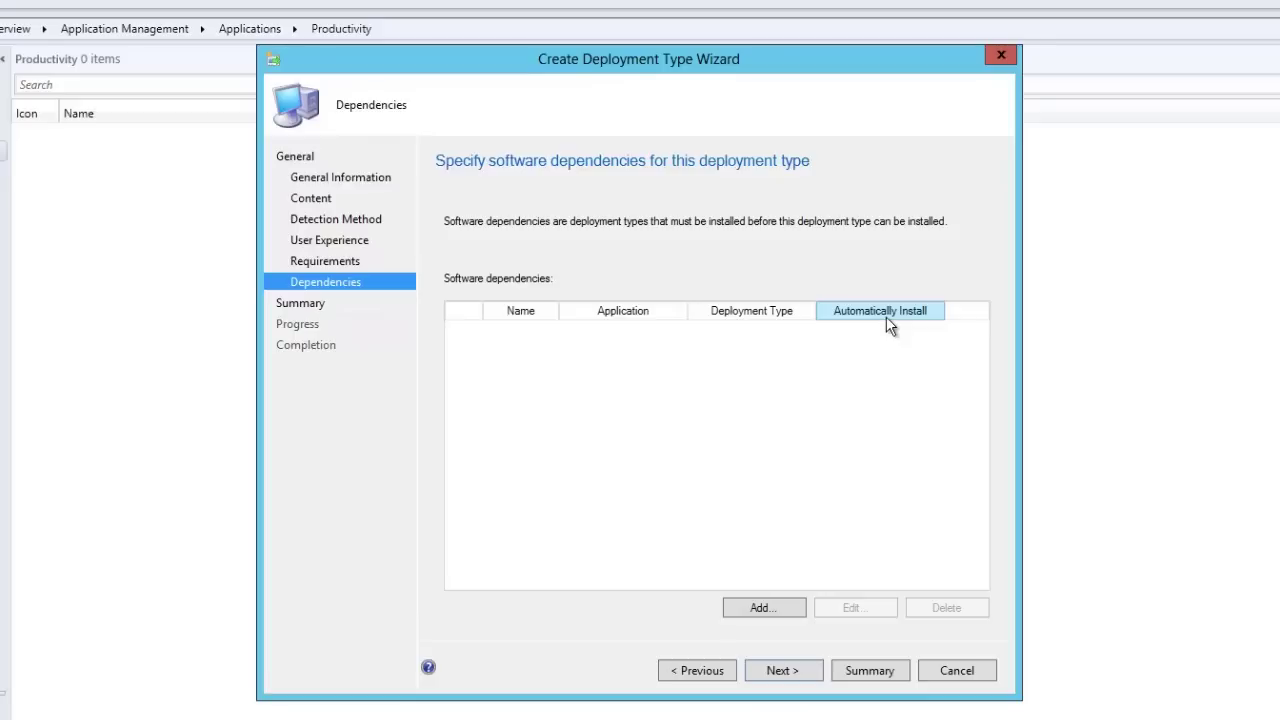
click(791, 680)
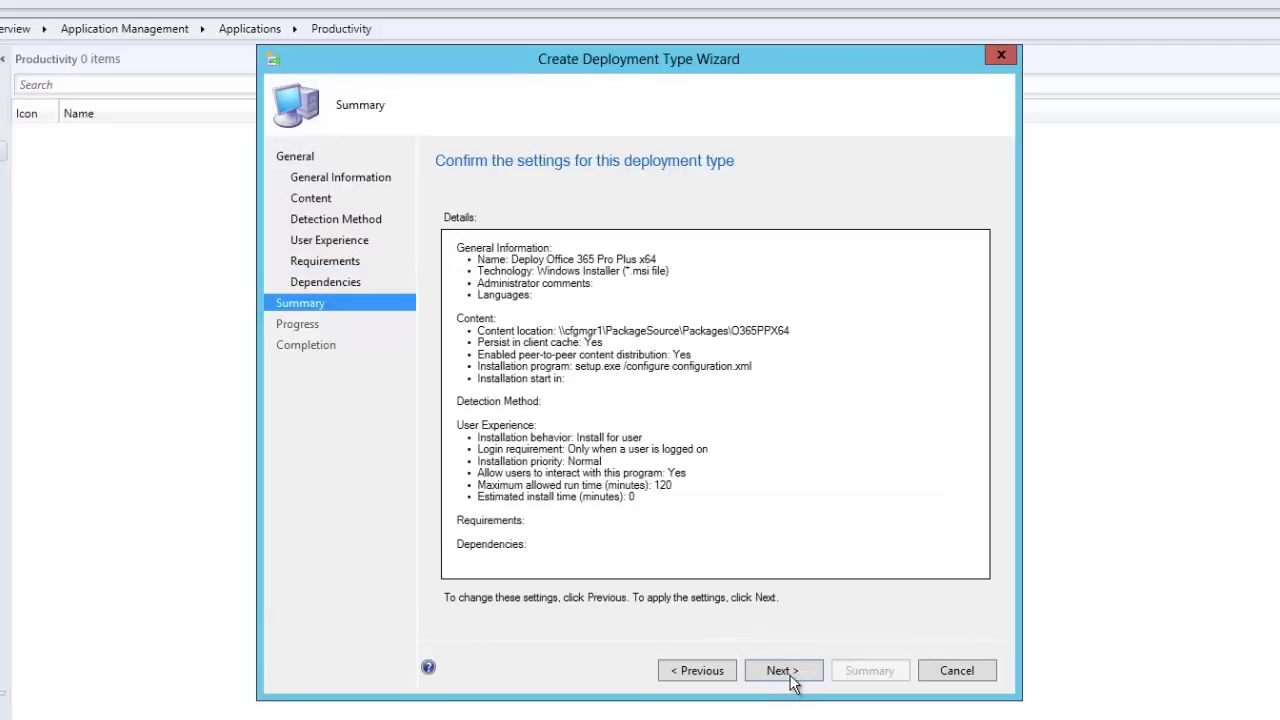
click(791, 679)
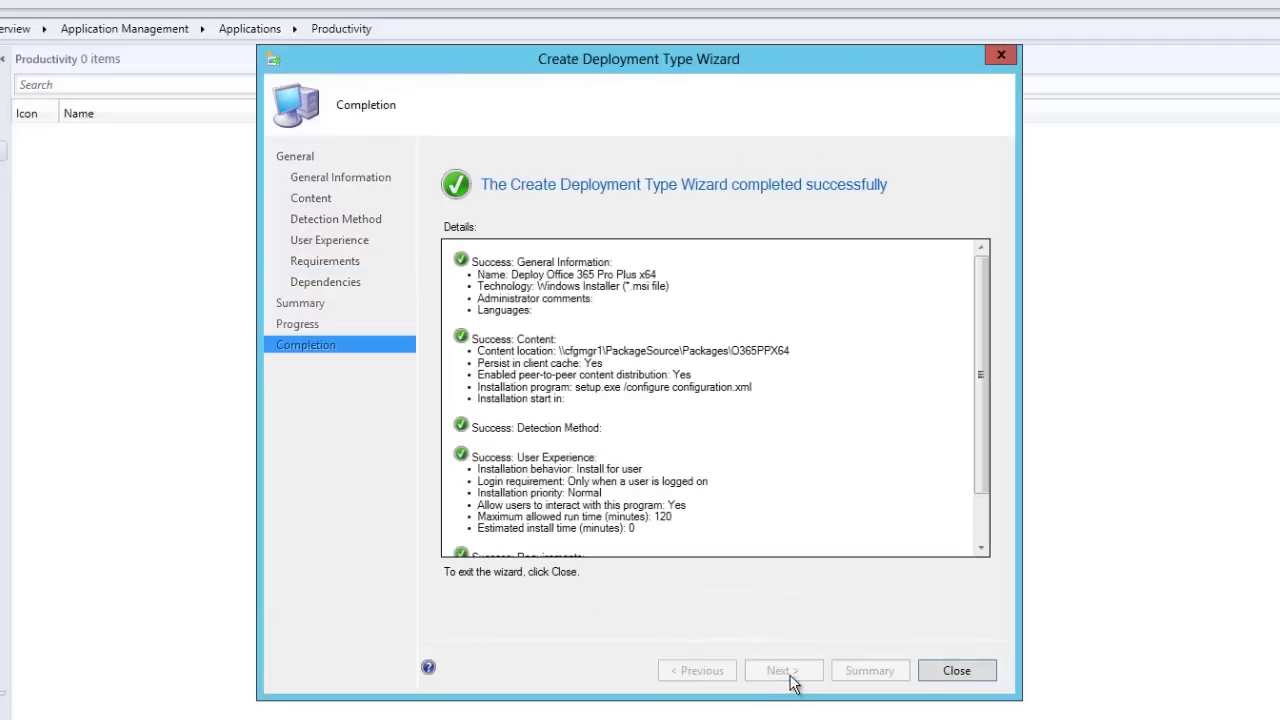
click(952, 678)
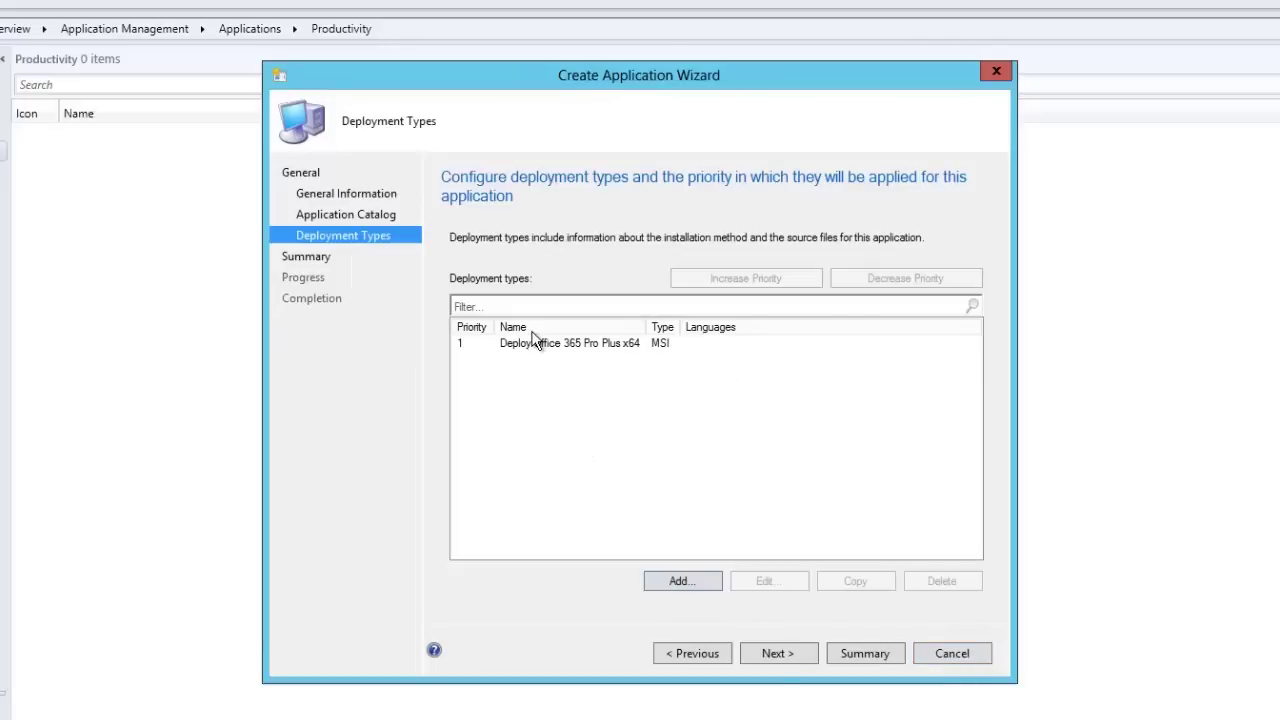
Check the new deployment type in the application's list and finish creating the Office 365 Pro Plus application.
click(670, 345)
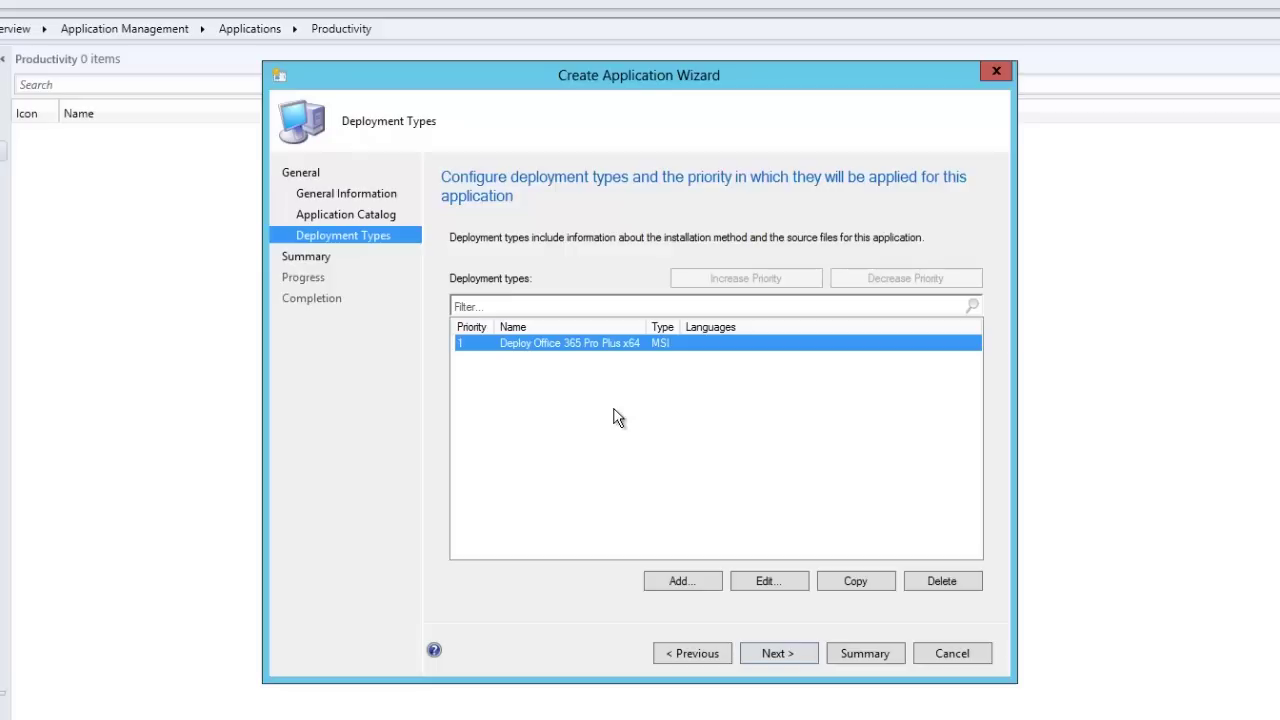
click(770, 654)
click(769, 655)
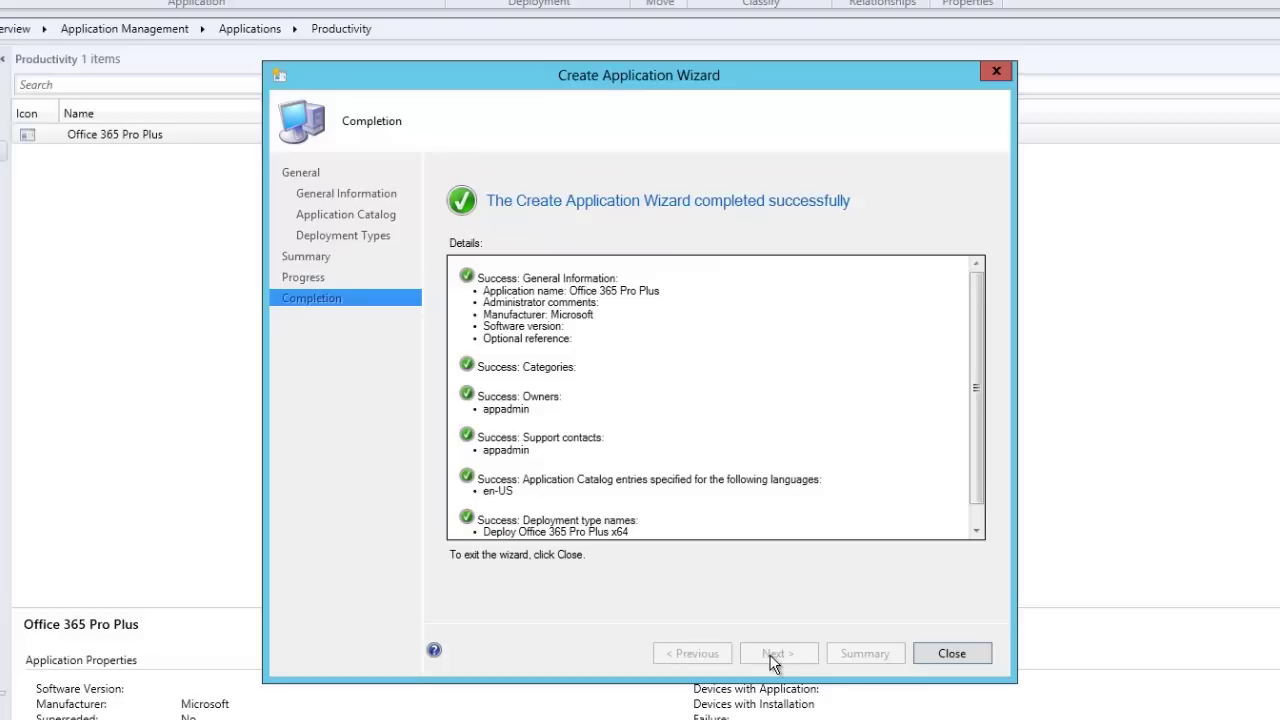
click(981, 652)
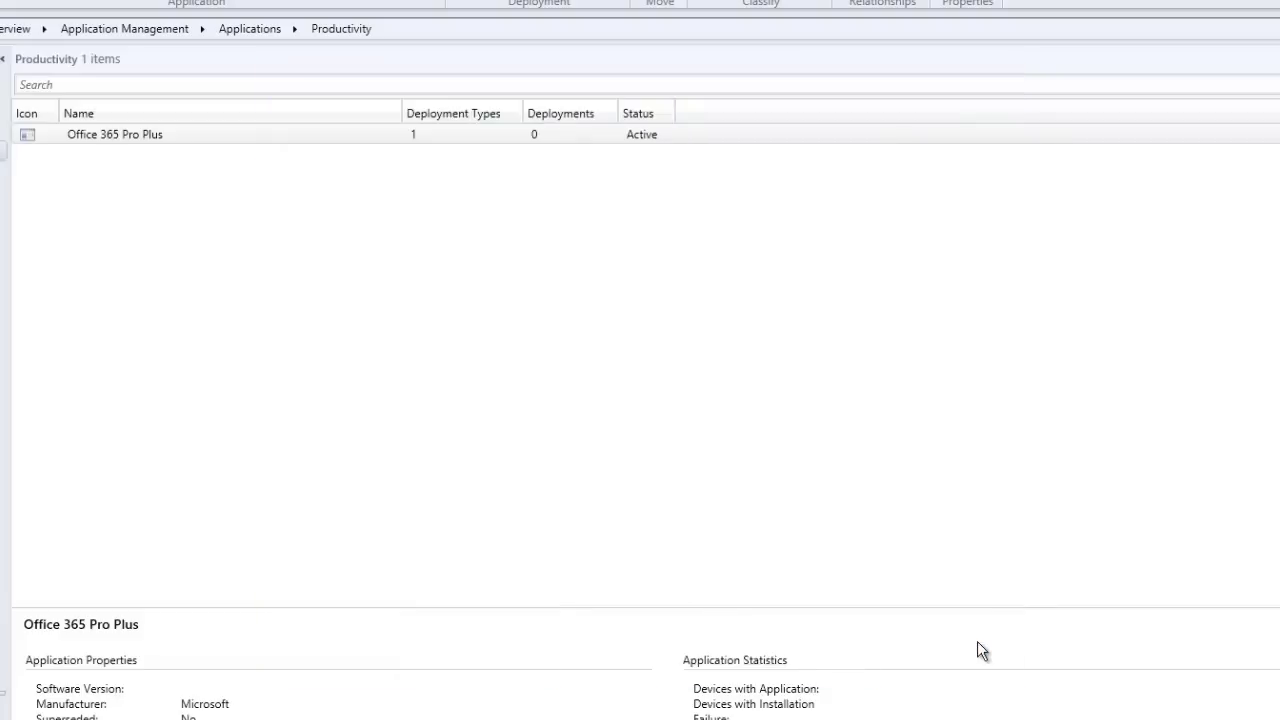
Distribute the Office 365 Pro Plus application's content to the distribution point CFGMGR1.ITSLAB.CLOUD.
click(100, 136)
right_click(100, 136)
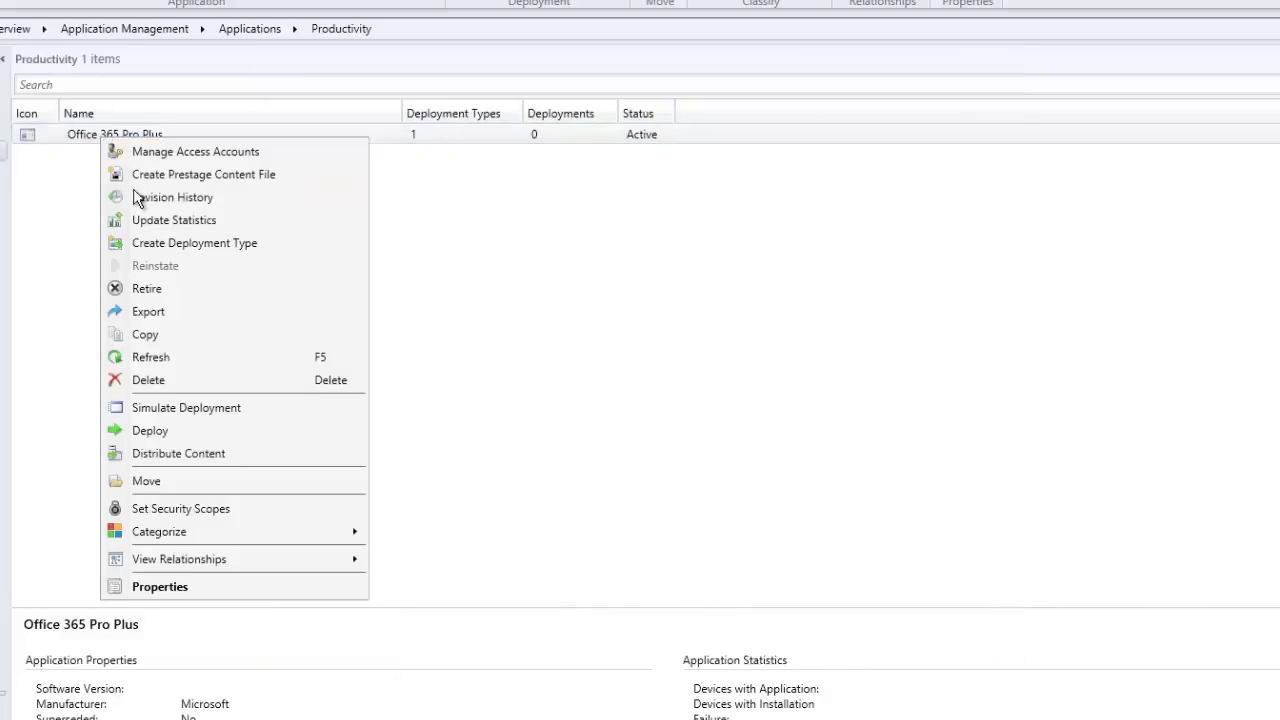
click(223, 453)
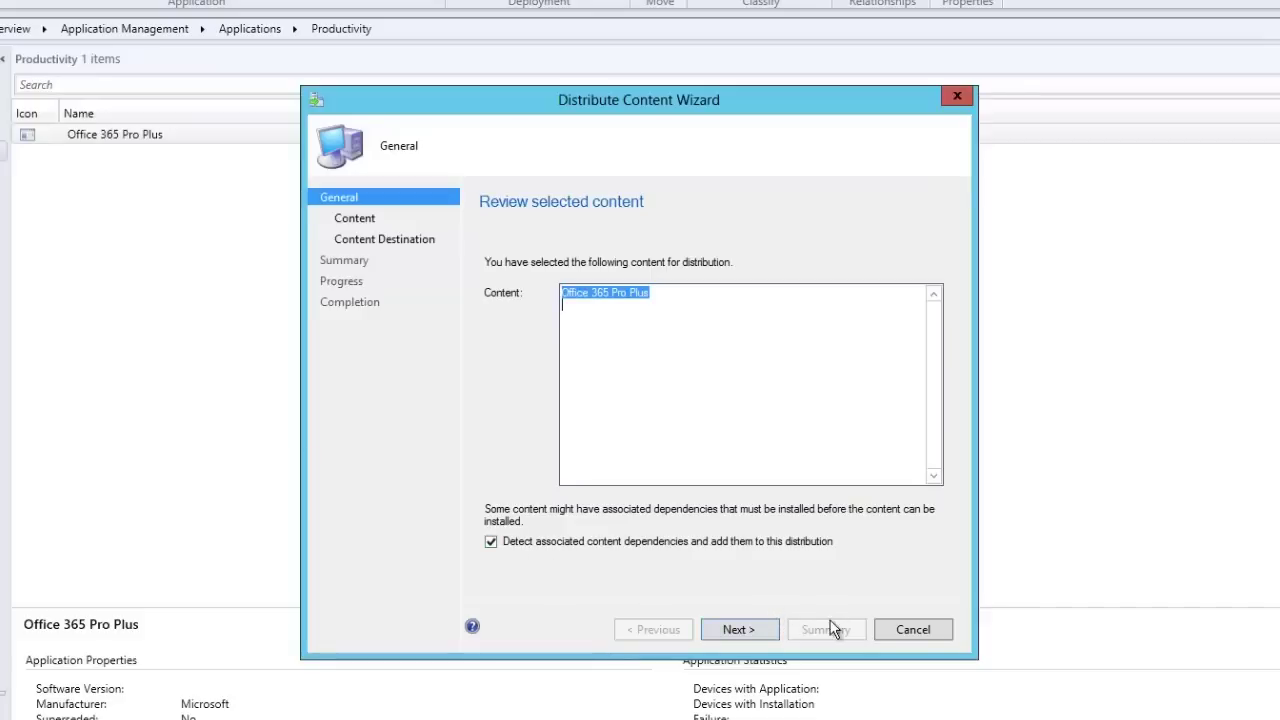
click(775, 632)
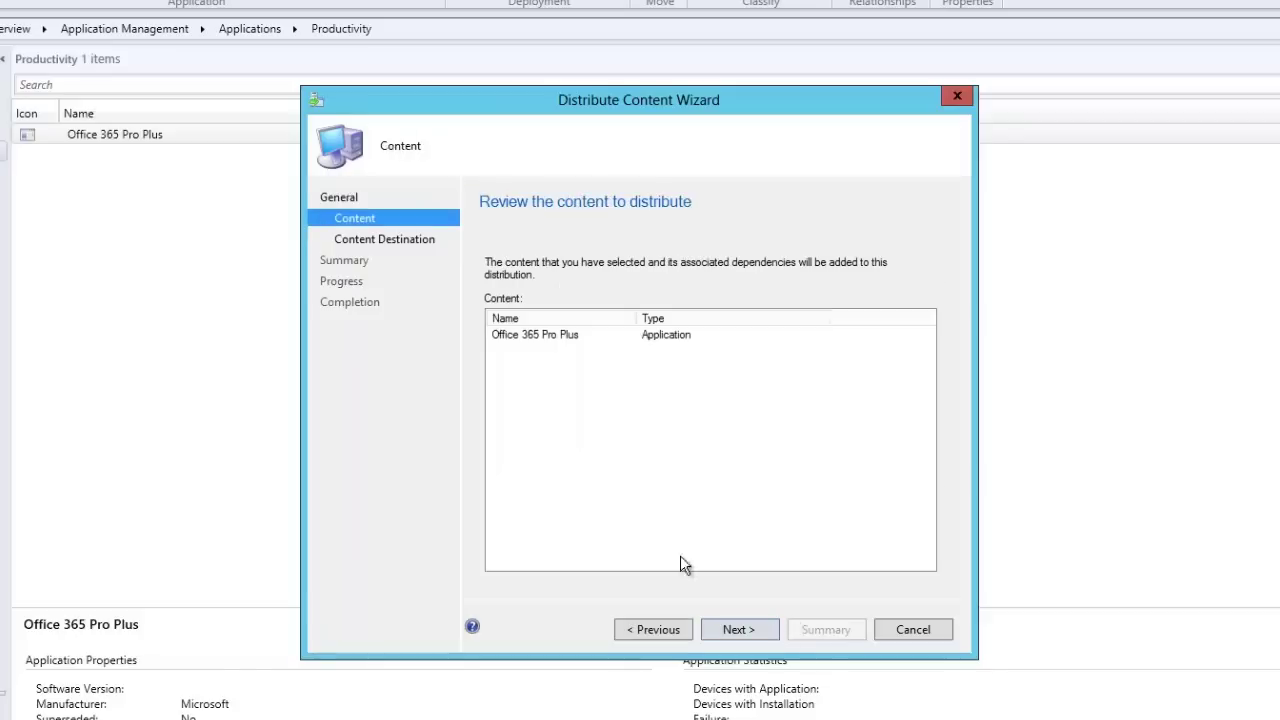
click(725, 627)
click(905, 343)
click(916, 394)
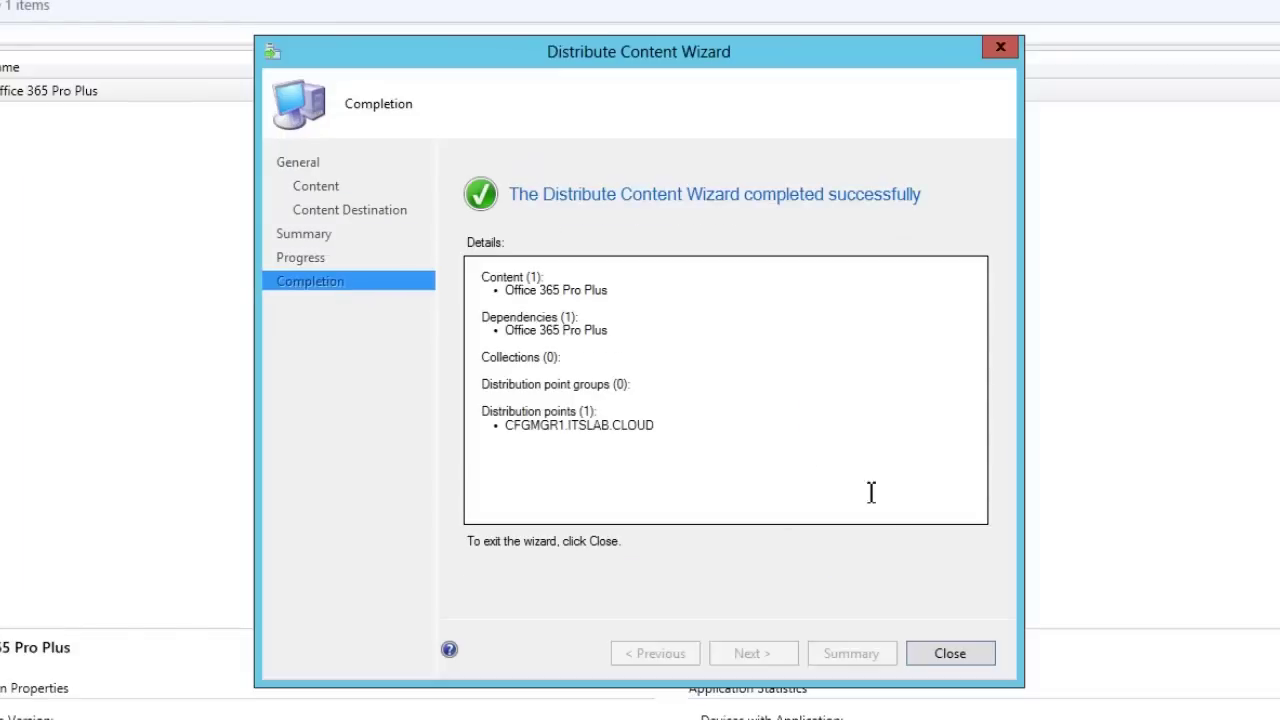
click(943, 651)
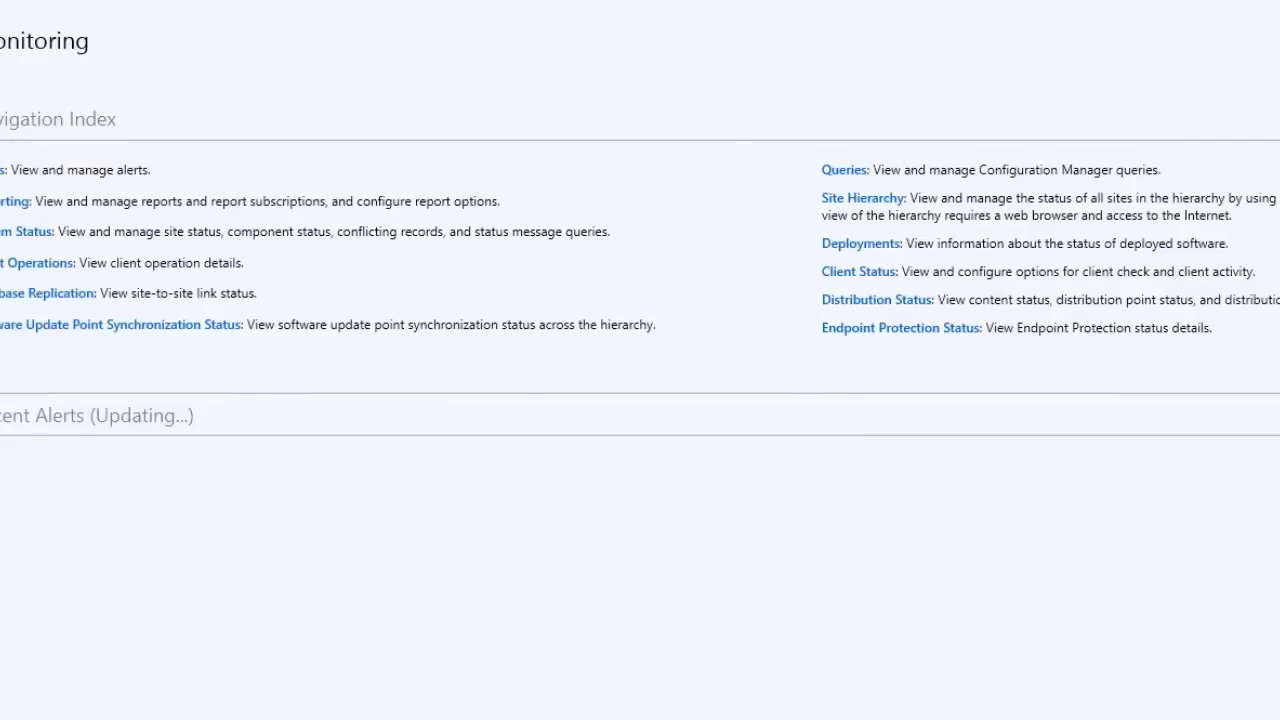
Check the Office 365 Pro Plus entry in the Content Status list under Monitoring's Distribution Status.
click(20, 431)
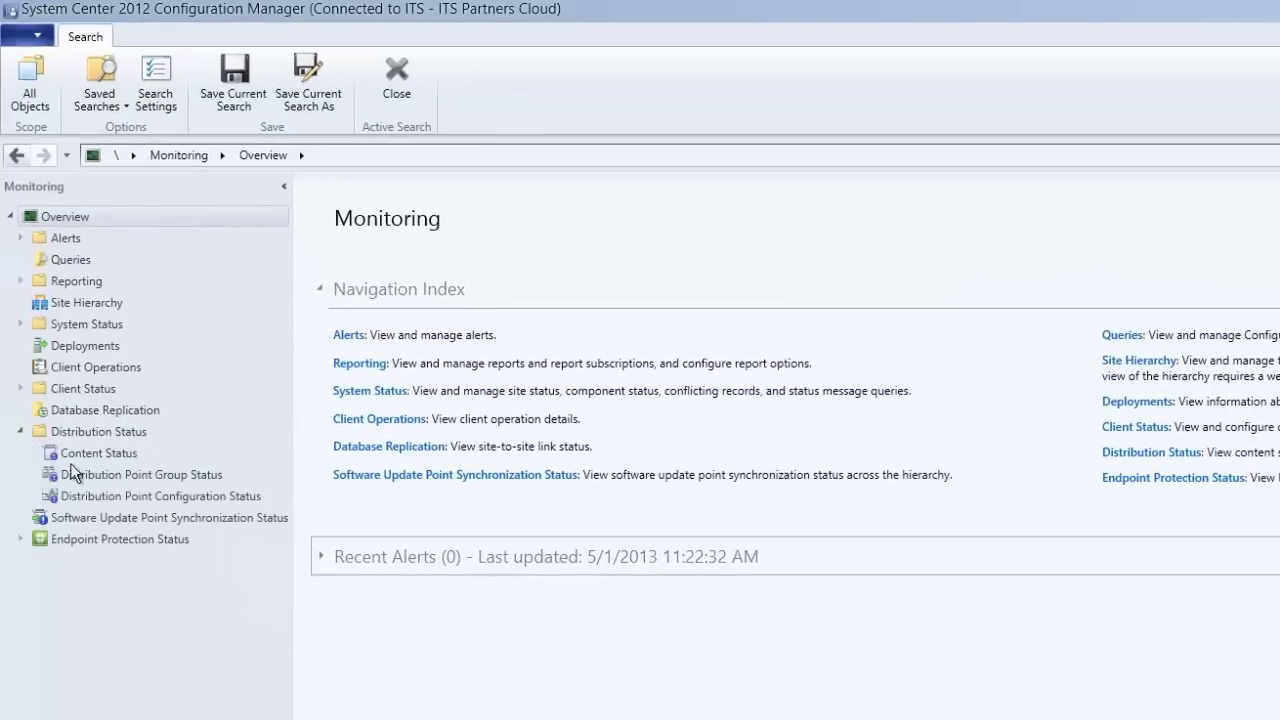
click(92, 453)
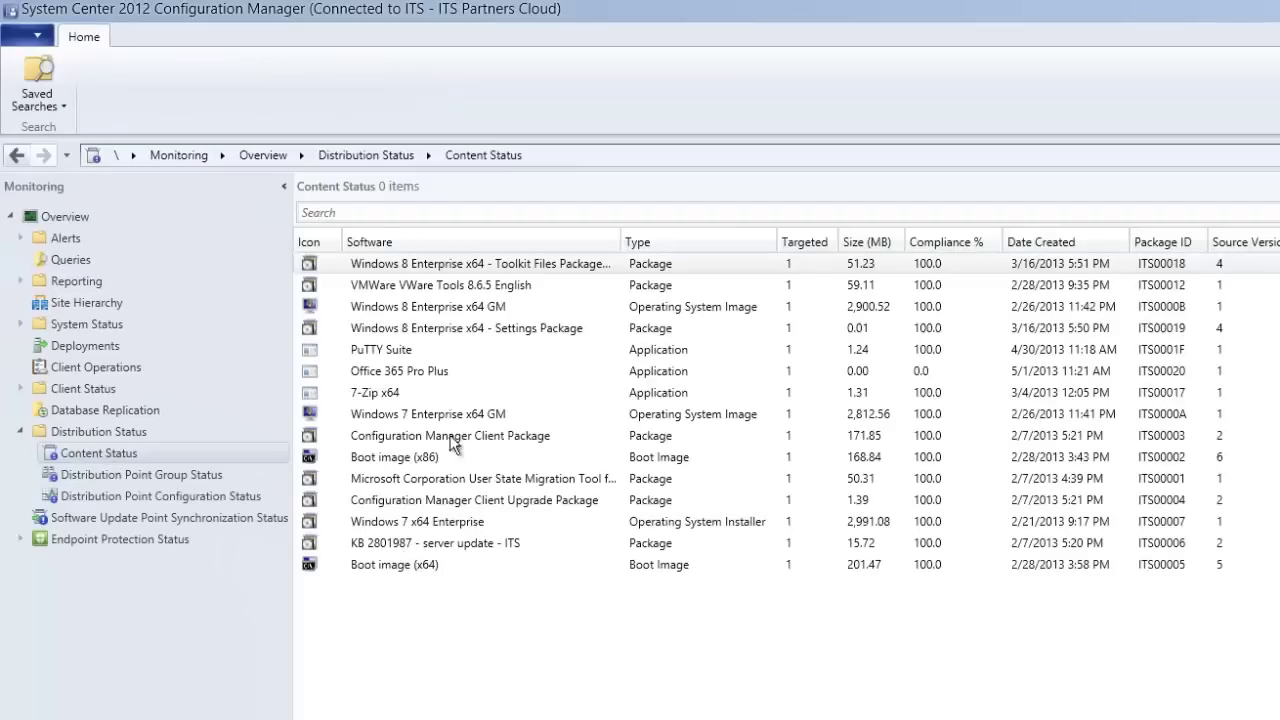
click(404, 374)
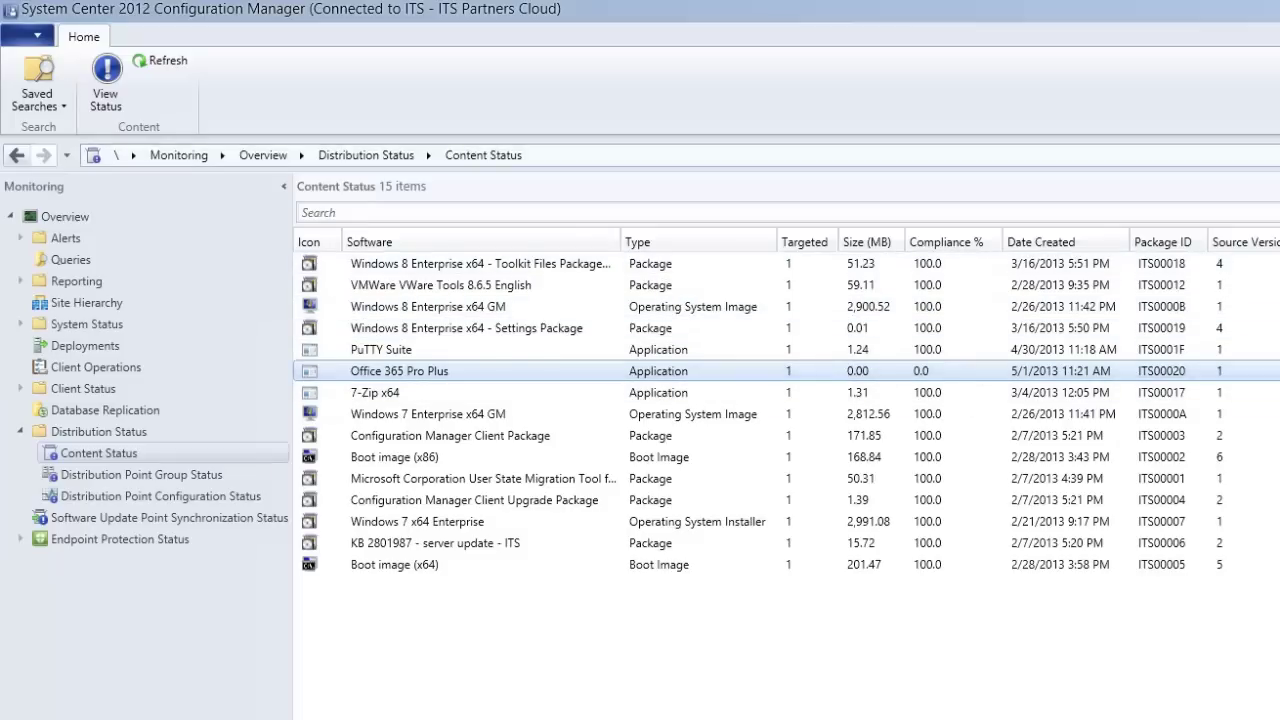
click(870, 375)
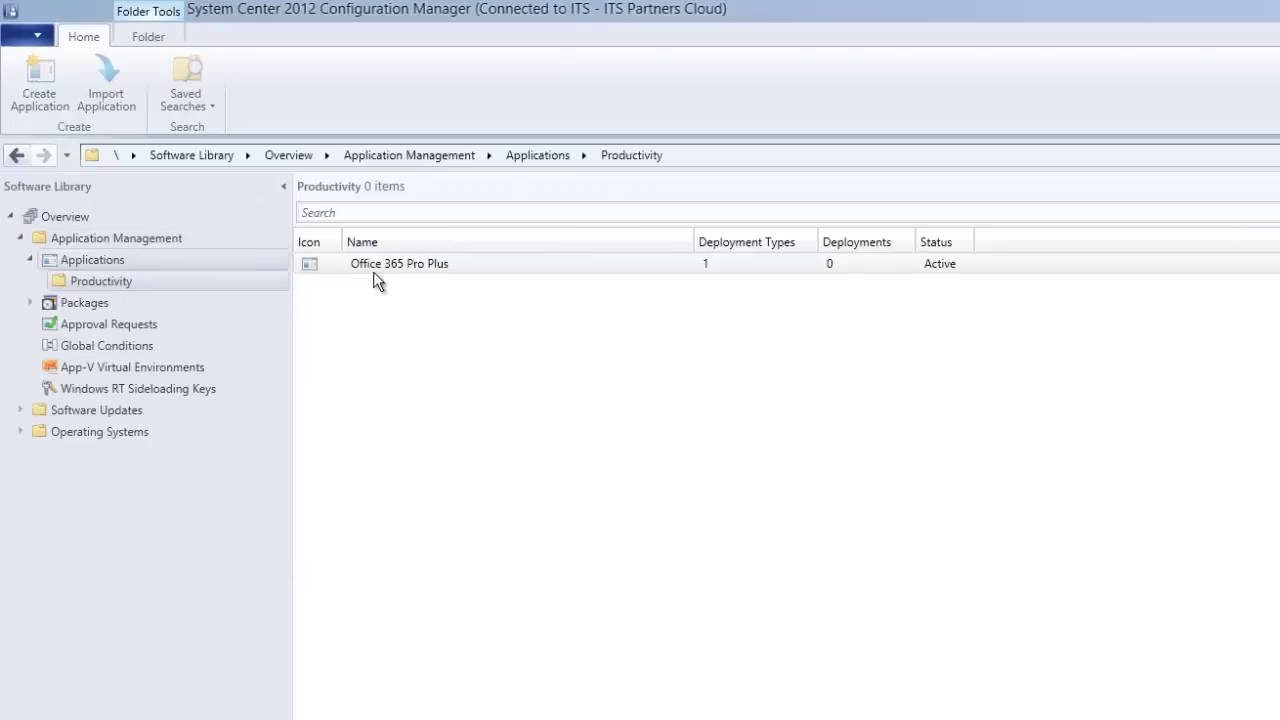
Start a software deployment for the Office 365 Pro Plus application in the Productivity folder.
click(373, 271)
right_click(373, 271)
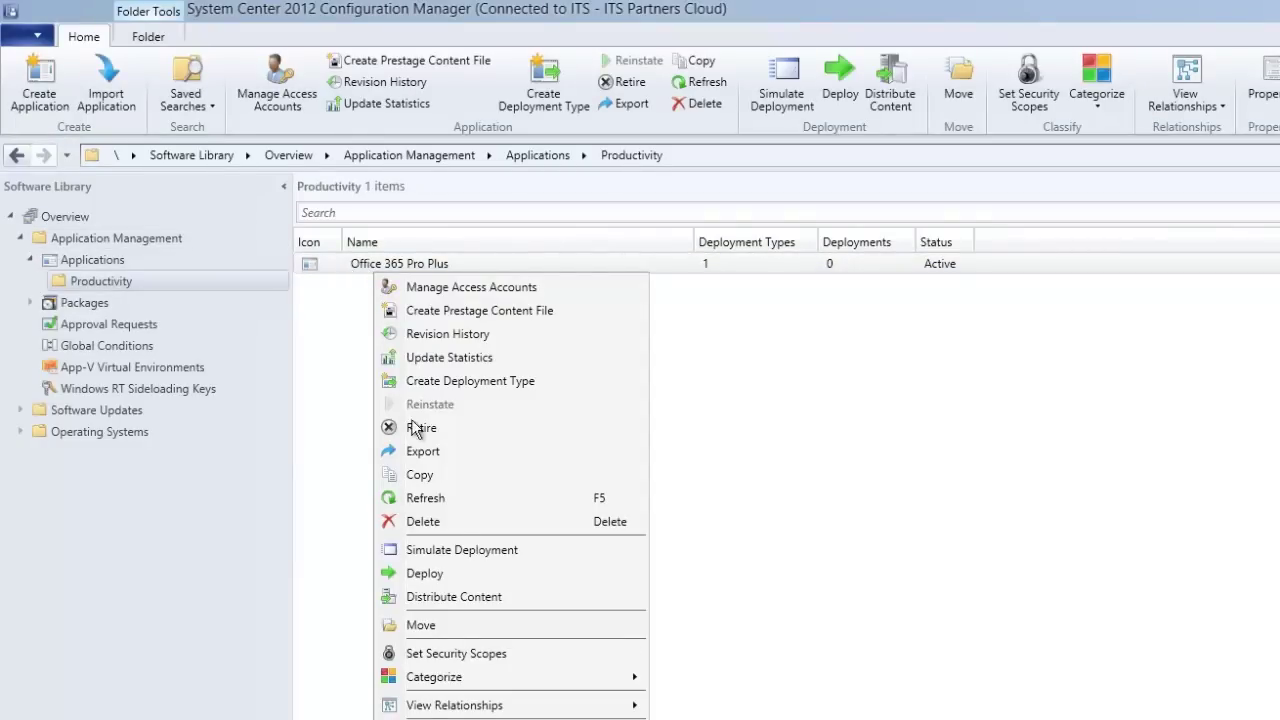
click(446, 578)
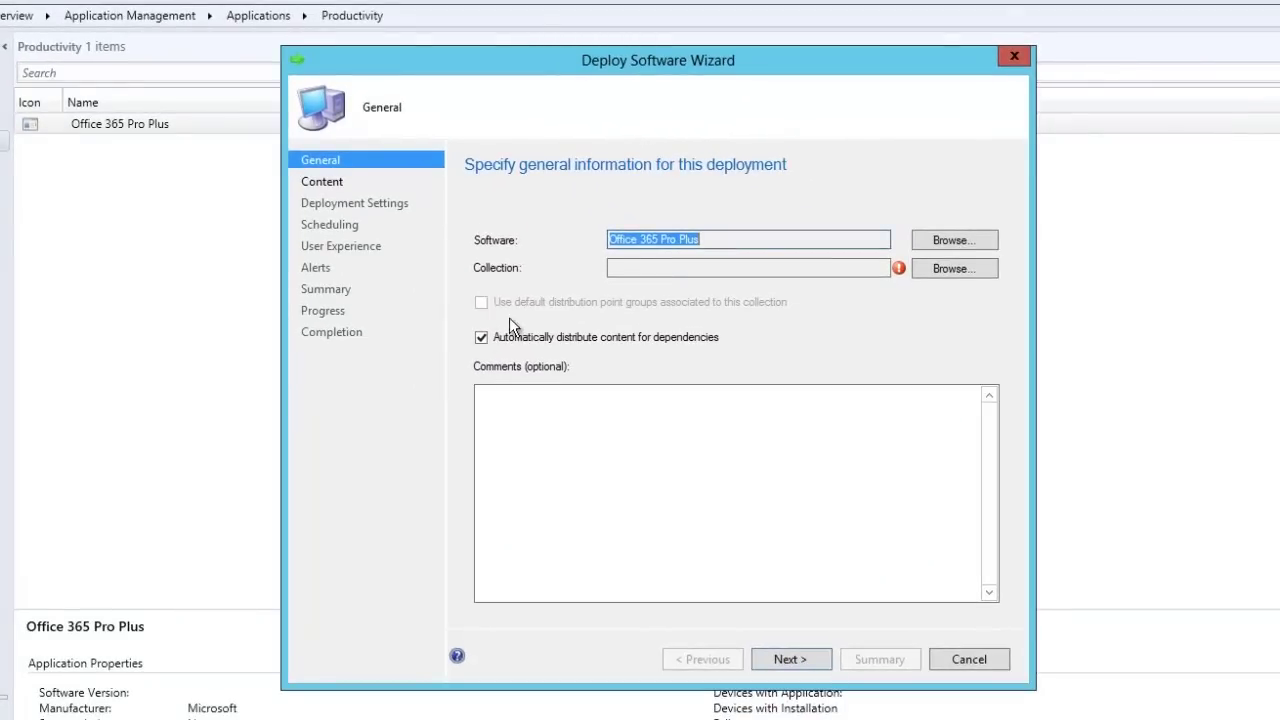
Target the Office 365 Pro Plus deployment at the All Users collection, comparing the device collections before choosing from the user collections.
click(946, 268)
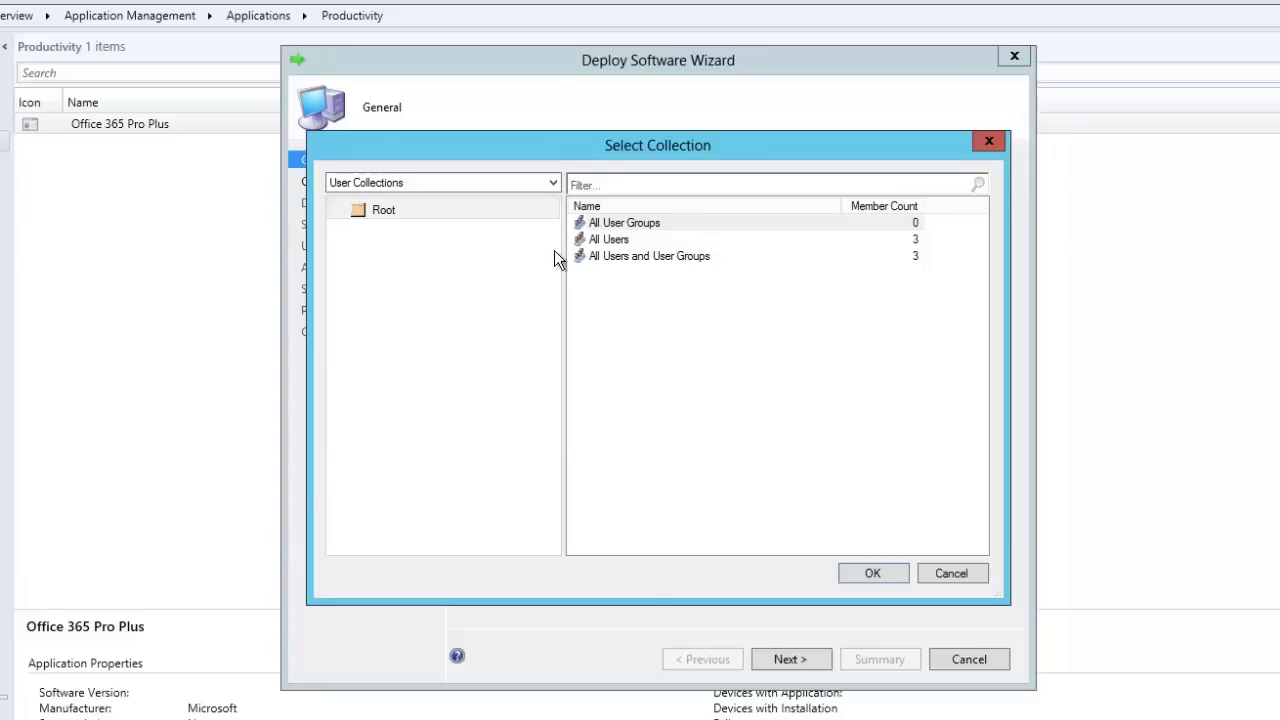
click(555, 186)
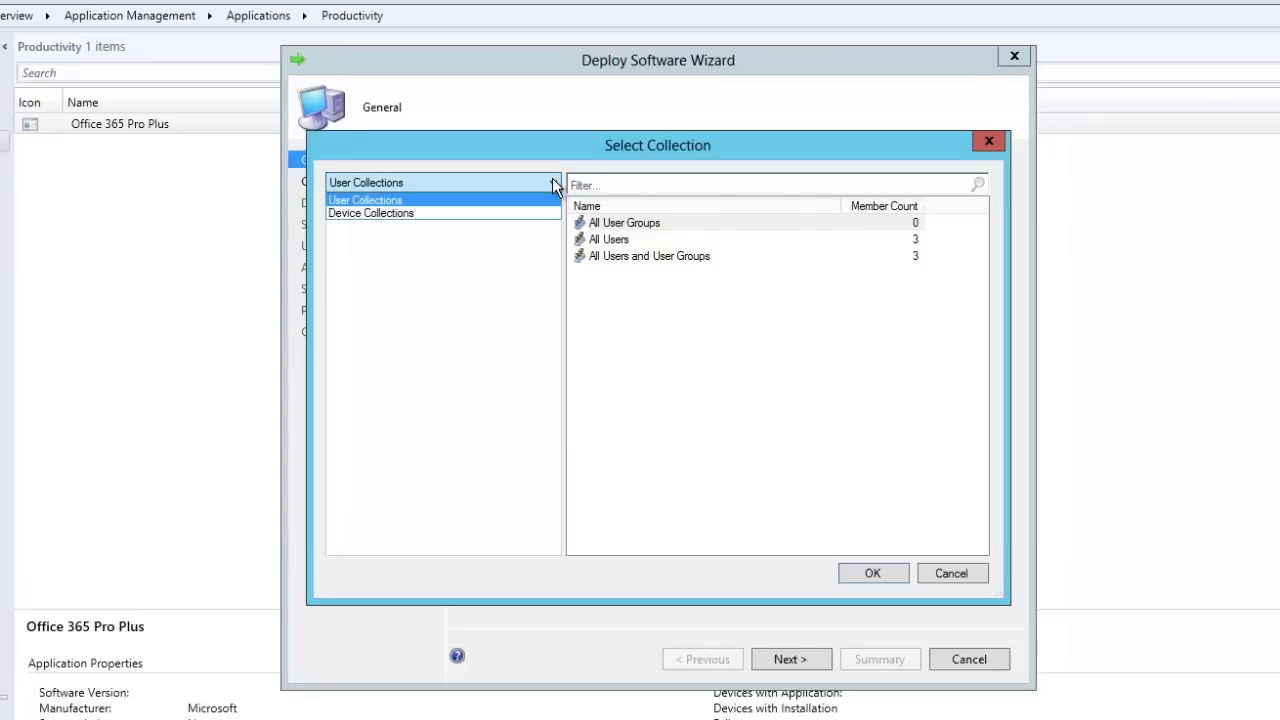
click(540, 214)
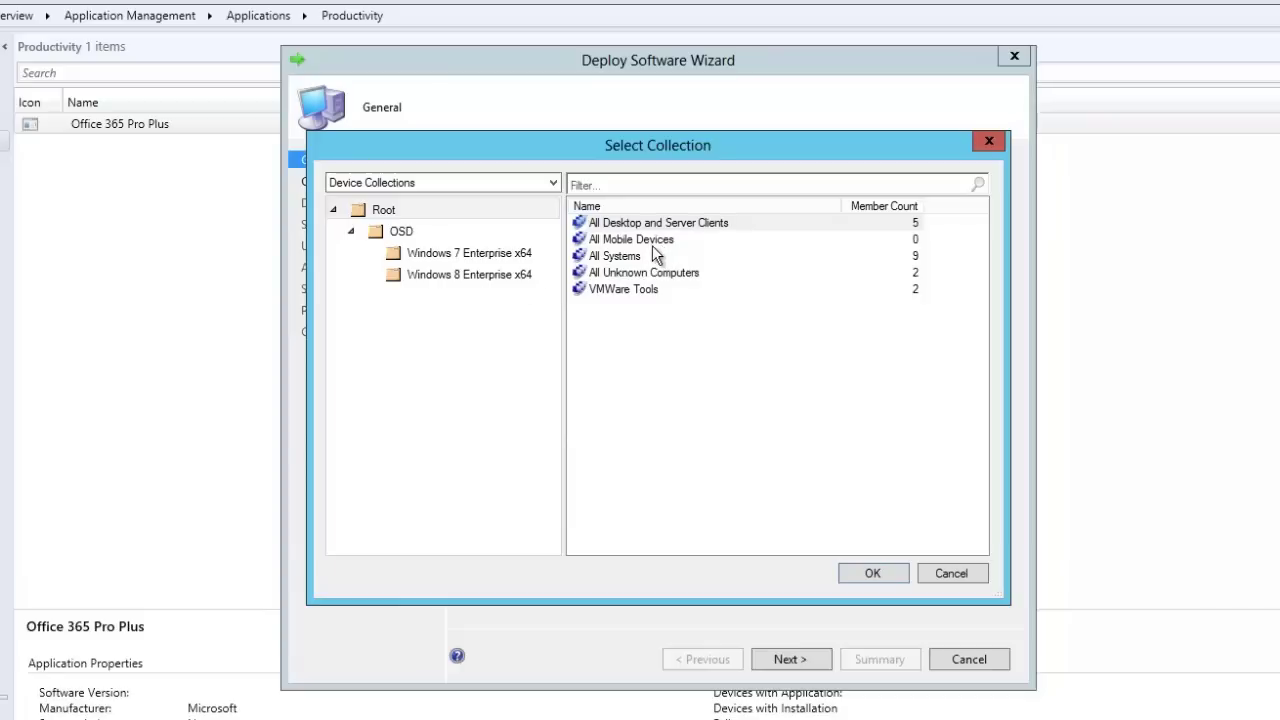
click(553, 182)
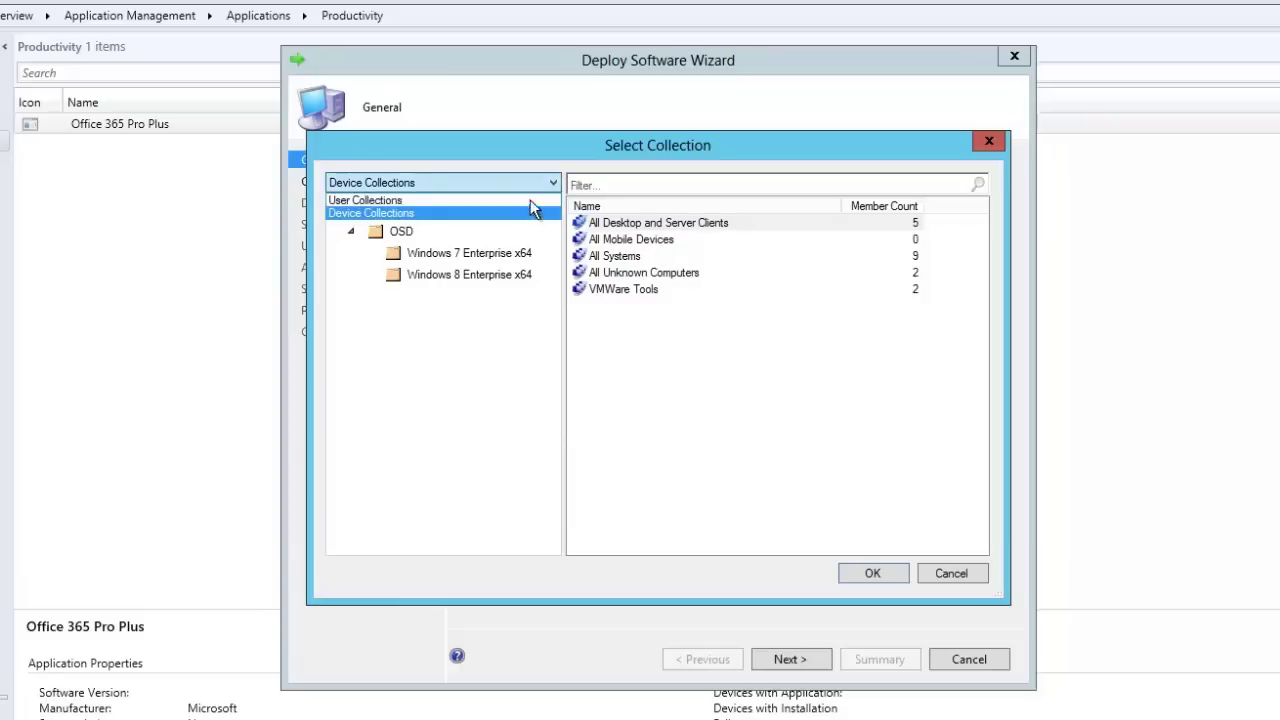
click(530, 197)
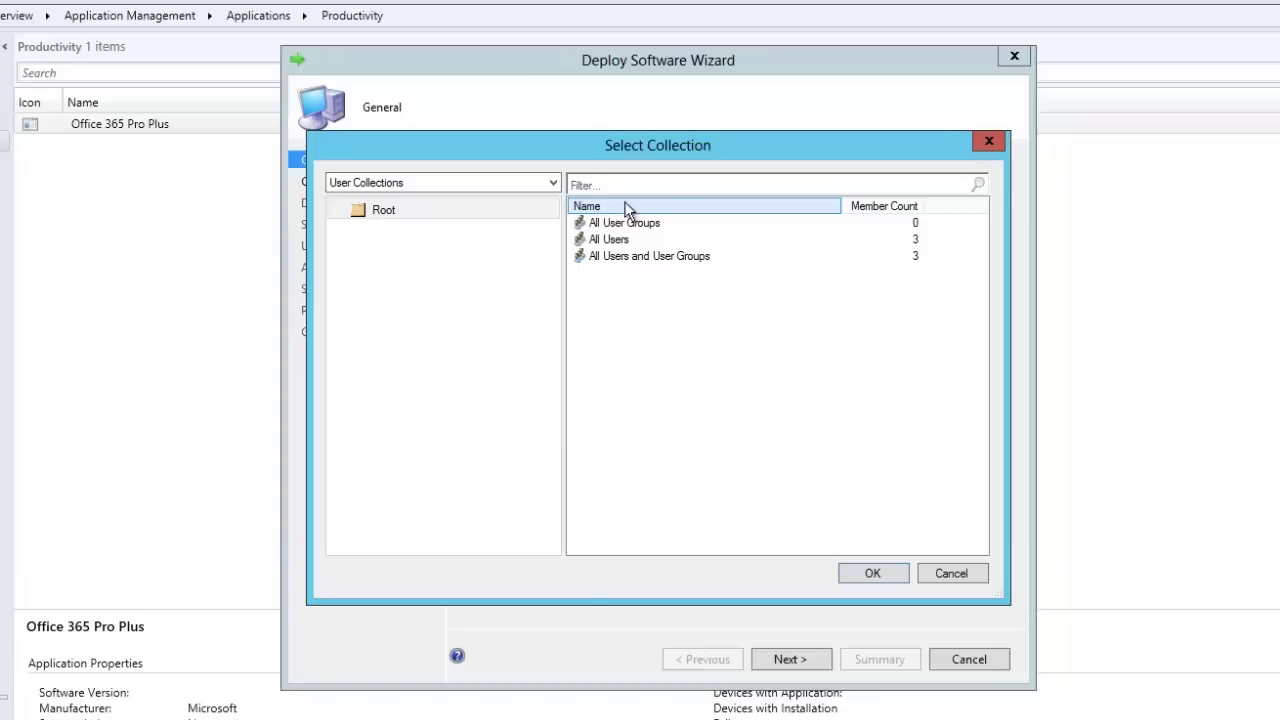
click(628, 239)
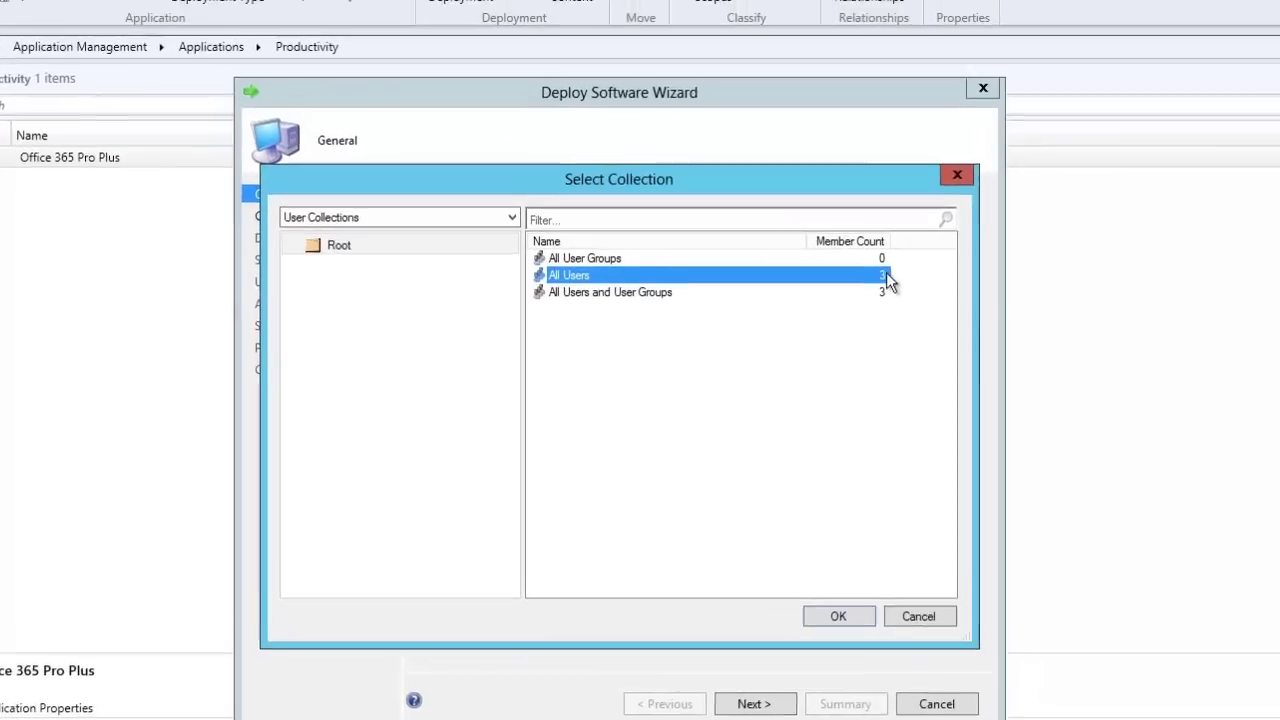
click(831, 621)
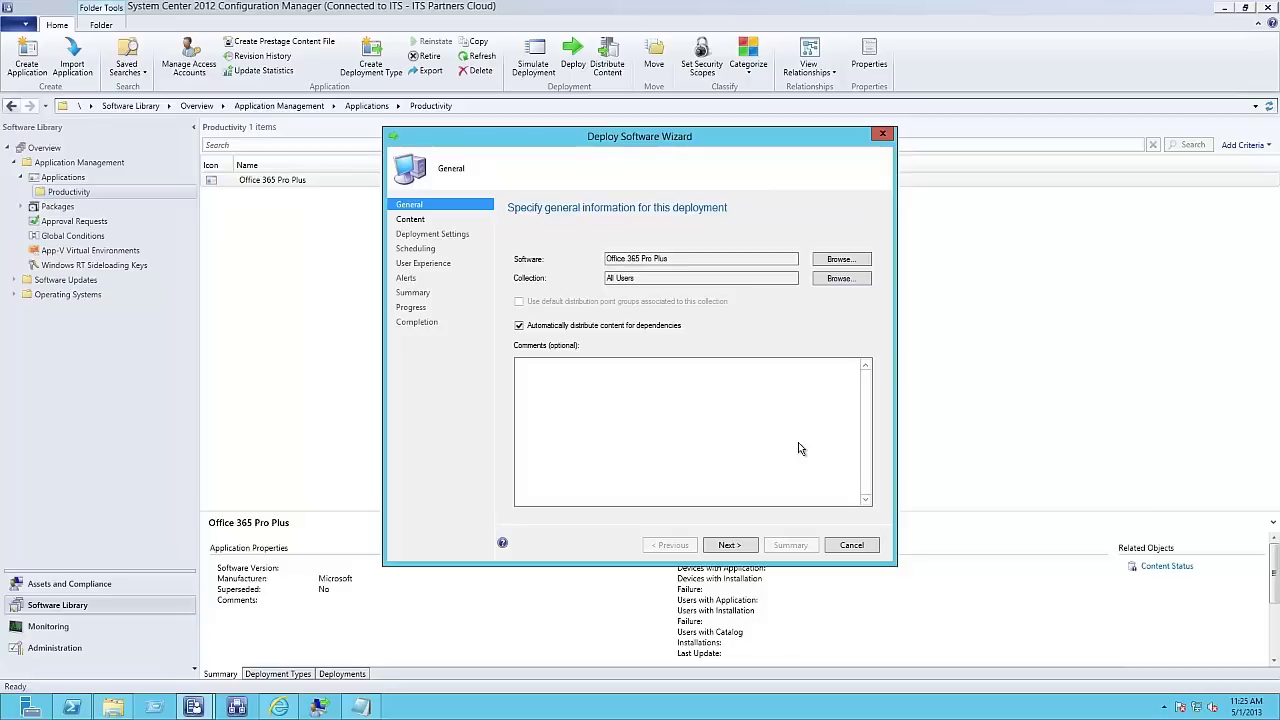
Check the distribution point \\cfgmgr1.itslab.cloud on the content destination page and accept it without adding another.
click(728, 545)
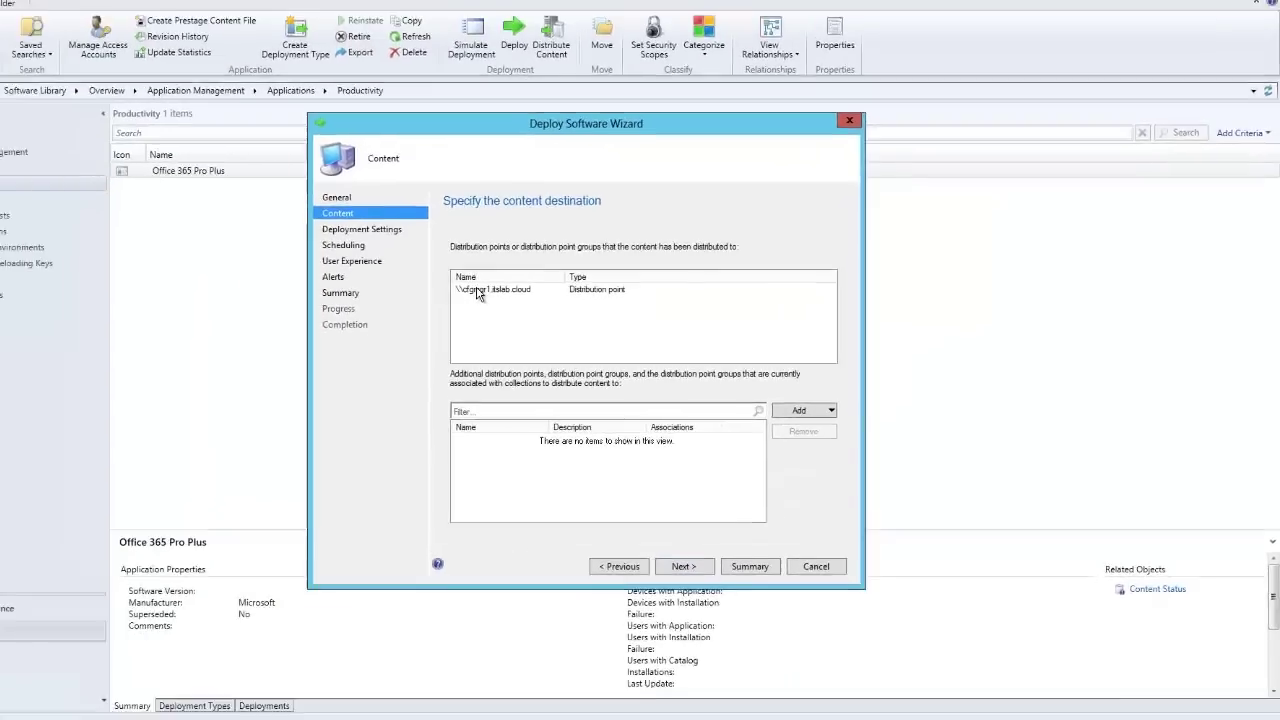
click(545, 290)
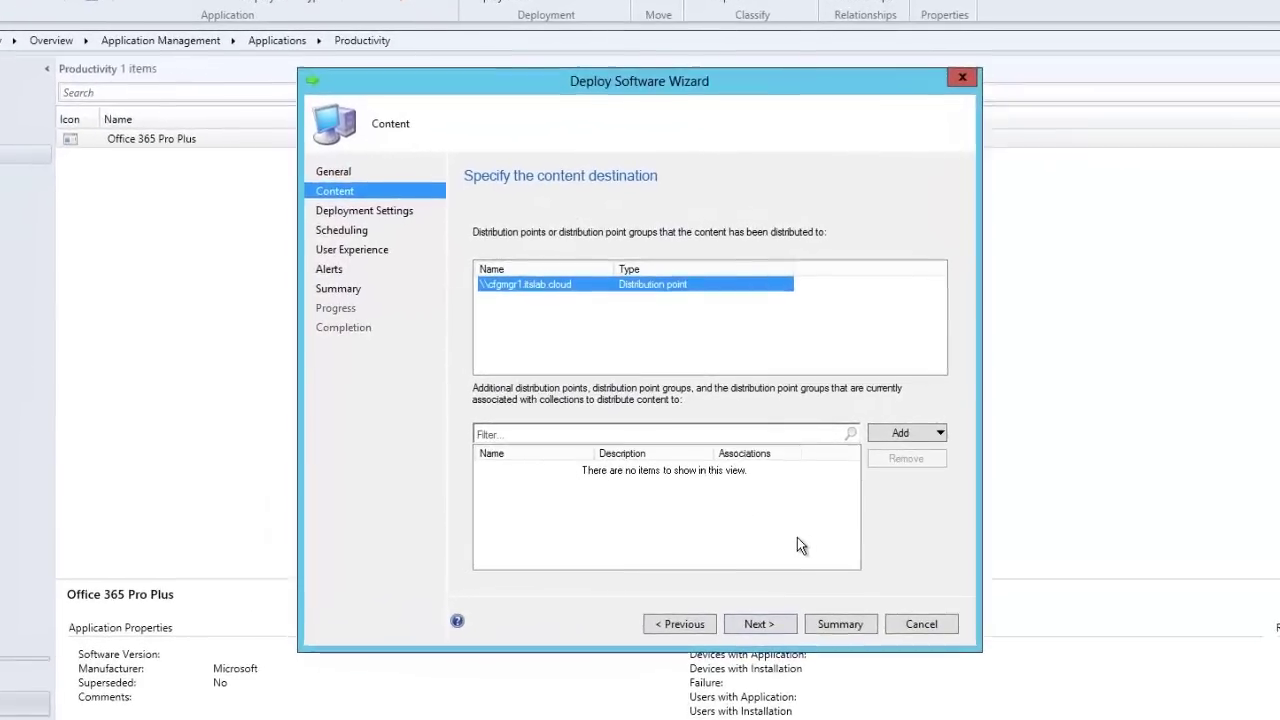
click(789, 648)
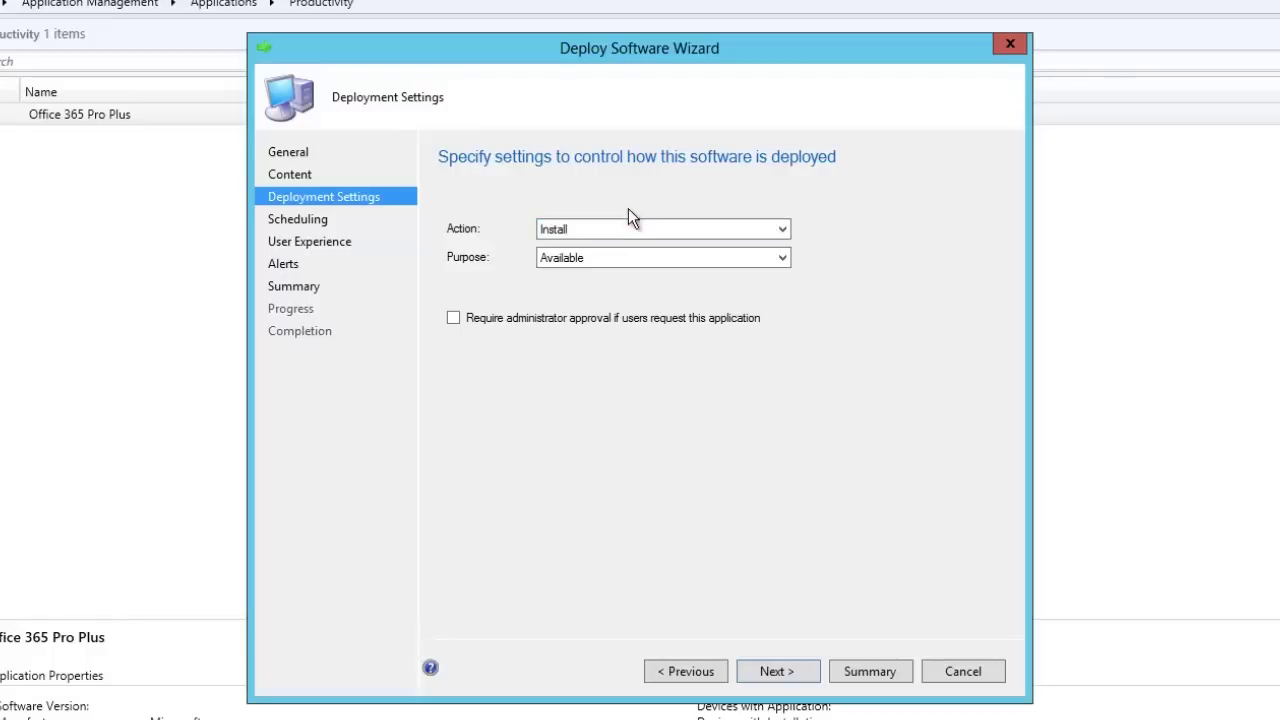
Try the Uninstall action, then set the deployment's action to Install and its purpose to Available.
click(636, 229)
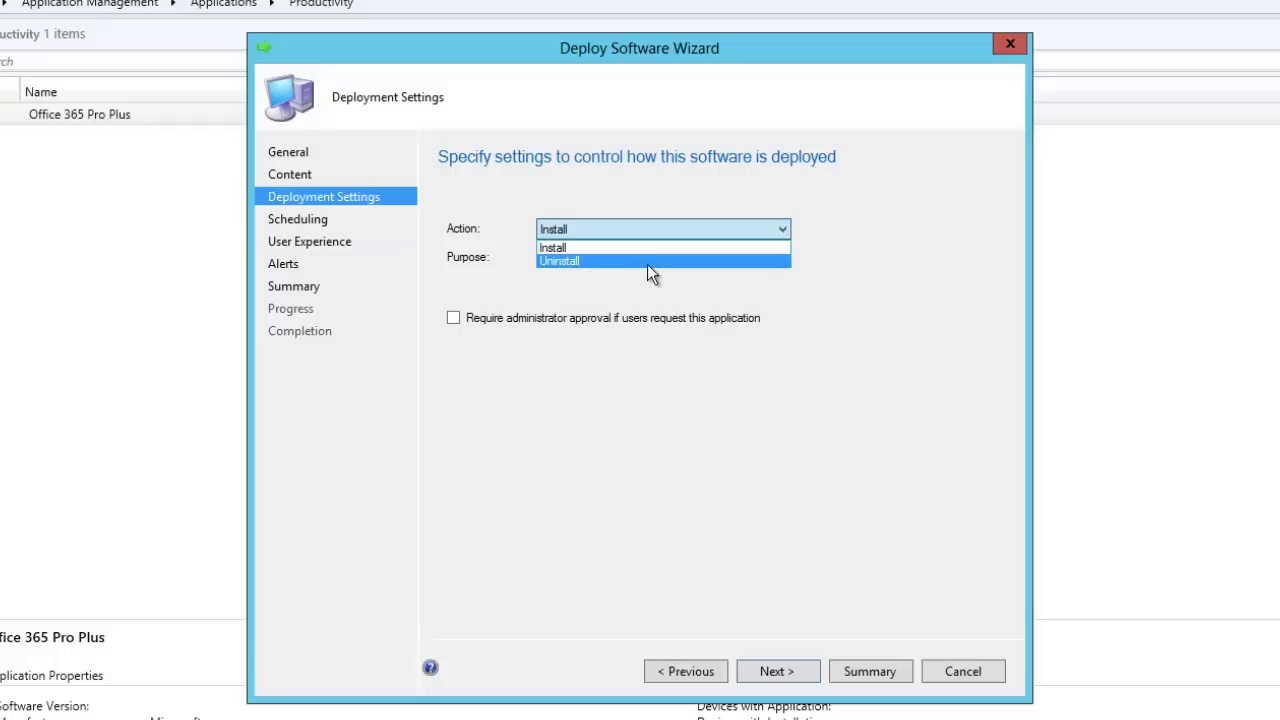
click(647, 262)
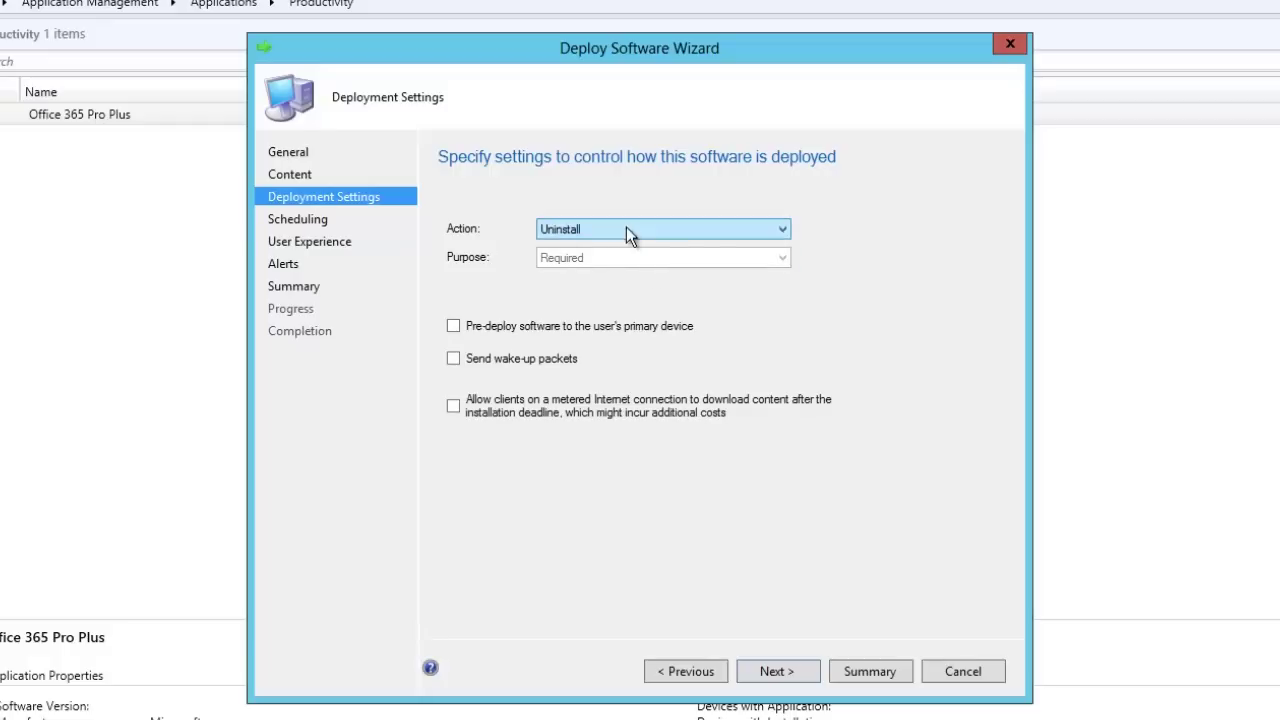
click(626, 229)
click(603, 262)
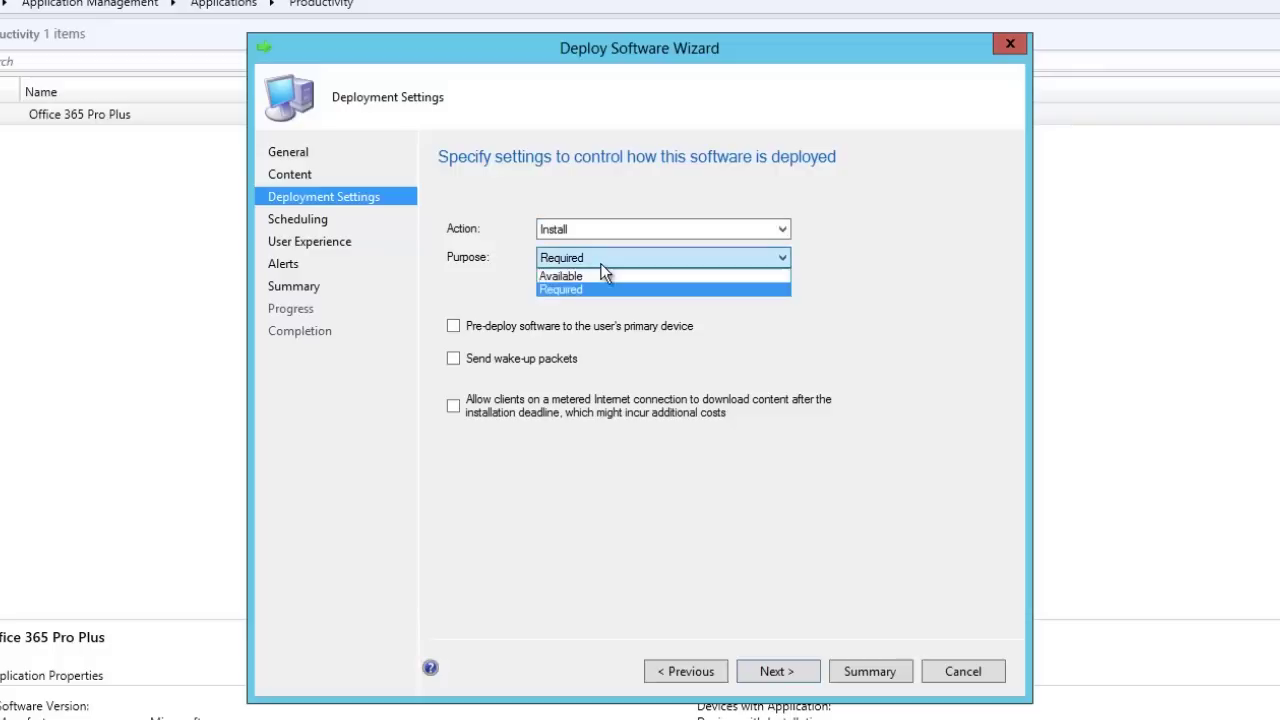
click(603, 274)
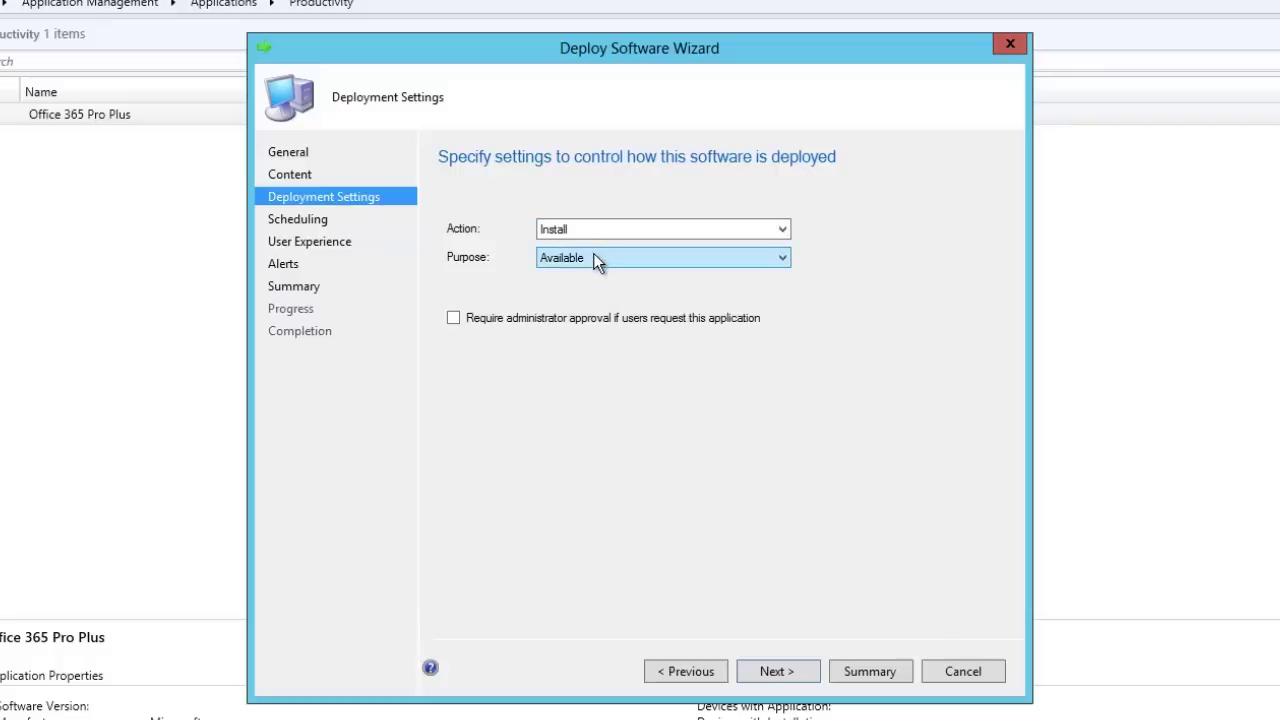
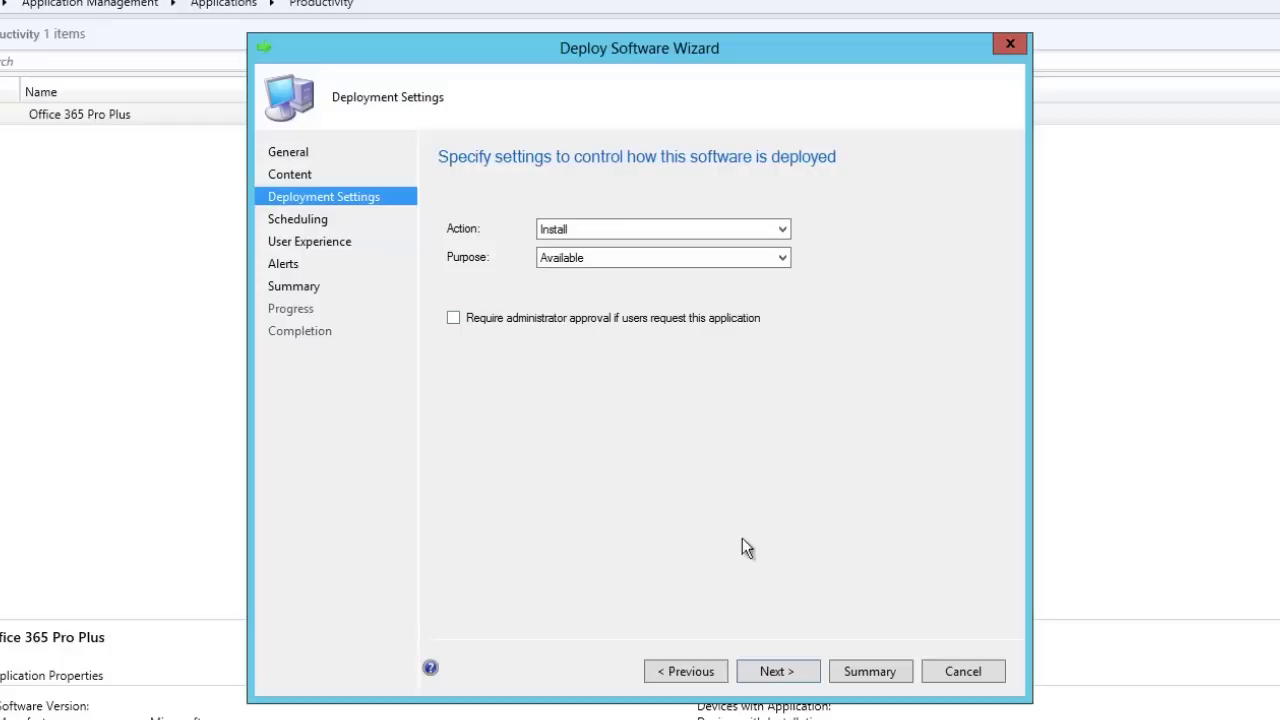
click(780, 672)
Schedule the application to be available on 5/1/2013 at 3:26 PM, with user notifications displayed in Software Center showing all notifications.
click(477, 345)
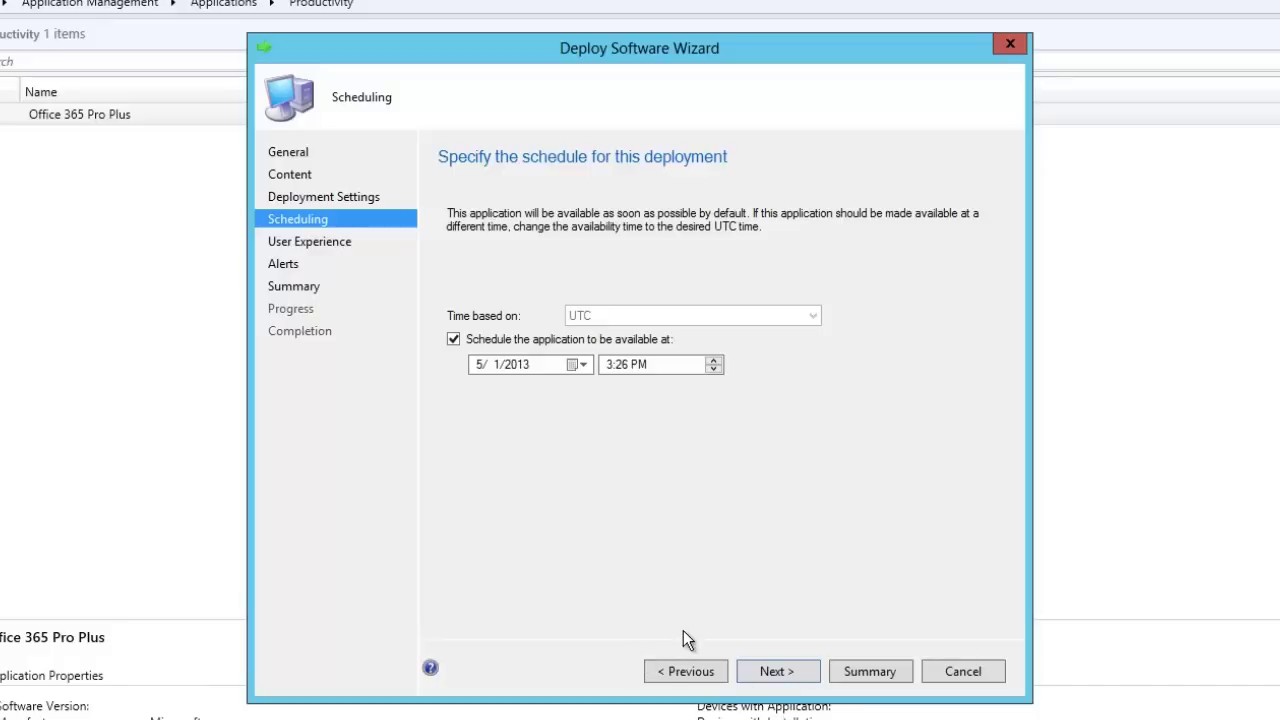
click(767, 677)
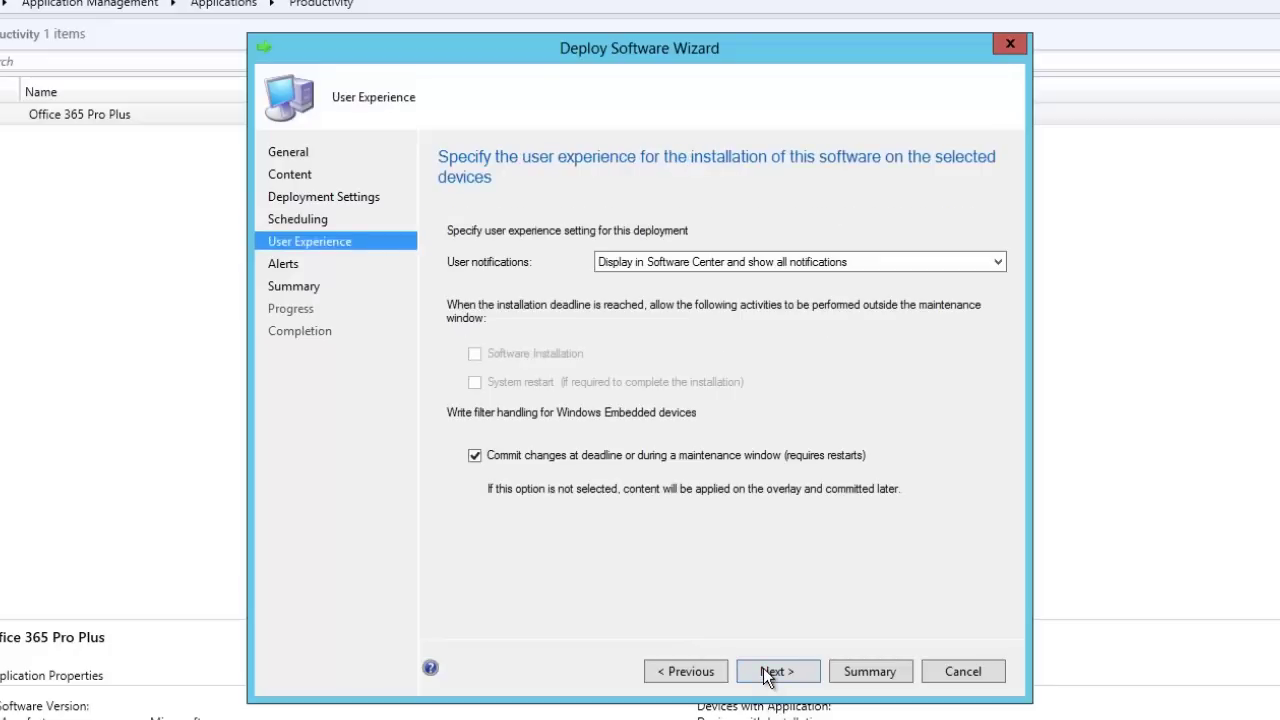
click(707, 263)
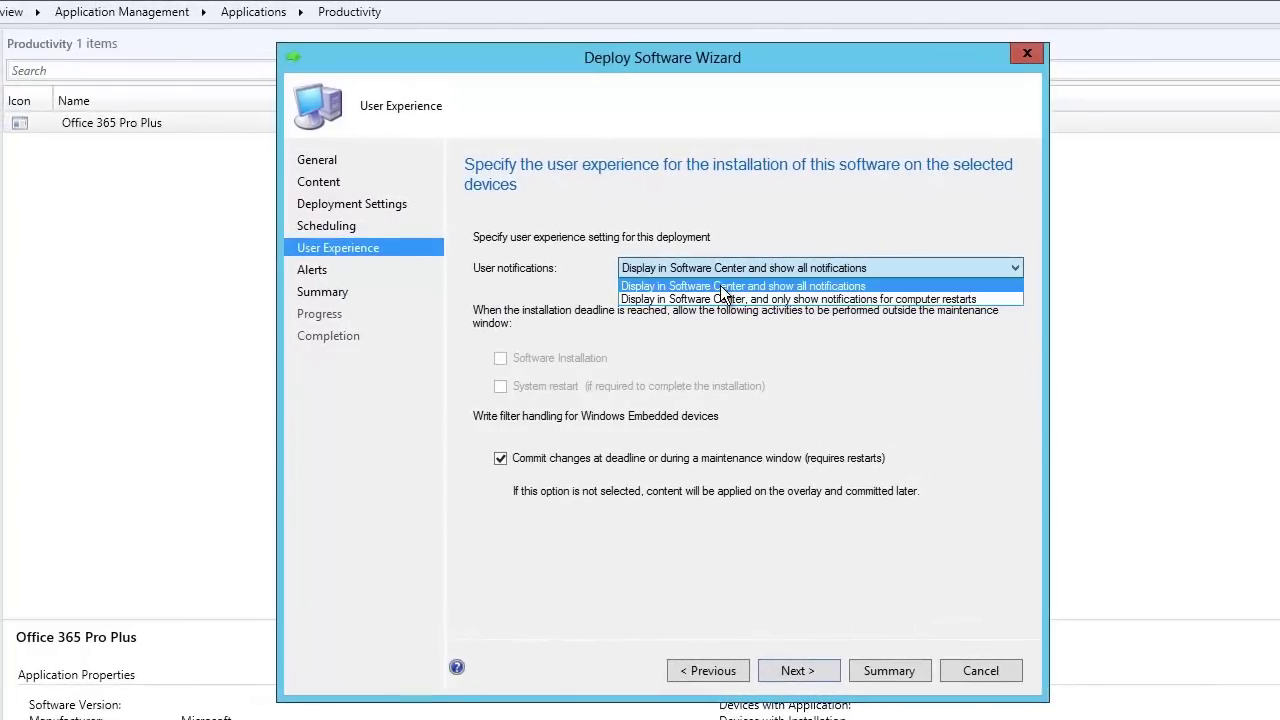
click(720, 285)
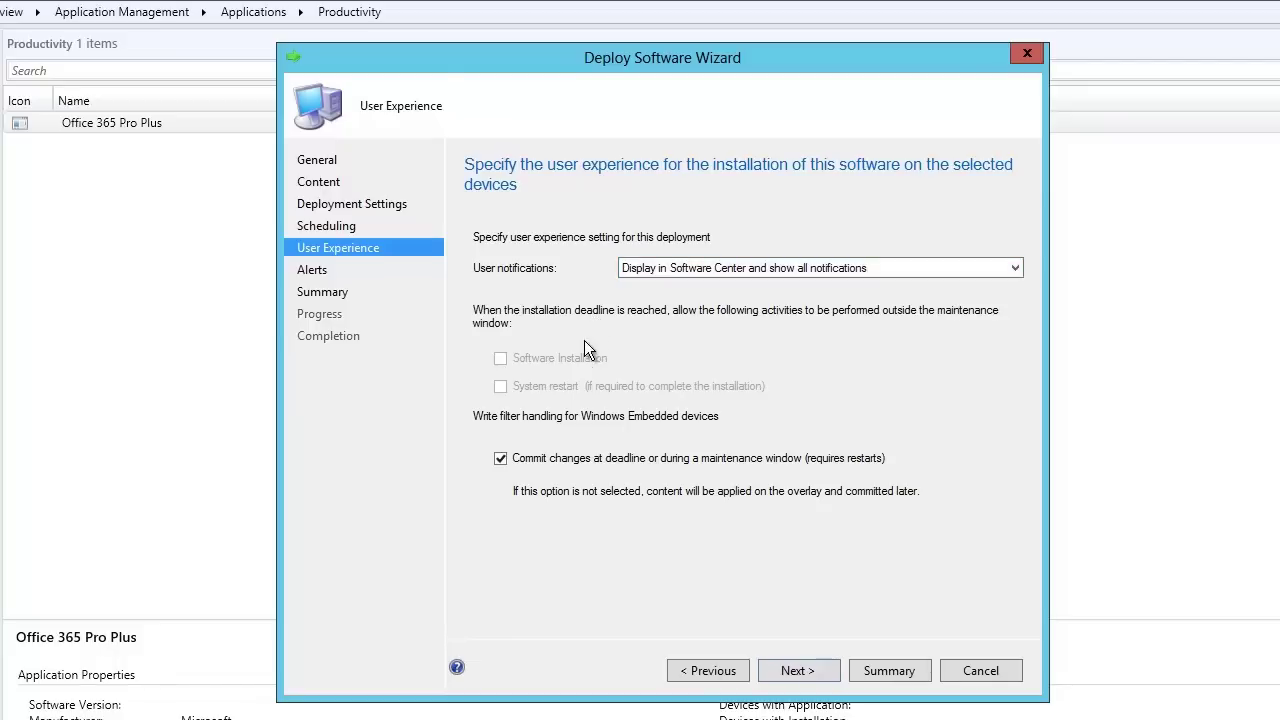
click(788, 672)
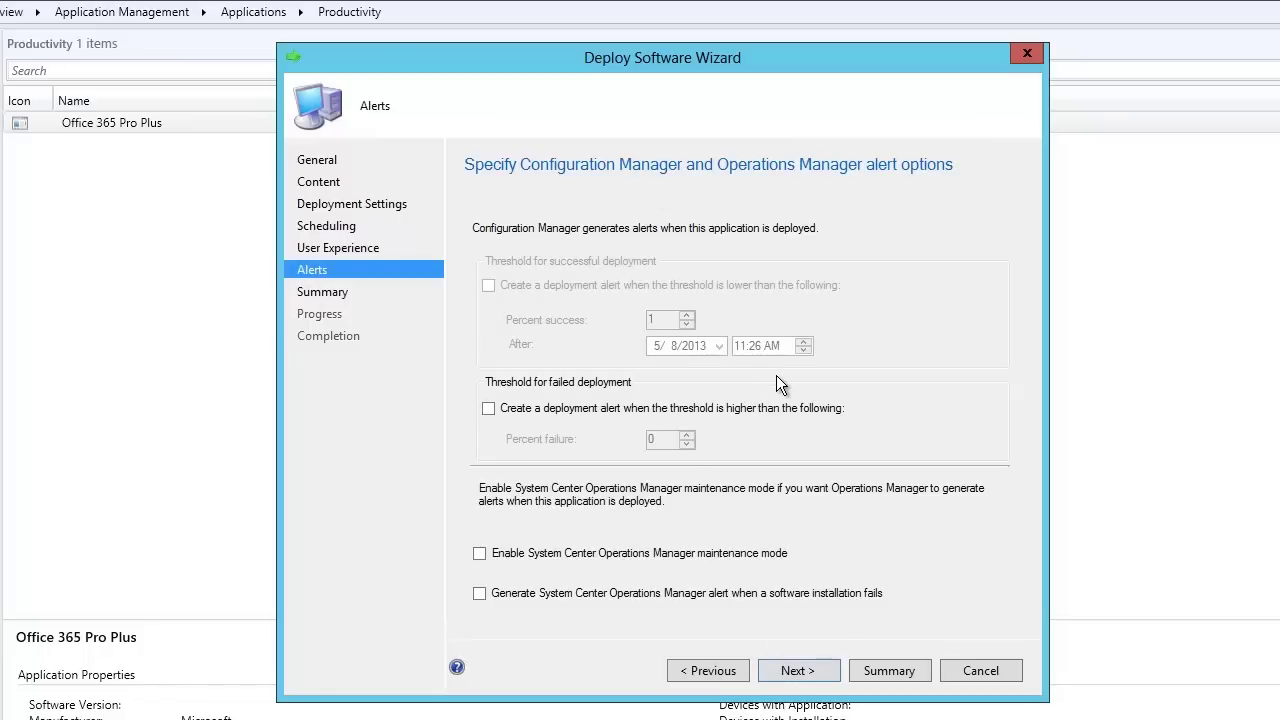
Leave the deployment alerts disabled, confirm the settings summary and complete the deployment of Office 365 Pro Plus.
click(800, 679)
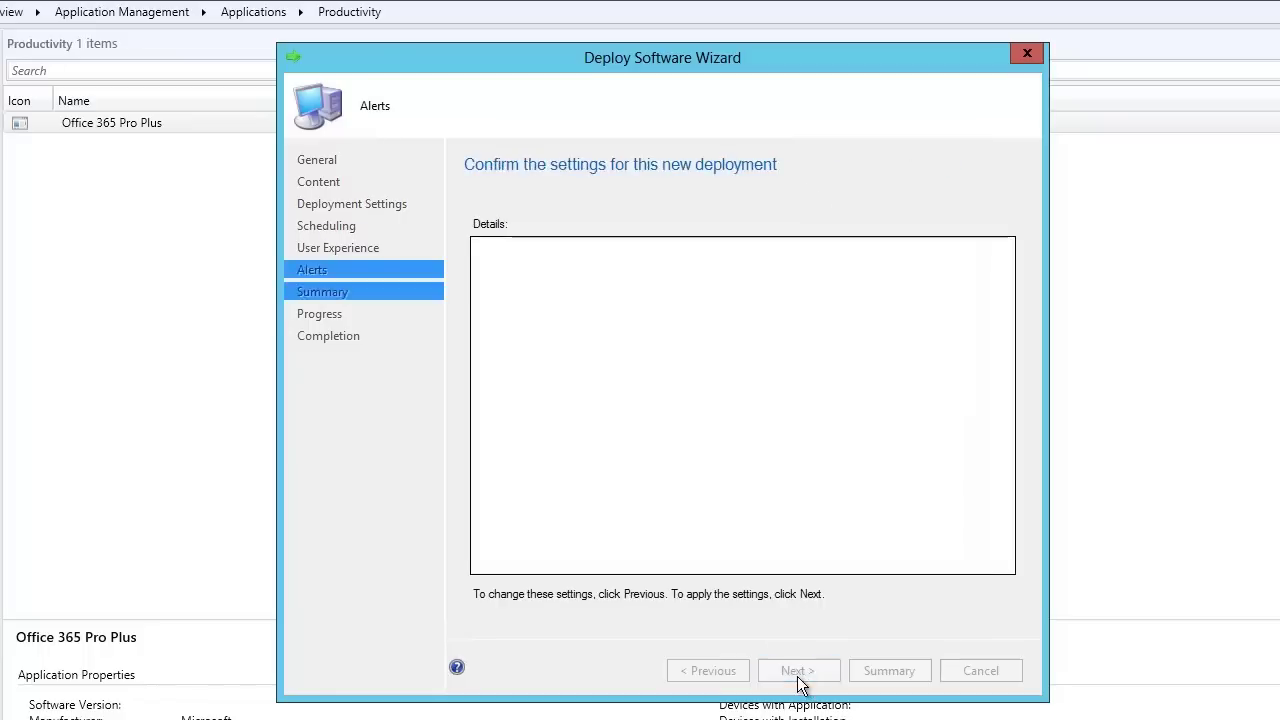
click(800, 679)
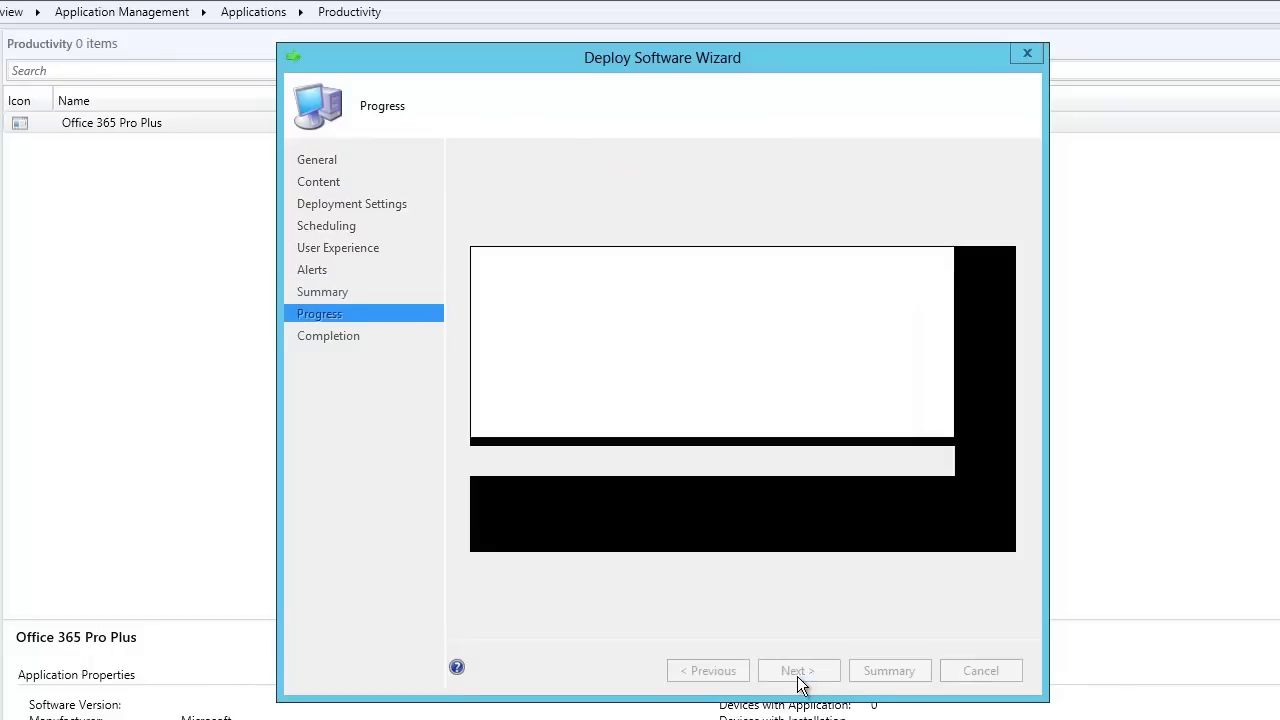
click(981, 671)
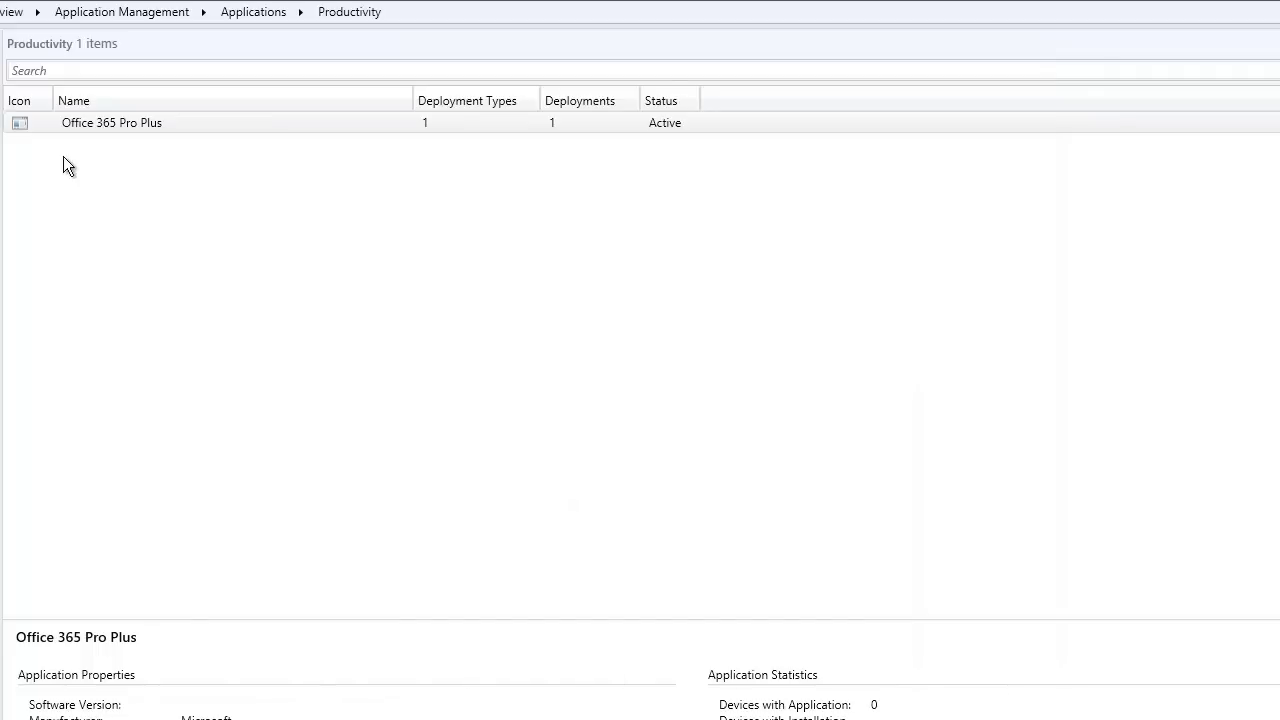
Review the deployment types and the deployments of the Office 365 Pro Plus application in the Productivity folder.
click(123, 135)
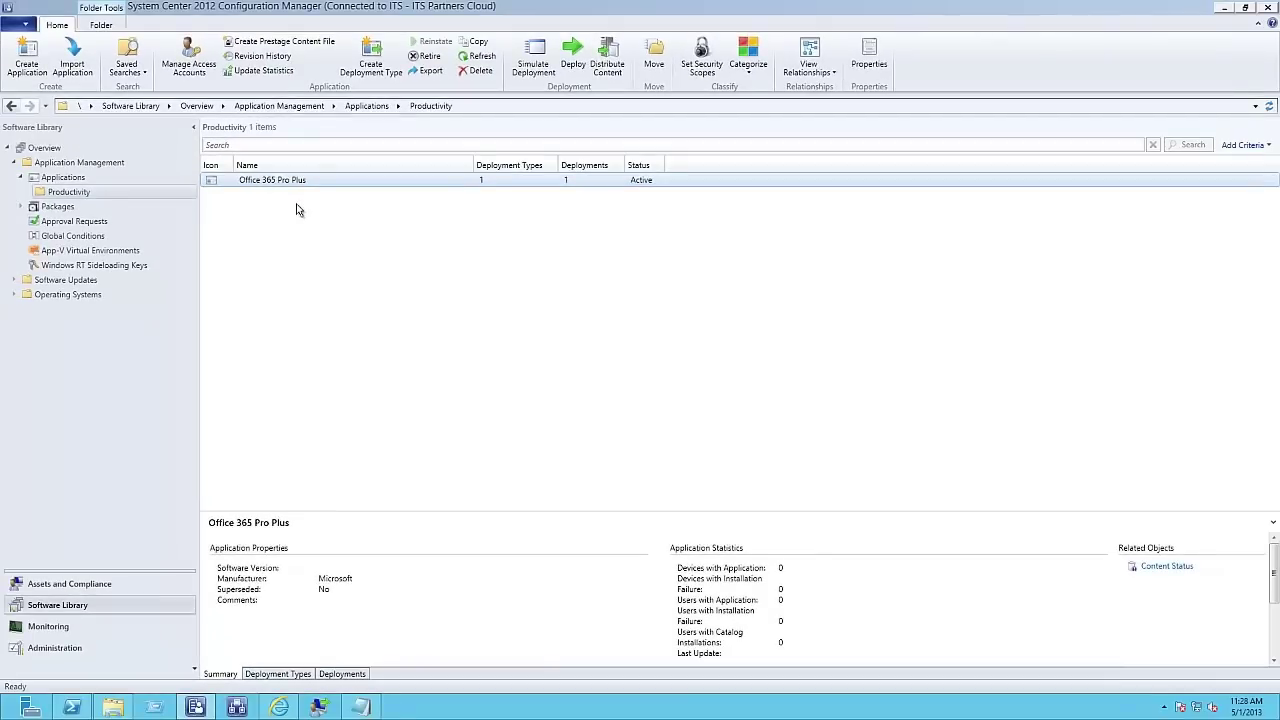
click(274, 675)
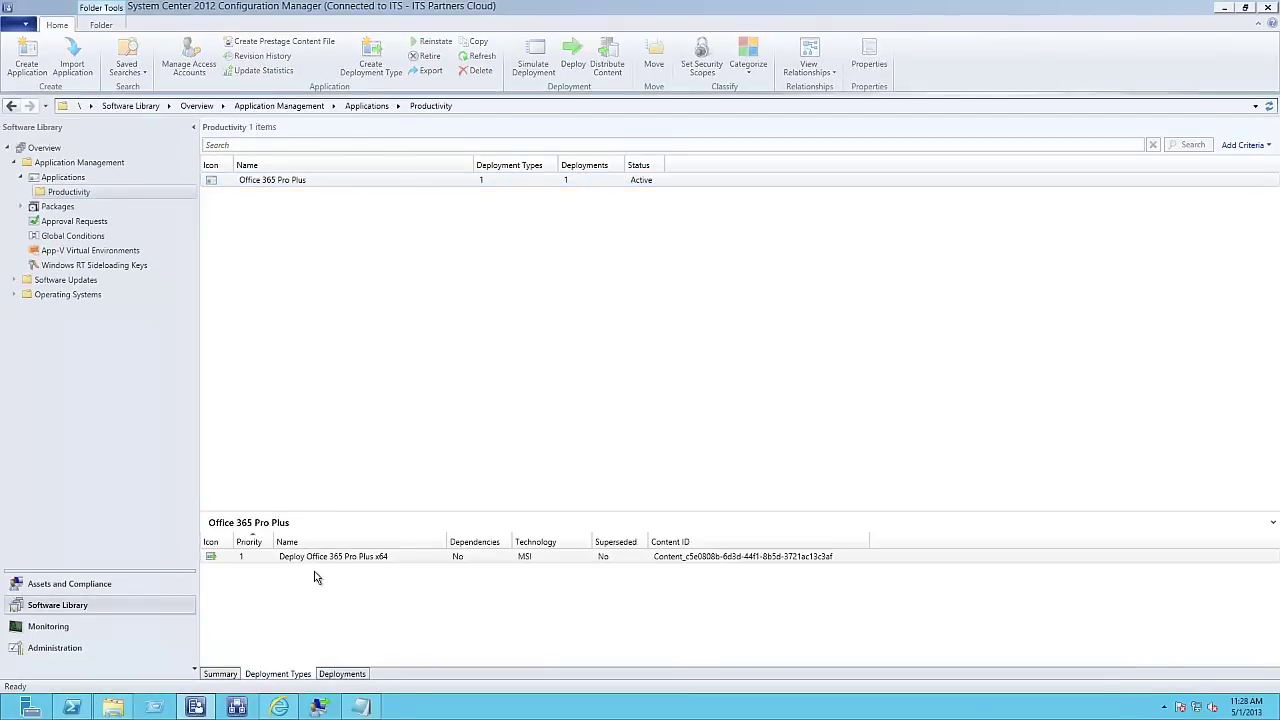
click(327, 560)
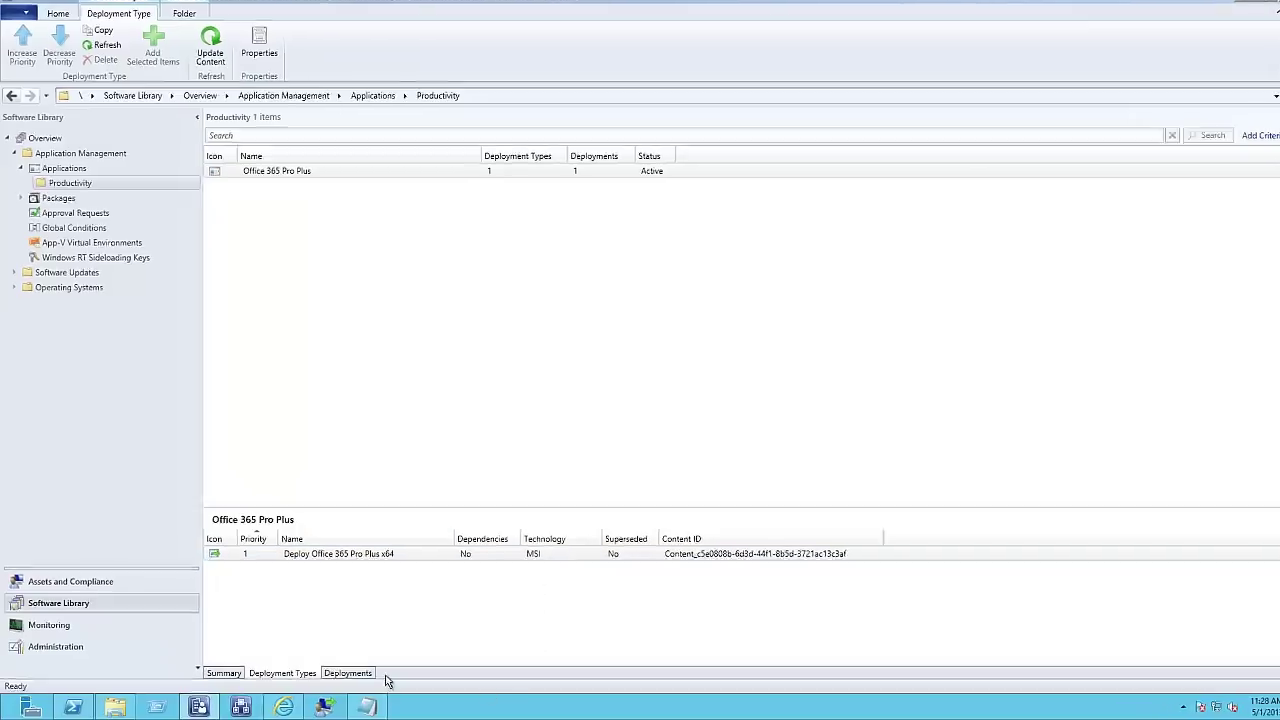
click(341, 672)
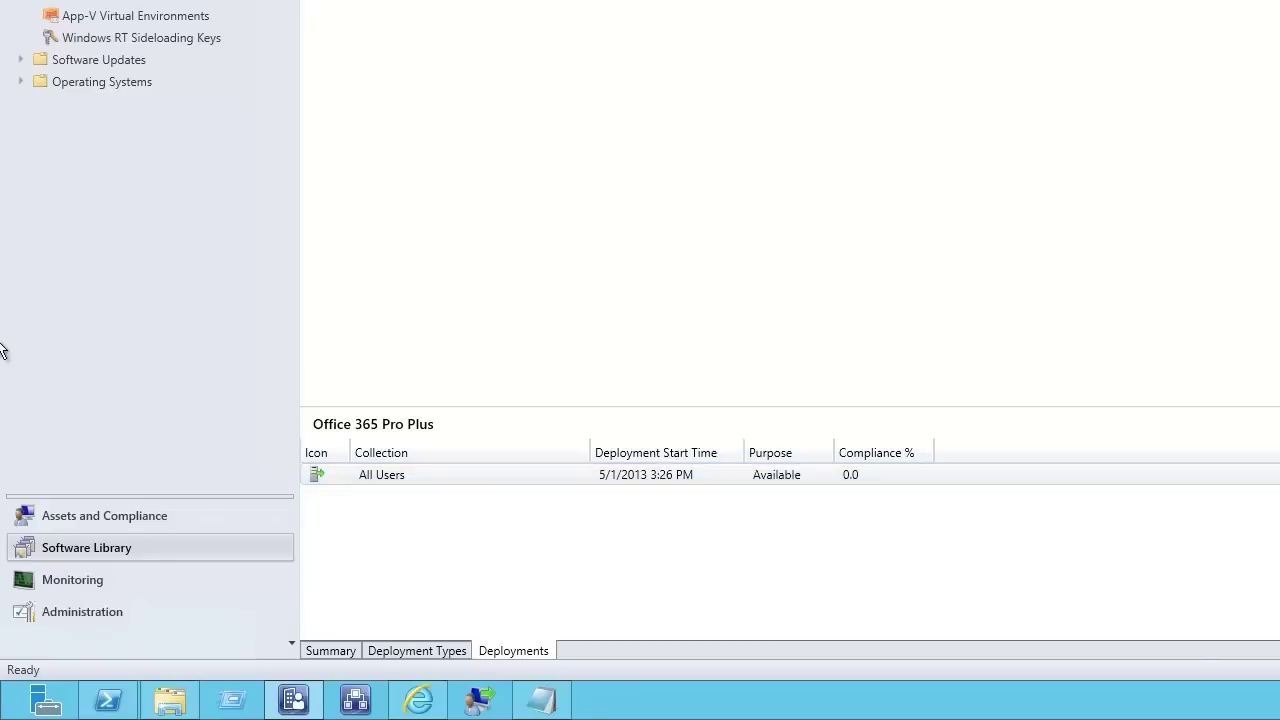
Return to Monitoring's Content Status list and look at the entry for Office 365 Pro Plus.
click(54, 578)
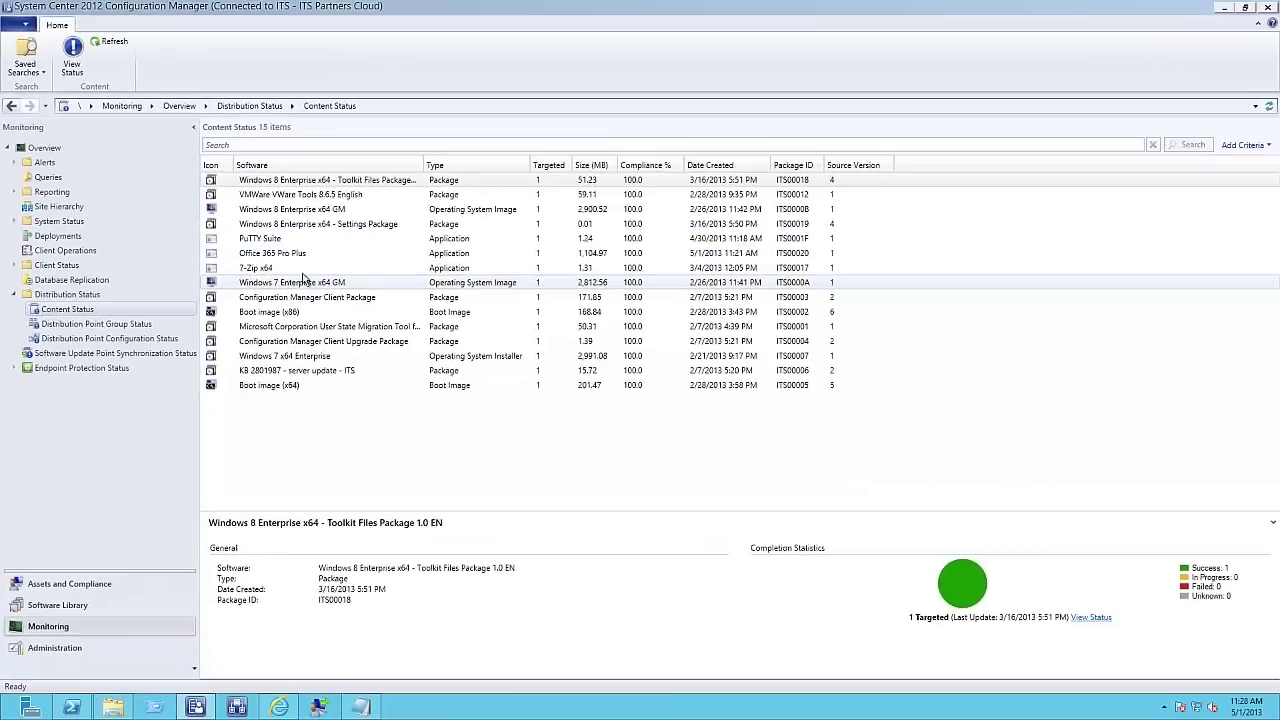
click(330, 247)
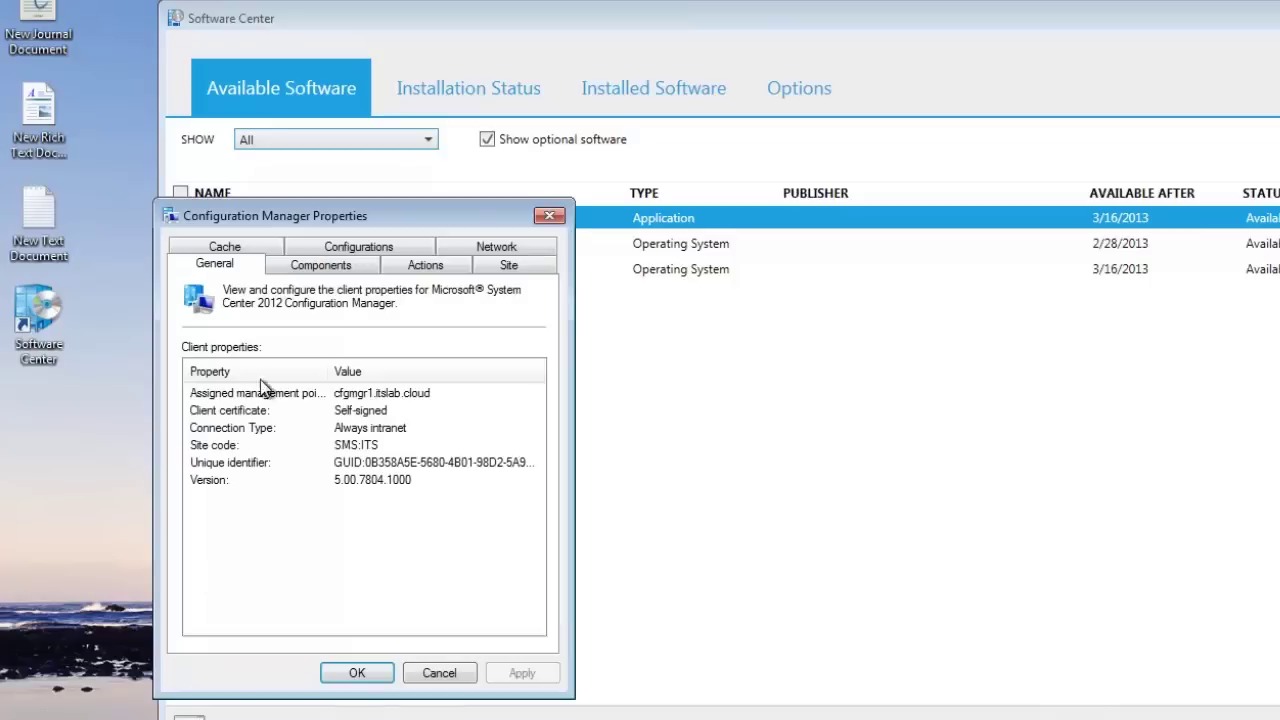
Run the Application Deployment Evaluation Cycle and the Machine Policy Retrieval & Evaluation Cycle from the client's Configuration Manager Properties.
click(425, 264)
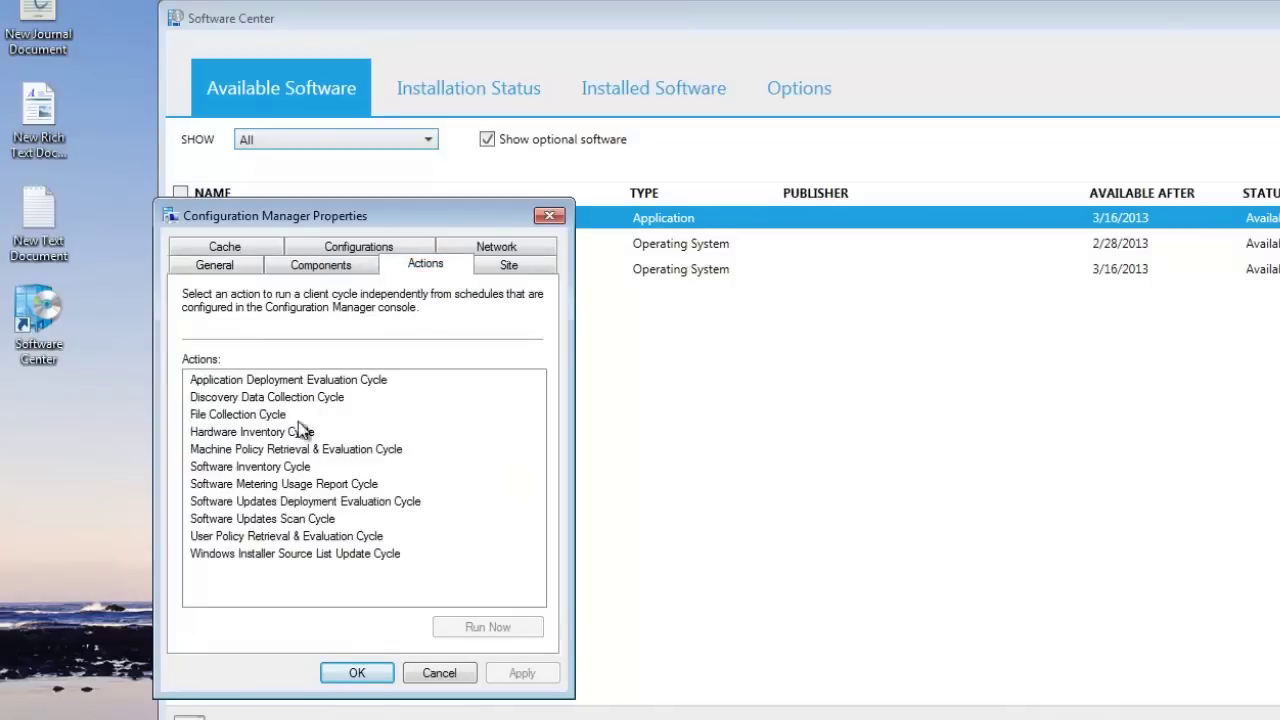
click(466, 630)
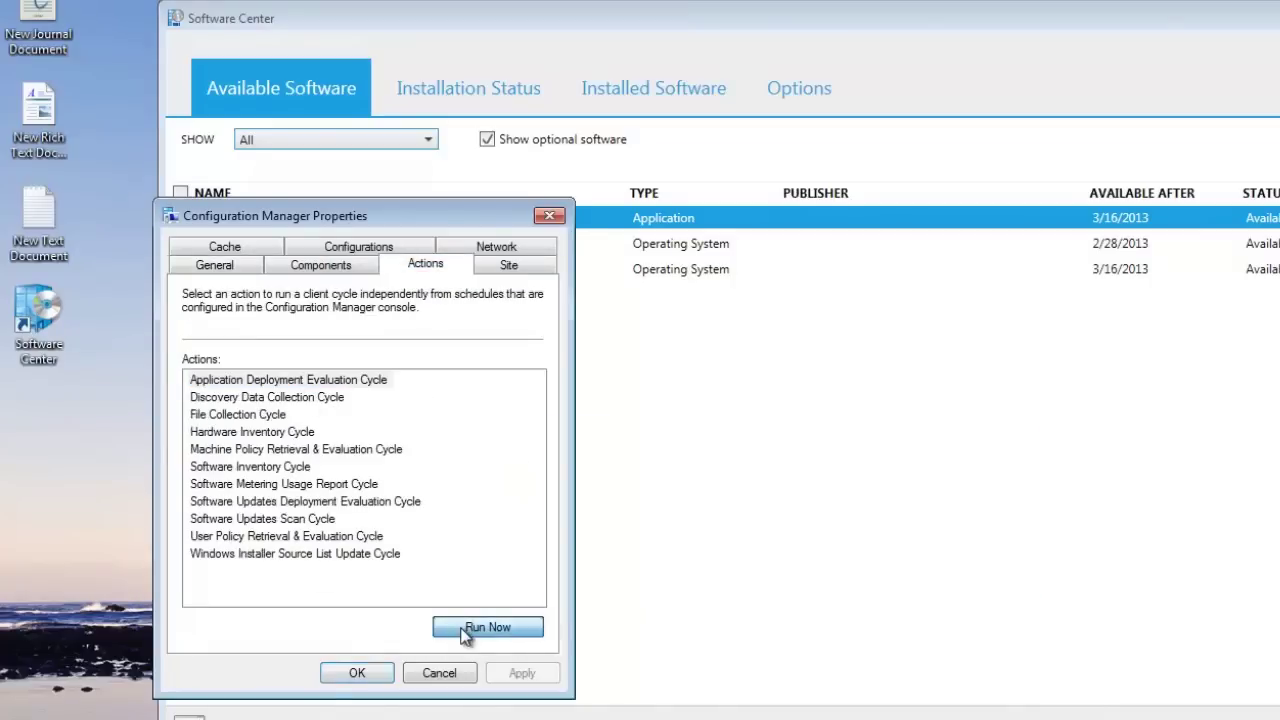
click(941, 567)
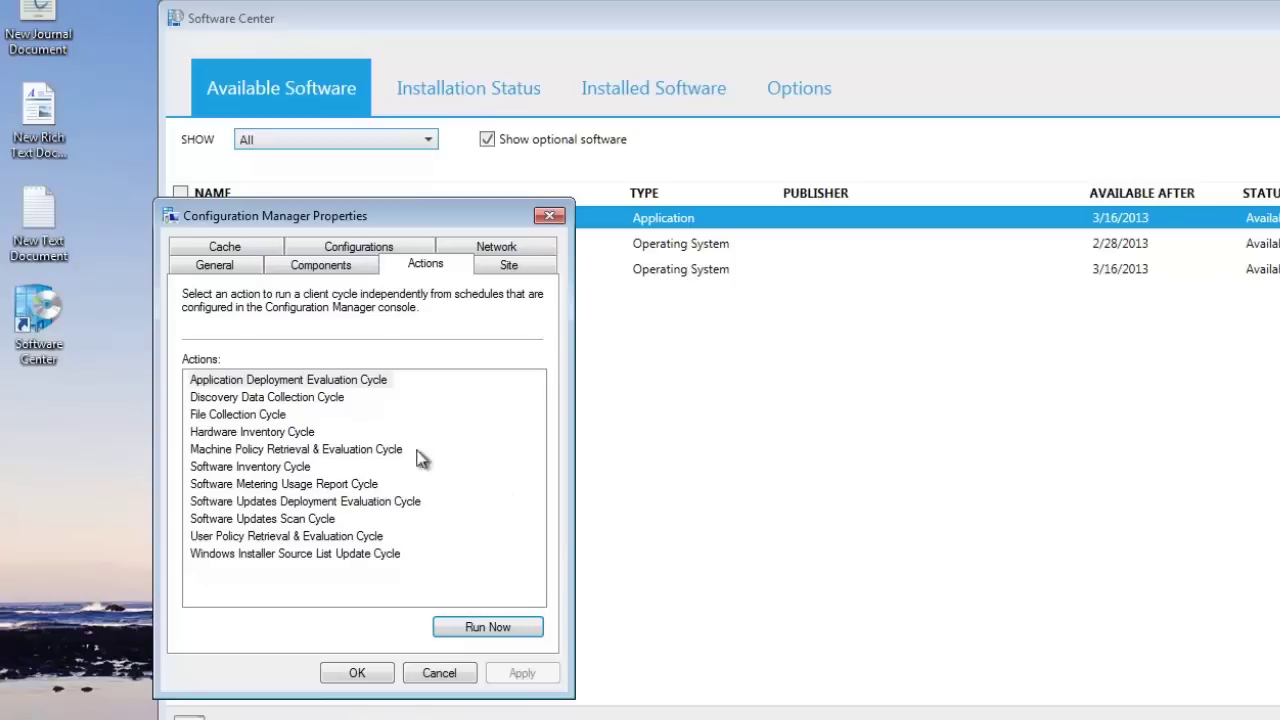
click(366, 449)
click(478, 625)
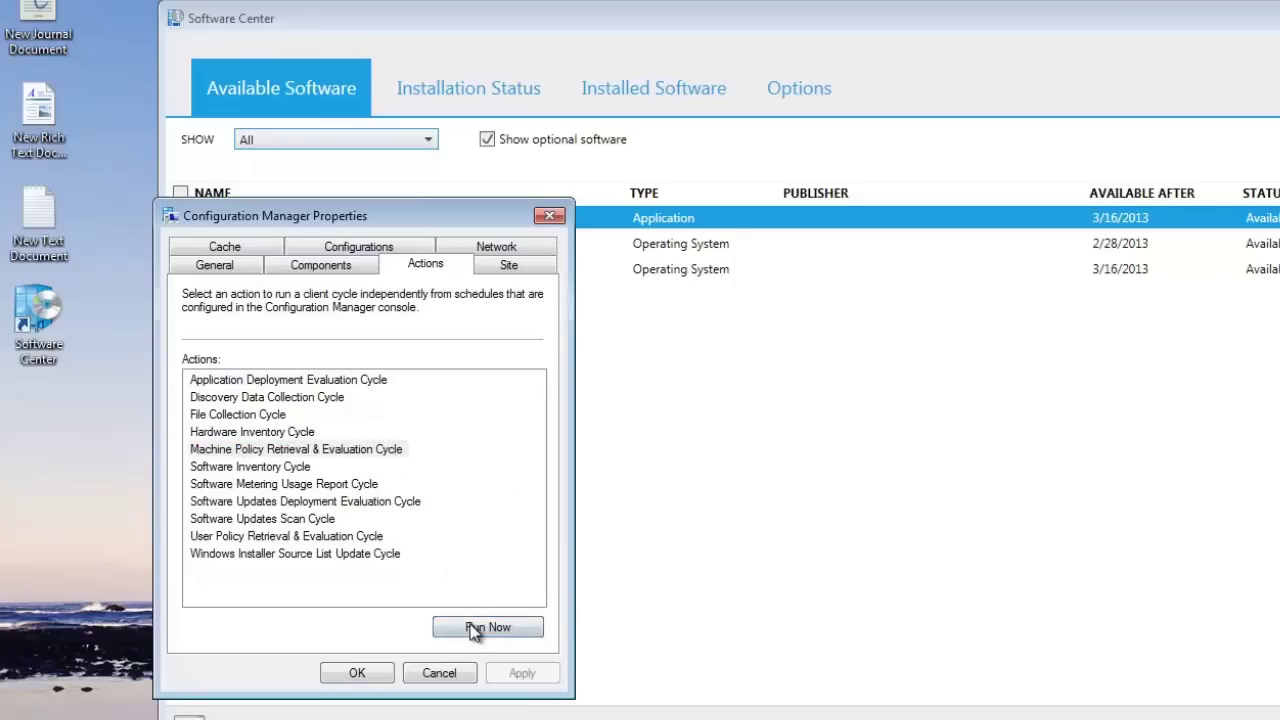
key(Return)
click(357, 673)
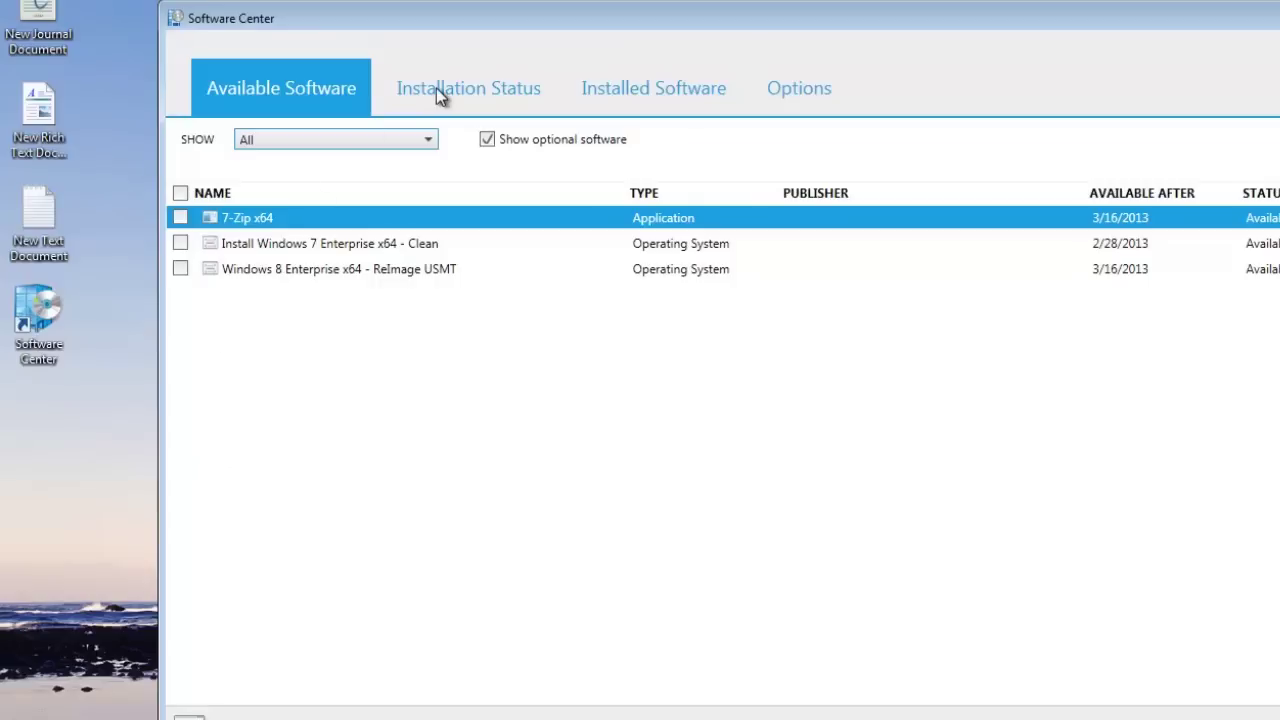
Check the installation status and the installed software in the client's Software Center.
click(436, 88)
click(694, 89)
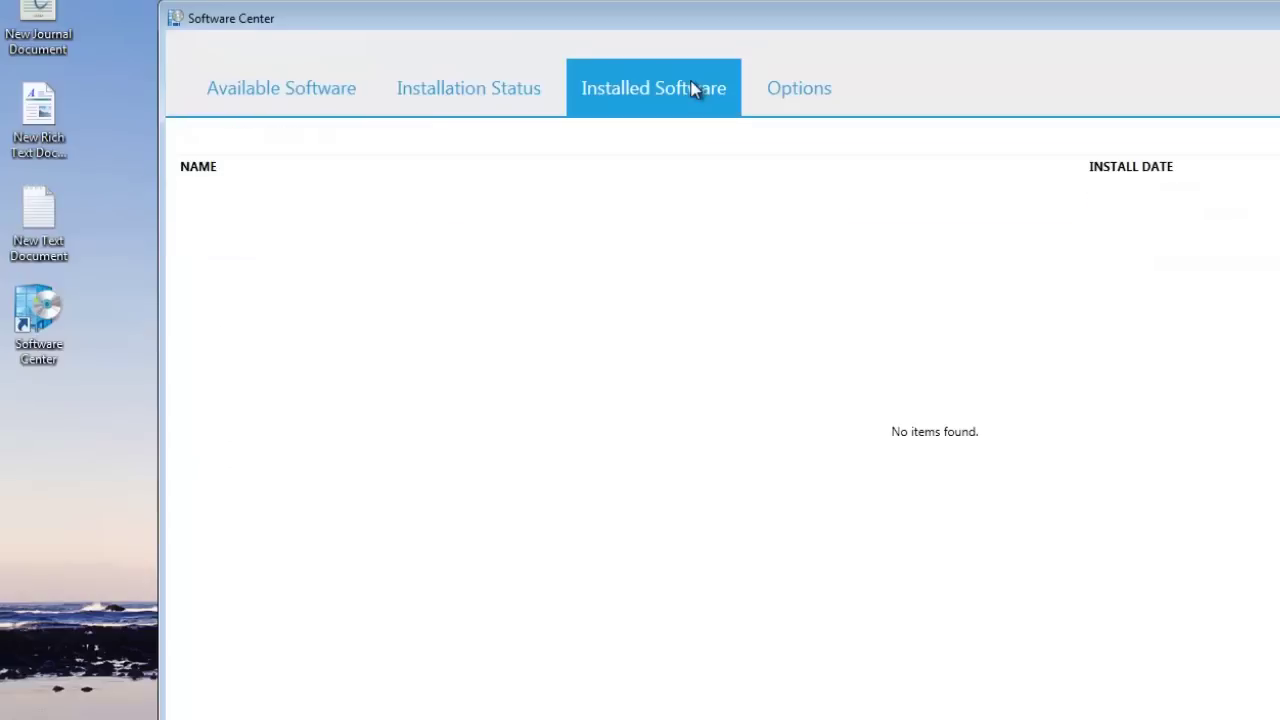
Open the Application Catalog from the link in Software Center's list of available software.
click(289, 100)
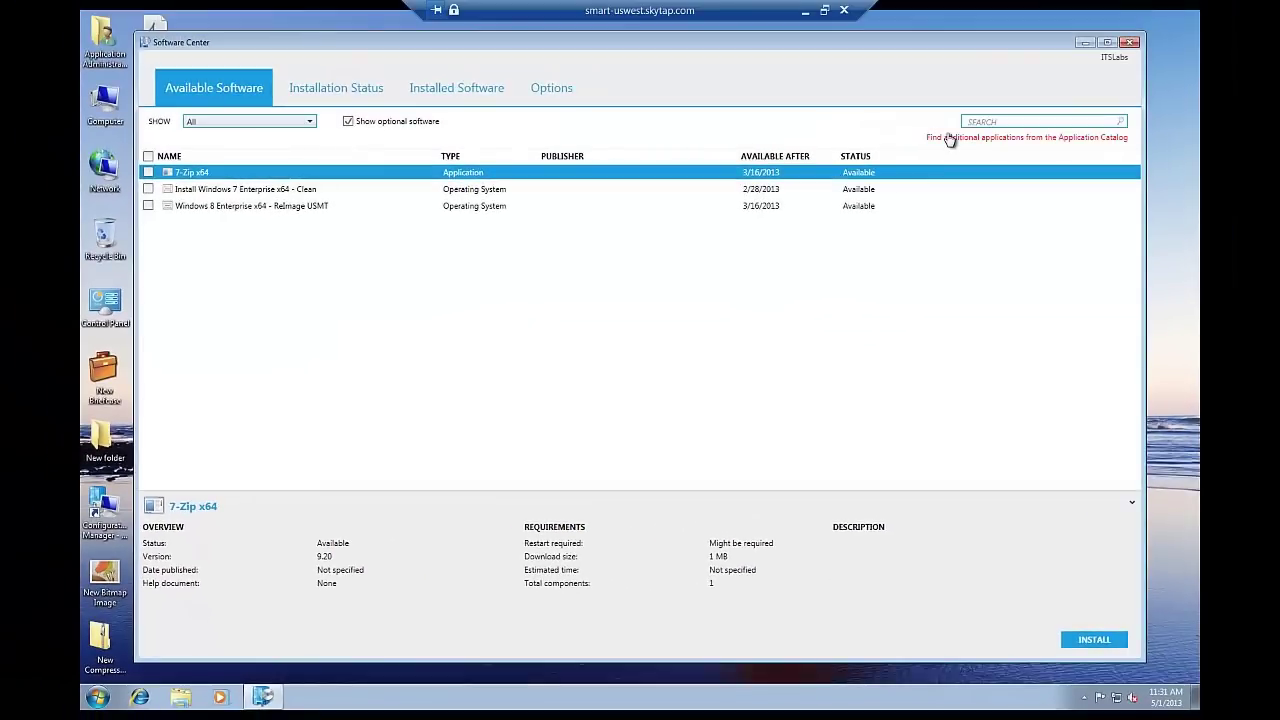
click(950, 140)
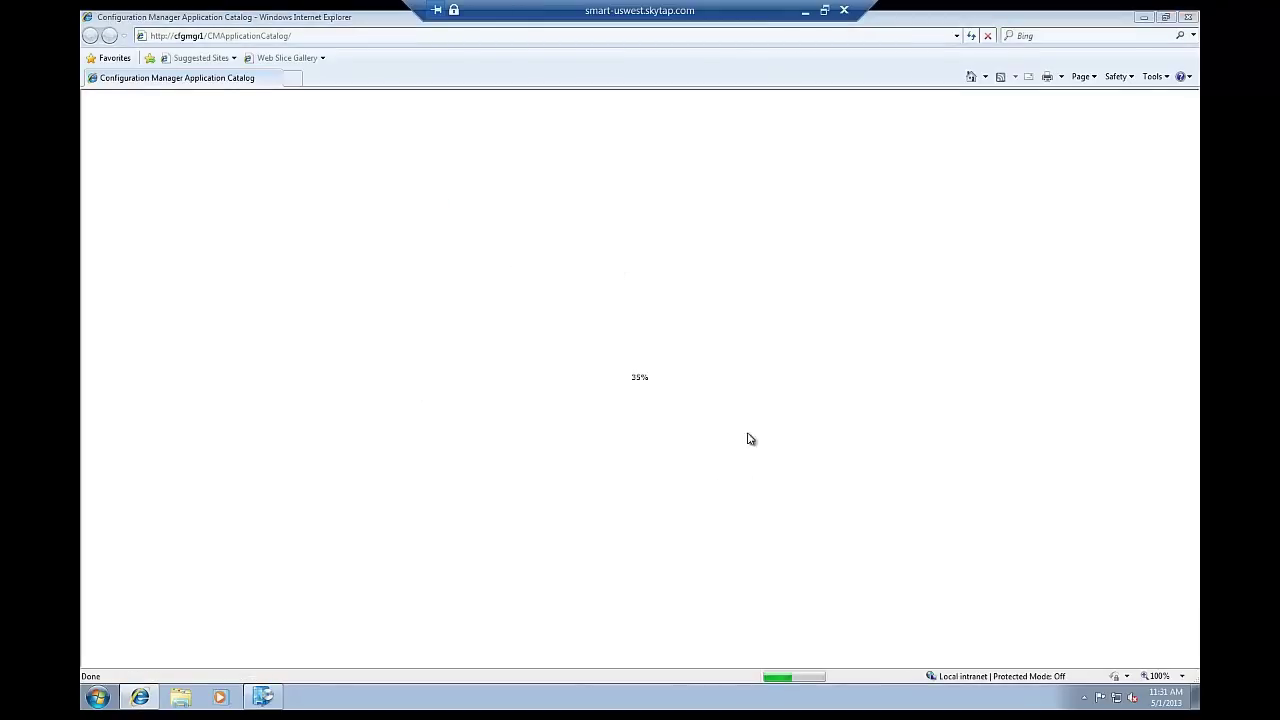
click(756, 515)
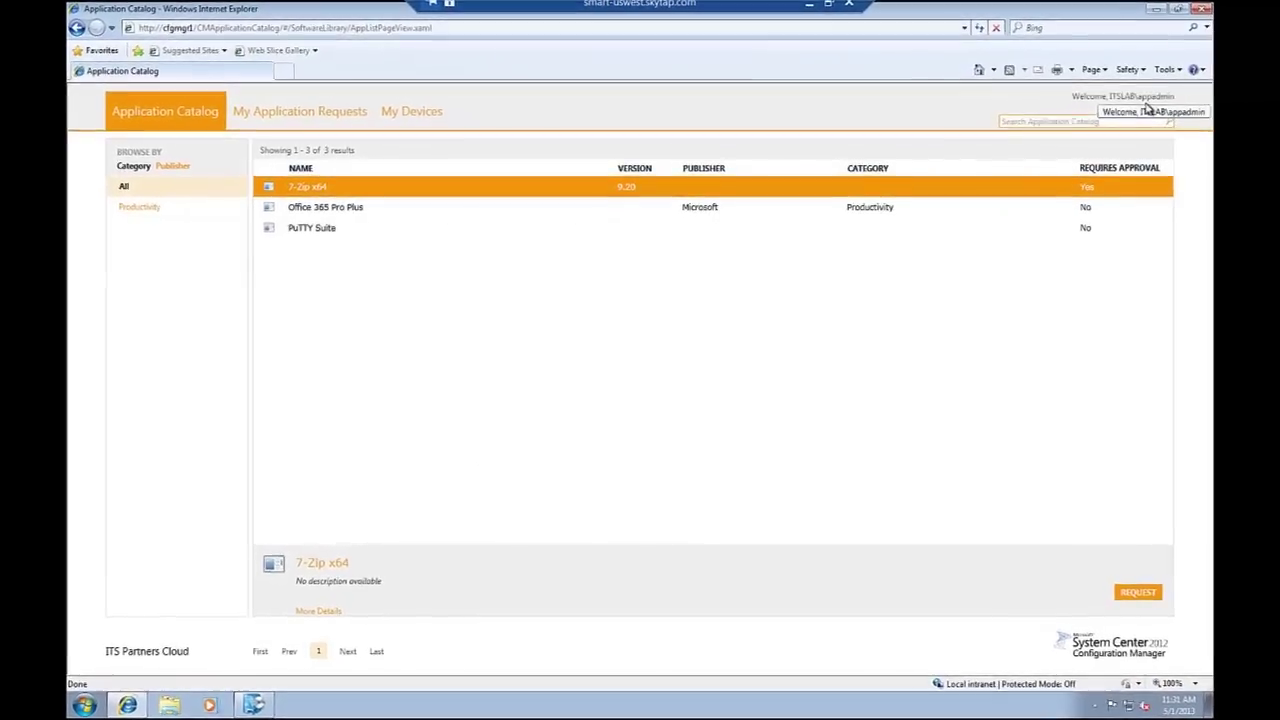
Install Office 365 Pro Plus from the Application Catalog's Productivity category and confirm the installation.
click(345, 201)
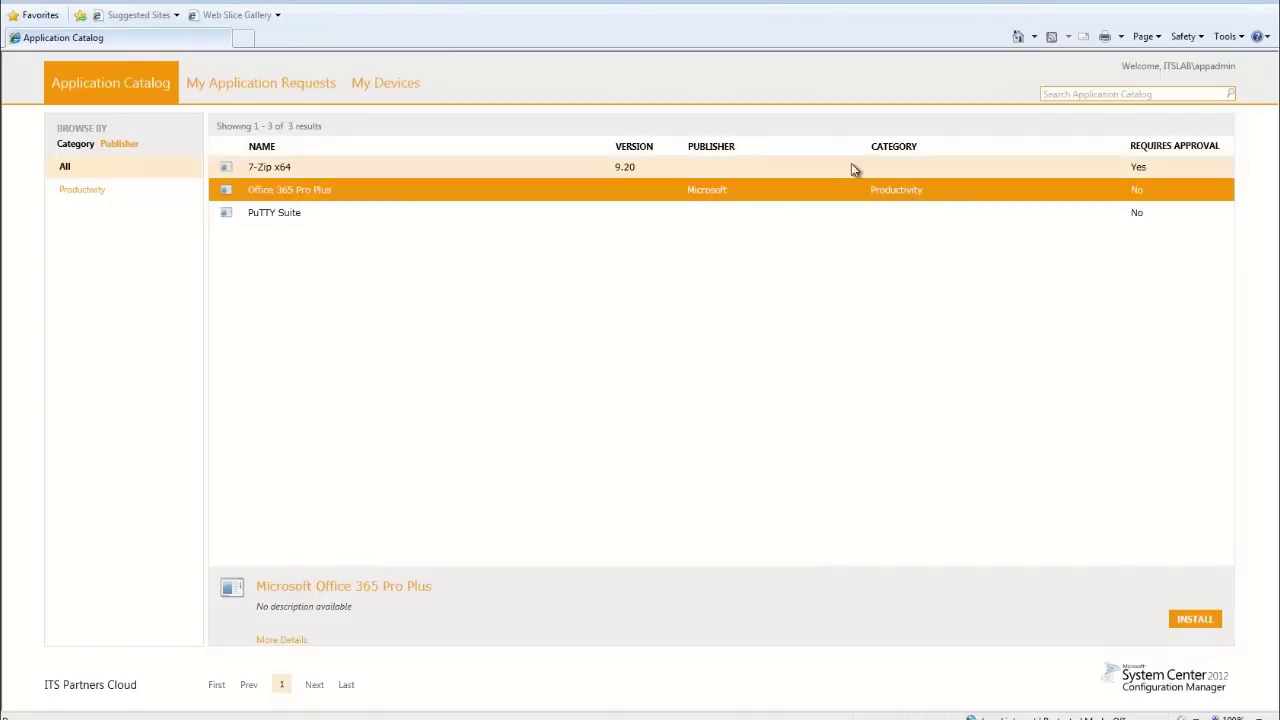
click(107, 190)
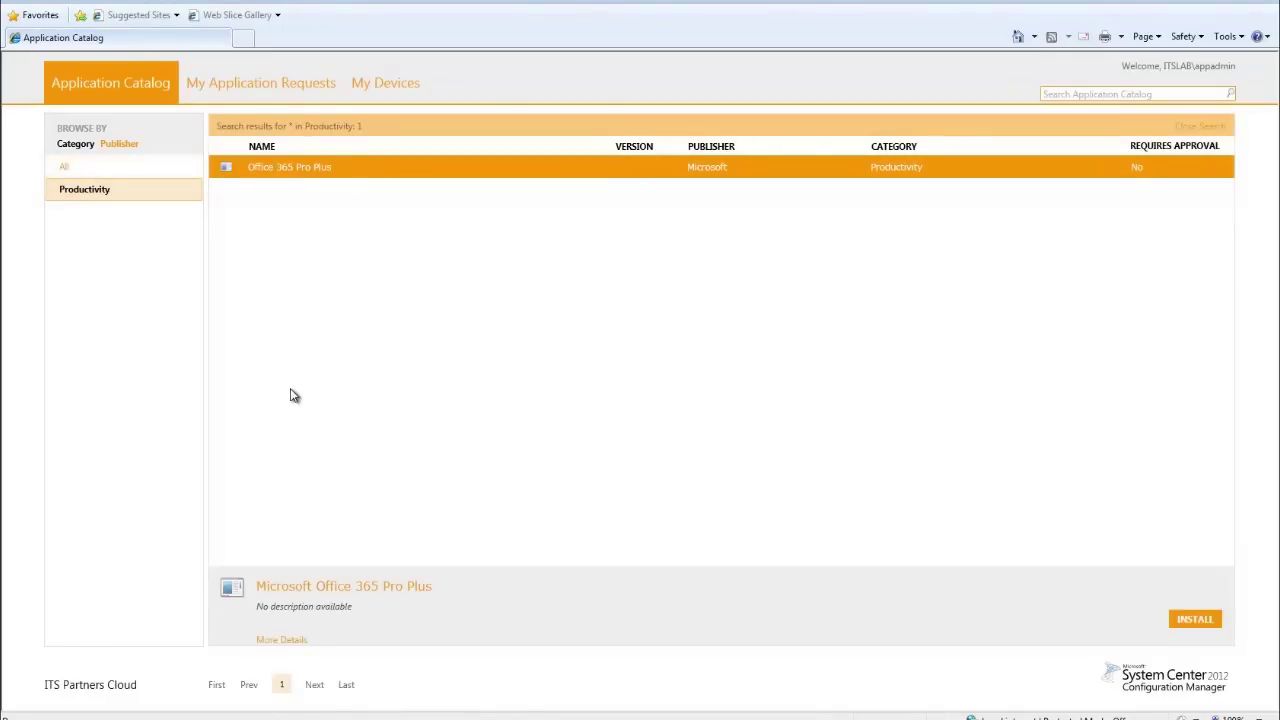
click(1193, 620)
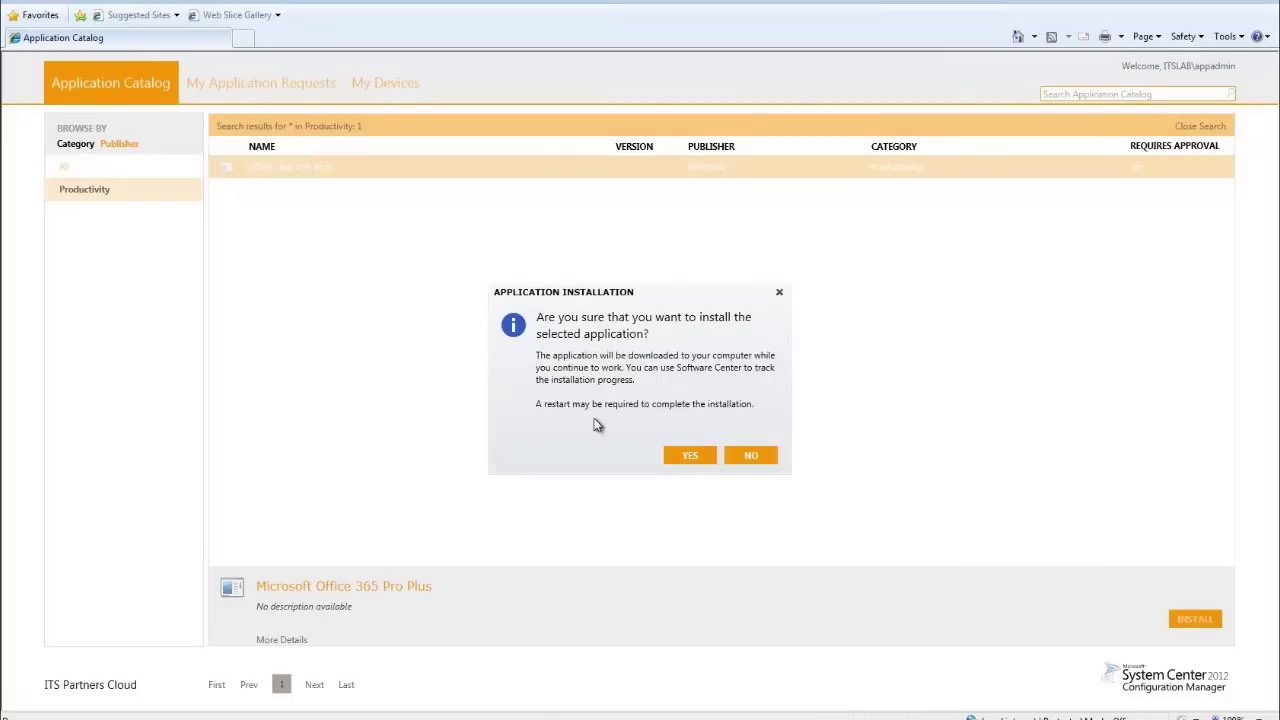
click(681, 457)
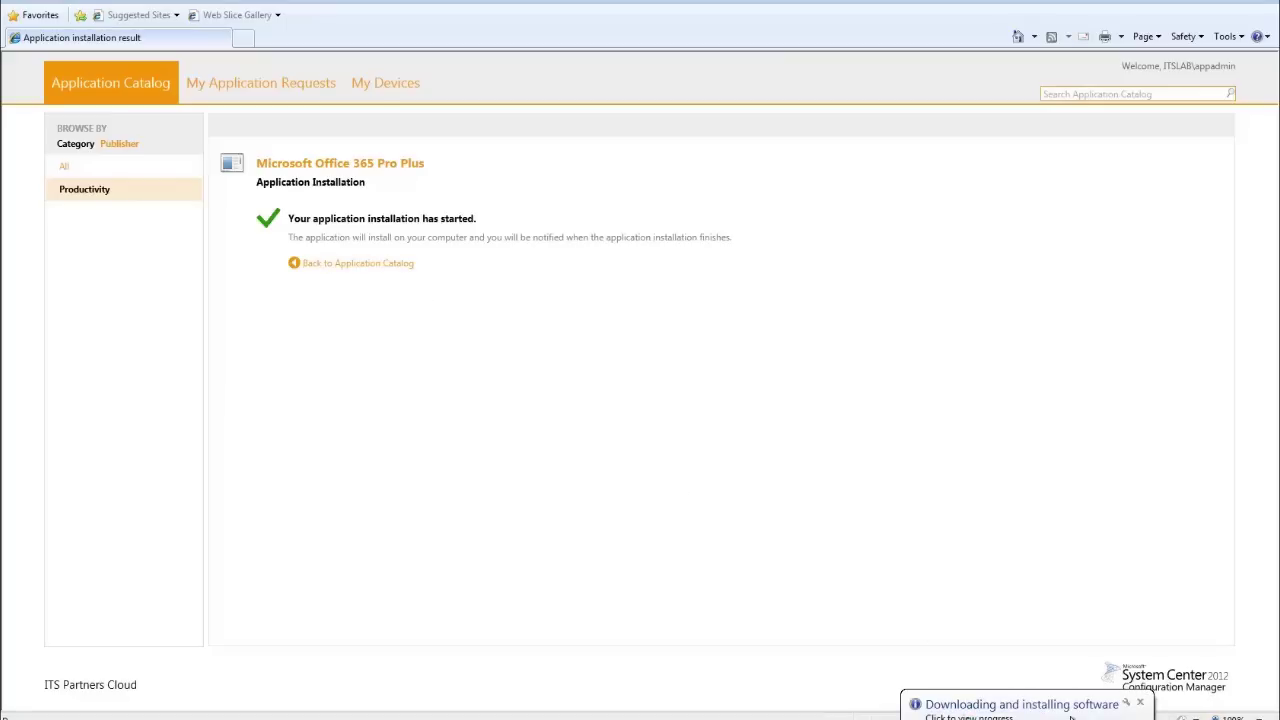
Check the download progress of Office 365 Pro Plus in Software Center, comparing its available software and installation status lists.
click(1071, 716)
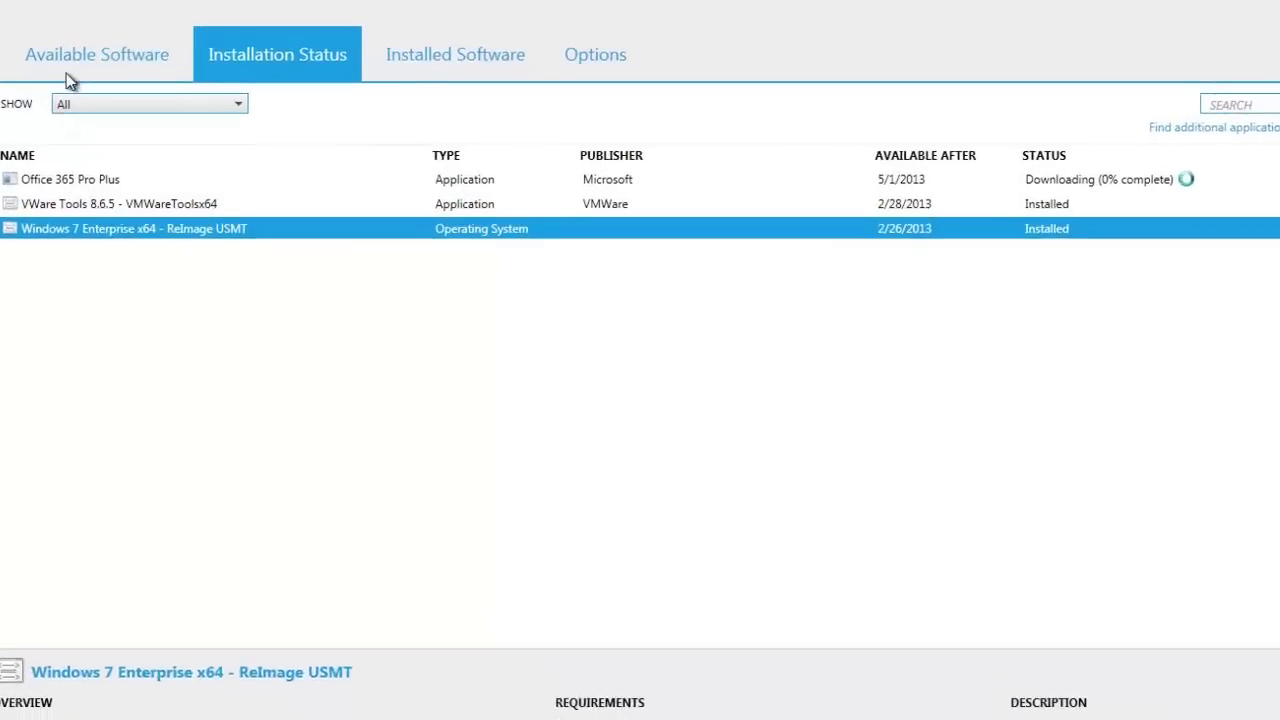
click(105, 66)
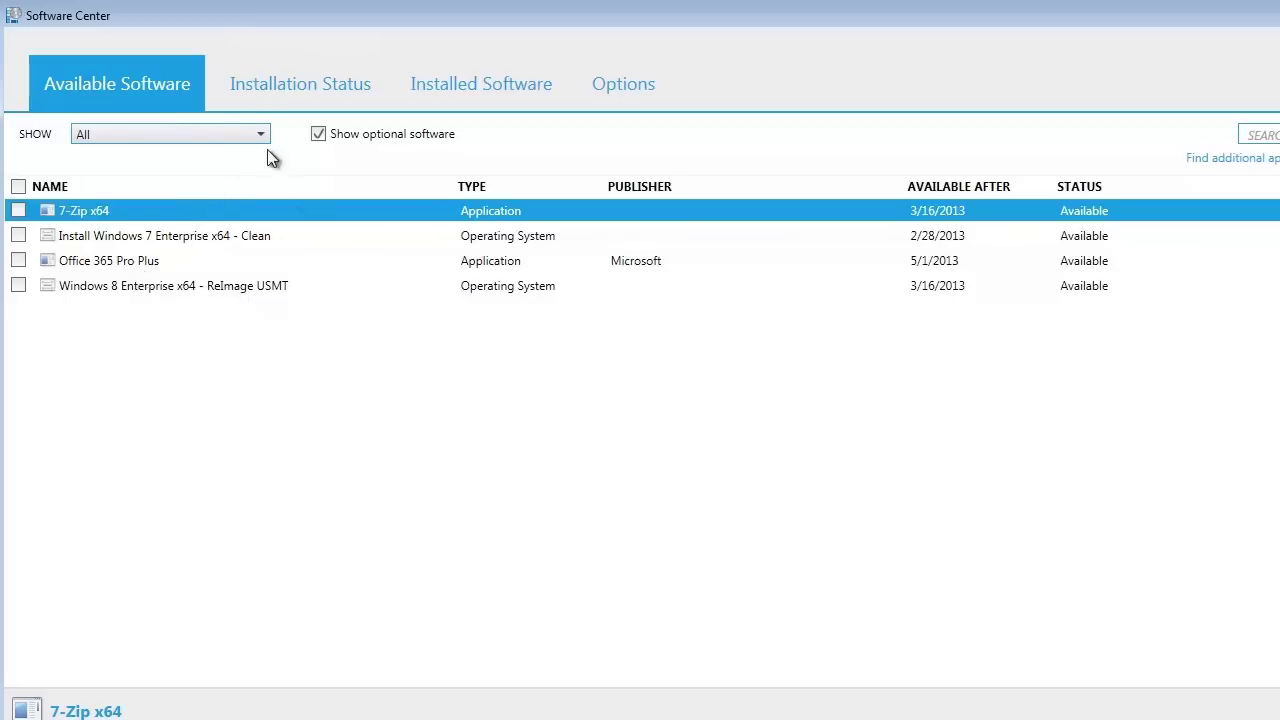
click(300, 83)
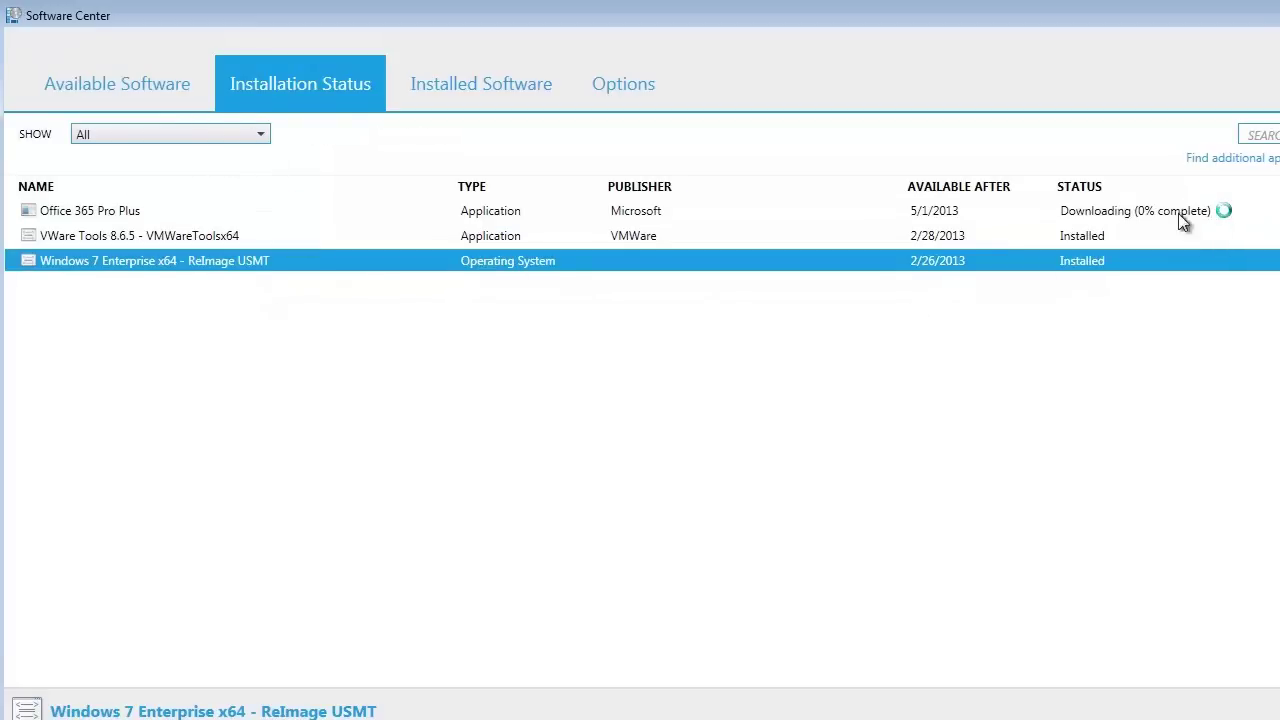
click(456, 215)
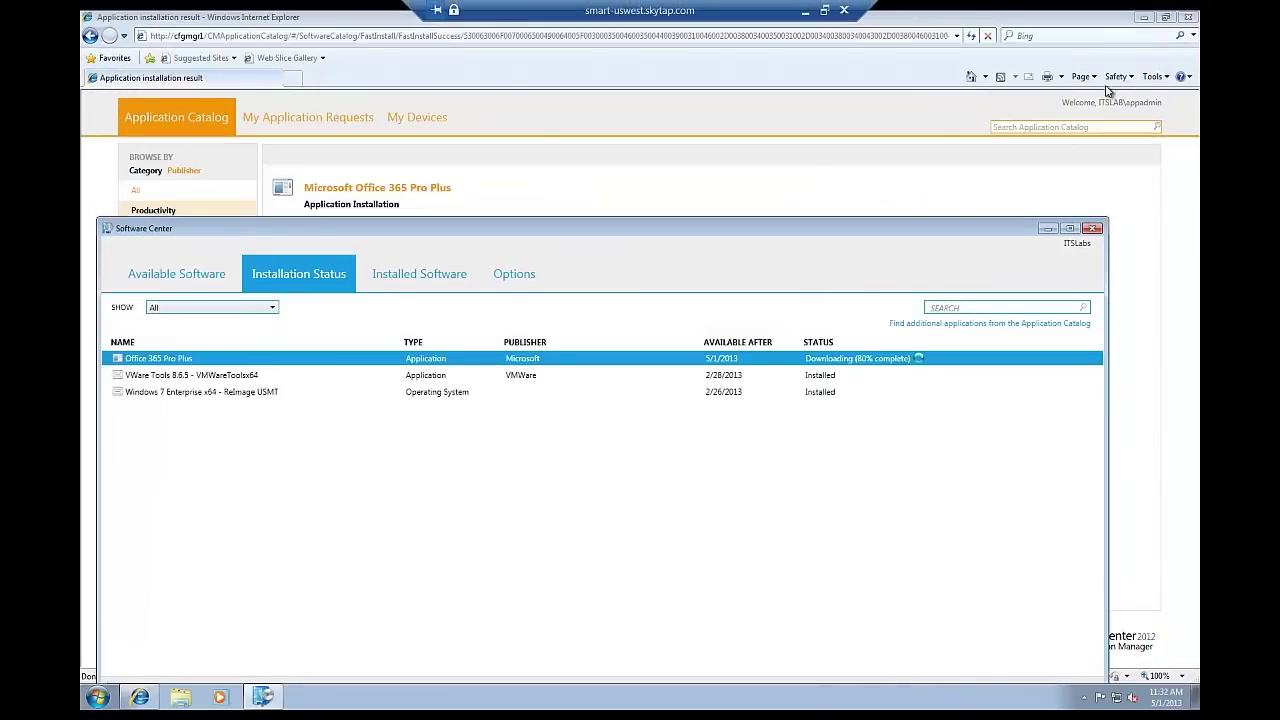
Close the Application Catalog browser window and move the Software Center window up on the desktop.
click(1130, 45)
click(1192, 18)
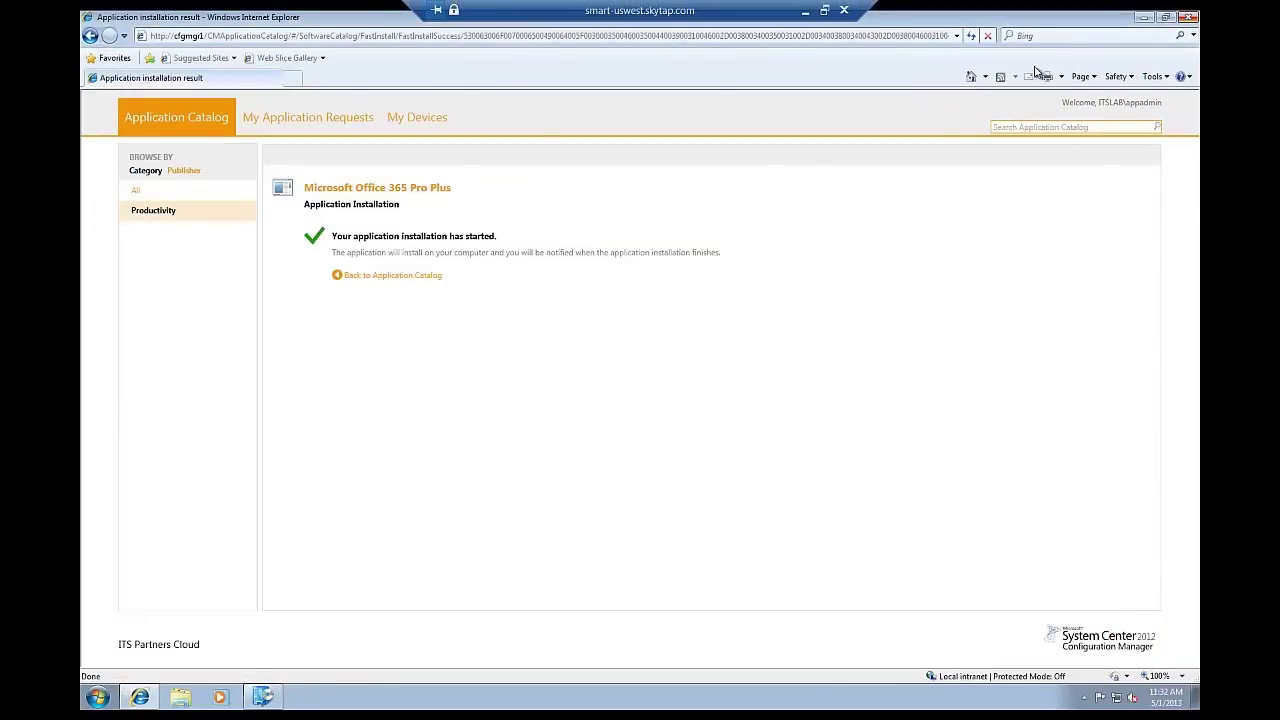
drag(698, 227, 794, 91)
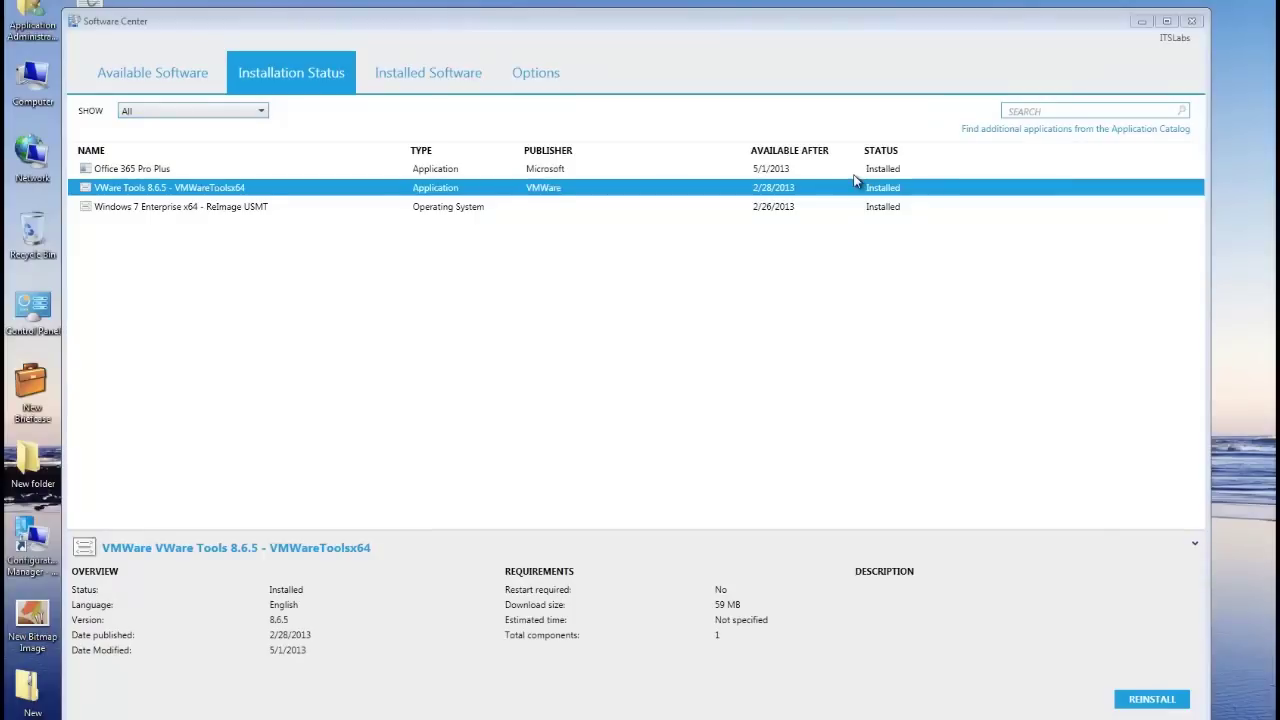
Acknowledge the completed installation and review Office 365 Pro Plus in Software Center's installation status, available software and installed software lists.
click(857, 172)
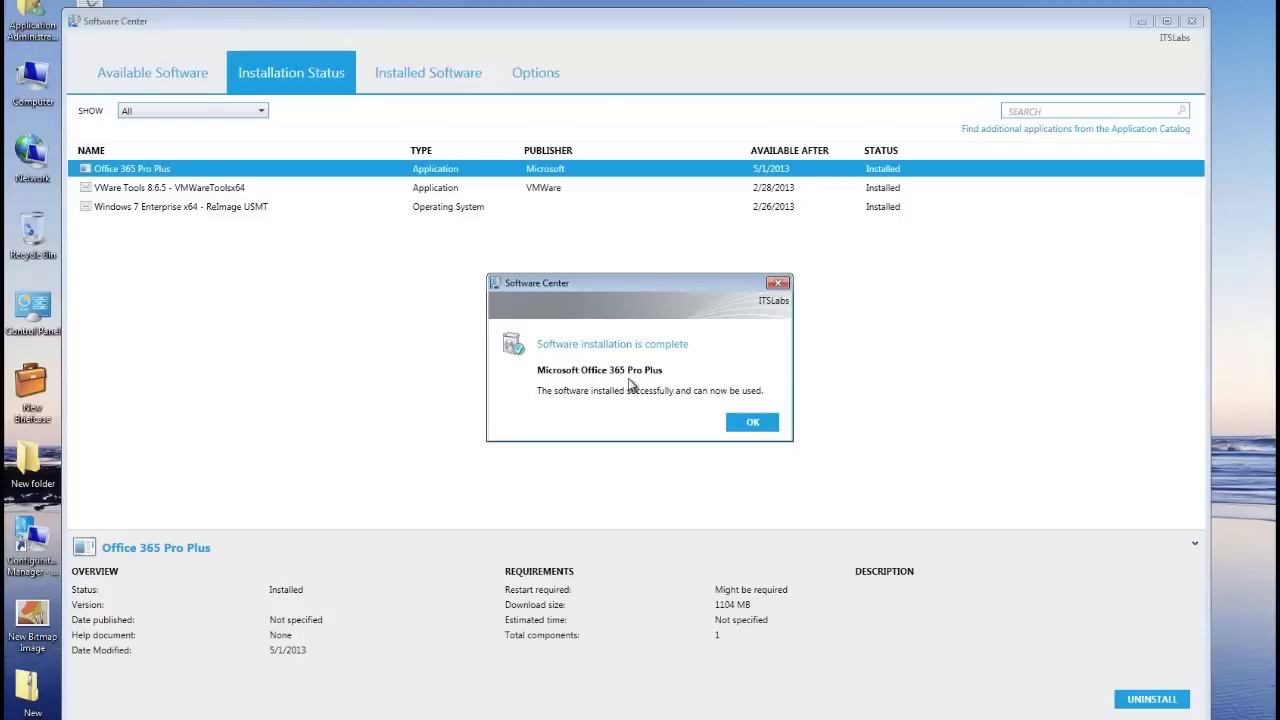
click(753, 428)
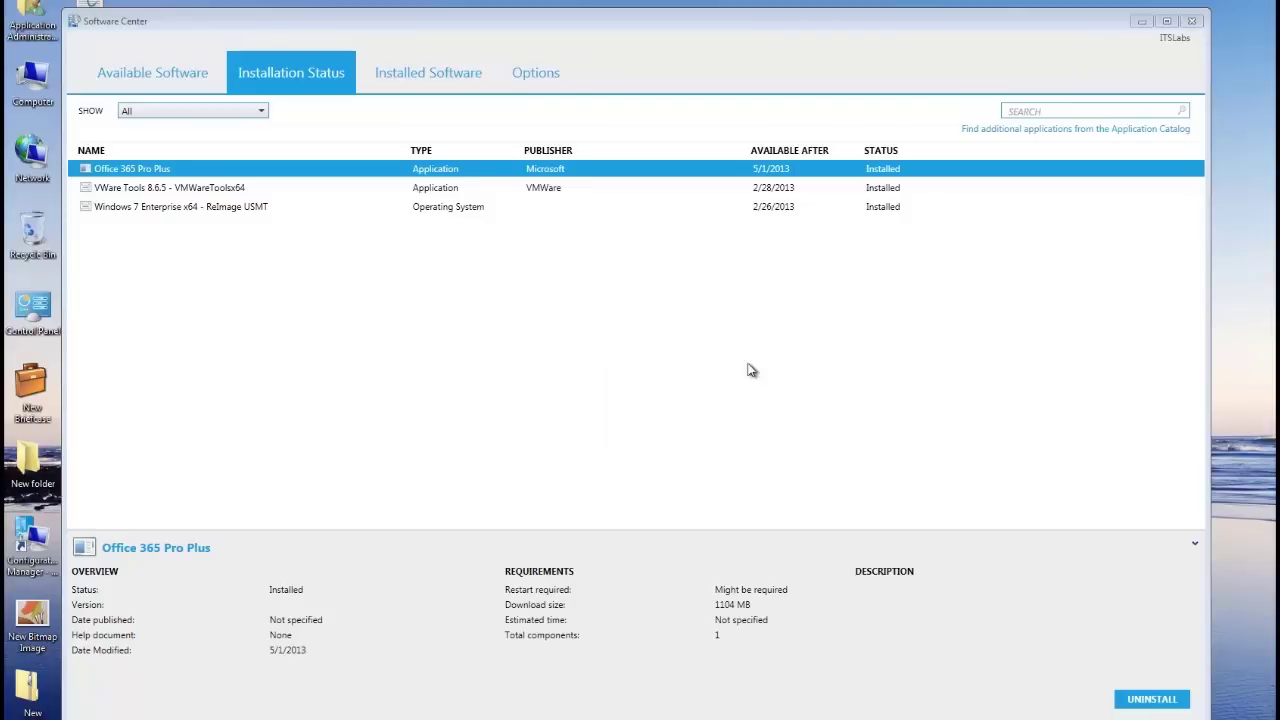
click(155, 80)
click(190, 207)
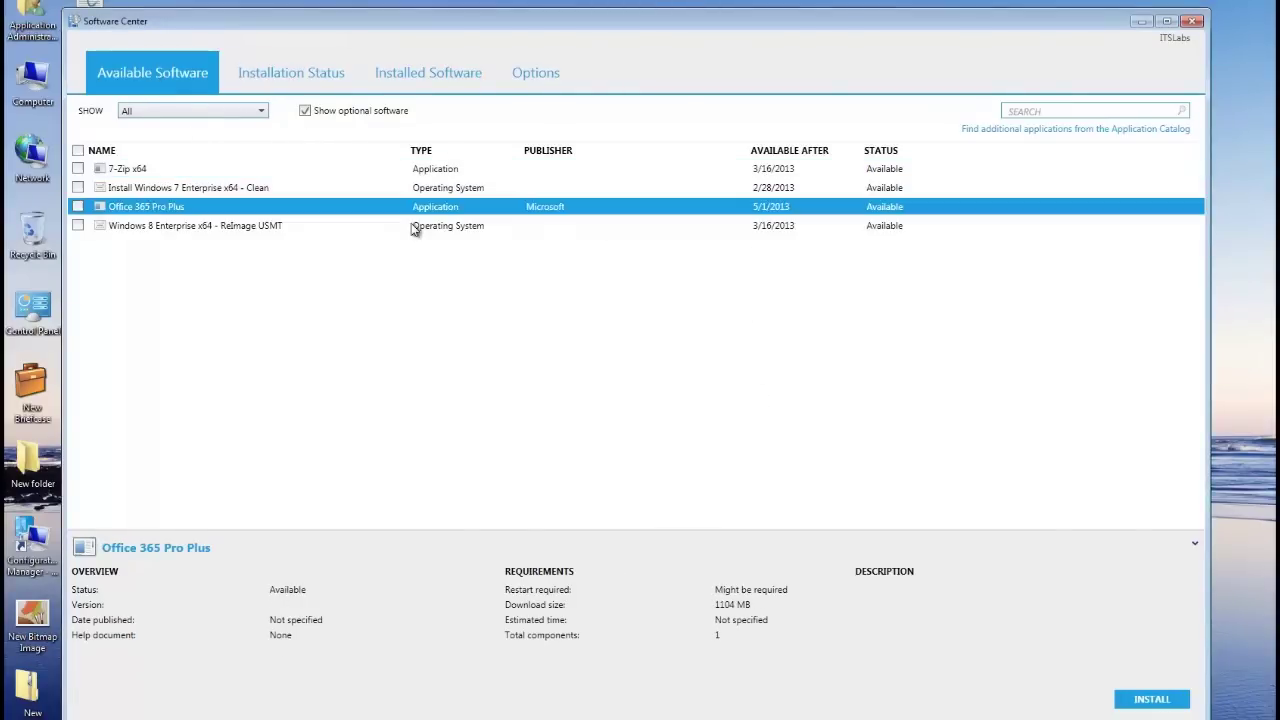
click(330, 84)
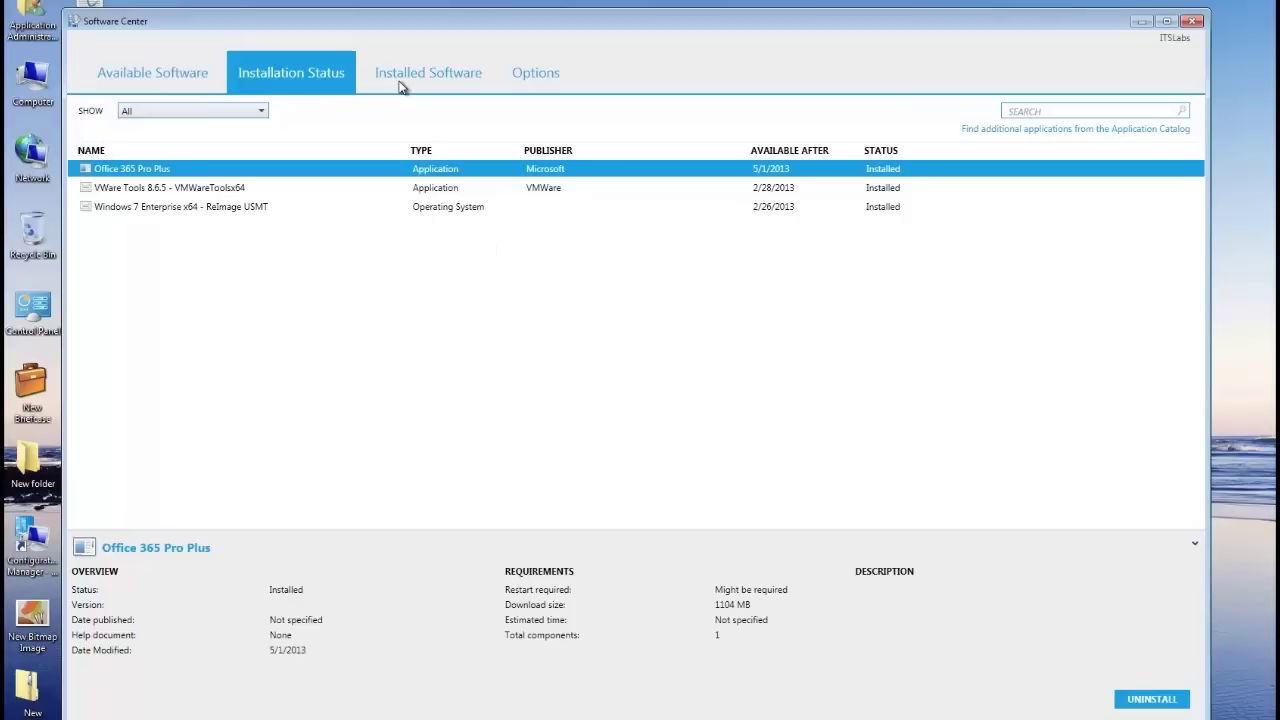
click(400, 87)
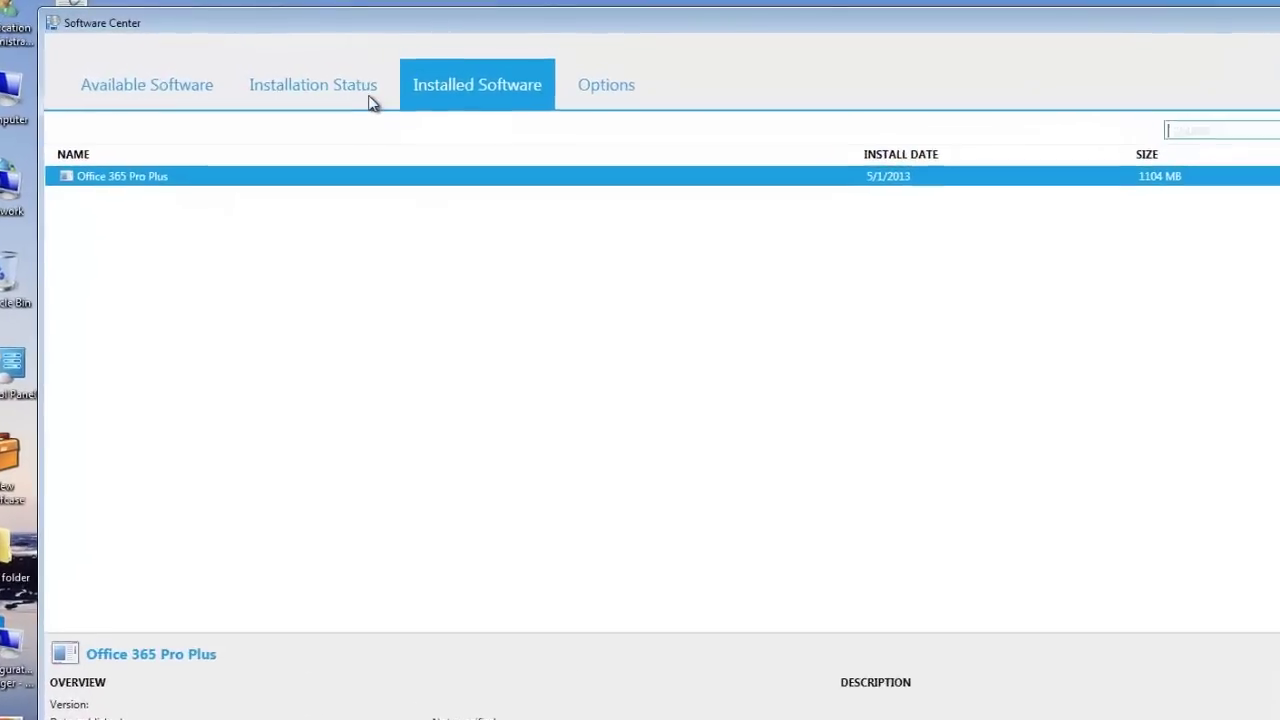
click(354, 94)
click(193, 92)
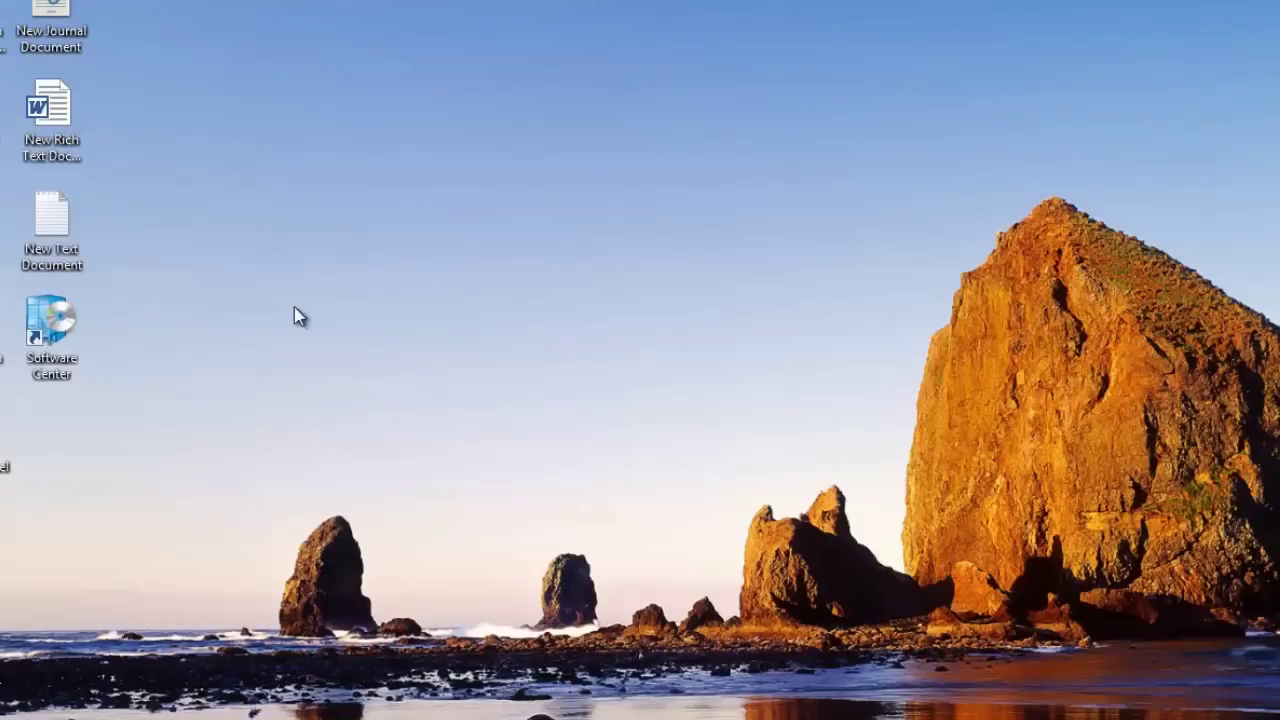
Launch Word 2013 from the client's Microsoft Office 2013 program group.
key(super)
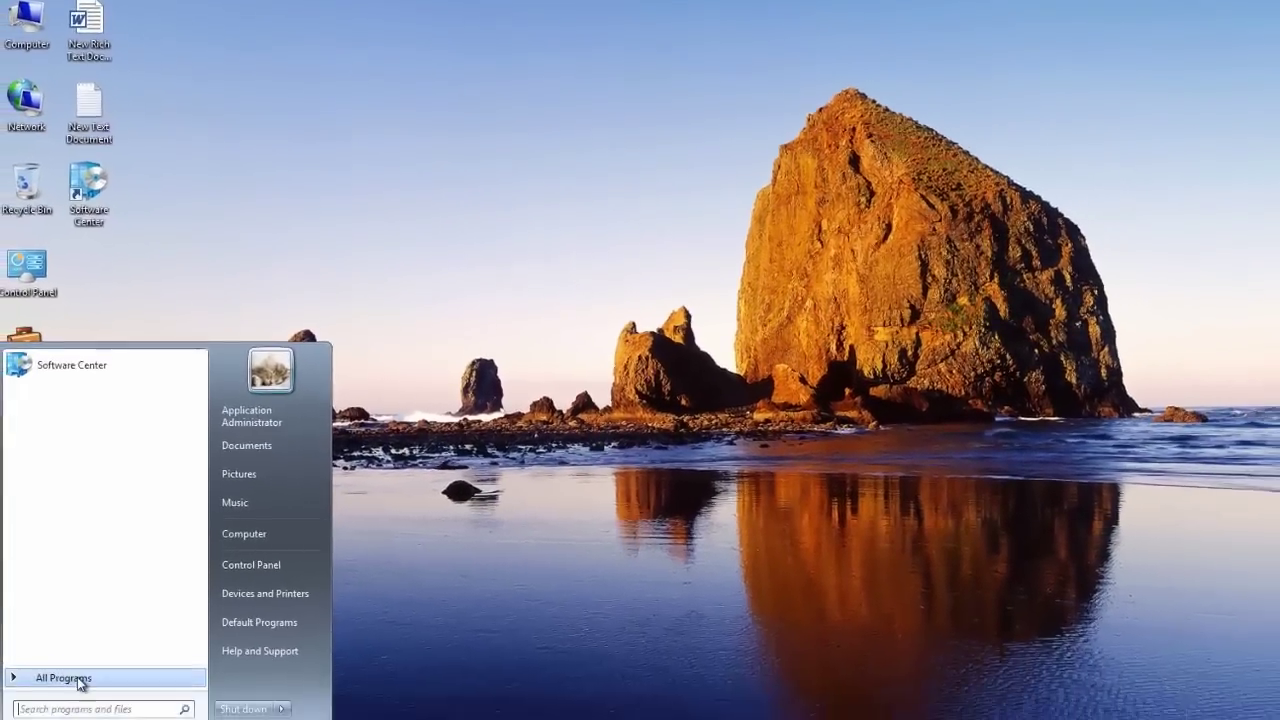
click(60, 682)
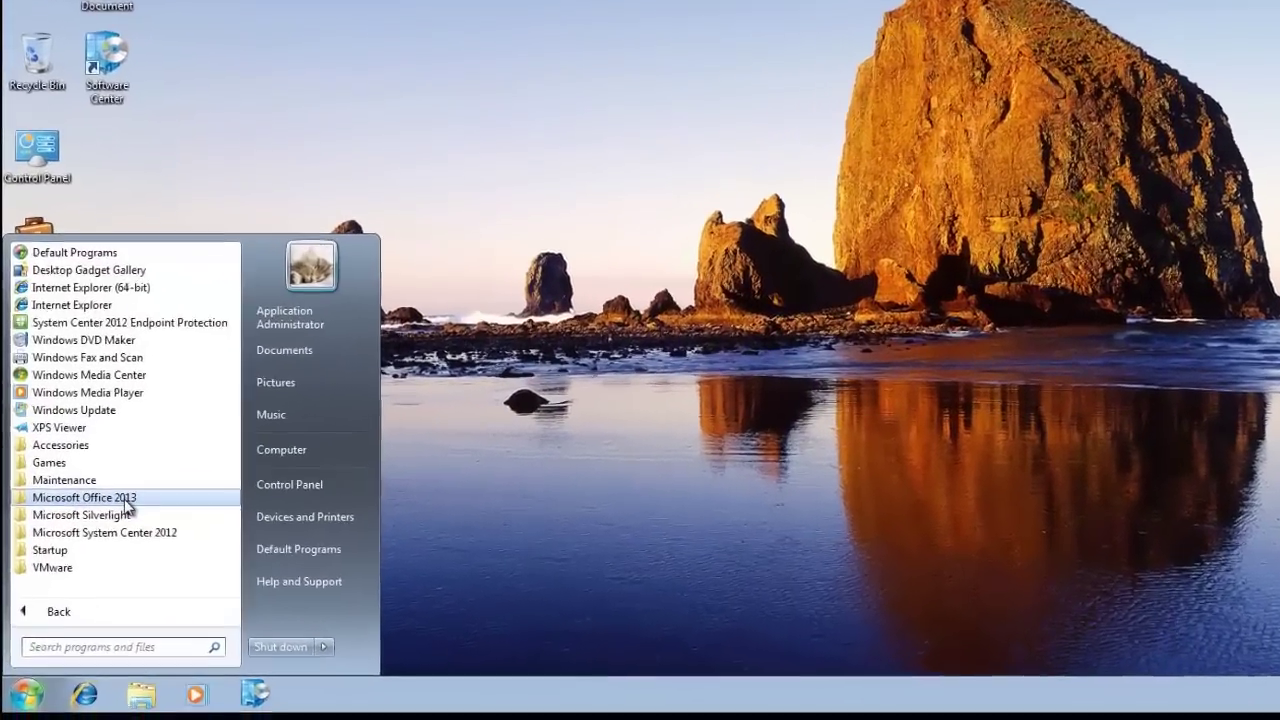
click(113, 532)
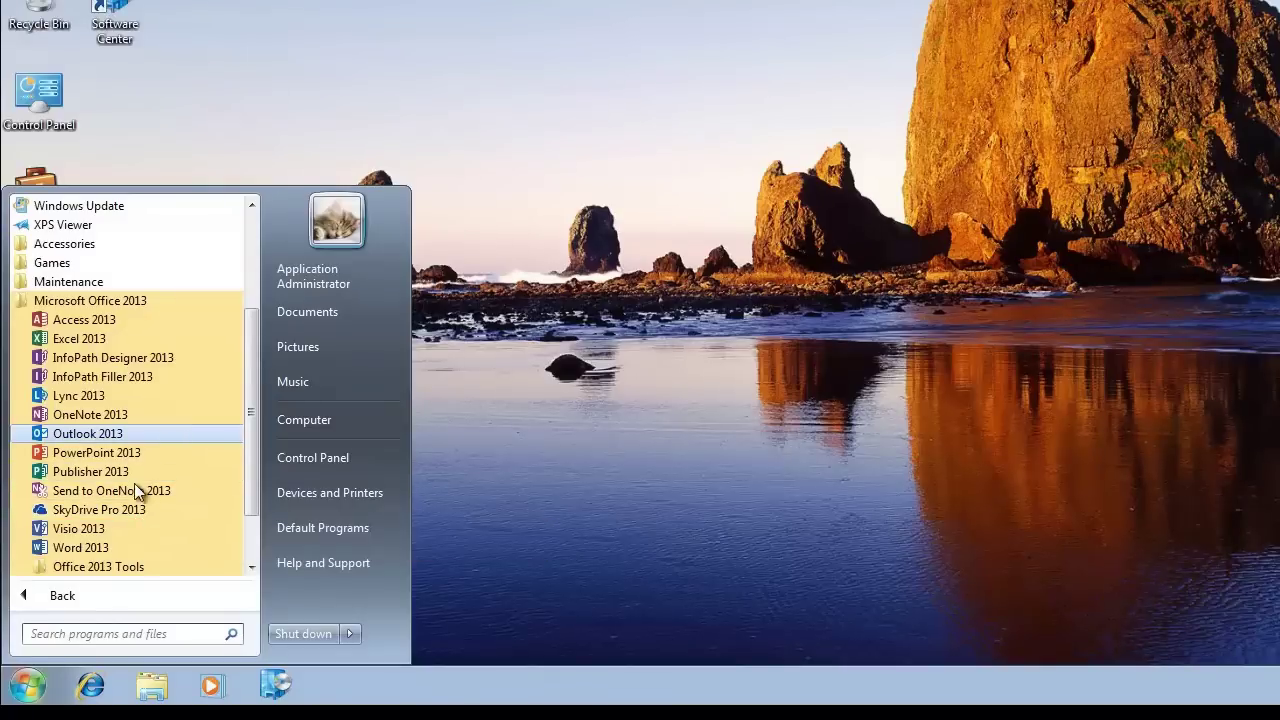
click(96, 548)
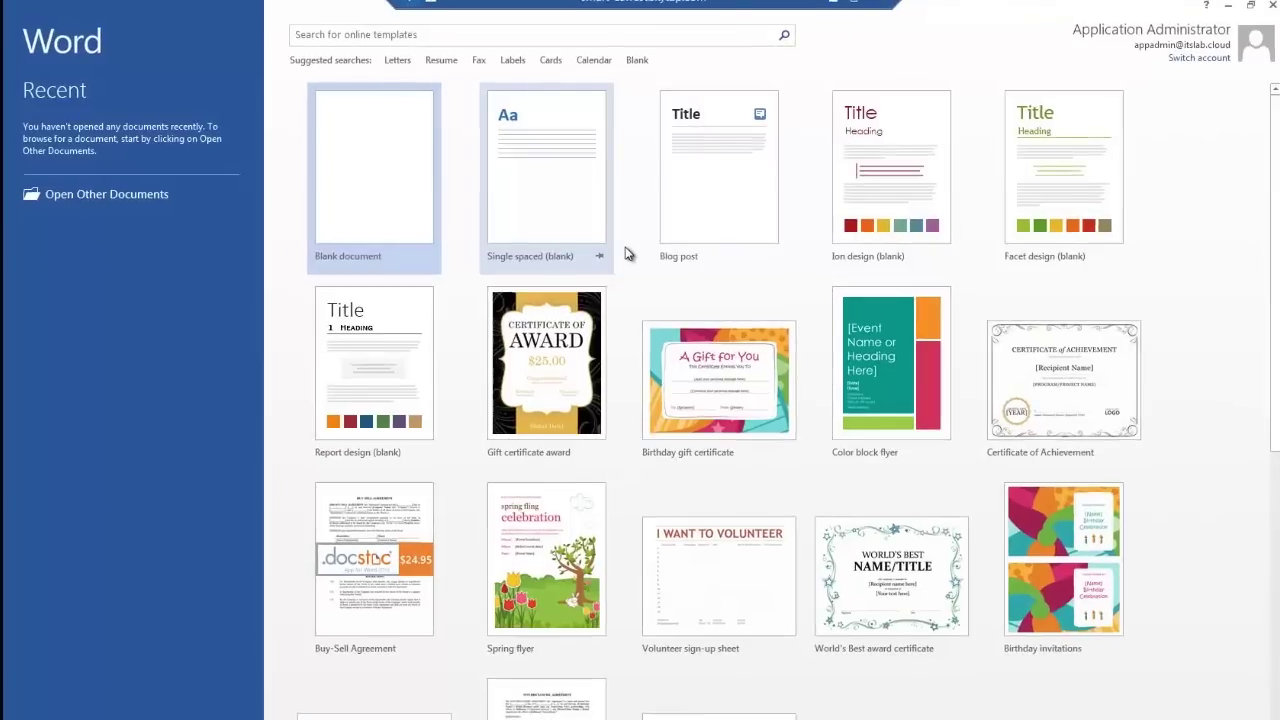
Dismiss the Activate Office prompt without activating and decline to send information to help improve Office.
click(670, 251)
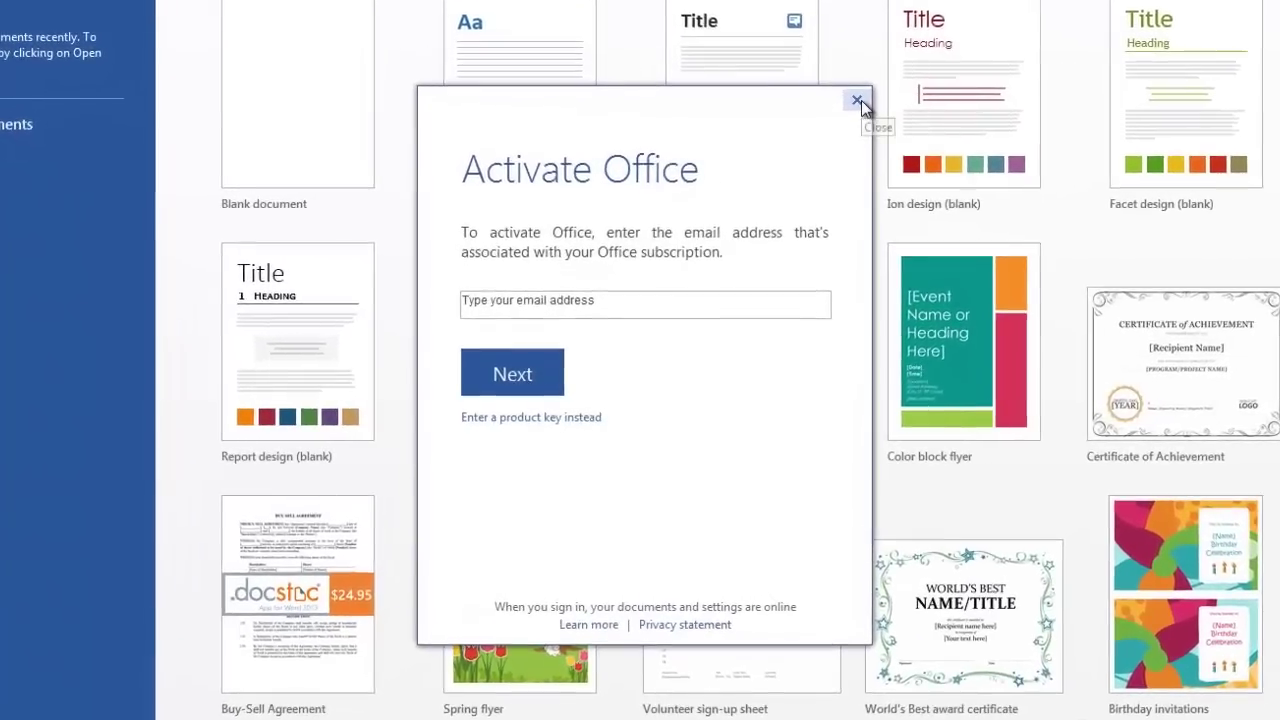
click(865, 93)
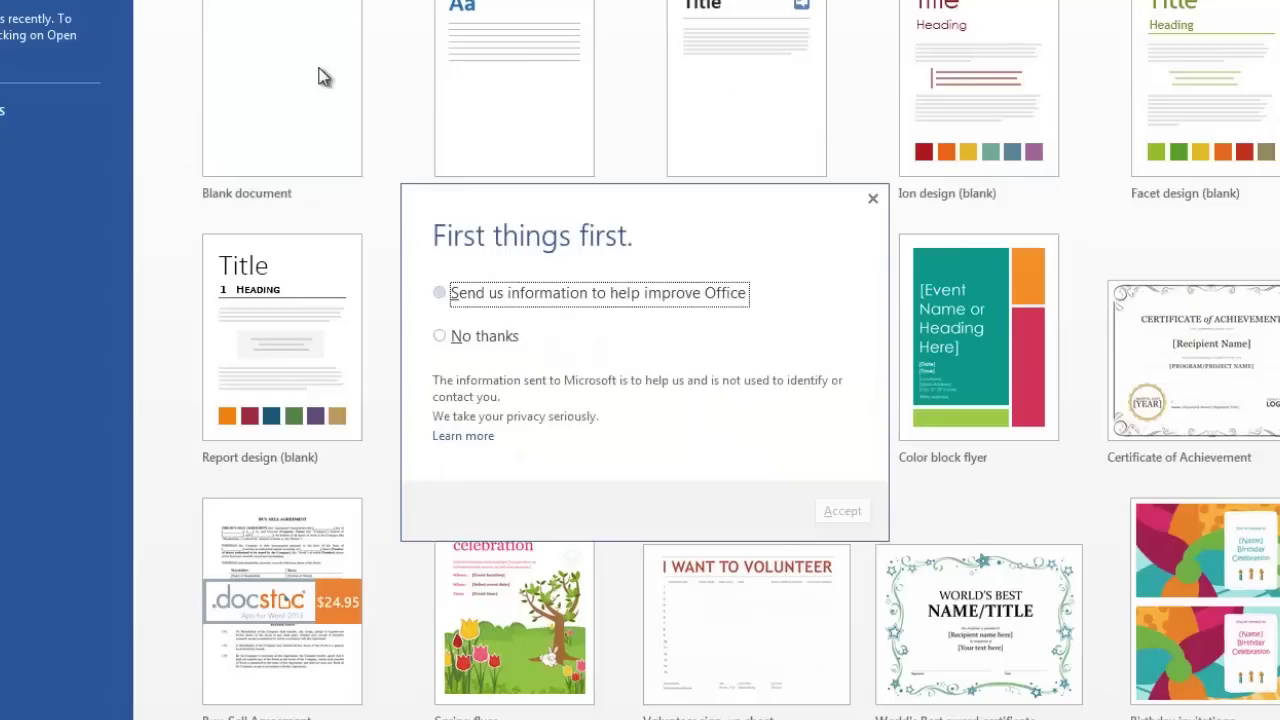
click(486, 331)
click(840, 513)
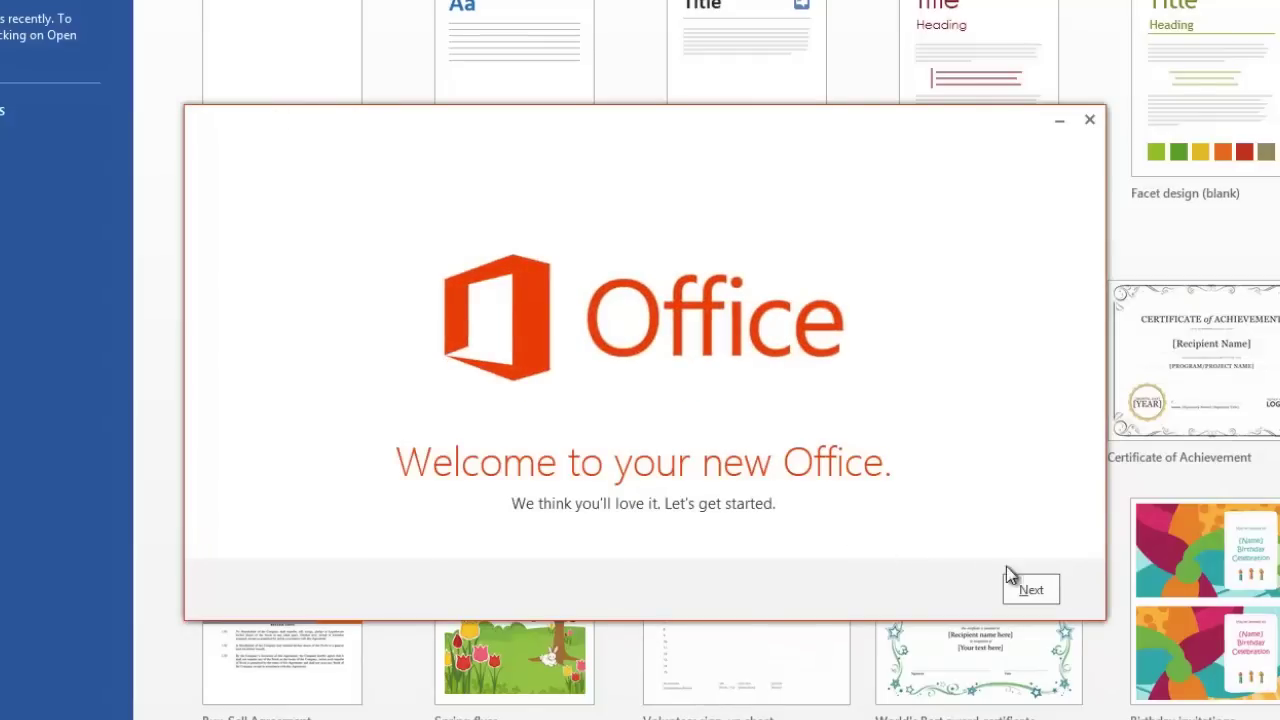
Complete the Office welcome wizard with No Background, declining the what's-new introduction, and start a blank Word document.
click(1032, 592)
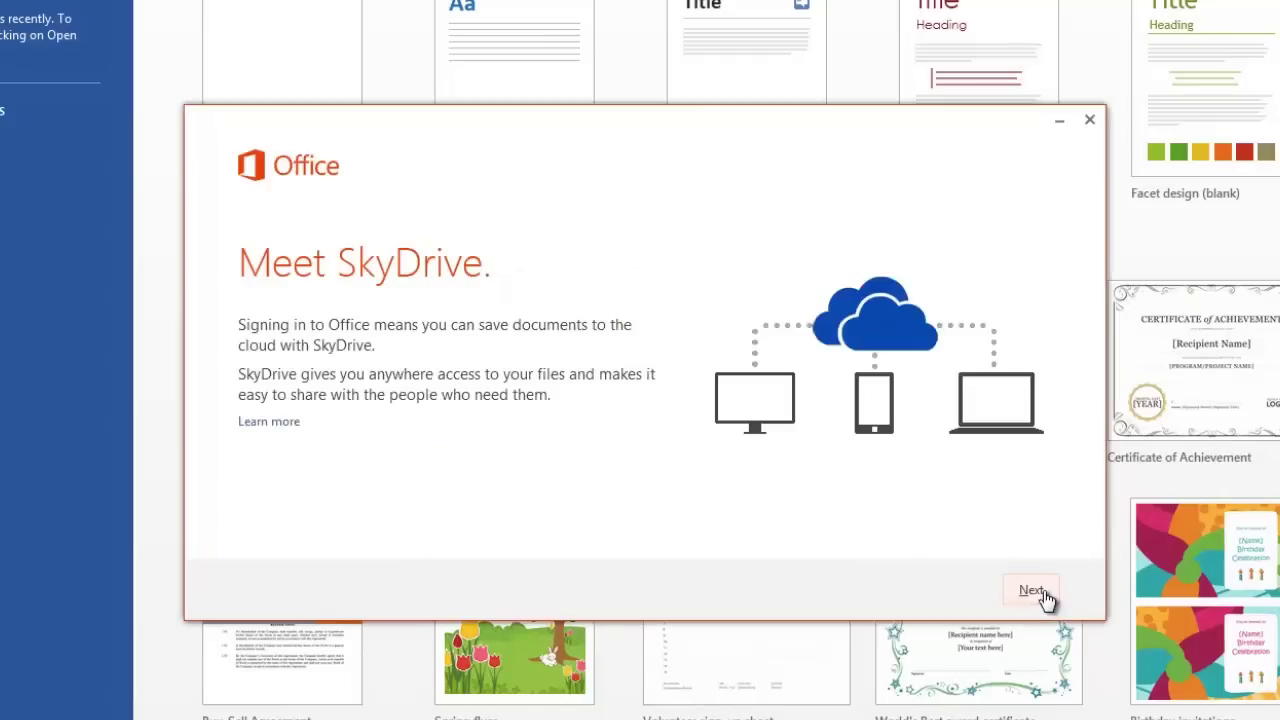
click(1032, 592)
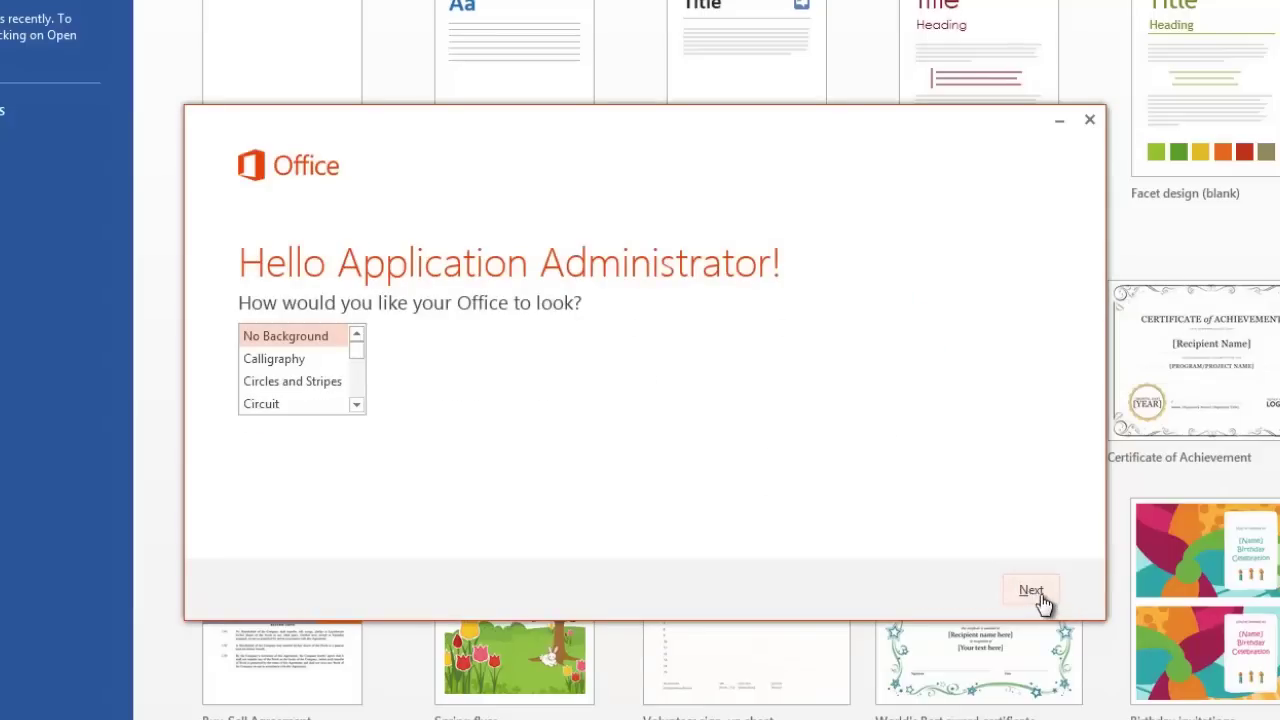
click(1032, 592)
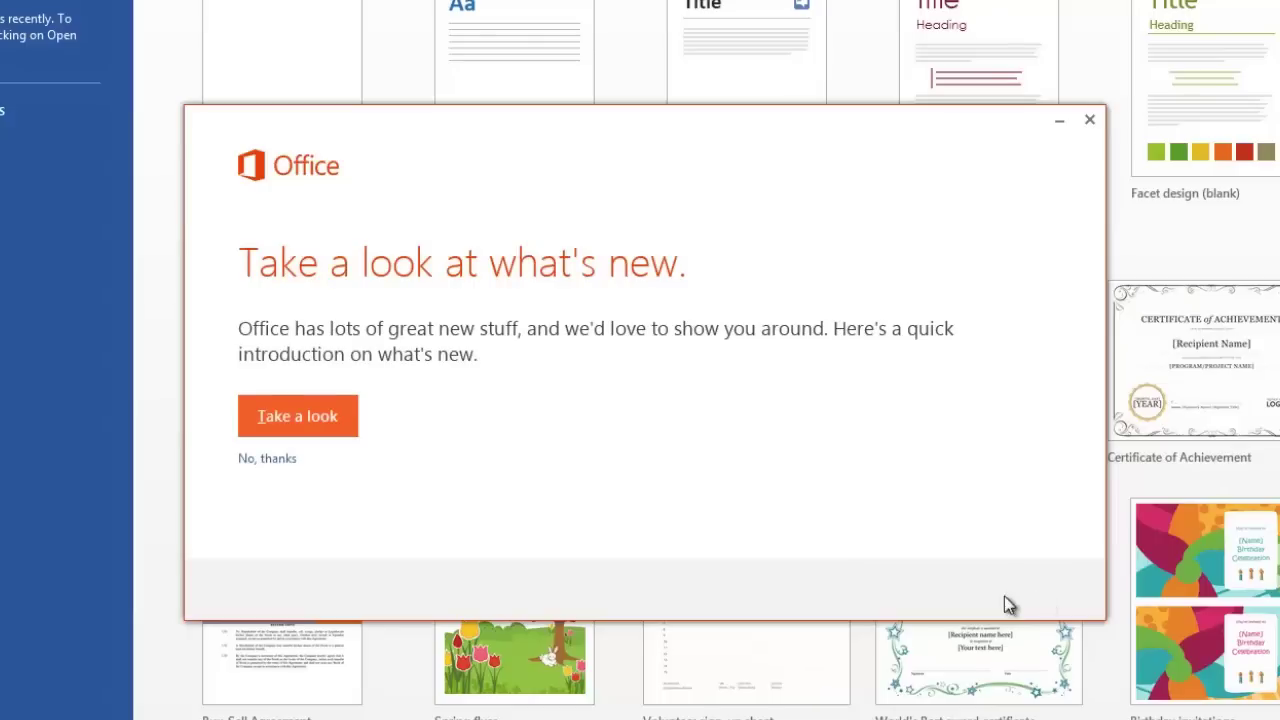
click(262, 459)
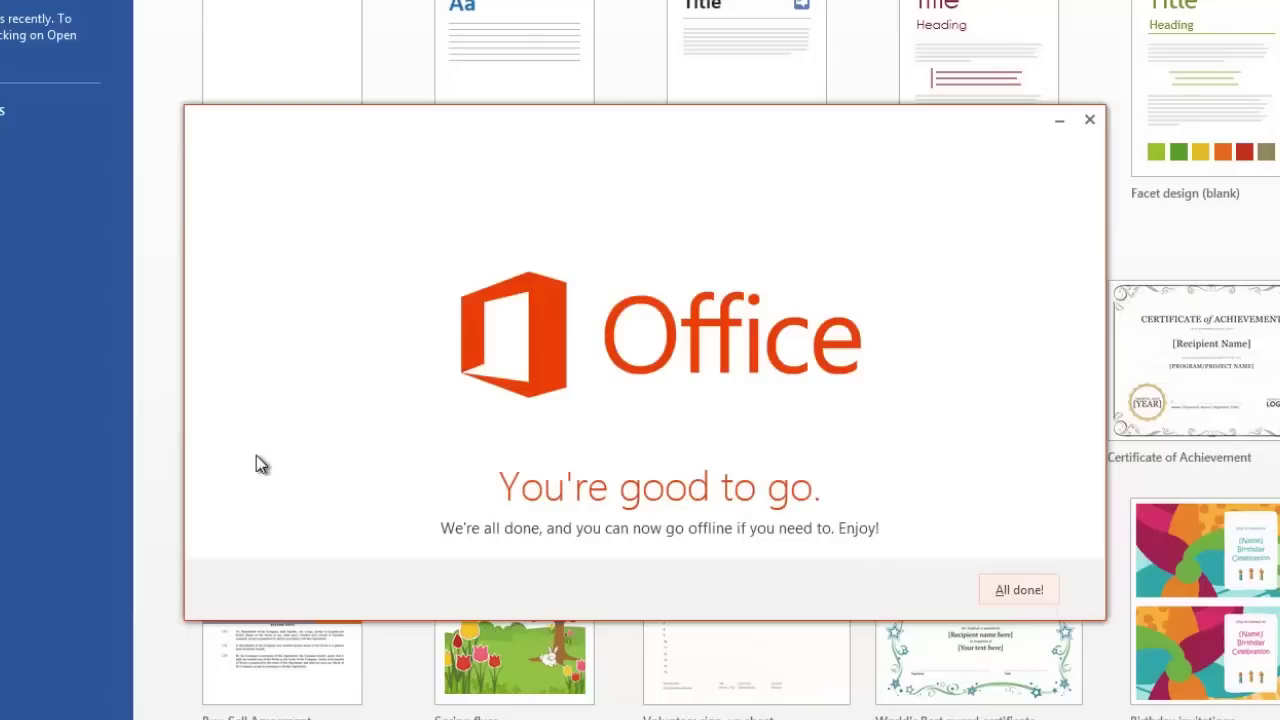
click(1041, 591)
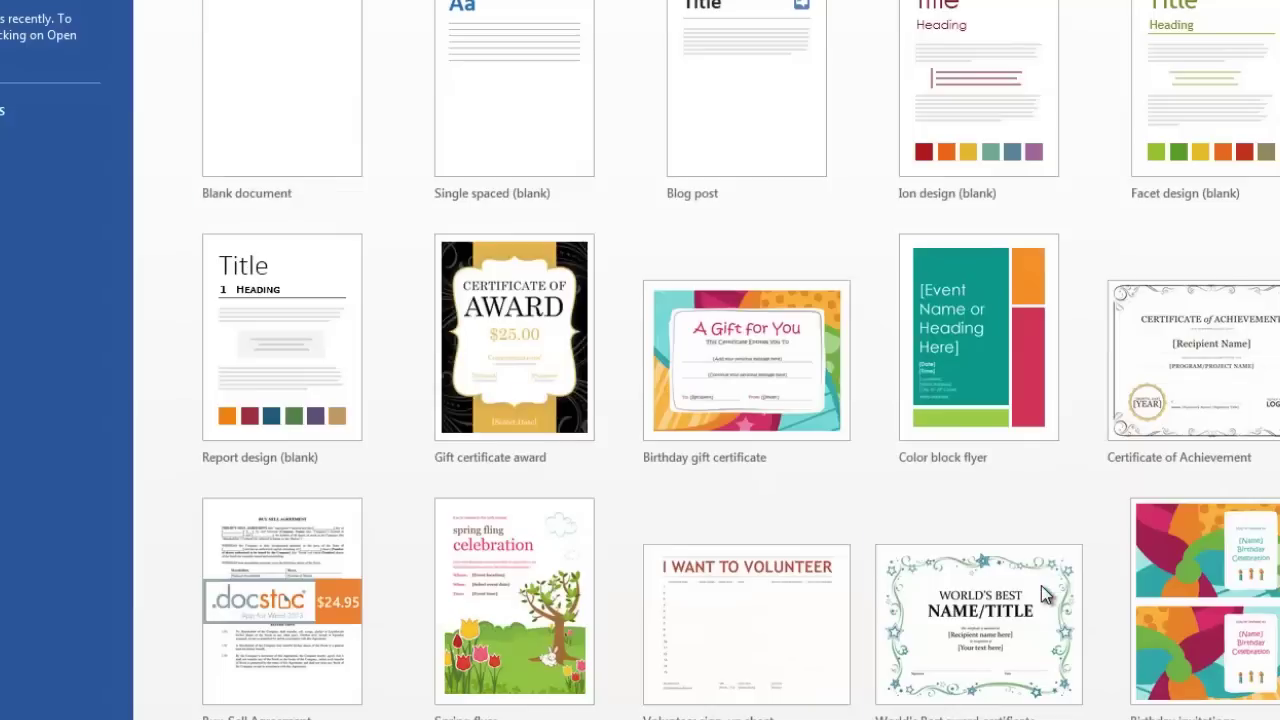
click(287, 106)
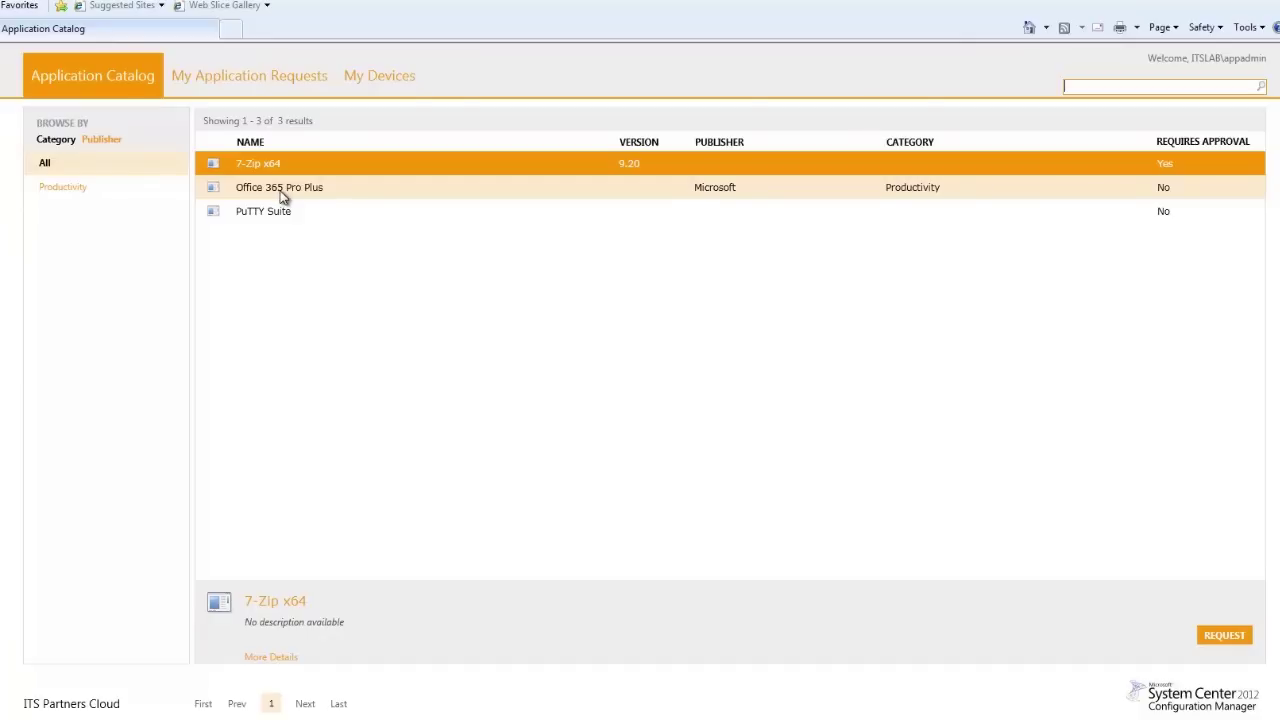
View the additional details of Office 365 Pro Plus in the Application Catalog and return to its entry in the list.
click(320, 189)
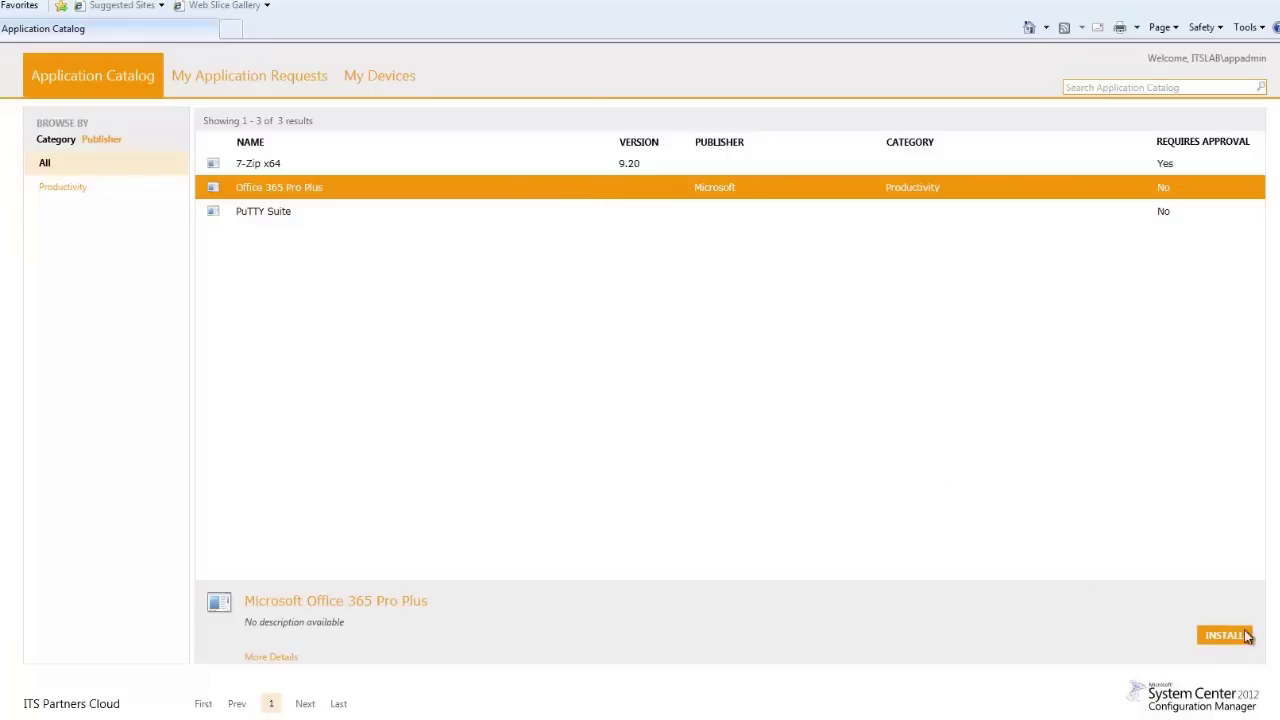
click(270, 658)
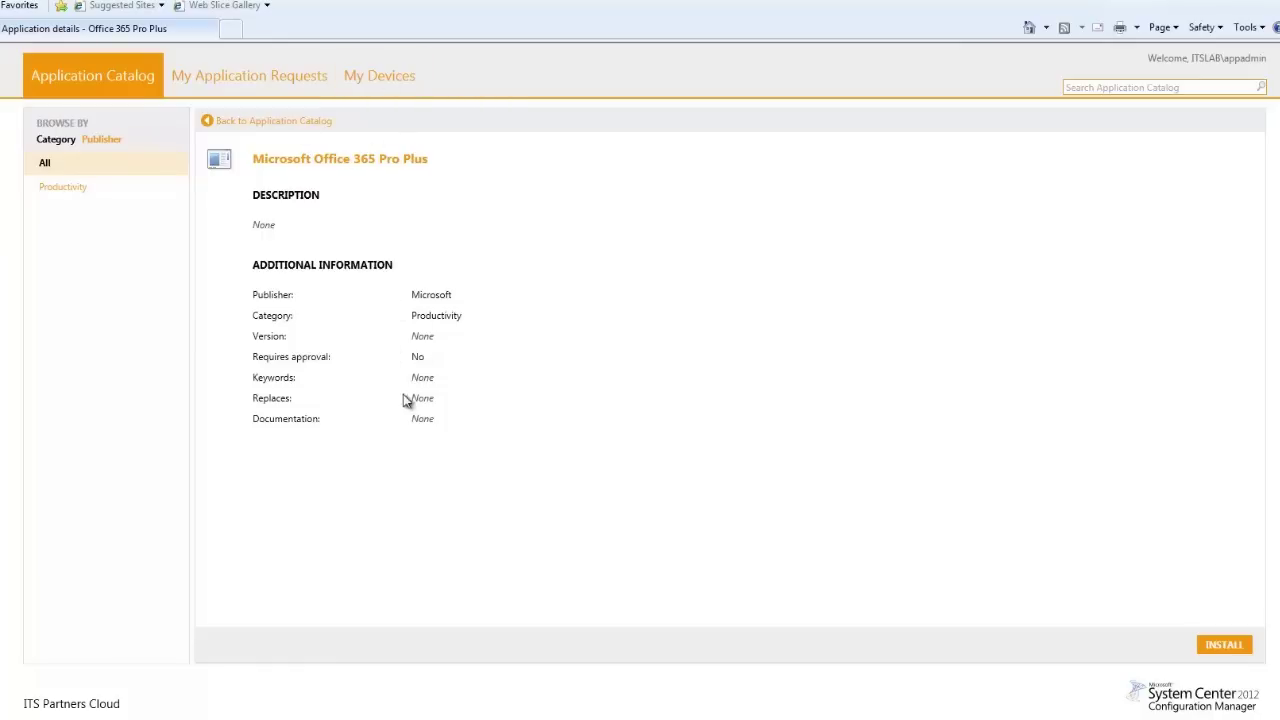
click(322, 124)
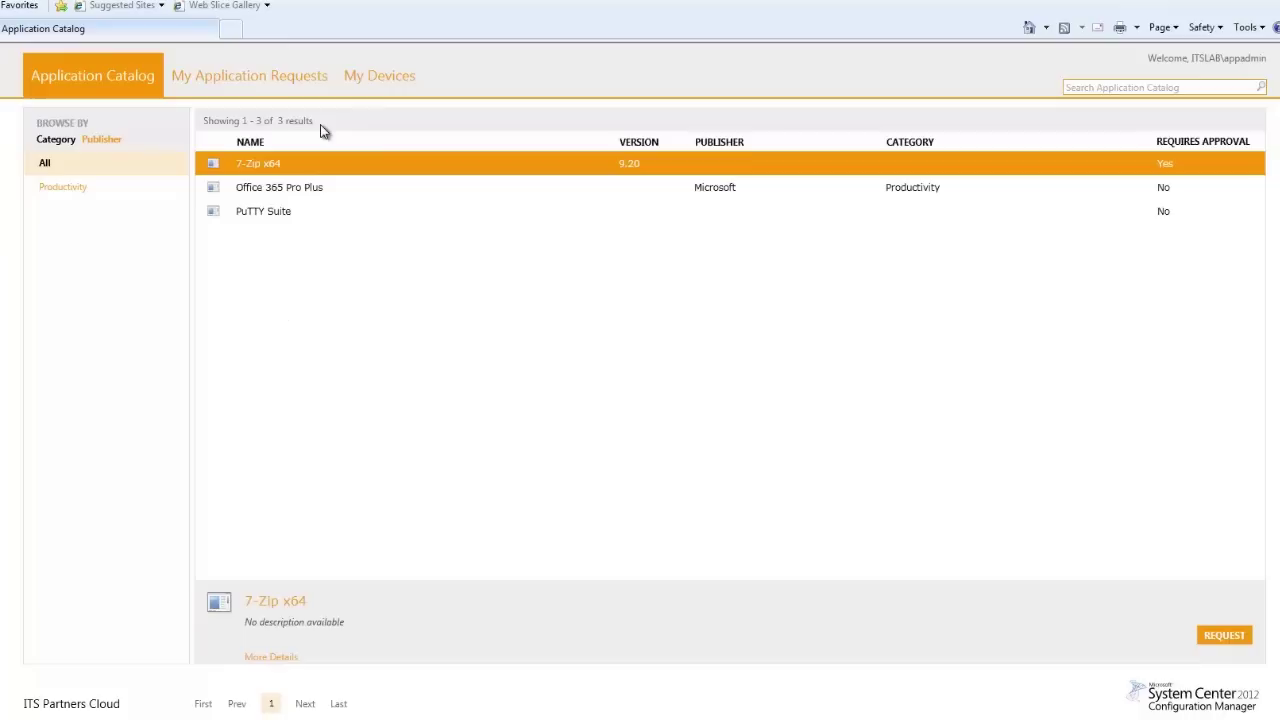
click(305, 191)
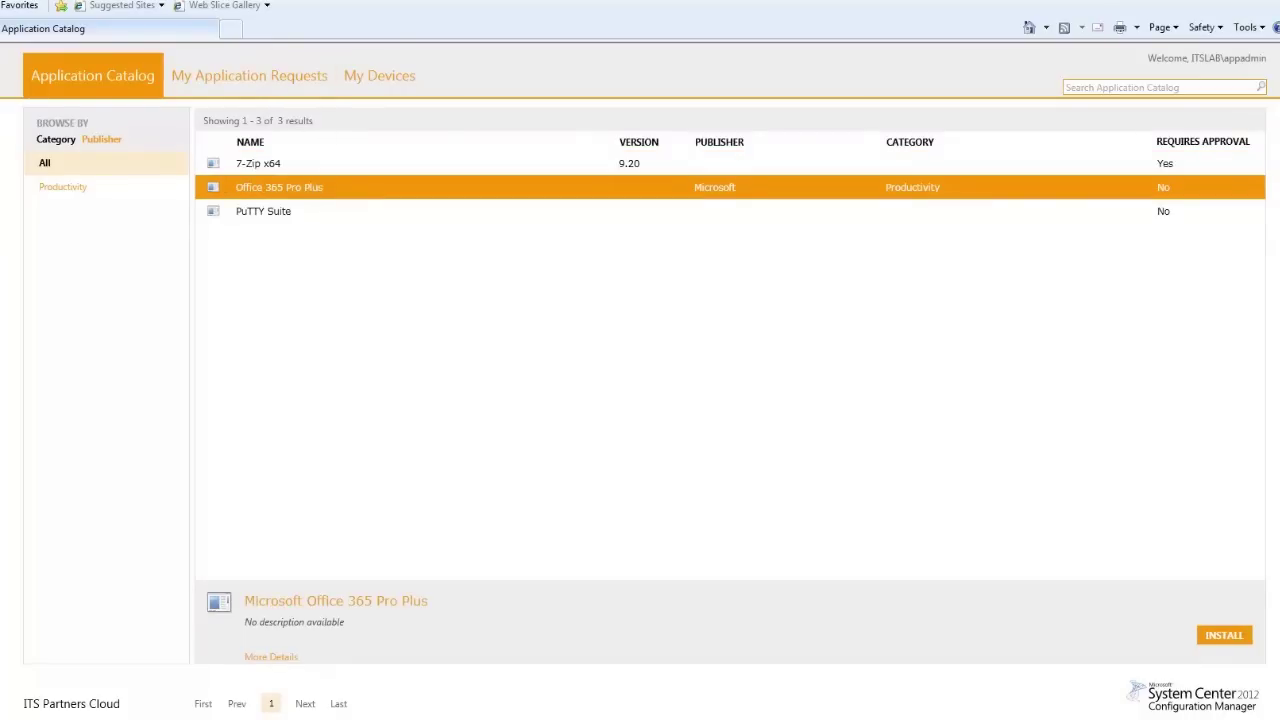
Close the Application Catalog browser window and check the installation status of Office 365 Pro Plus in Software Center.
drag(338, 35, 703, 145)
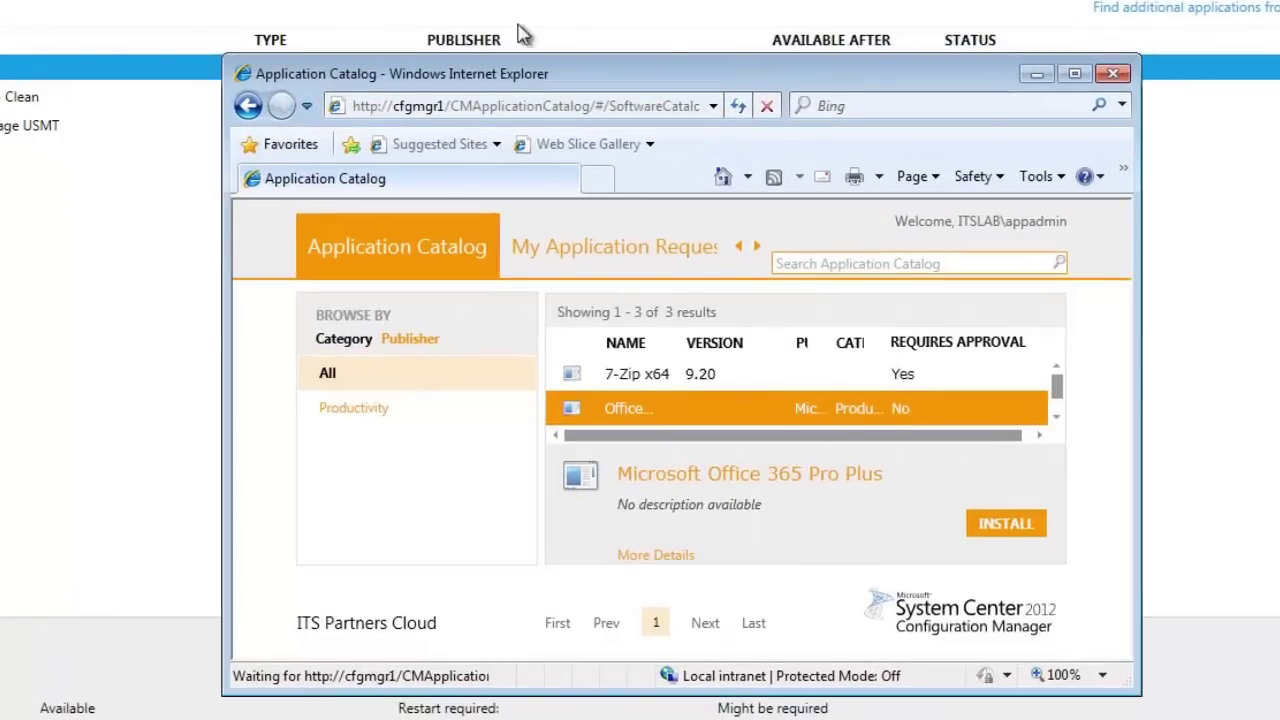
click(1112, 73)
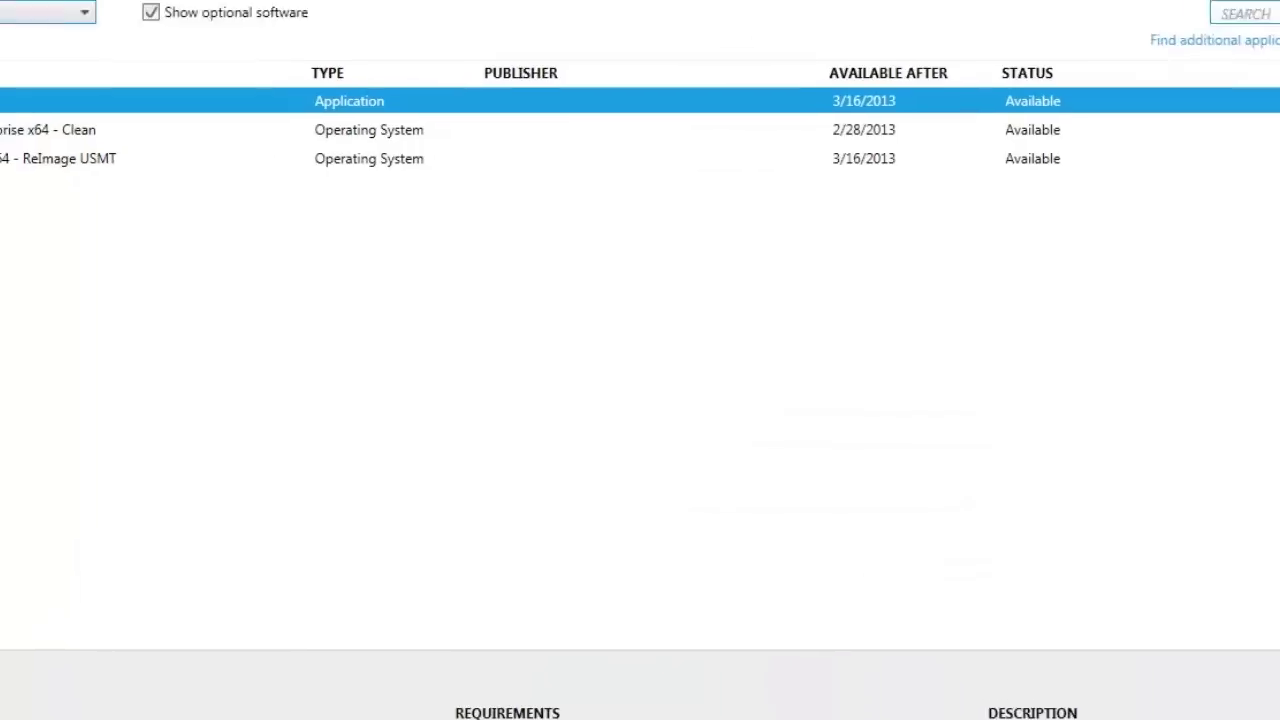
click(262, 48)
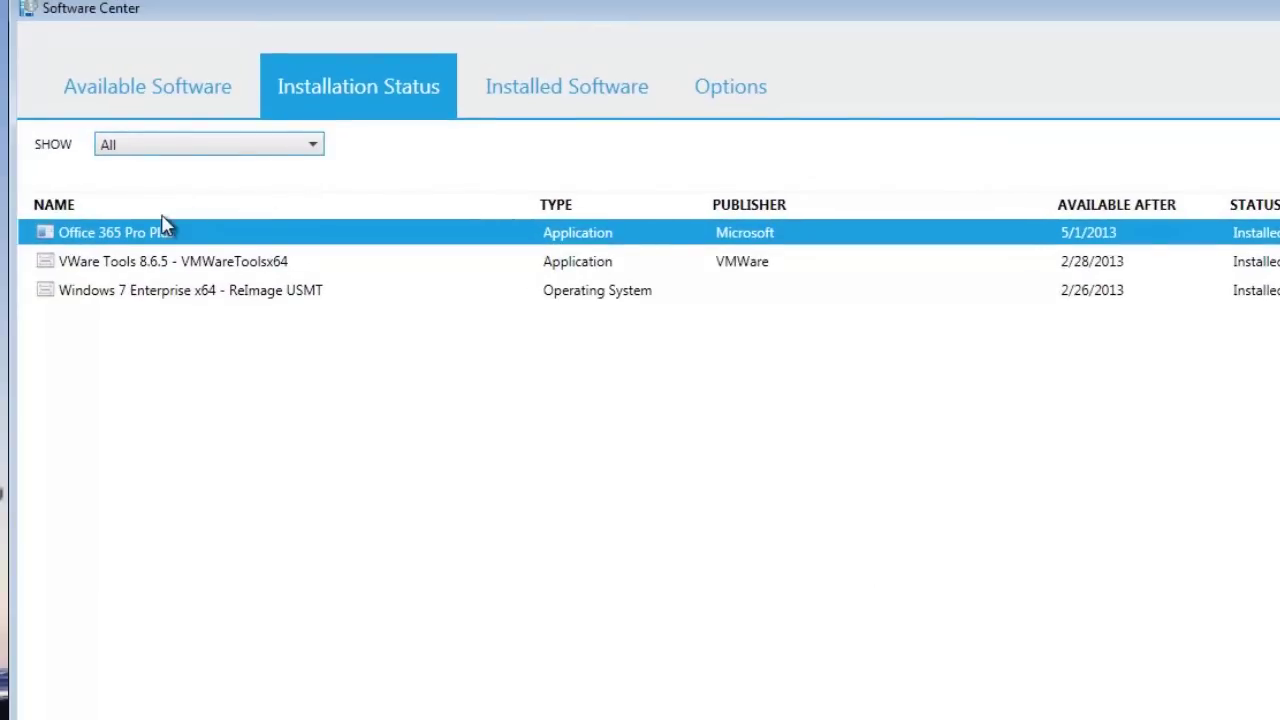